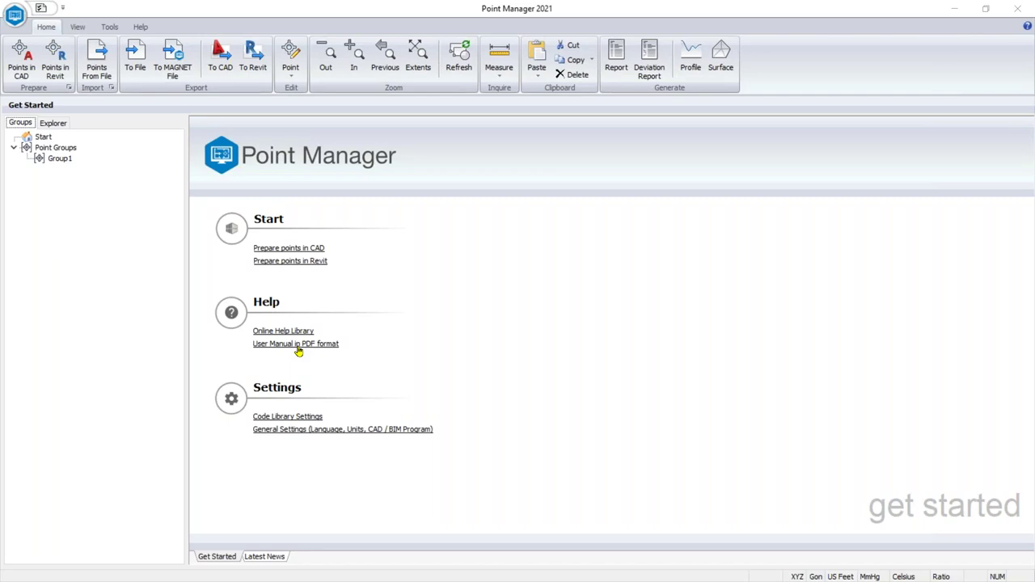
Step: Review the line codes in the Standard Code Library - English and leave the library unchanged
left_click(307, 419)
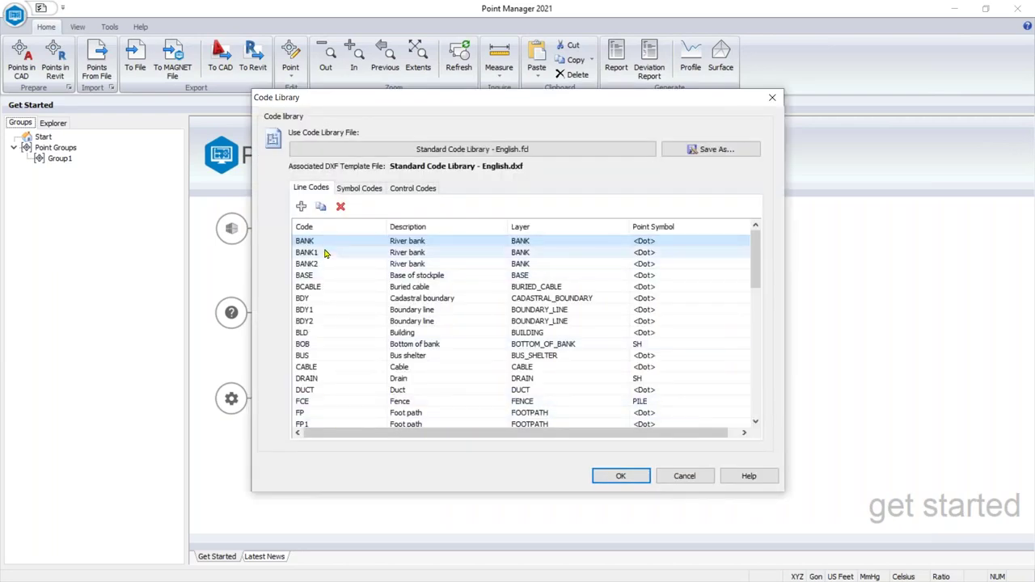
scroll(325, 274, "down", 1)
scroll(327, 272, "down", 3)
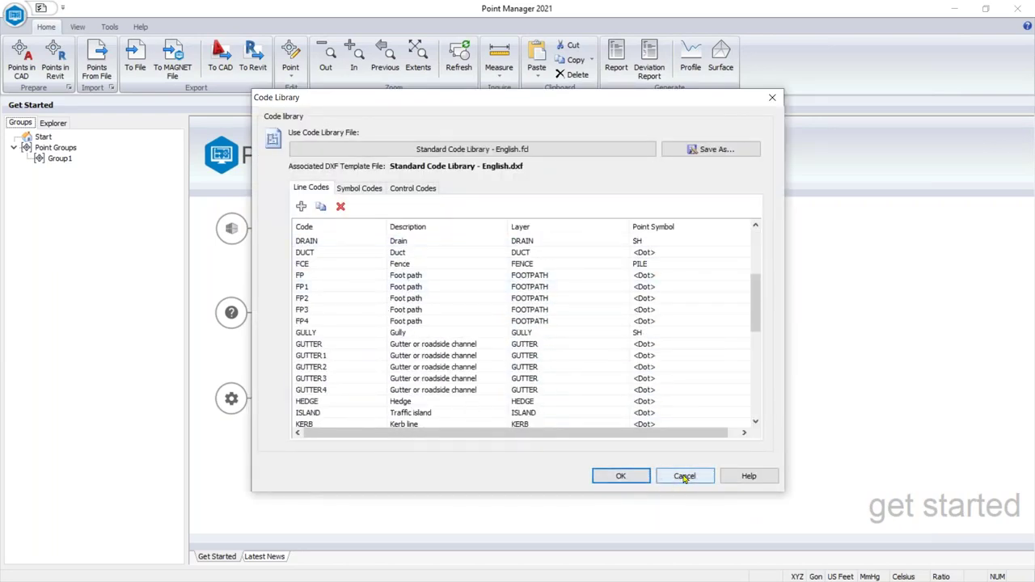
left_click(769, 98)
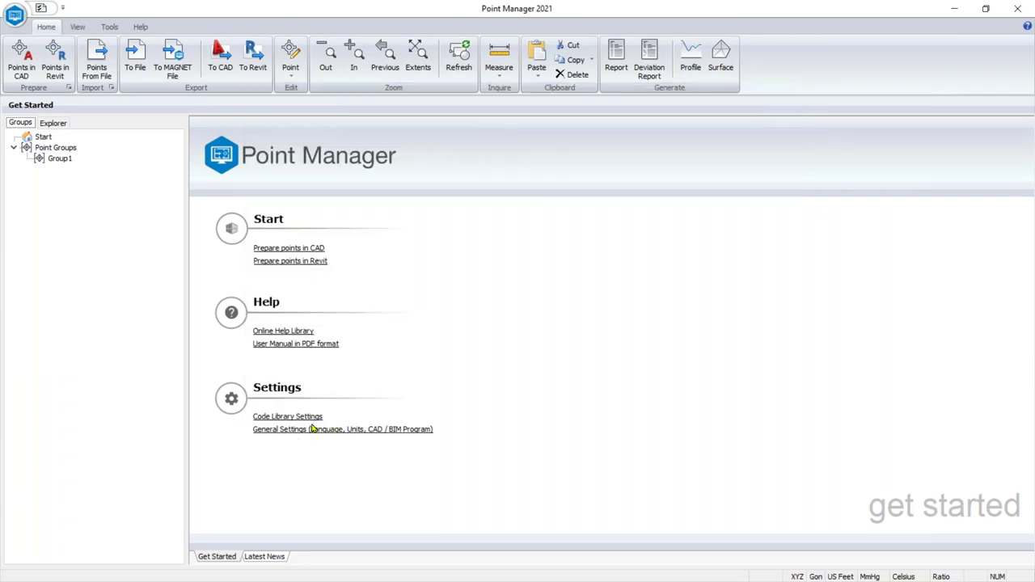
Step: Review the general settings for company, units, format, display, live folder, CAD program and BIM program, and leave them unchanged
left_click(386, 431)
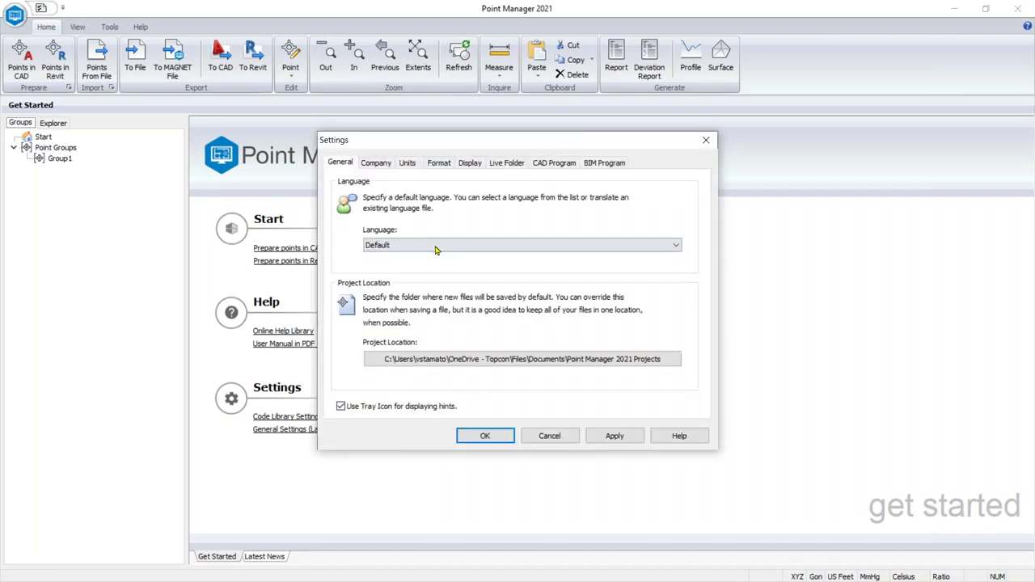
left_click(376, 164)
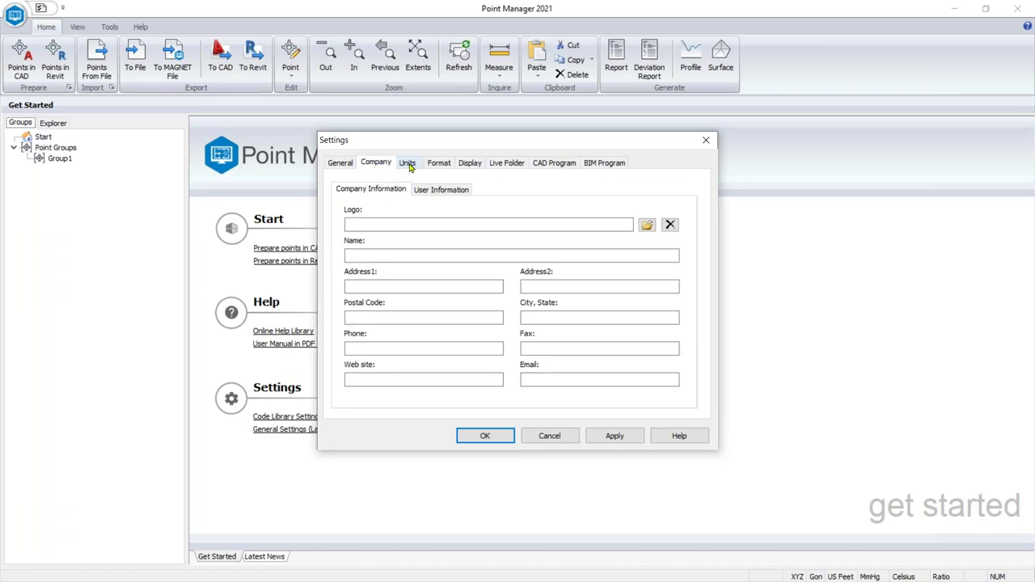
left_click(407, 164)
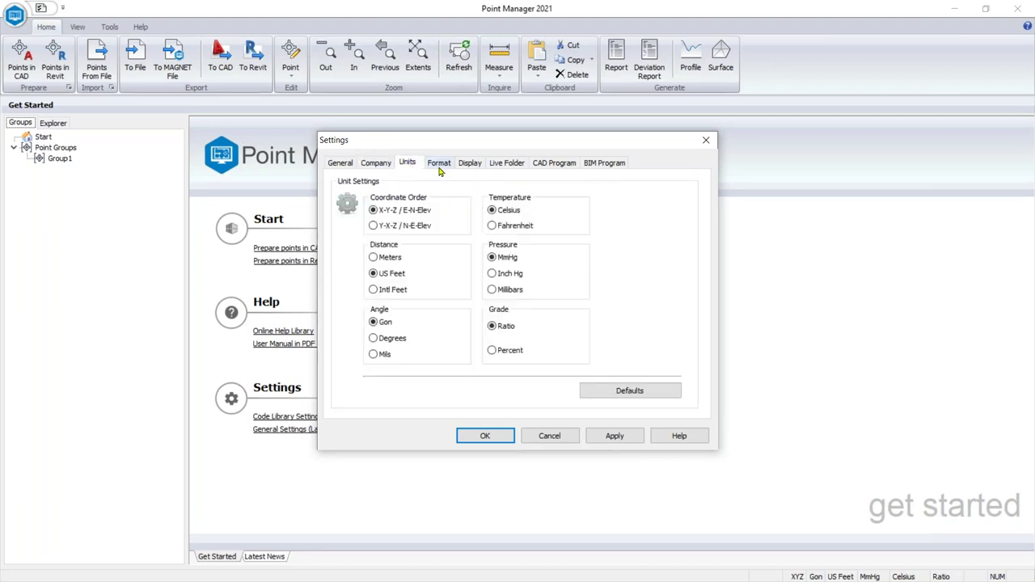
left_click(440, 165)
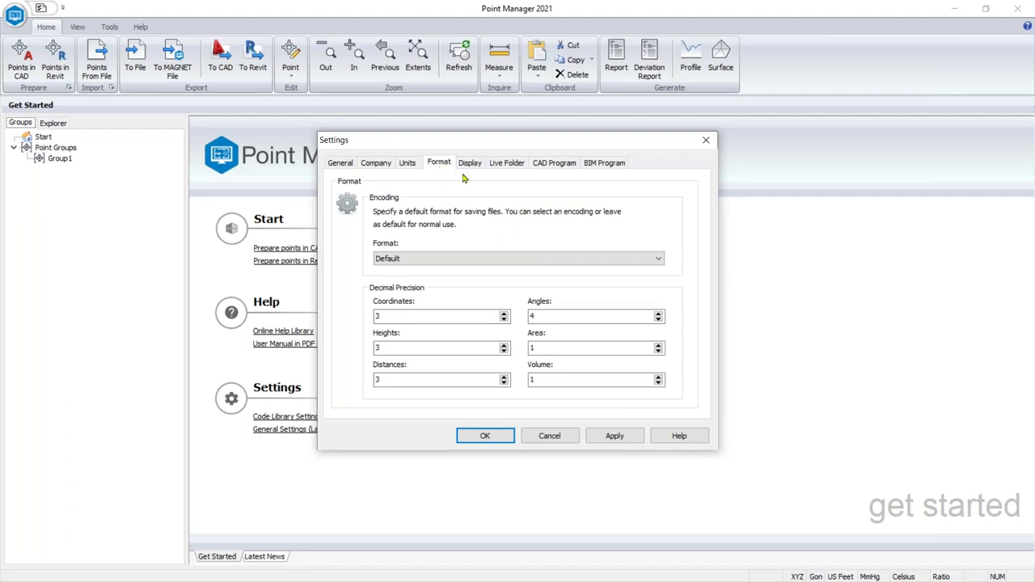
left_click(469, 168)
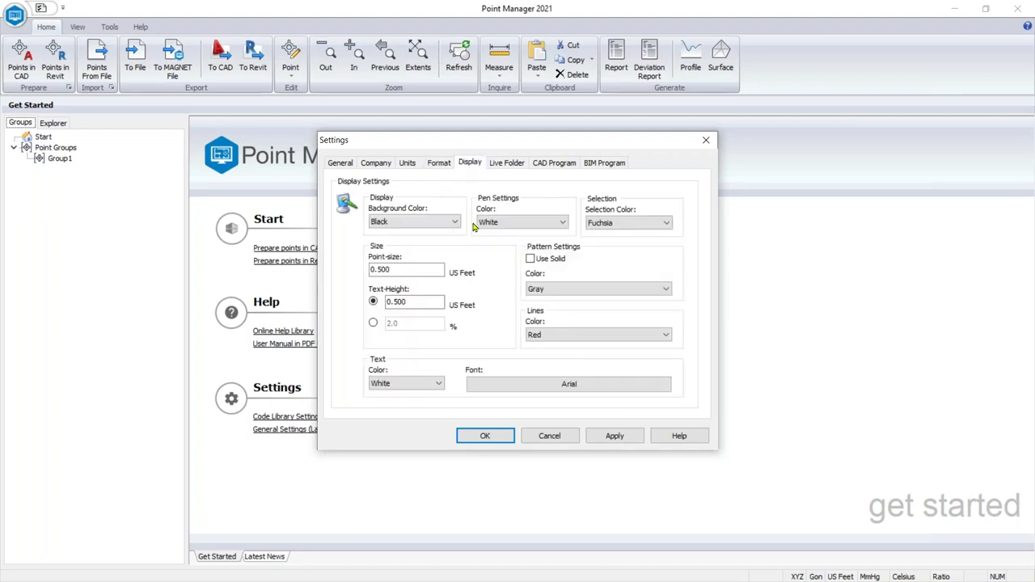
left_click(506, 166)
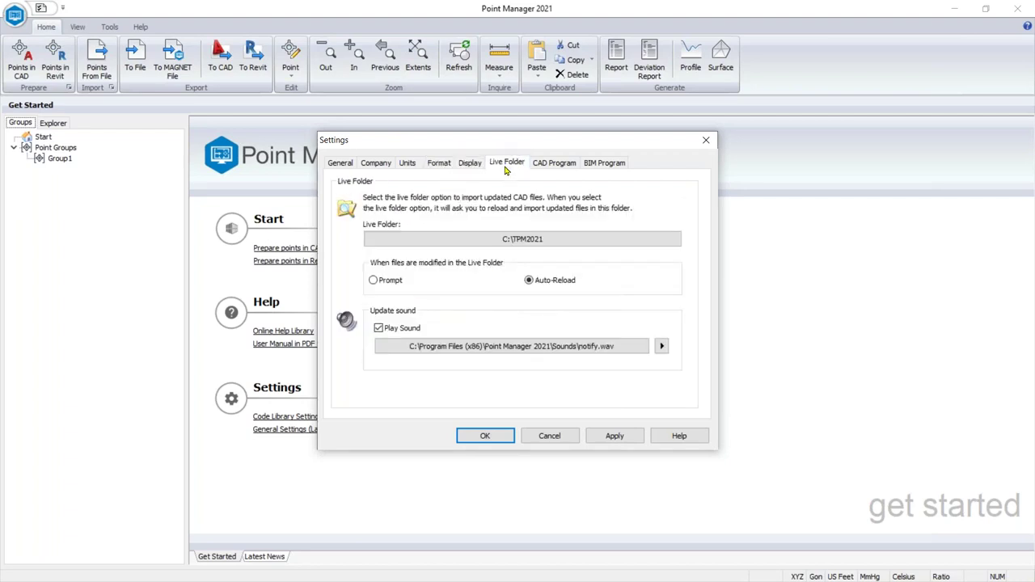
left_click(555, 166)
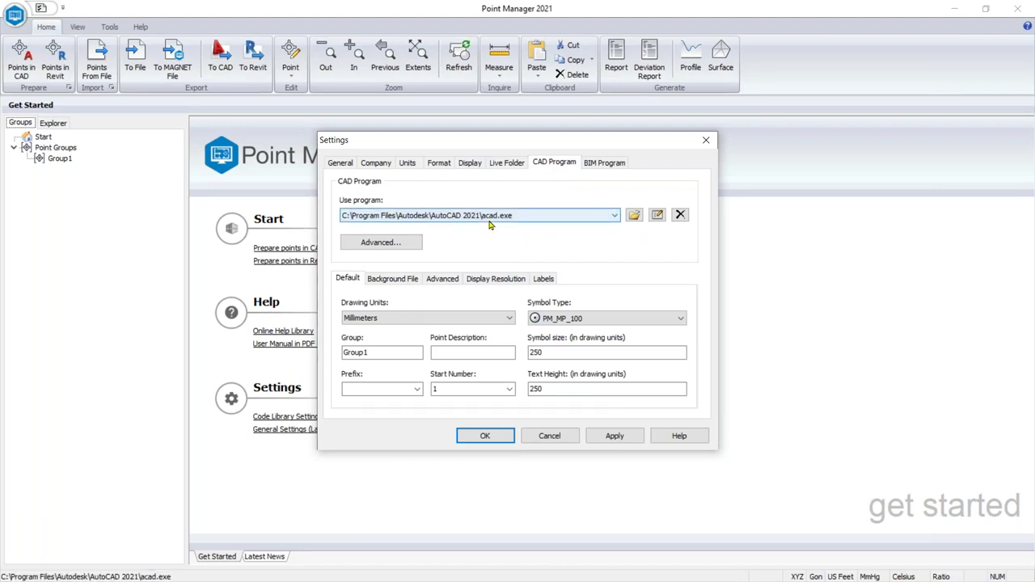
left_click(604, 165)
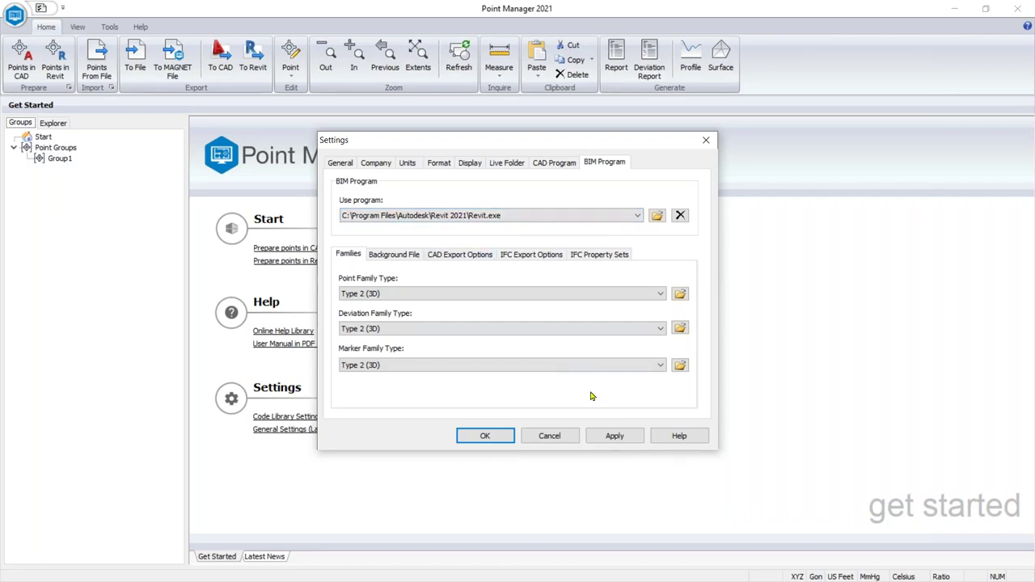
left_click(709, 141)
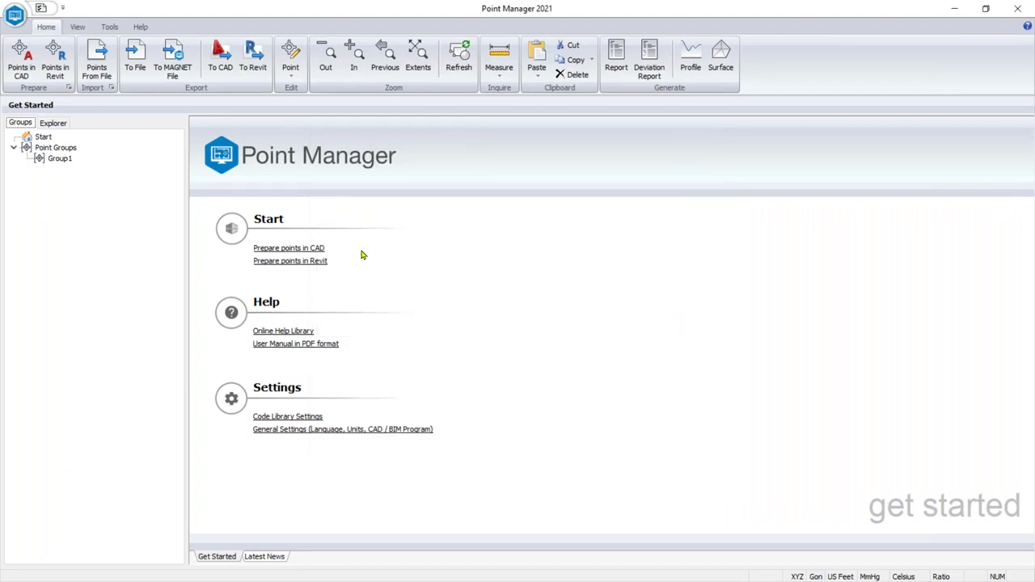
Step: Switch to AutoCAD to prepare points in CAD and set the Point Manager drawing units to Intl Feet
left_click(315, 249)
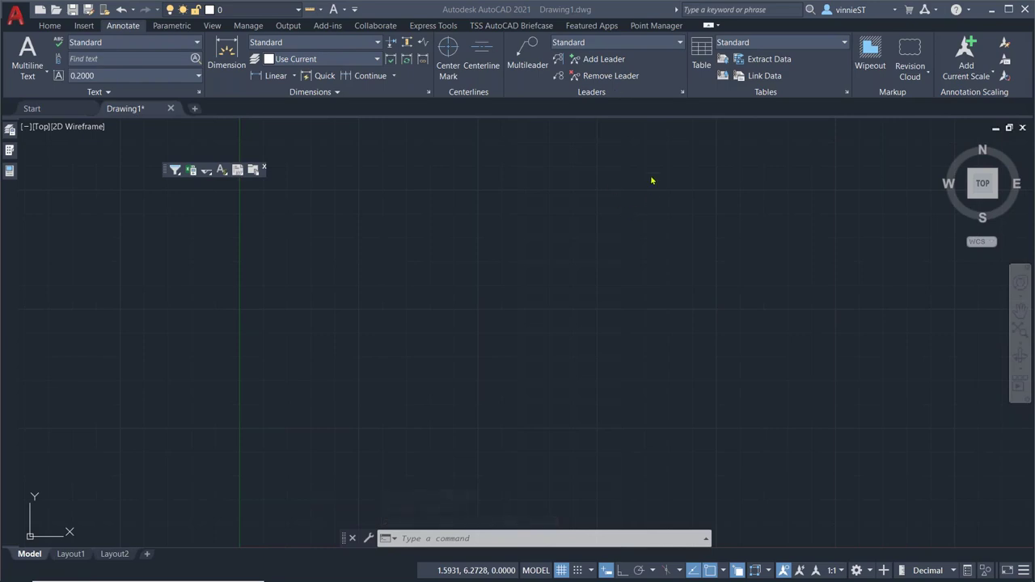
left_click(651, 26)
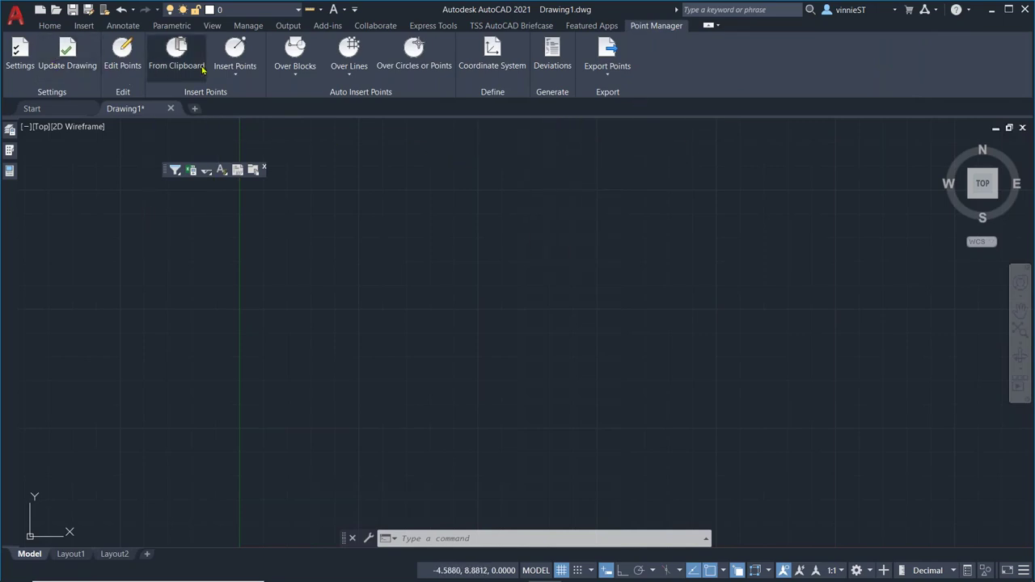
left_click(20, 54)
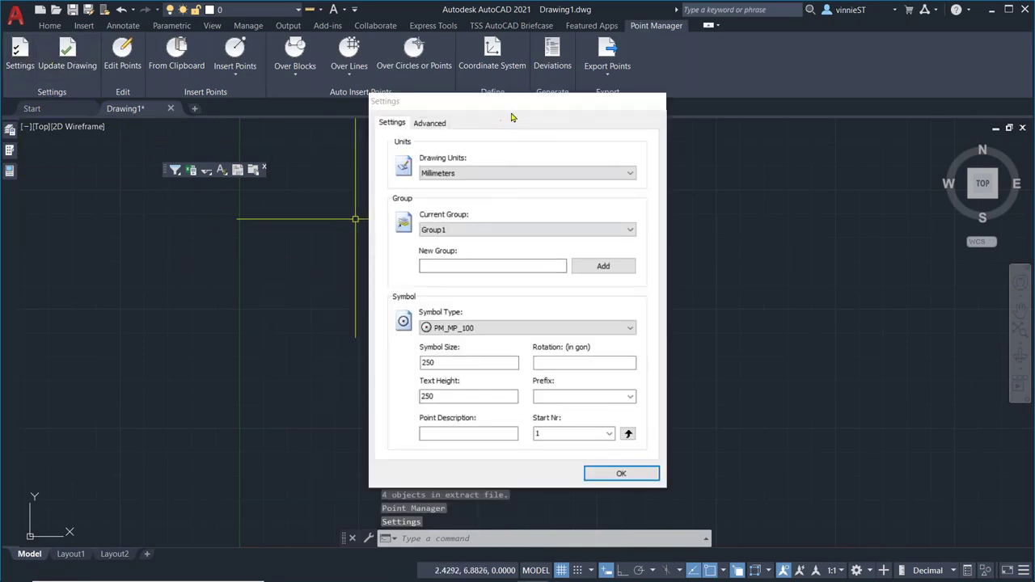
left_click(485, 174)
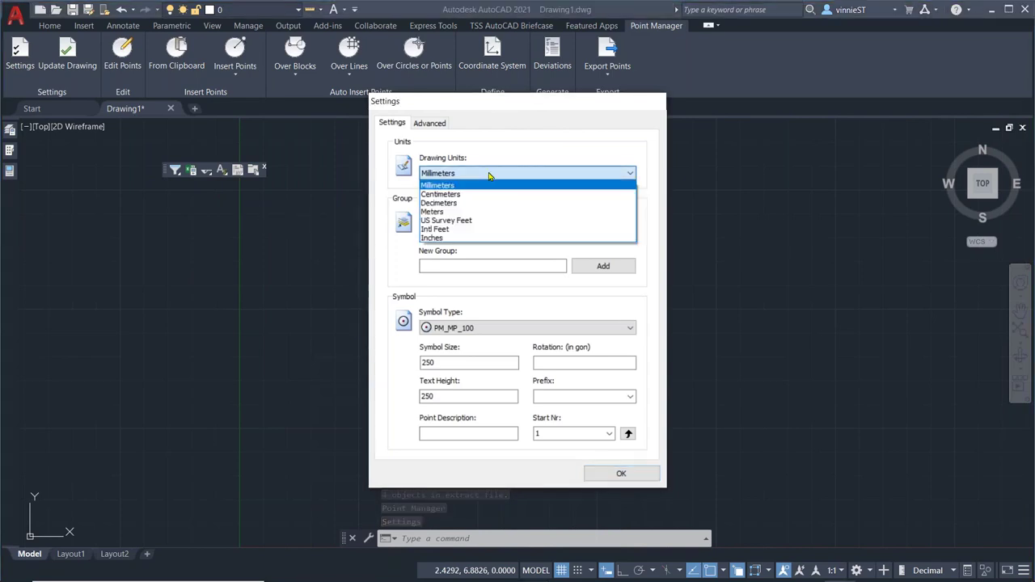
left_click(489, 231)
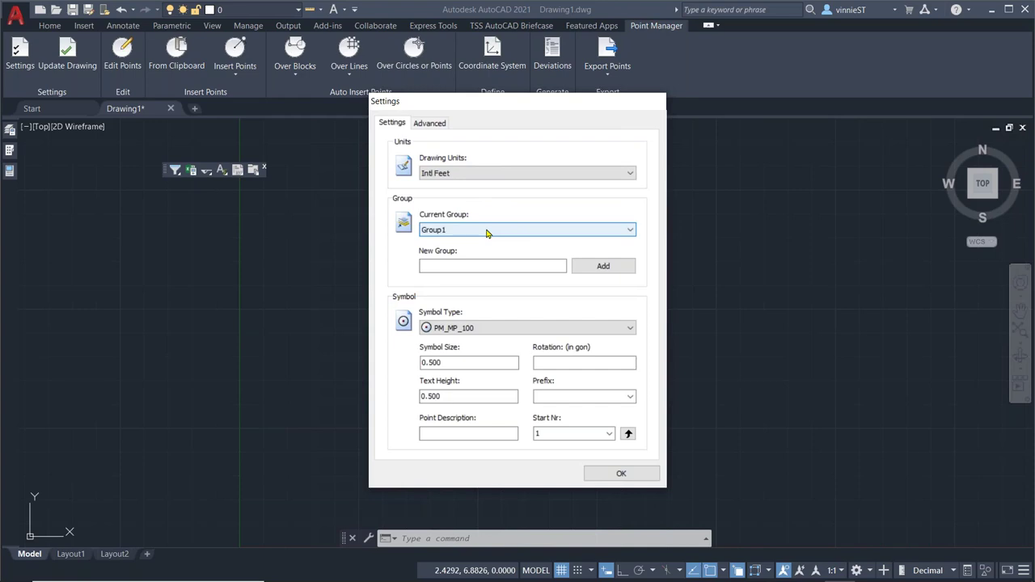
left_click(615, 473)
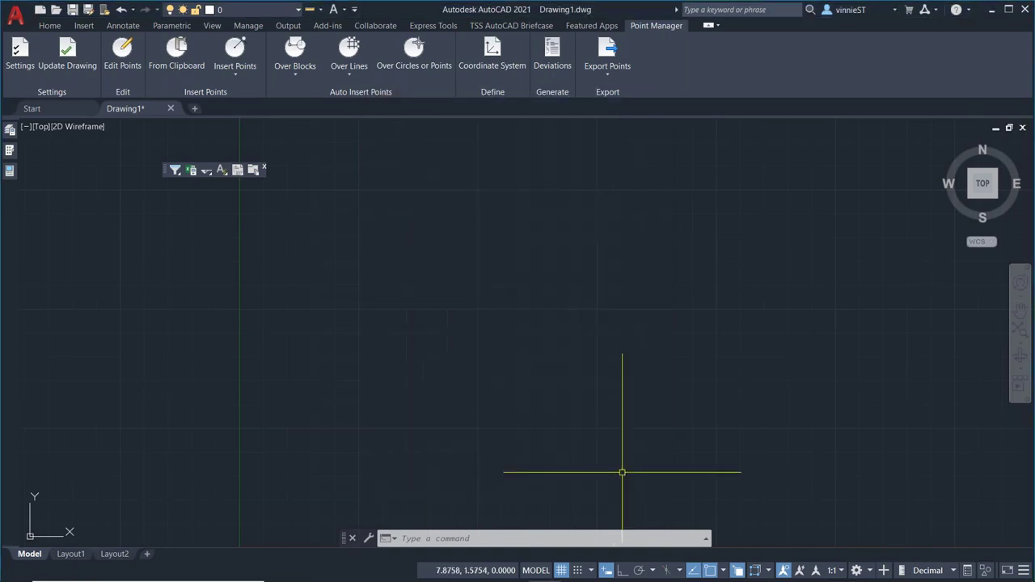
Step: Examine the Edit Points wizard's symbol types, annotation choices, destination group and point summary, and exit without editing points
left_click(72, 67)
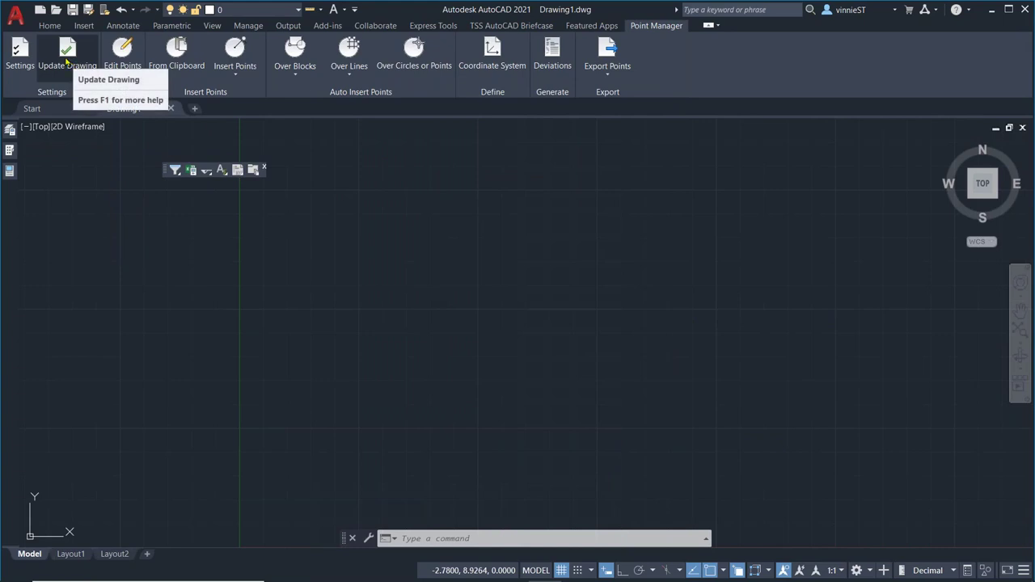
left_click(123, 56)
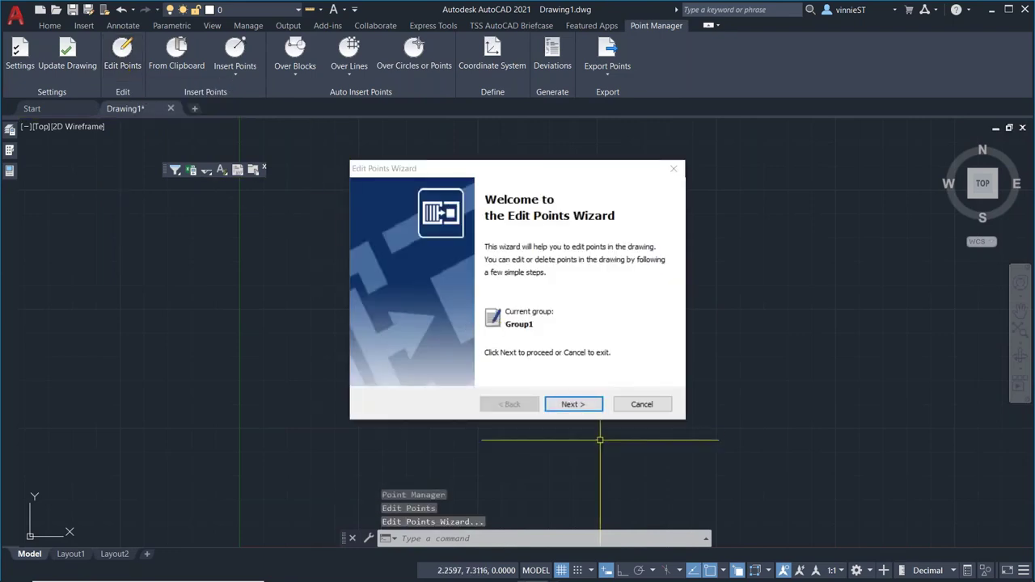
left_click(577, 403)
left_click(573, 405)
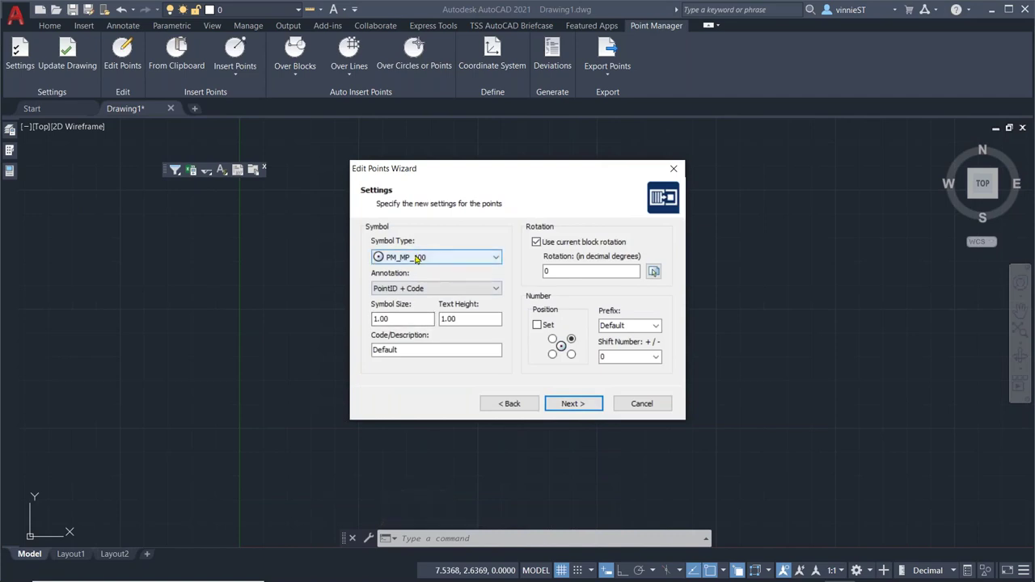
left_click(460, 261)
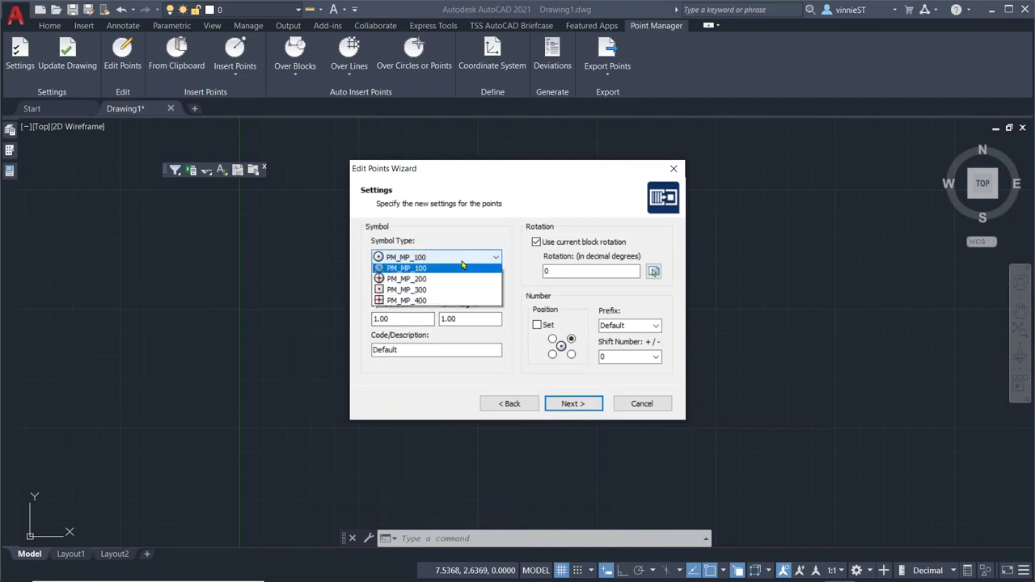
left_click(461, 263)
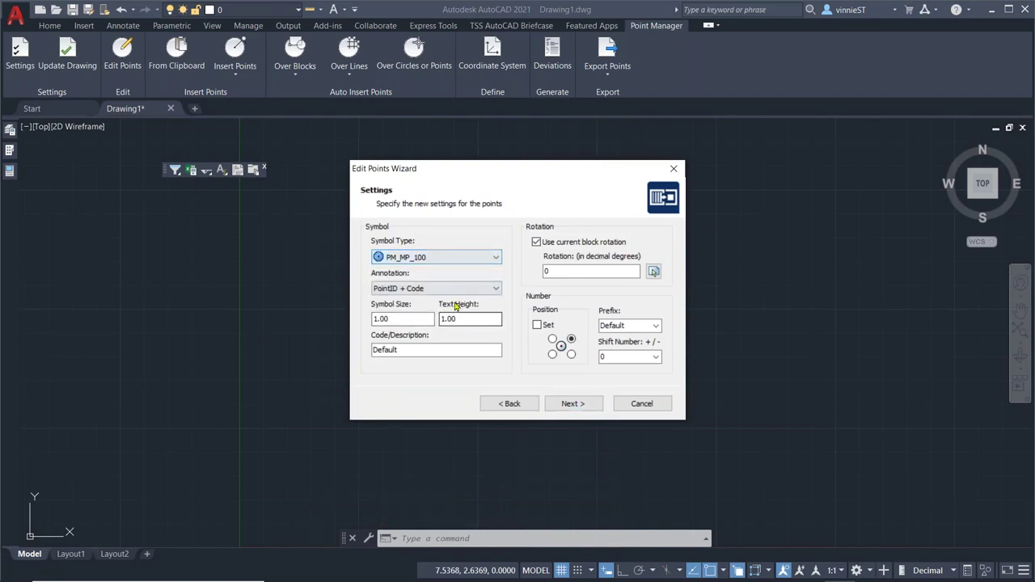
left_click(459, 290)
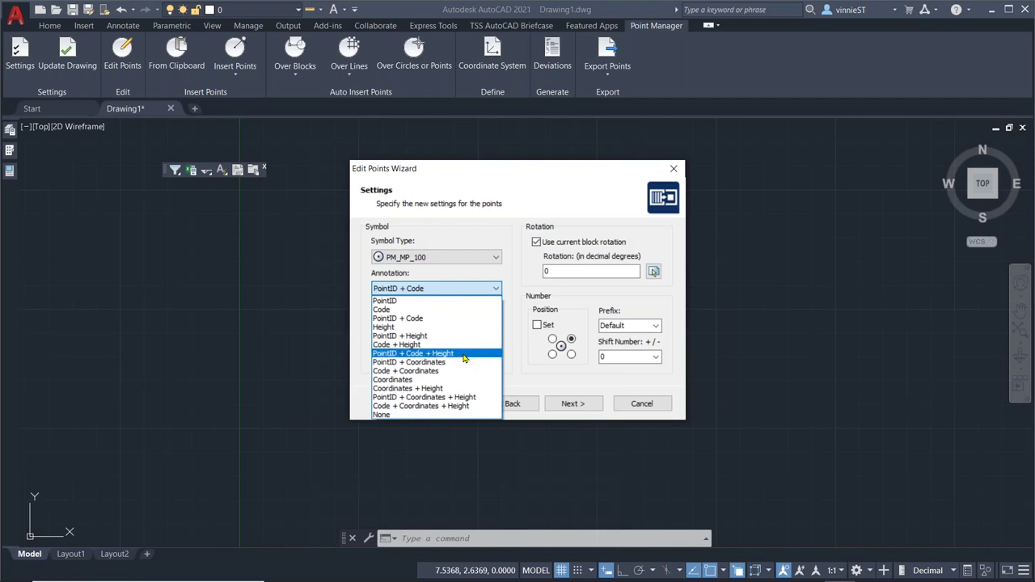
left_click(471, 236)
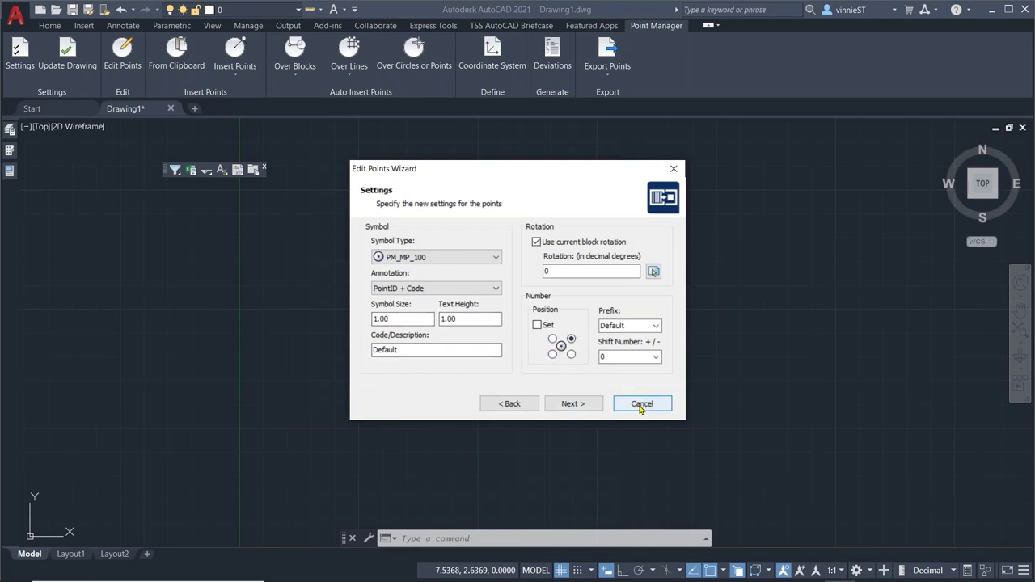
left_click(574, 403)
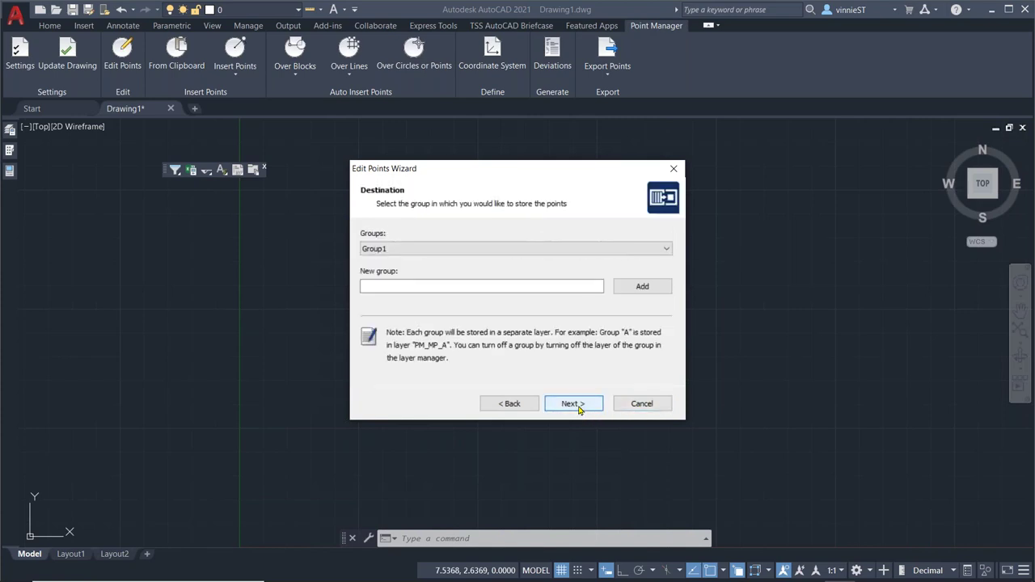
left_click(575, 404)
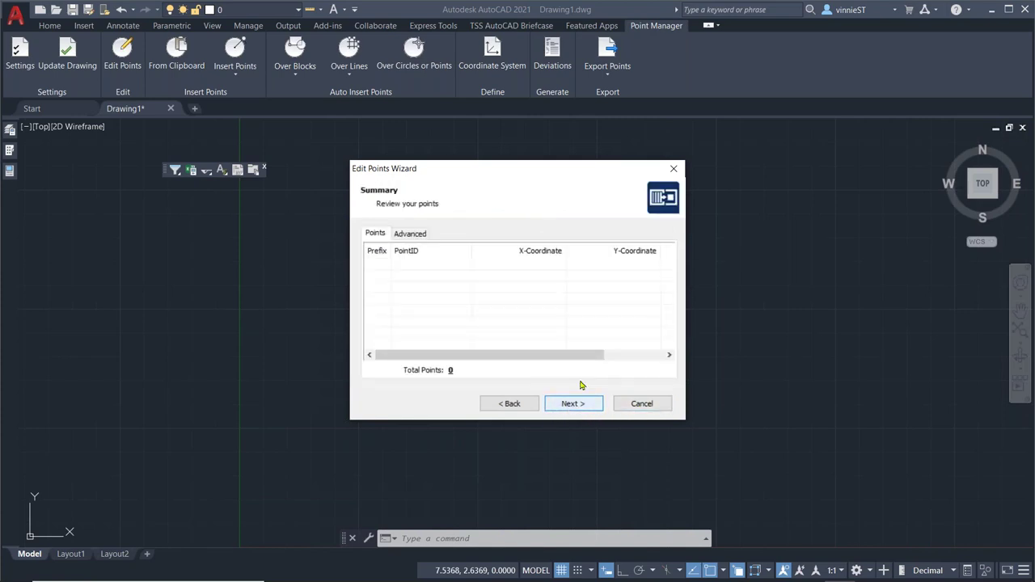
left_click(674, 168)
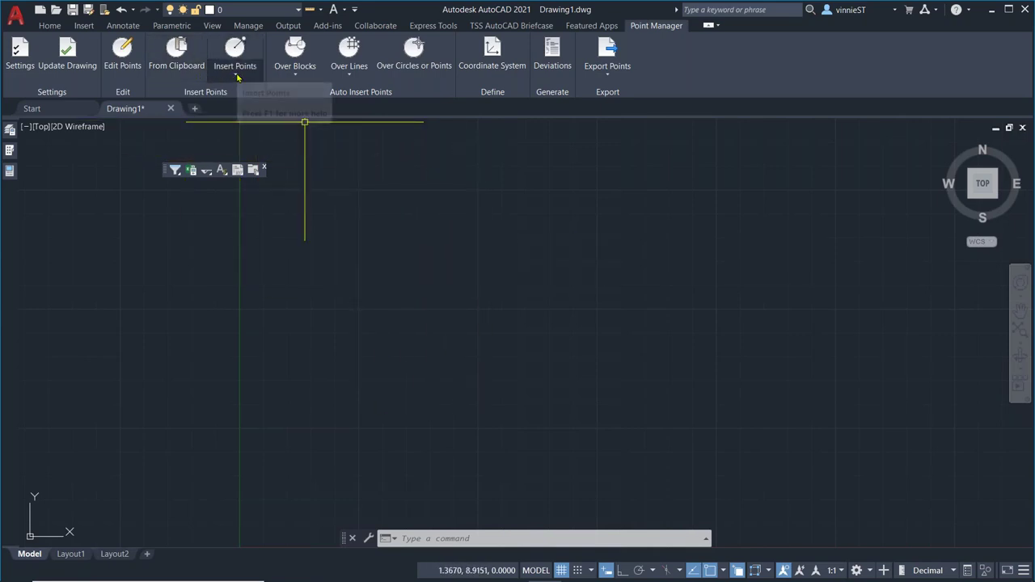
left_click(292, 75)
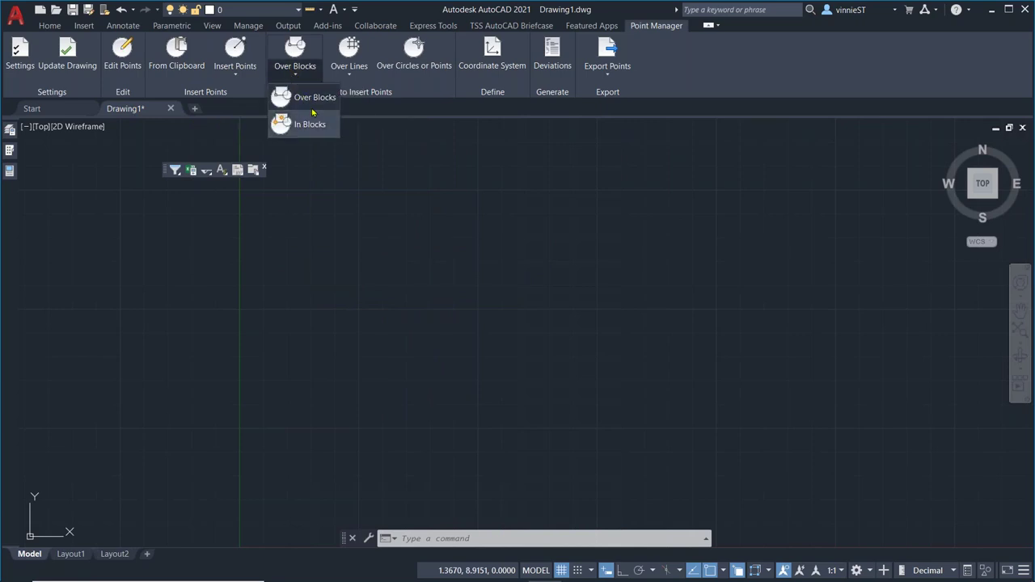
left_click(351, 76)
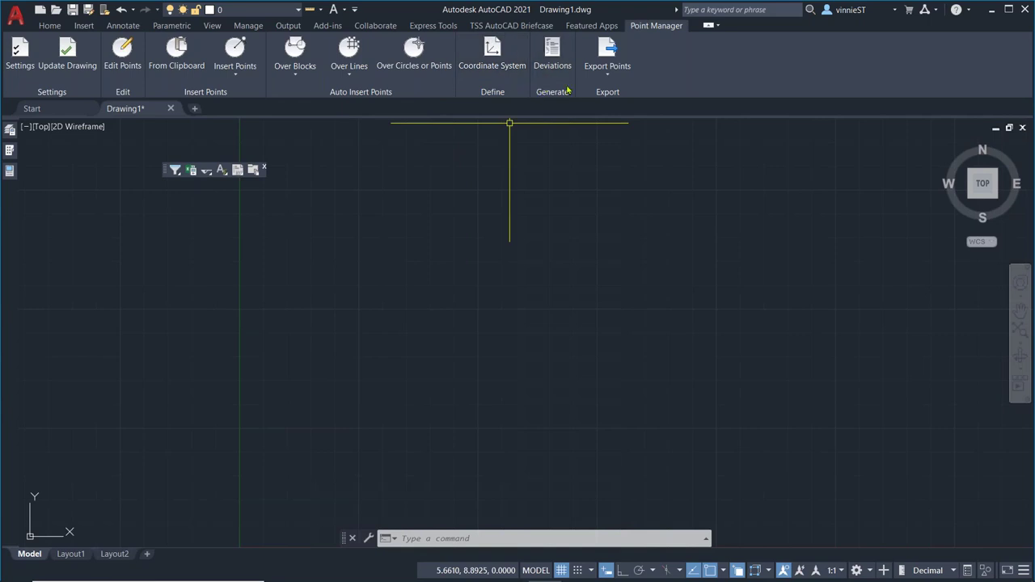
left_click(608, 81)
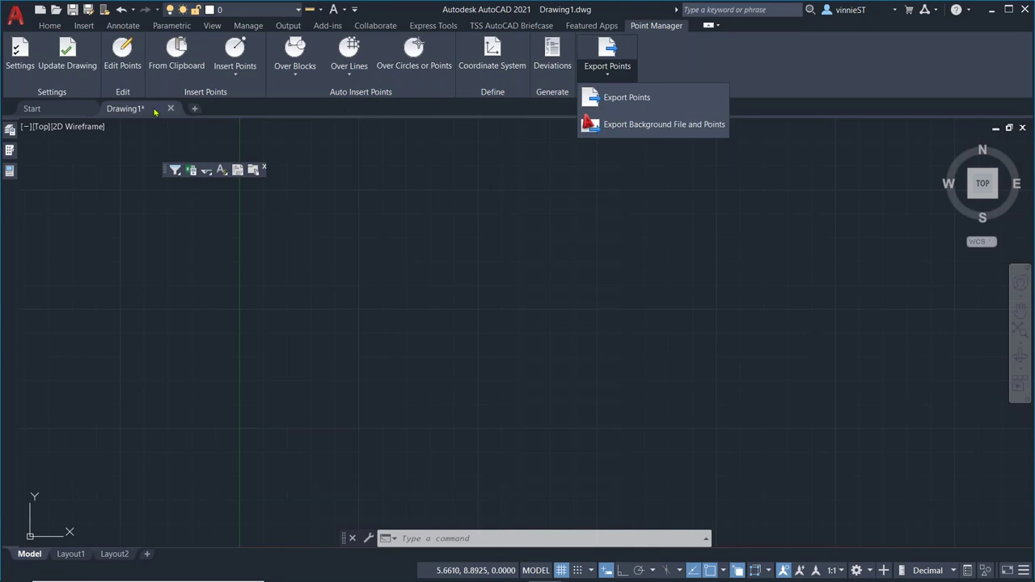
Step: Open the drawing VC_Building_PointManager_v2.dwg from the Point Manager folder
left_click(55, 10)
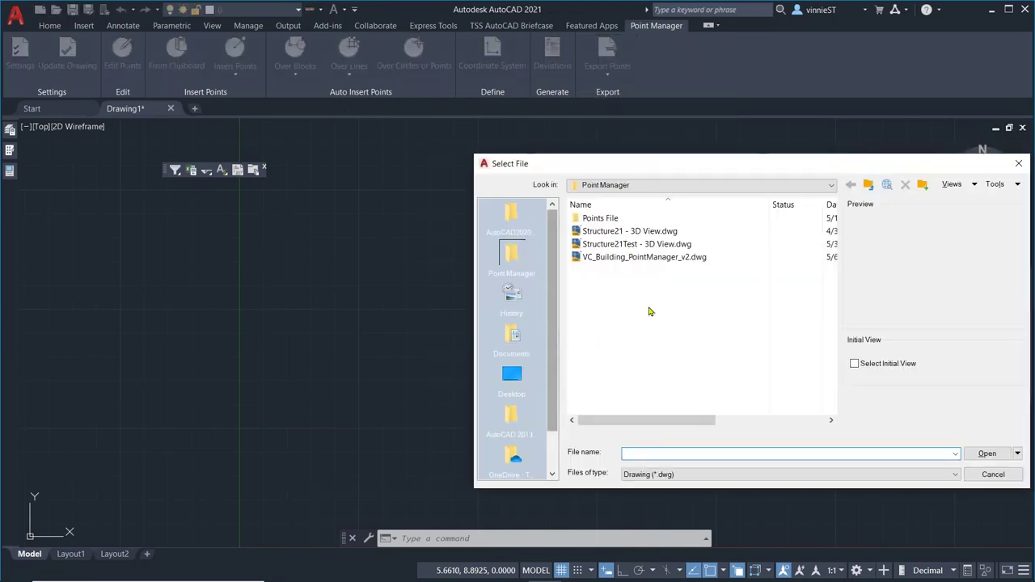
left_click(634, 258)
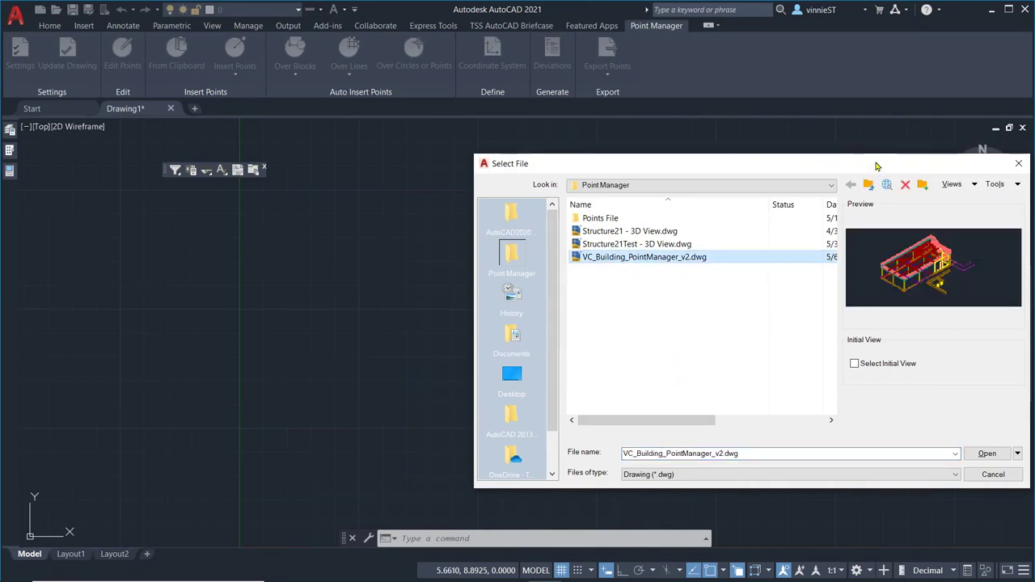
left_click_drag(878, 165, 571, 97)
left_click(679, 387)
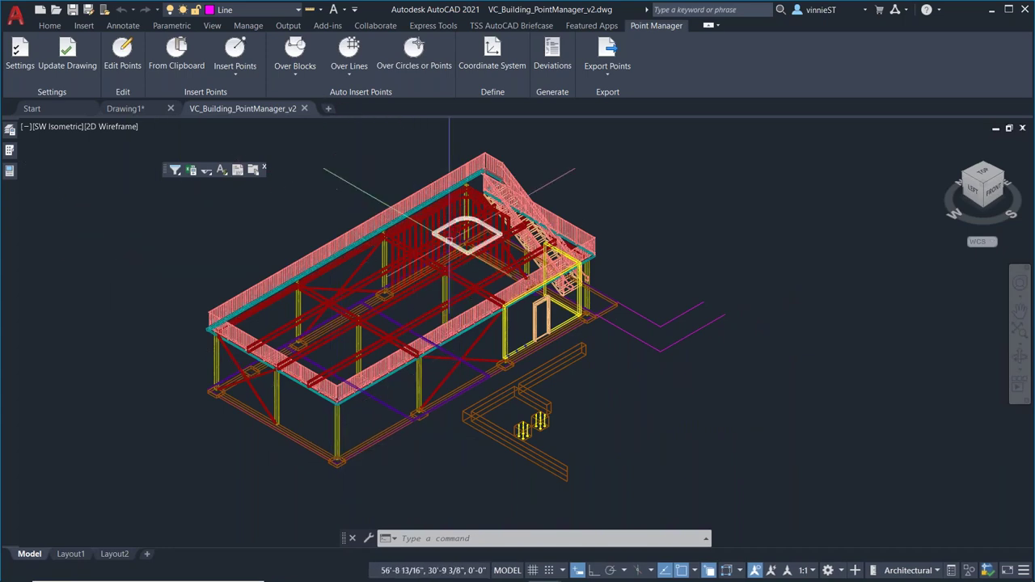
Step: Start Auto Insert Points over Blocks with an HSS square column as the reference block and the whole building as the search selection
left_click(296, 75)
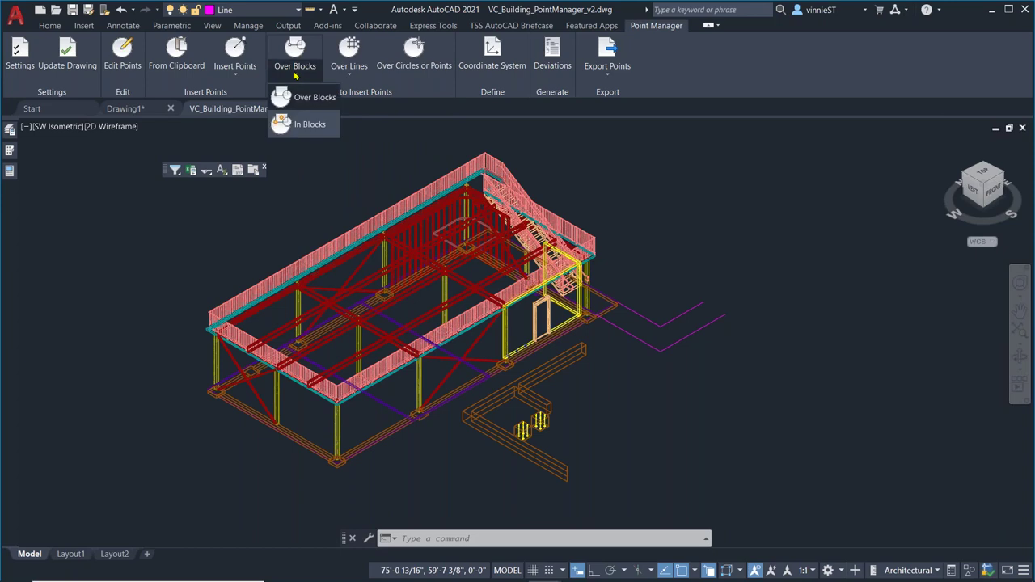
left_click(310, 98)
mouse_move(303, 108)
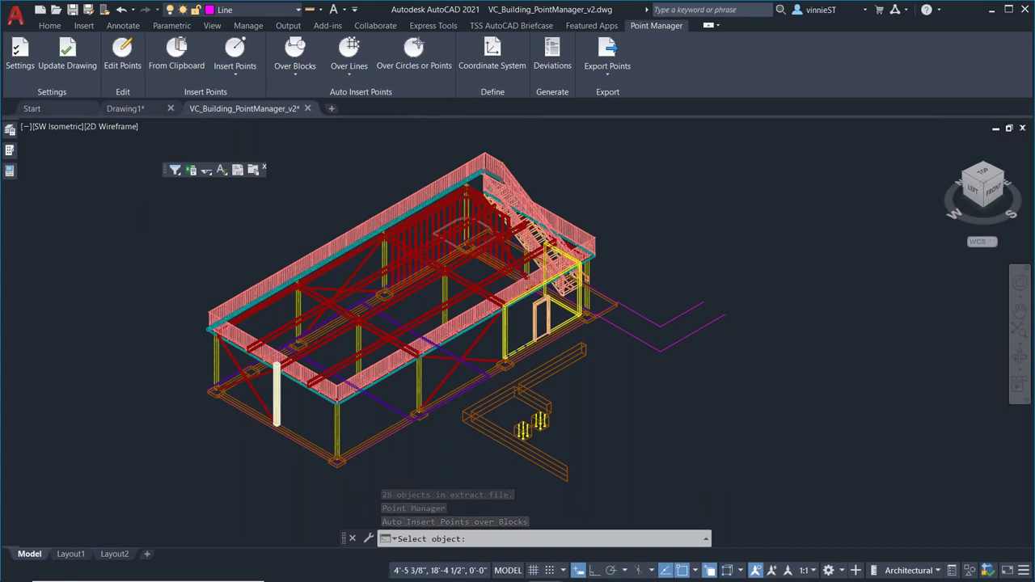
left_click(276, 400)
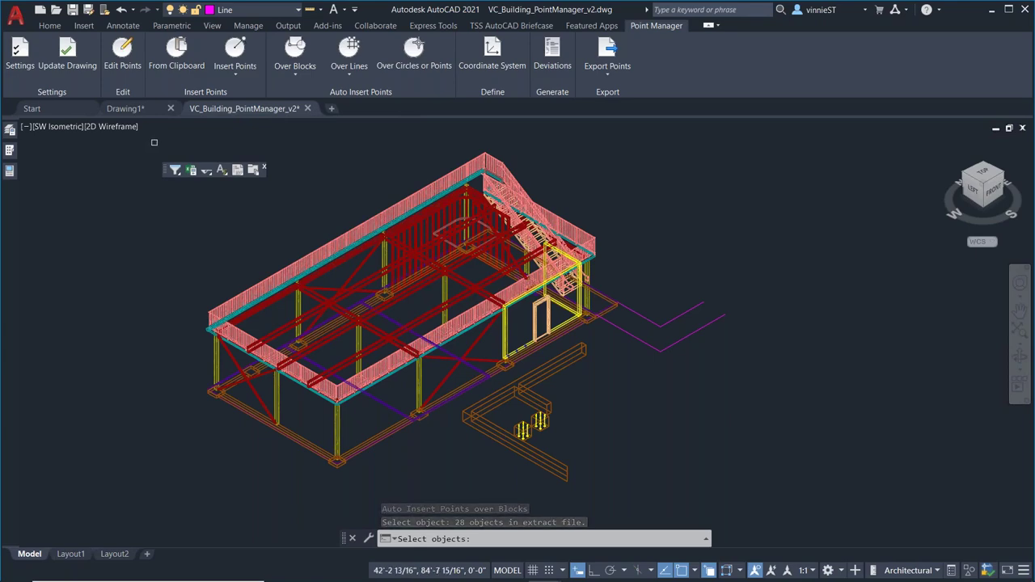
left_click(154, 143)
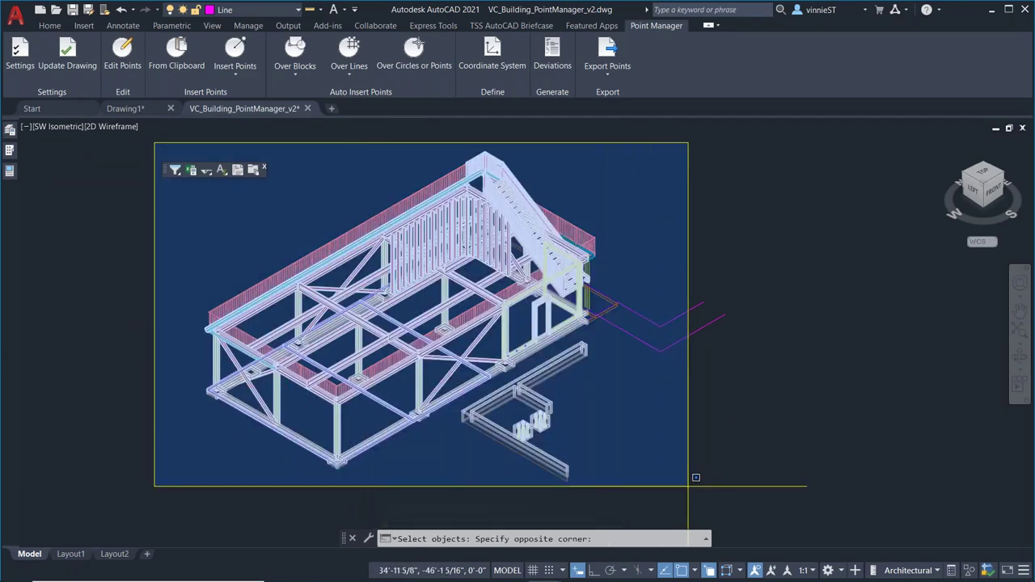
left_click(738, 487)
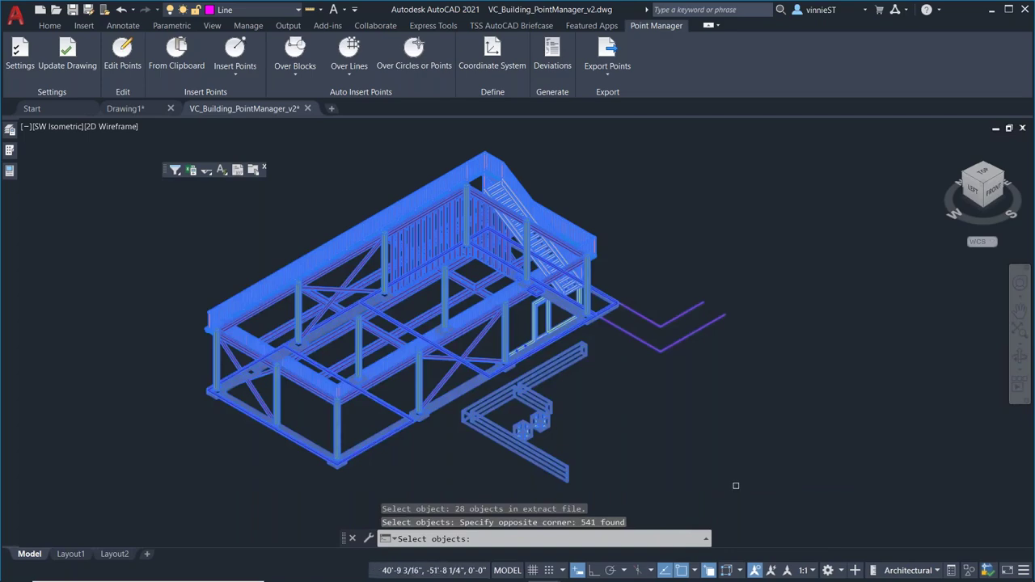
key("Return")
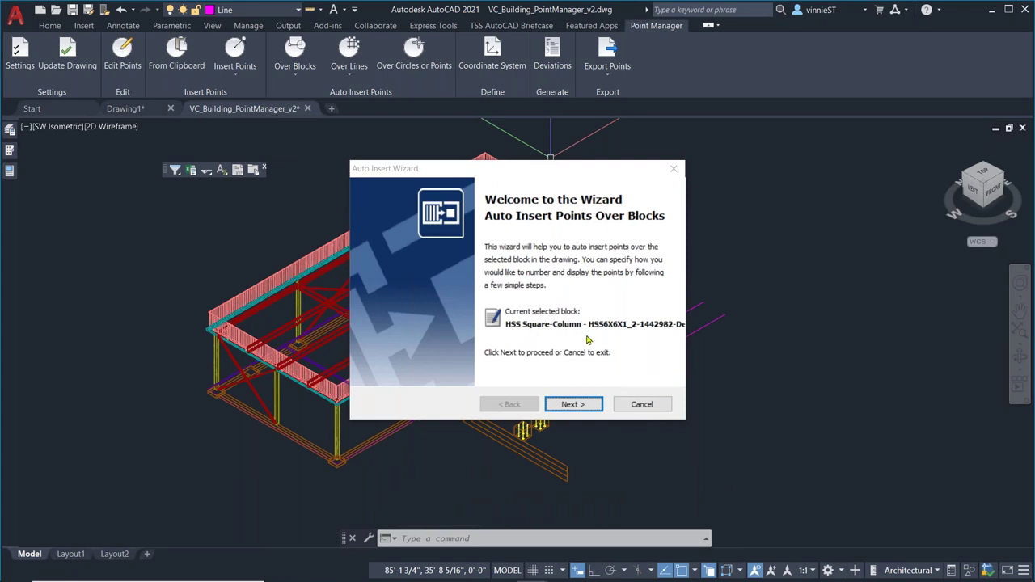
Step: Number the points from start number 1000 and accept only the HSS Square-Column block for insertion
left_click(578, 404)
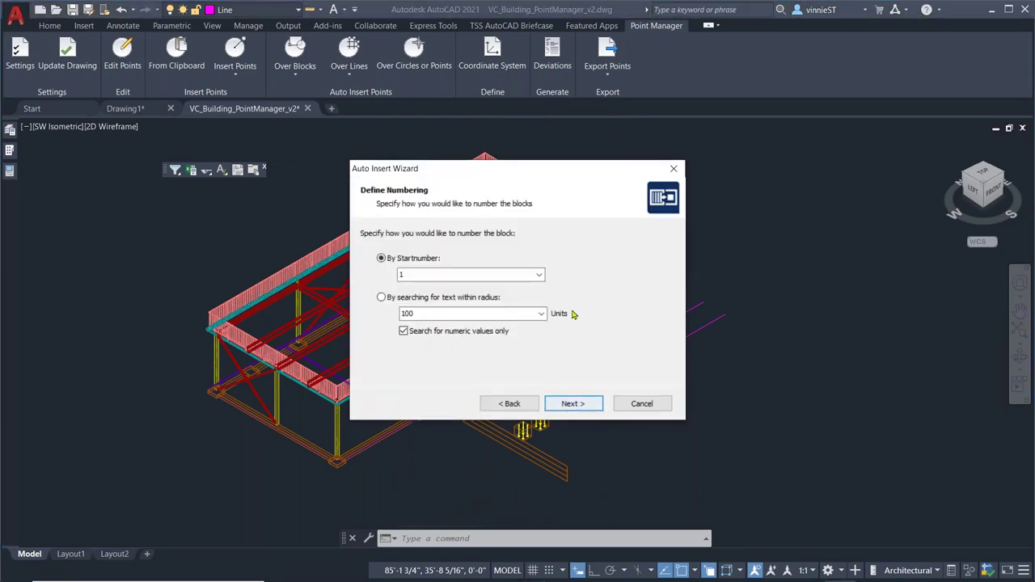
left_click(539, 277)
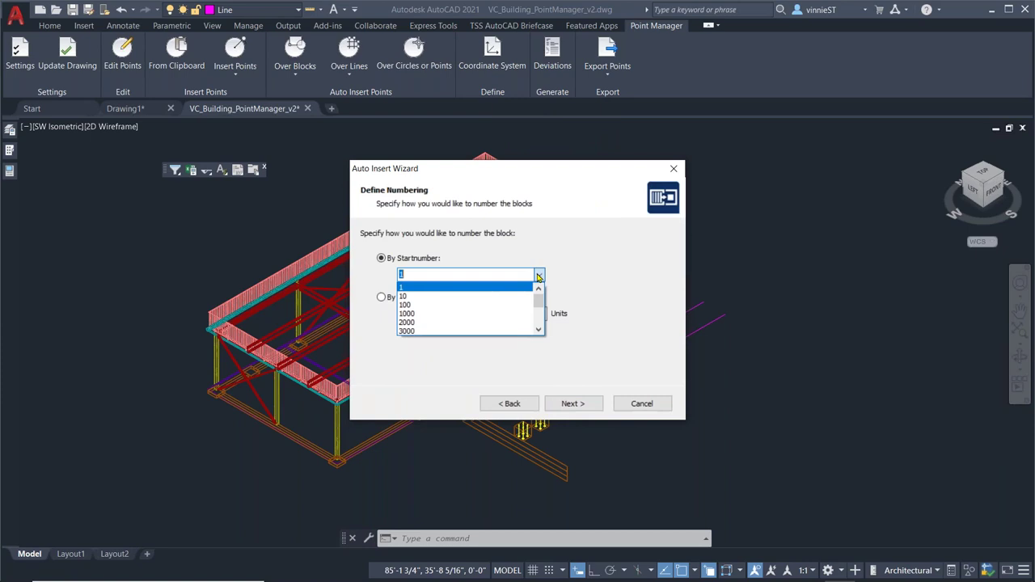
left_click(483, 321)
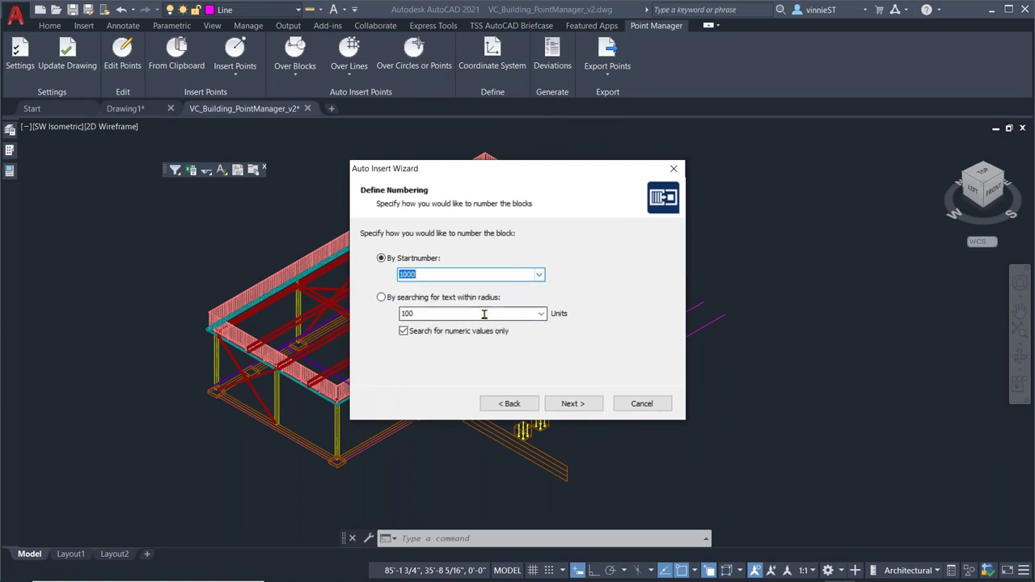
left_click(571, 403)
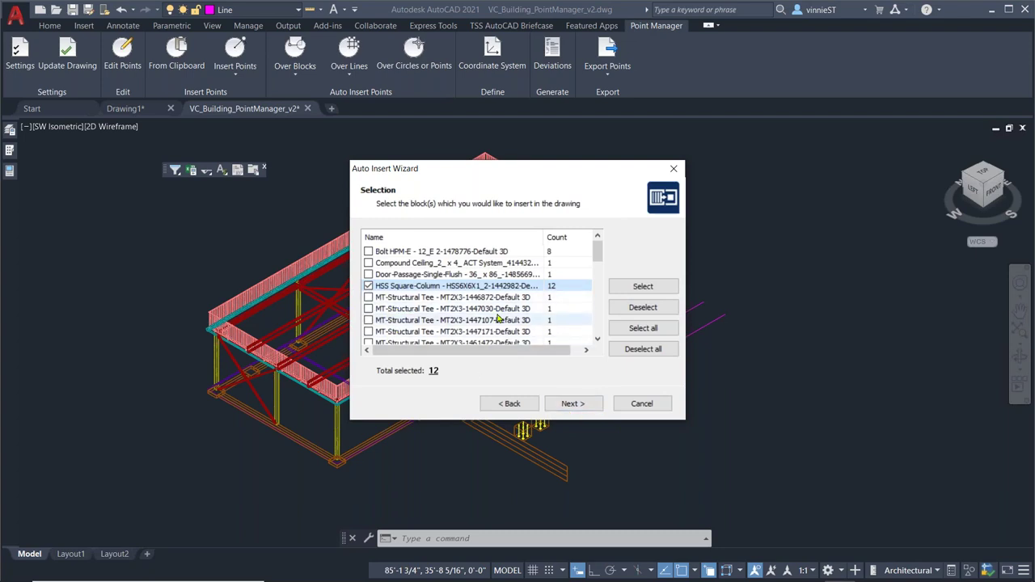
left_click(572, 404)
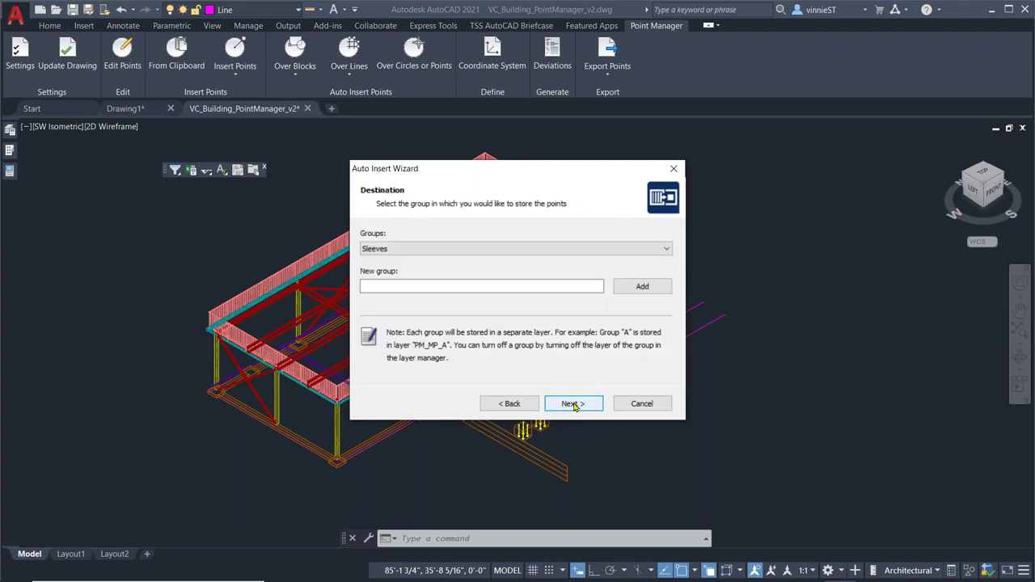
Step: Add a new destination group named Columns for storing the points
left_click(530, 284)
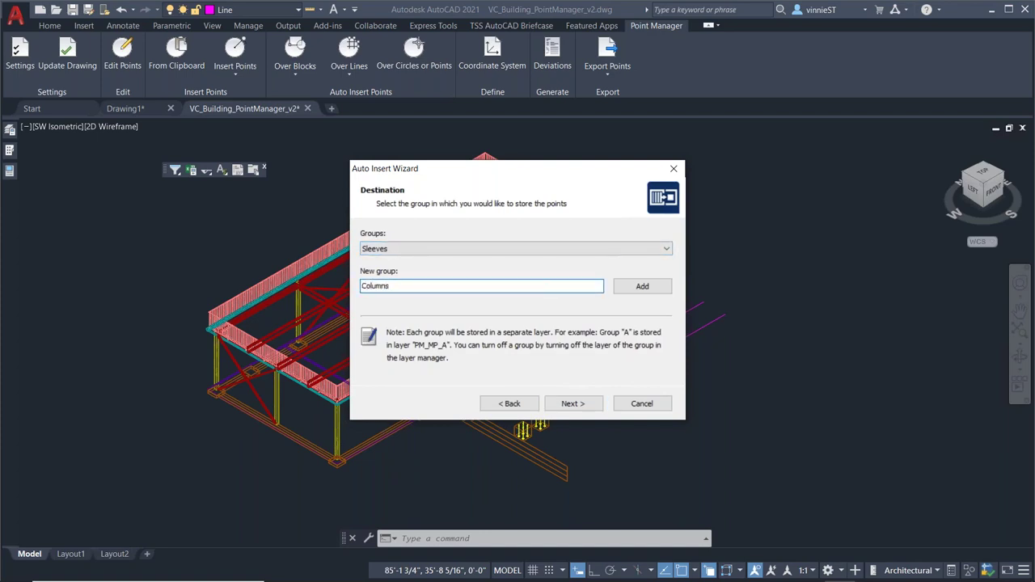
left_click(643, 289)
left_click(587, 404)
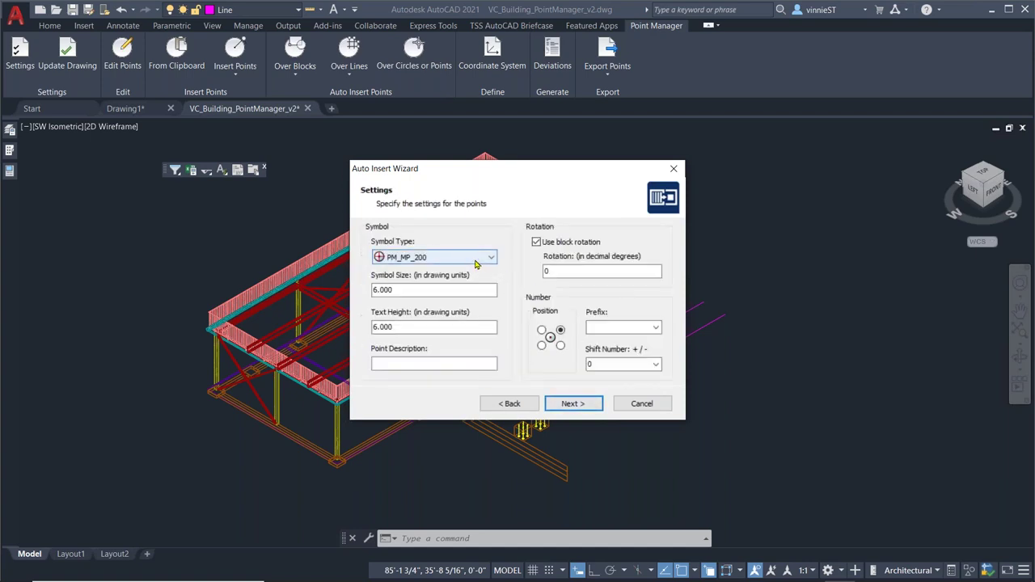
Step: Use symbol type PM_MP_200 for the column points and set their point description to COL
left_click(477, 258)
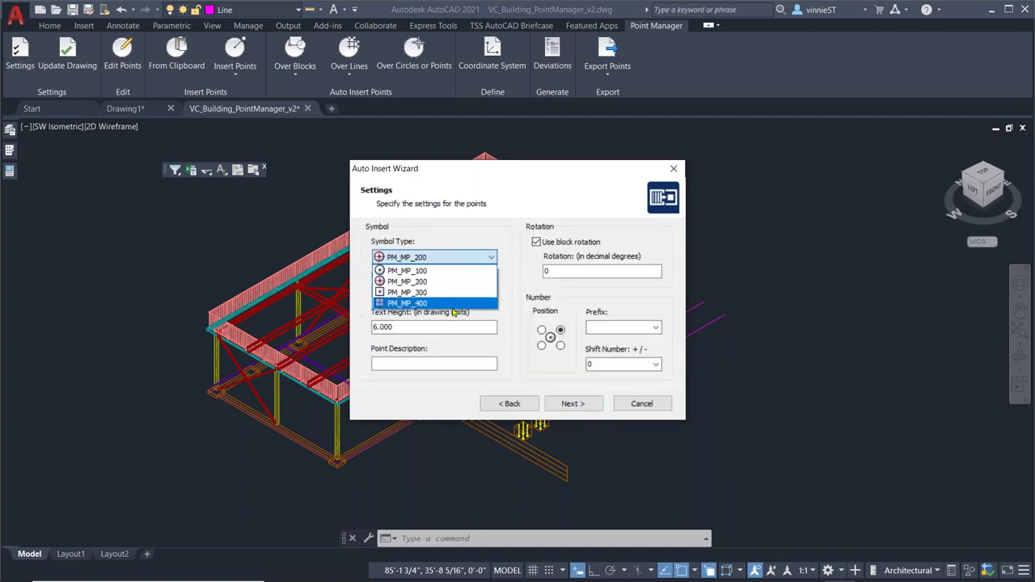
left_click(453, 282)
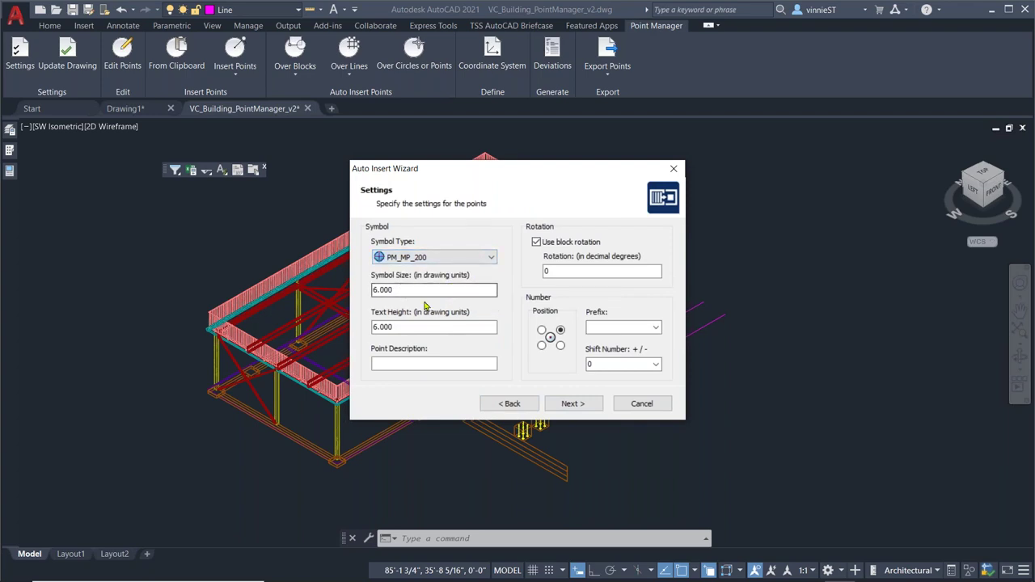
left_click(434, 363)
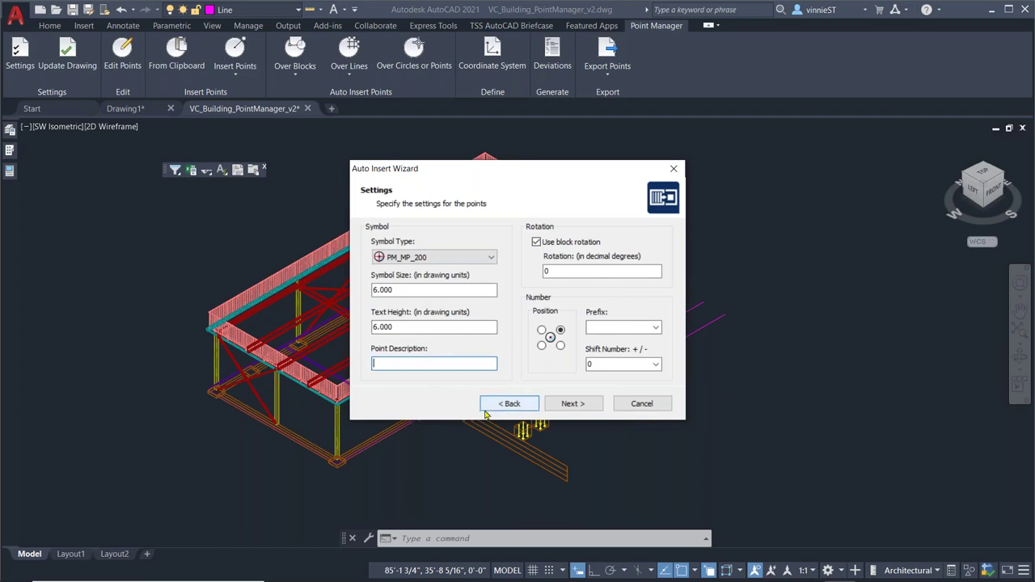
type("COL")
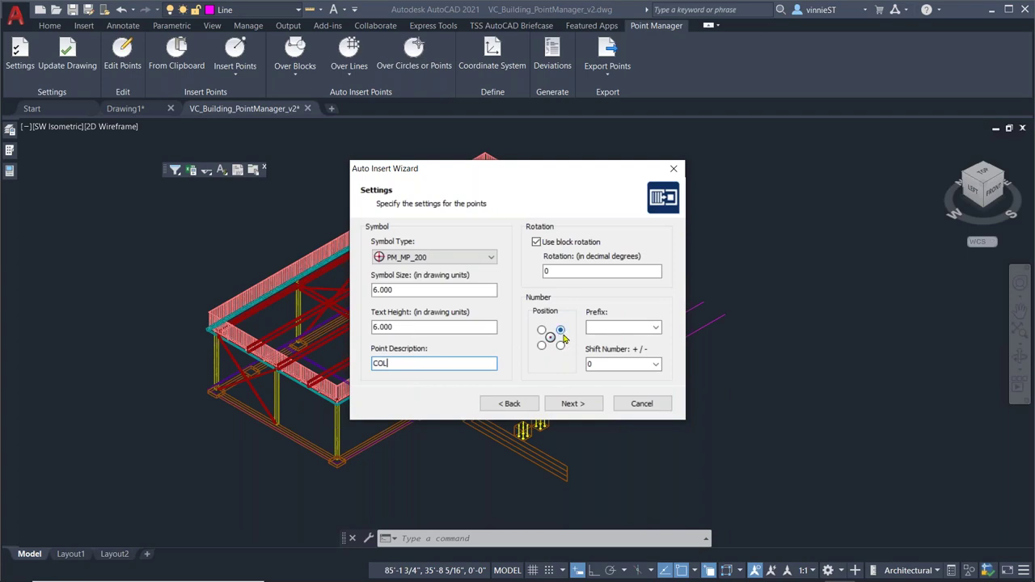
left_click(571, 403)
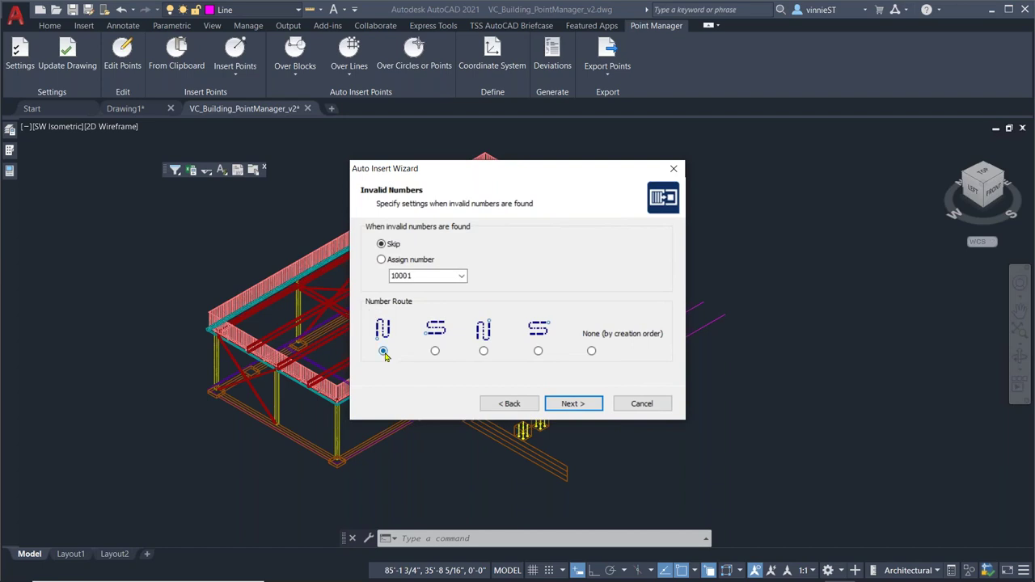
Step: Set the number route to None (by creation order), keeping invalid numbers skipped
left_click_drag(526, 172, 762, 158)
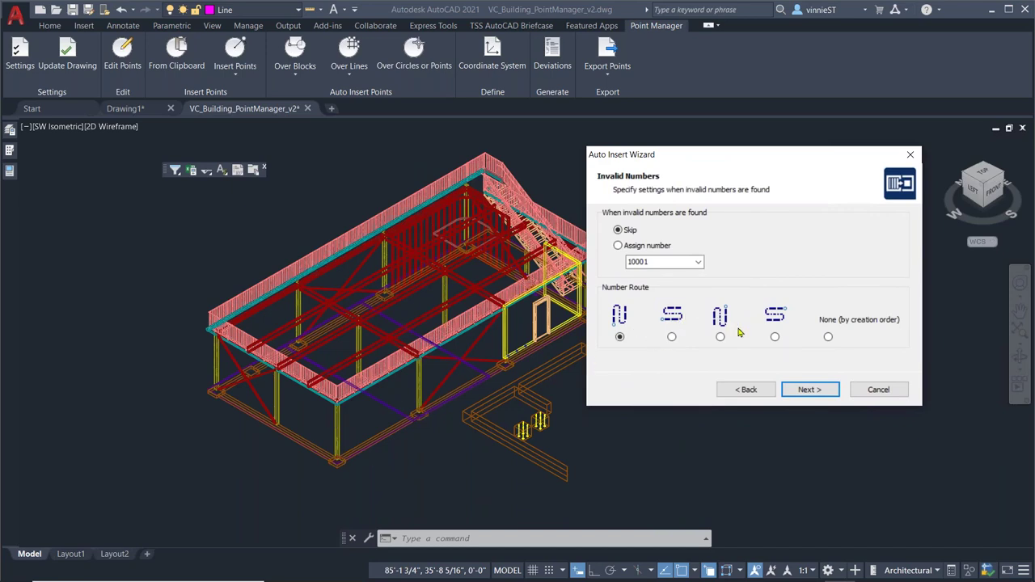
left_click(827, 338)
left_click(808, 391)
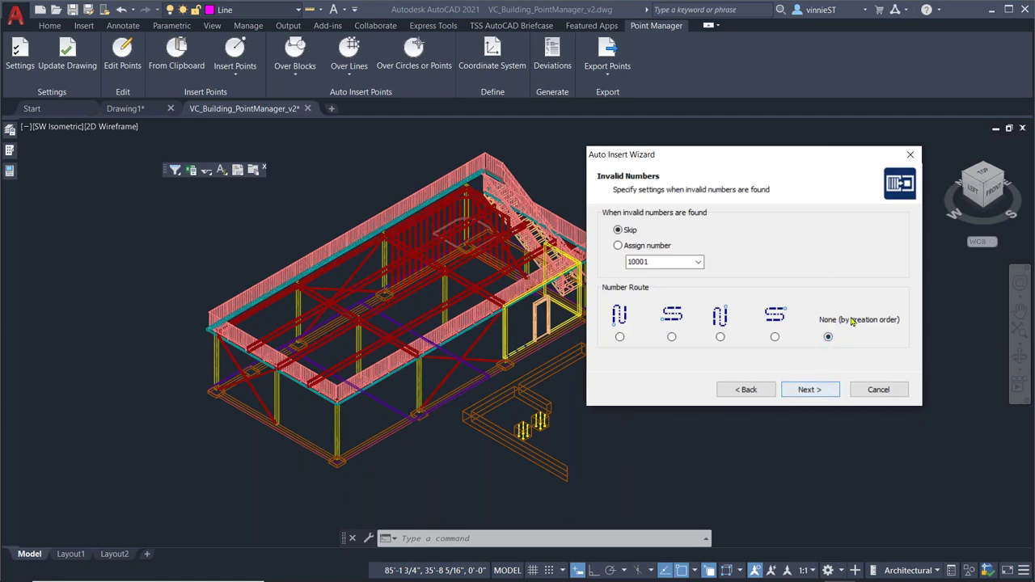
left_click(808, 392)
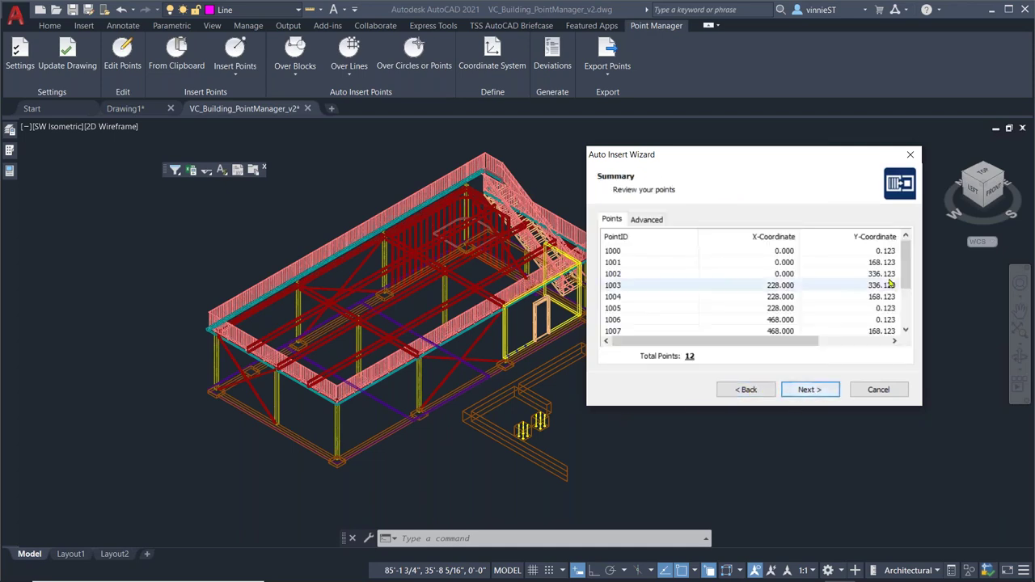
Step: Review the point summary, finish the wizard and update the drawing to insert the column points
mouse_move(904, 275)
left_mouse_down()
mouse_move(908, 314)
mouse_move(906, 257)
left_mouse_up()
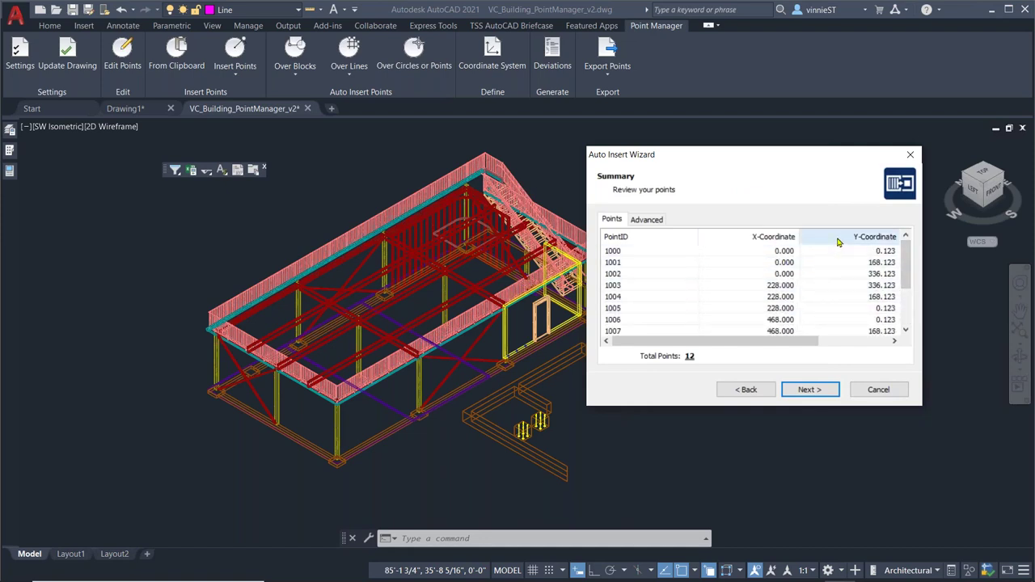
left_click_drag(781, 344, 828, 341)
left_click(810, 391)
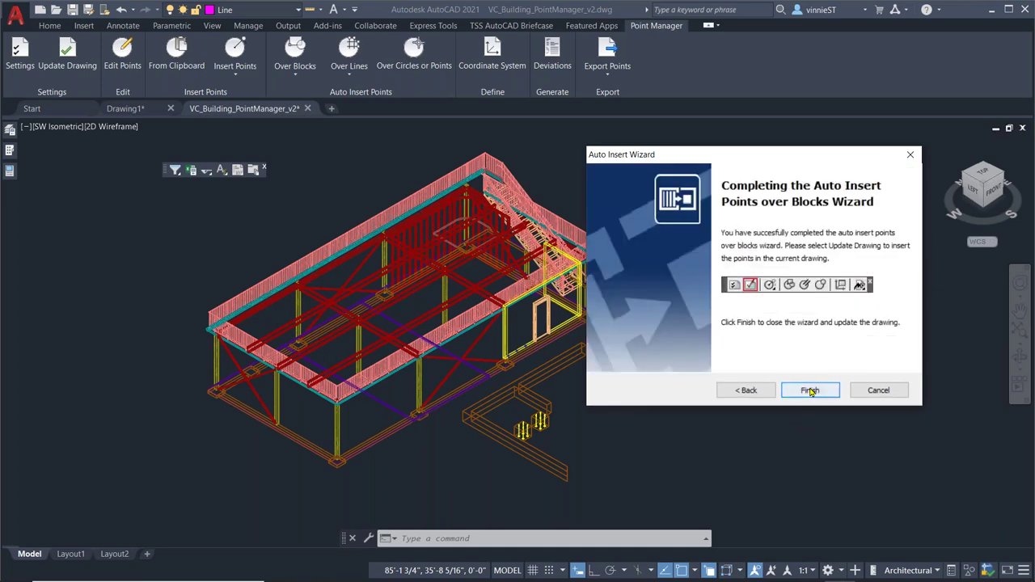
left_click(810, 391)
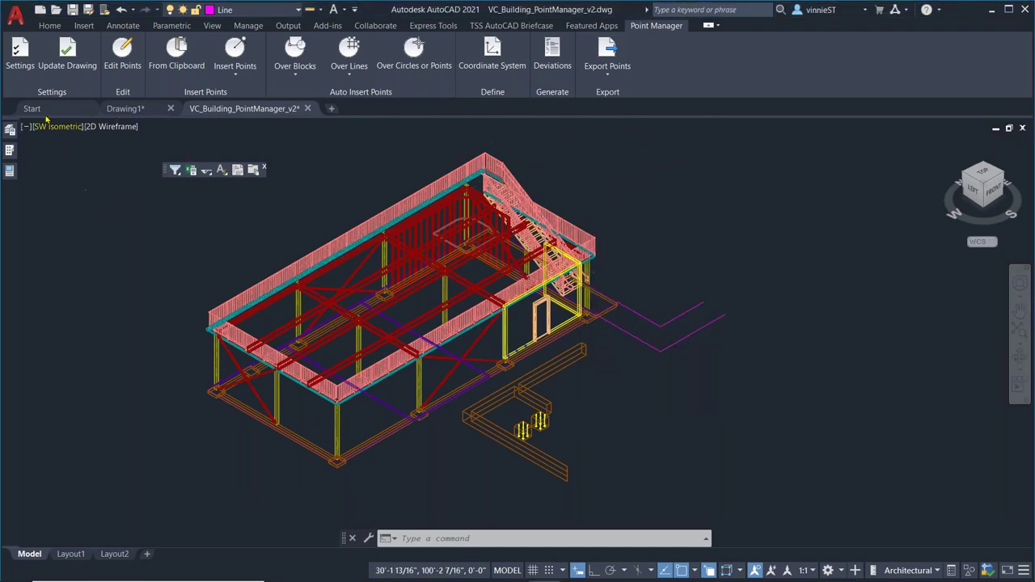
left_click(70, 55)
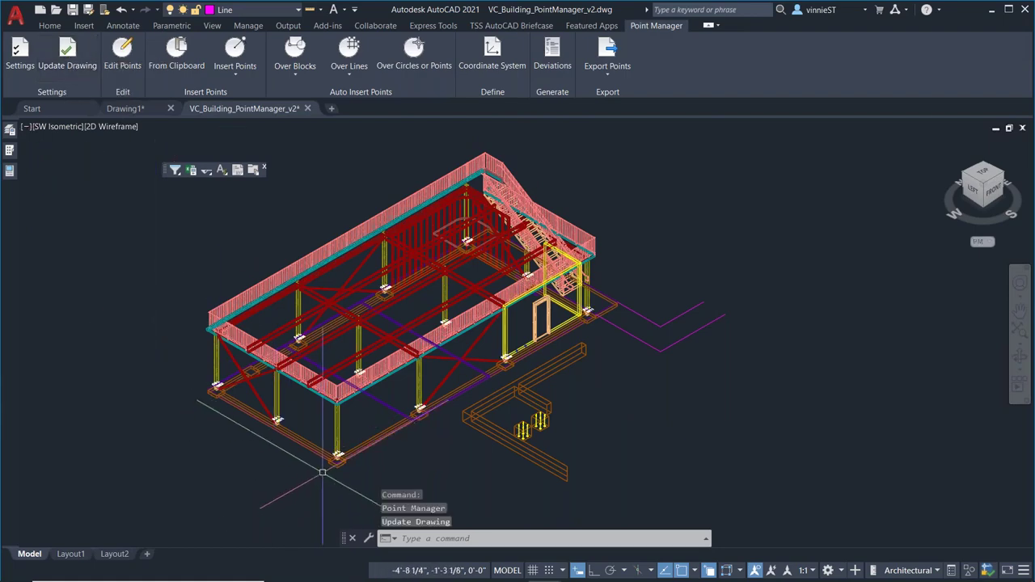
Step: Examine the placement, COL descriptions and numbering of the inserted points at the column bases around the building
scroll(331, 452, "up", 8)
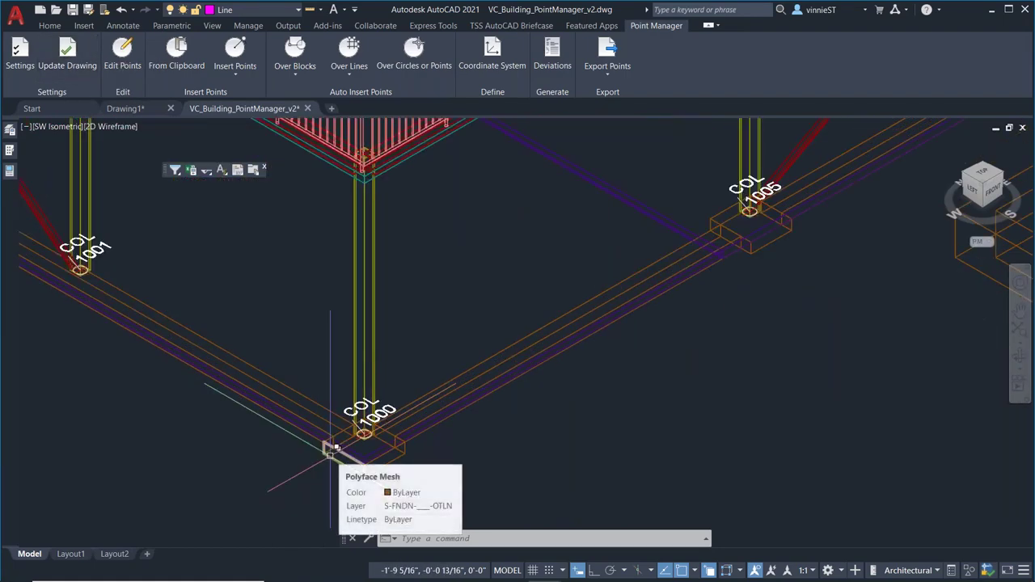
mouse_move(718, 386)
middle_mouse_down()
mouse_move(661, 415)
mouse_move(623, 359)
mouse_move(490, 420)
middle_mouse_up()
scroll(661, 319, "down", 2)
middle_click_drag(661, 319, 461, 455)
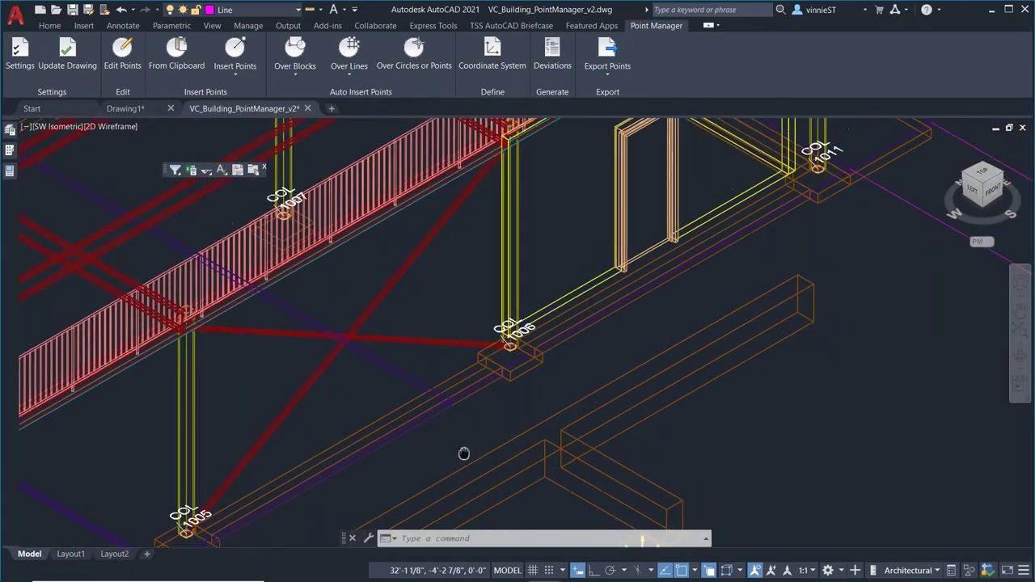
scroll(504, 347, "up", 3)
scroll(504, 354, "up", 2)
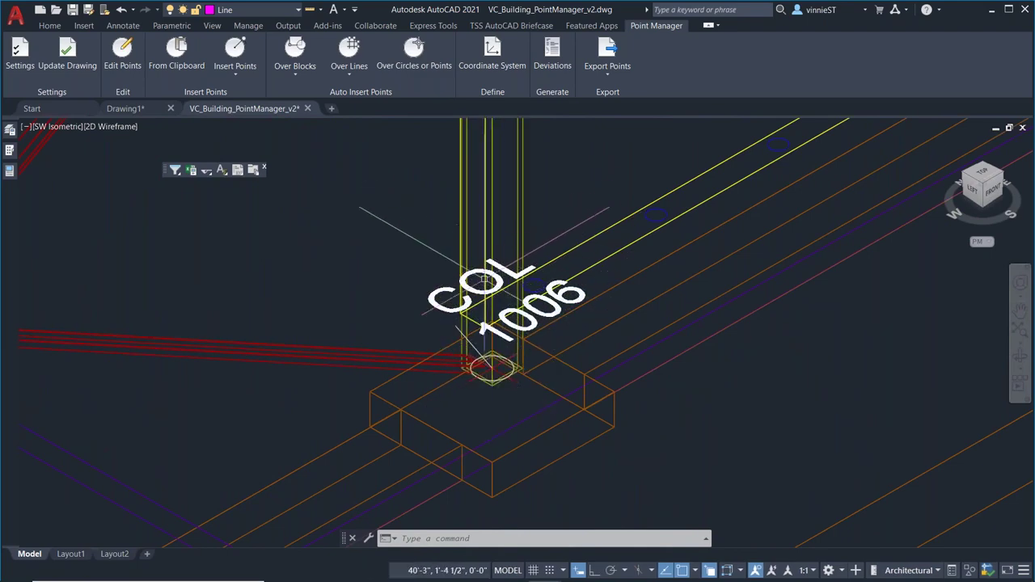
scroll(493, 372, "down", 2)
scroll(493, 374, "down", 4)
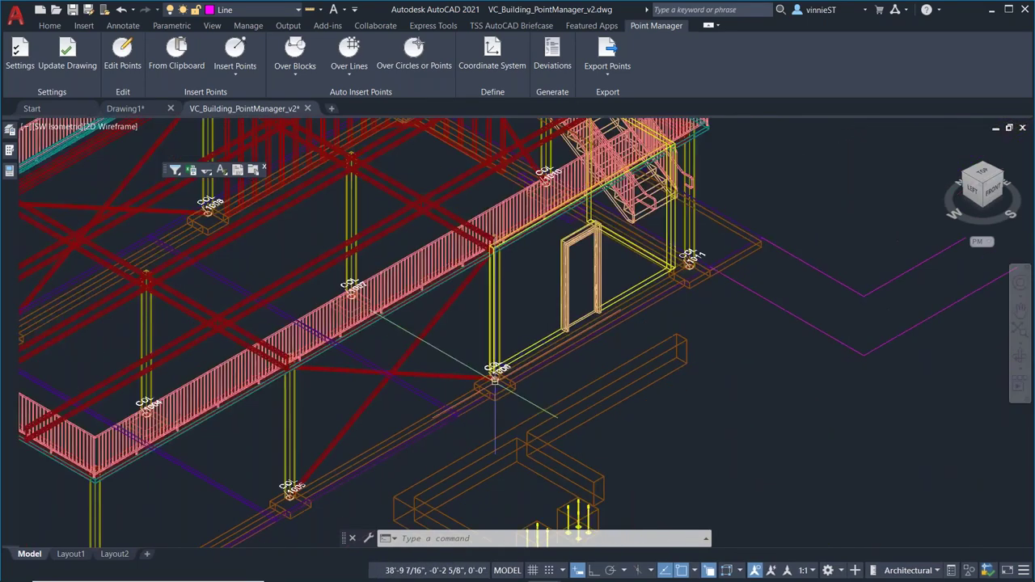
middle_click_drag(366, 415, 470, 380)
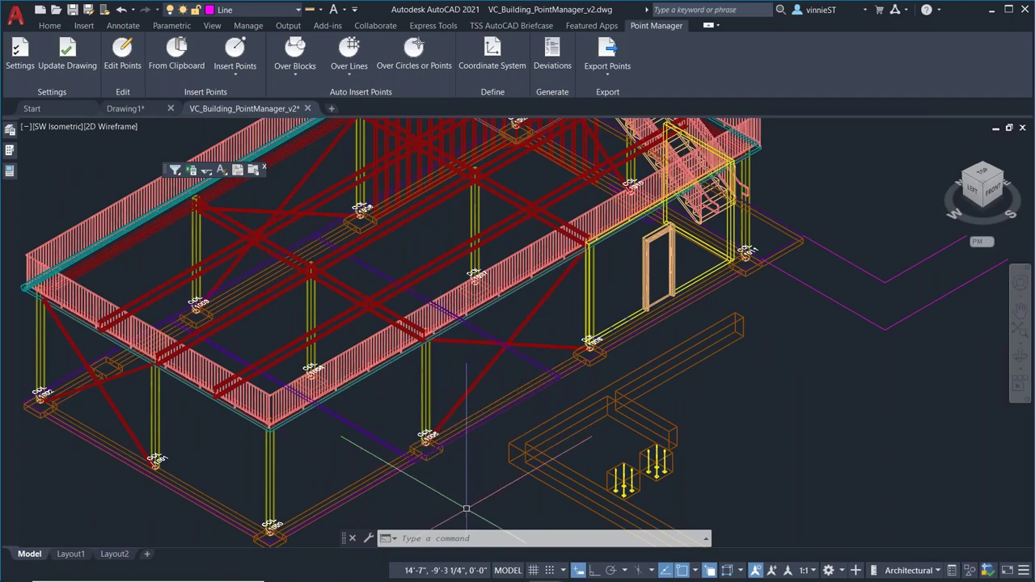
middle_click_drag(467, 507, 520, 441)
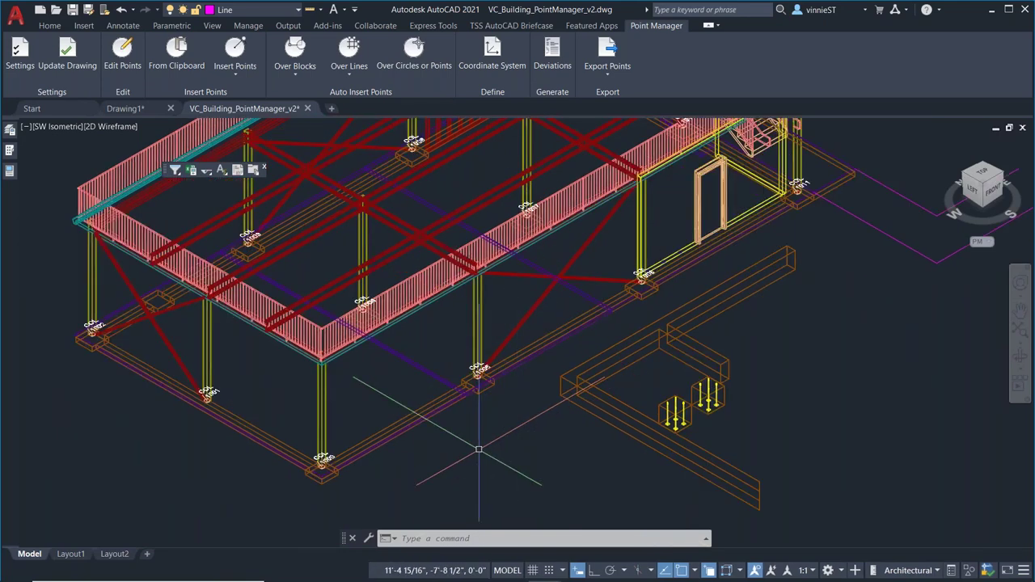
scroll(503, 449, "down", 4)
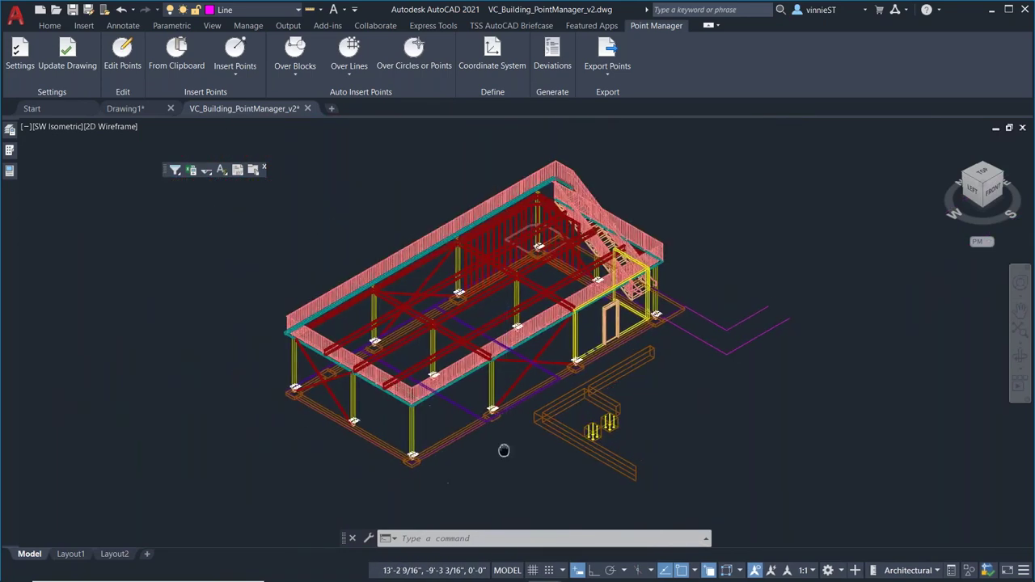
middle_click_drag(503, 450, 446, 461)
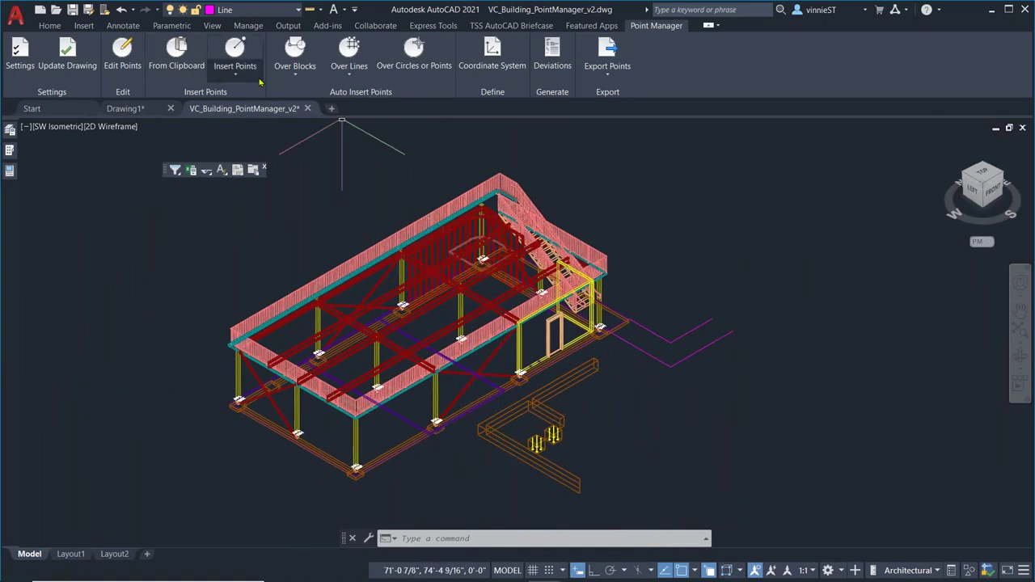
Step: Start Auto Insert Points over Polyface Meshes with a foundation mesh on layer S-FNDN-____-OTLN as reference, and select the whole building model
left_click(350, 75)
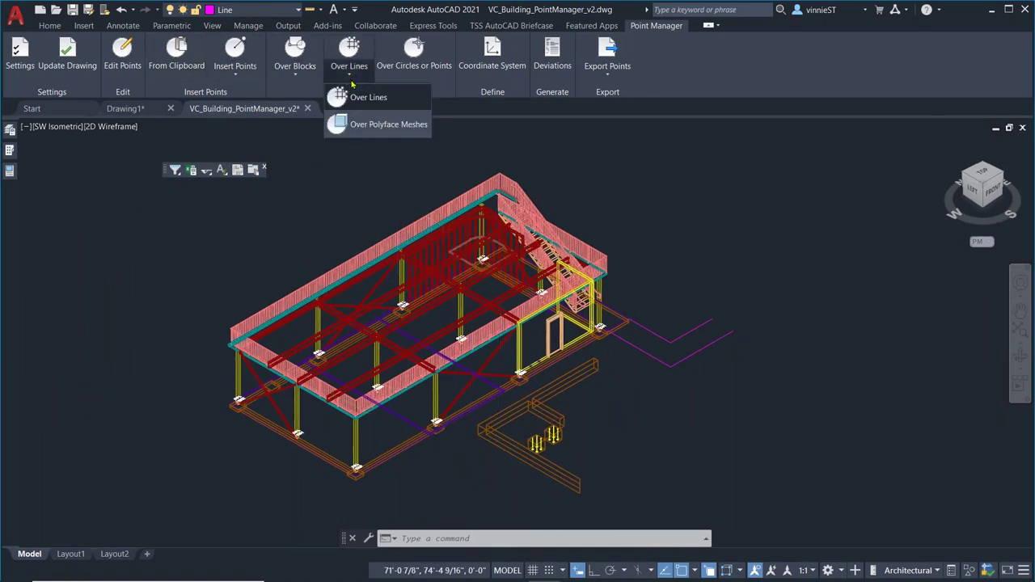
left_click(377, 126)
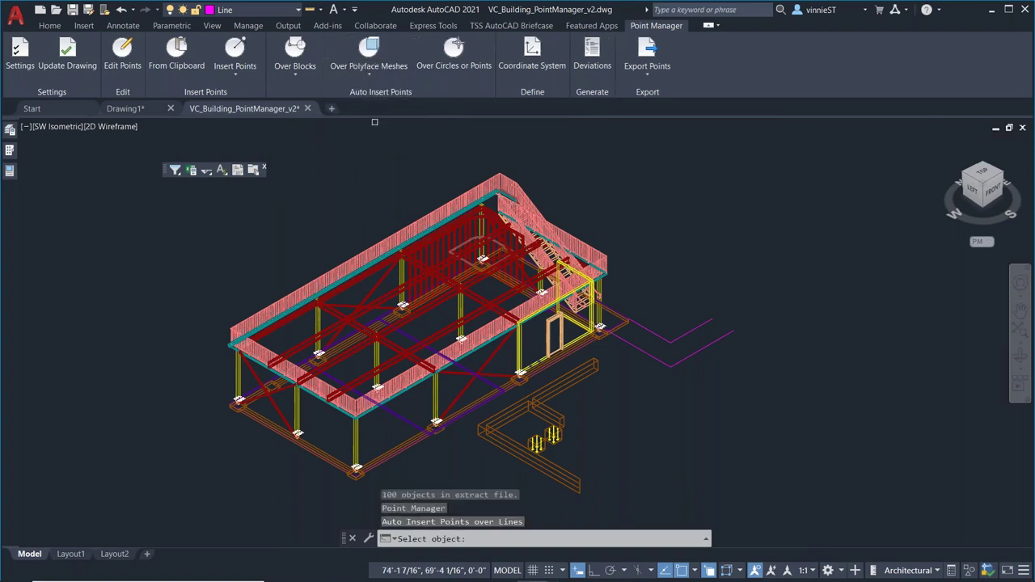
left_click(501, 445)
left_click(553, 497)
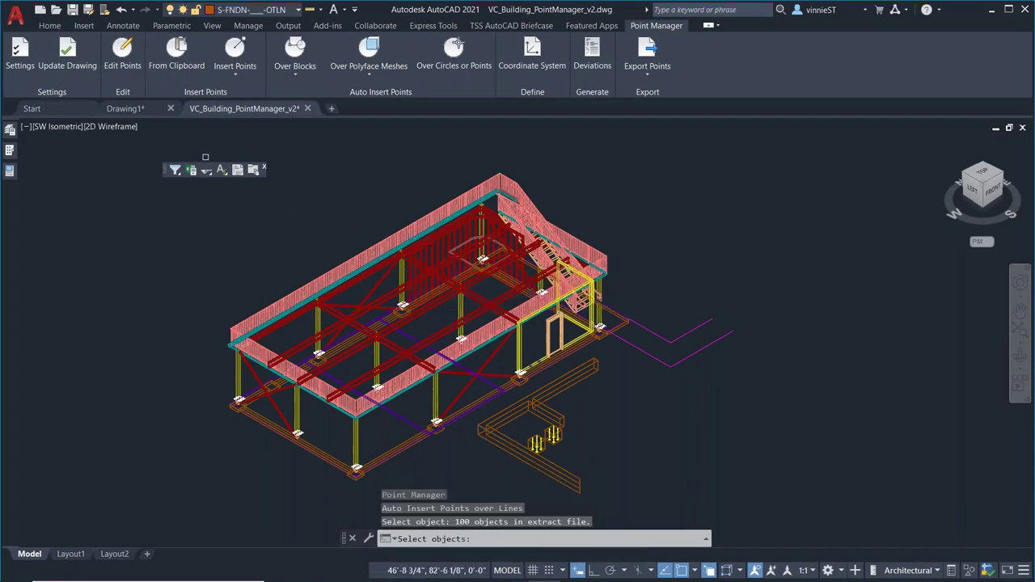
left_click(192, 148)
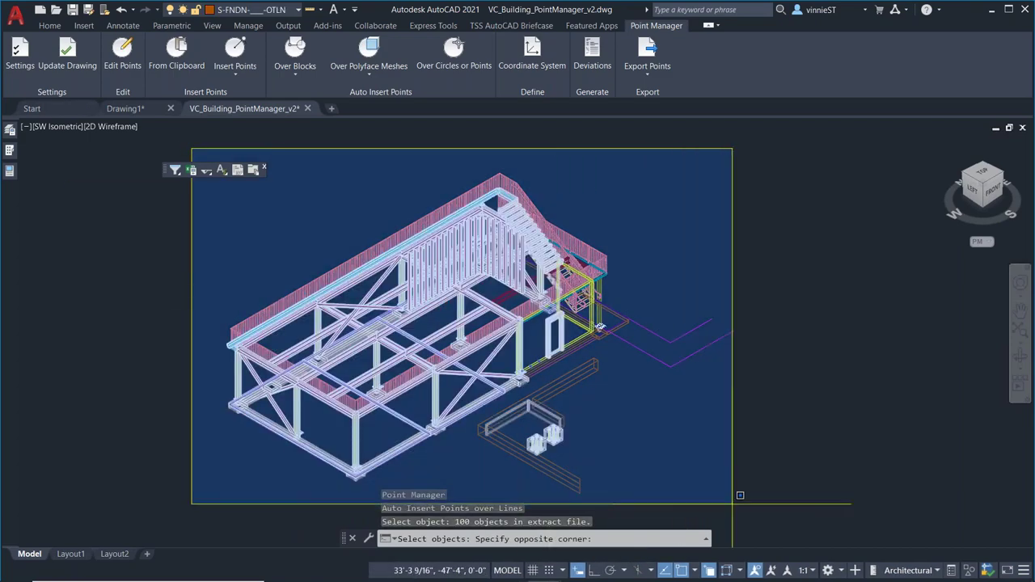
left_click(782, 501)
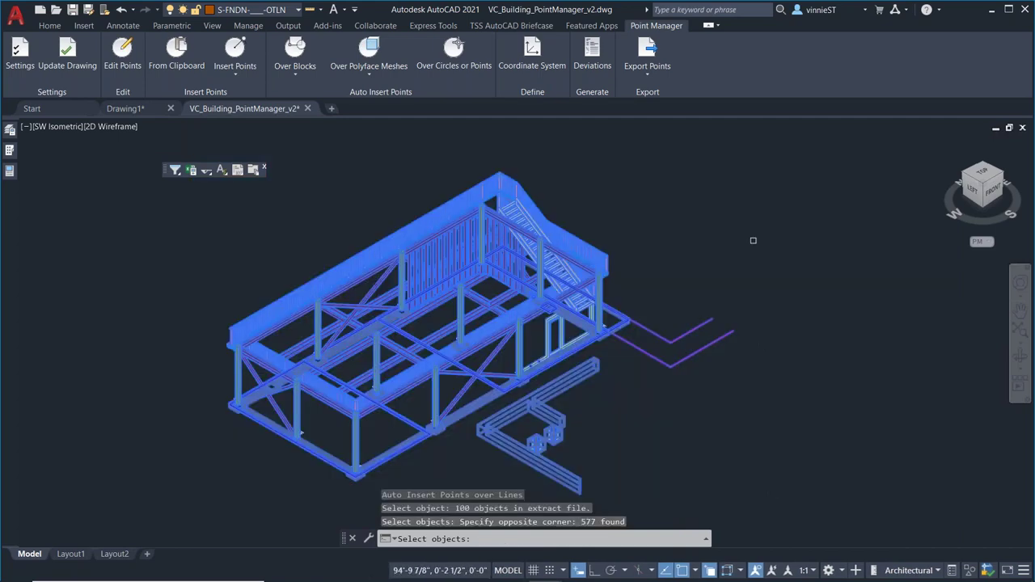
key("Return")
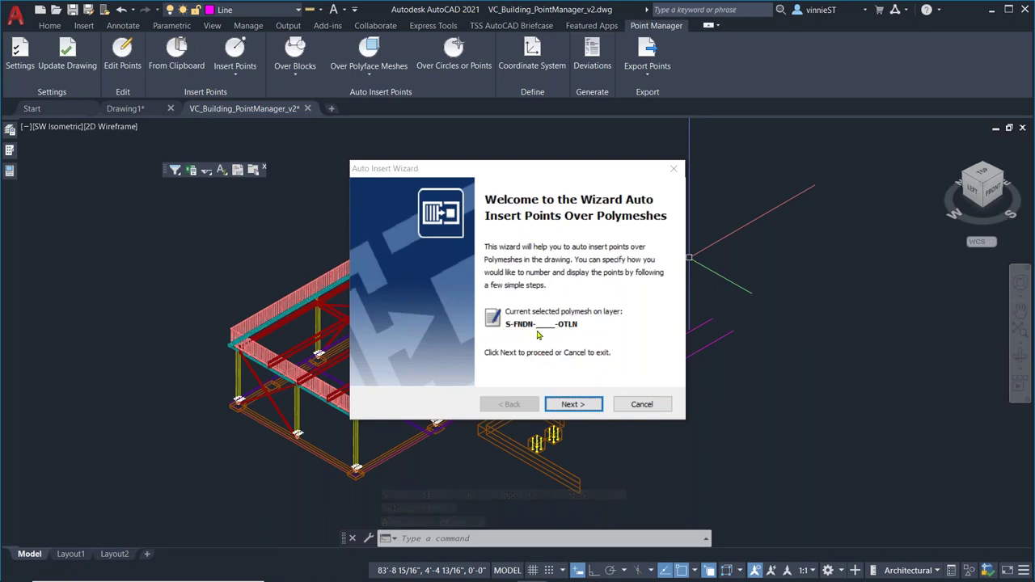
Step: Start the point numbering at 2000 and use only the polymeshes on layer S-FNDN-____-OTLN
left_click(579, 404)
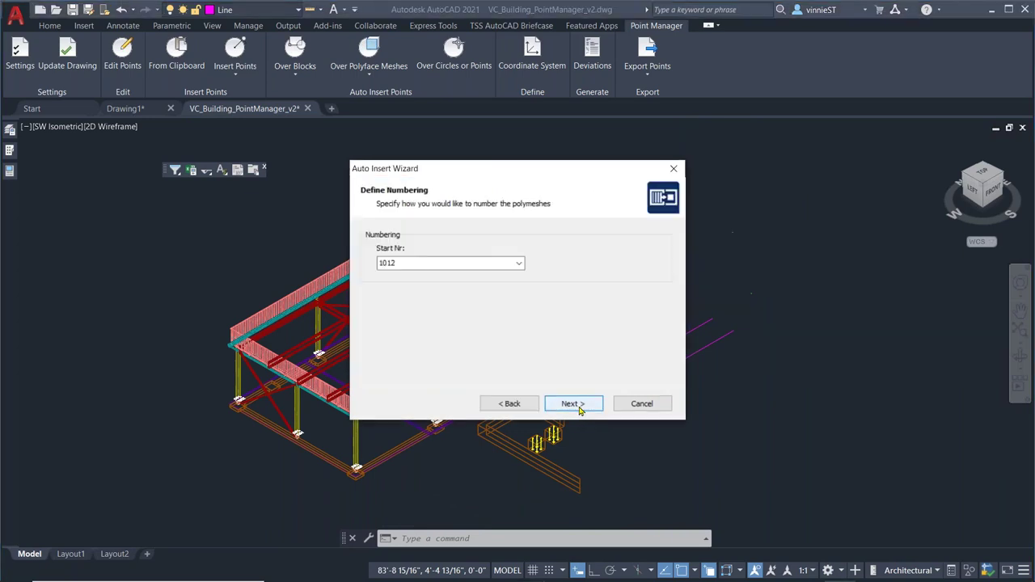
left_click(519, 264)
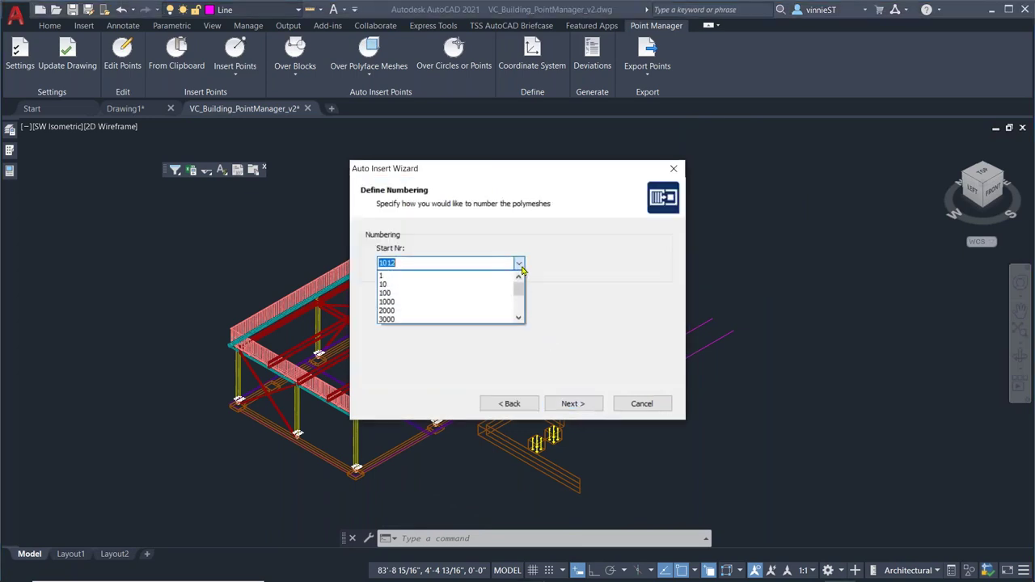
left_click(414, 310)
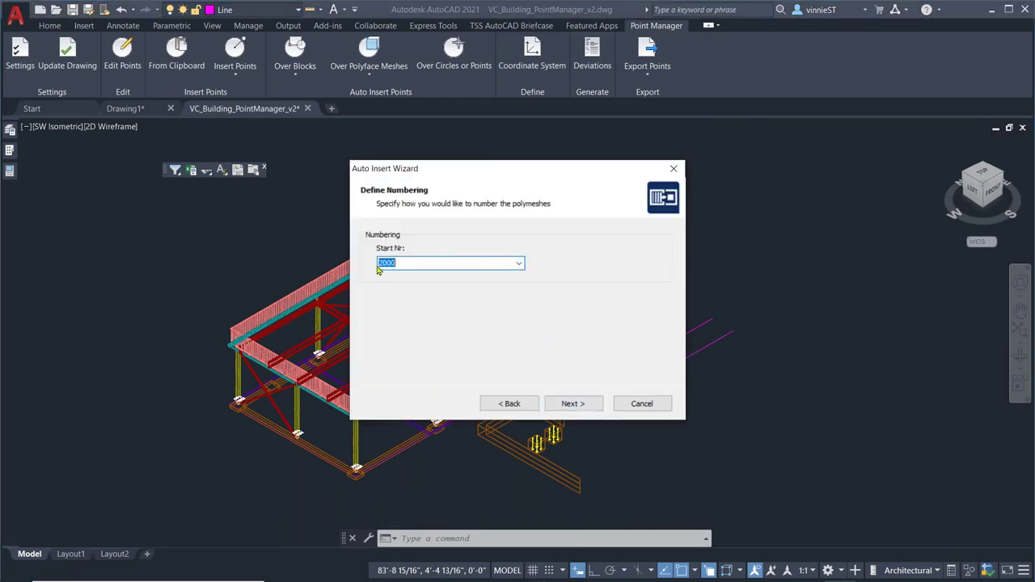
left_click(570, 404)
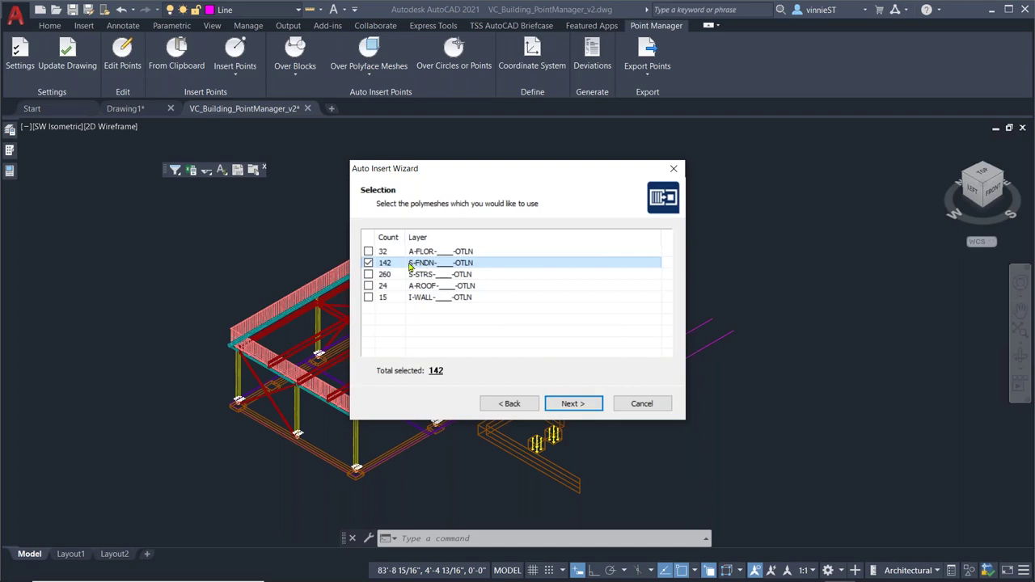
left_click(572, 405)
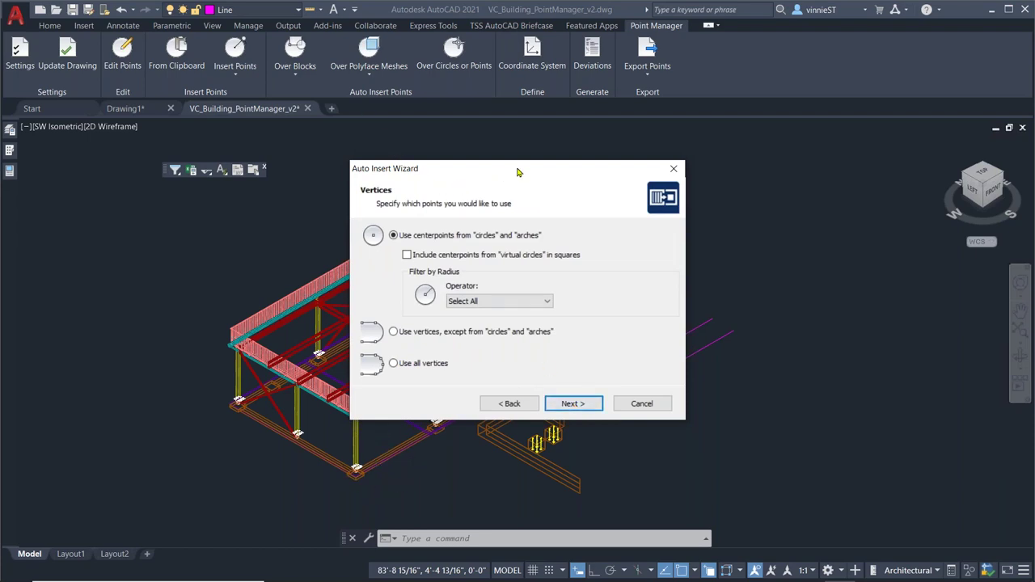
Step: Create the points at mesh vertices, except those from circles and arches
left_click_drag(518, 172, 576, 139)
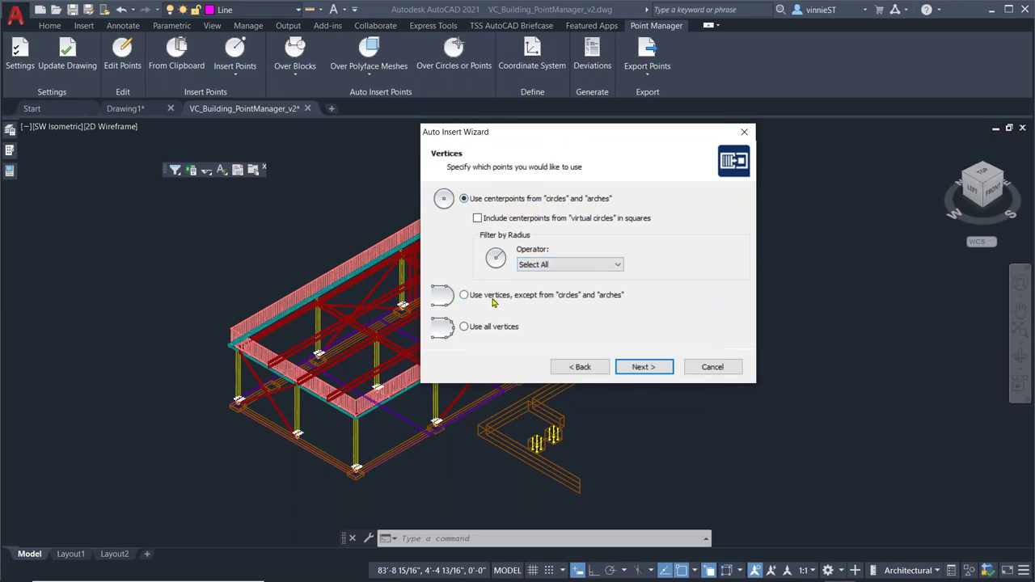
left_click(465, 296)
left_click(654, 368)
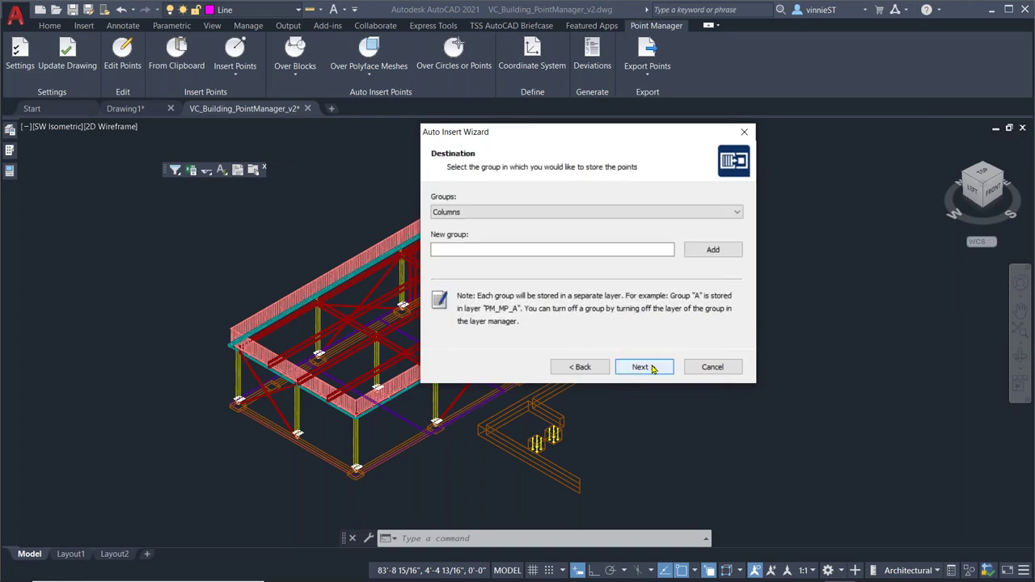
Step: Add a new group named Foundations and store the points in it
left_click(613, 252)
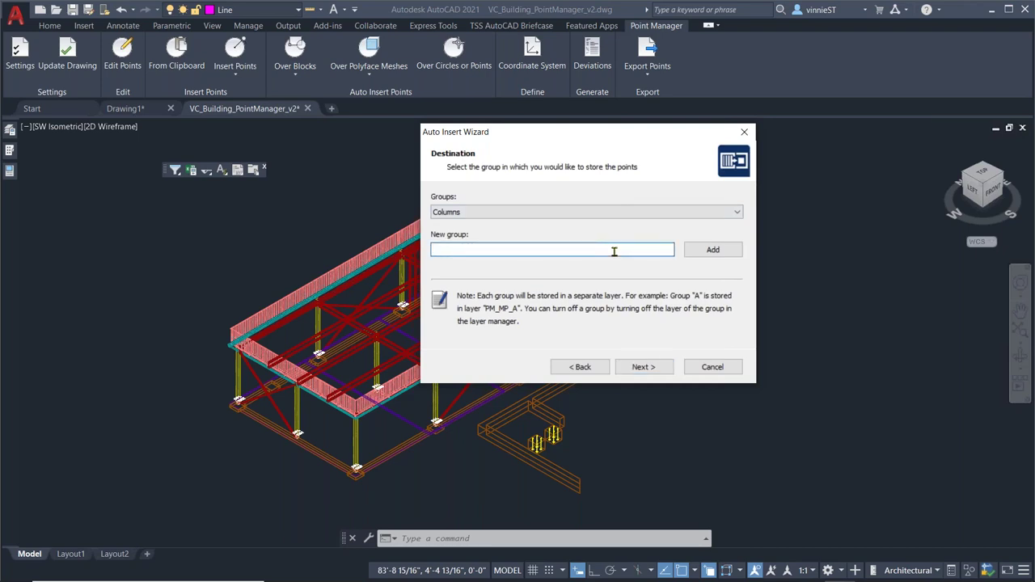
type("Foundations")
left_click(713, 251)
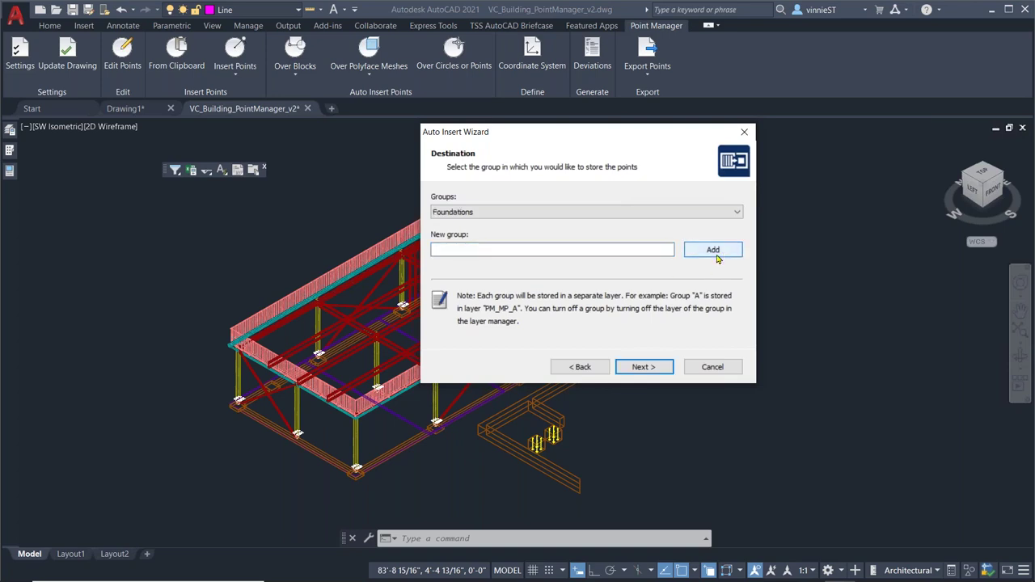
left_click(640, 369)
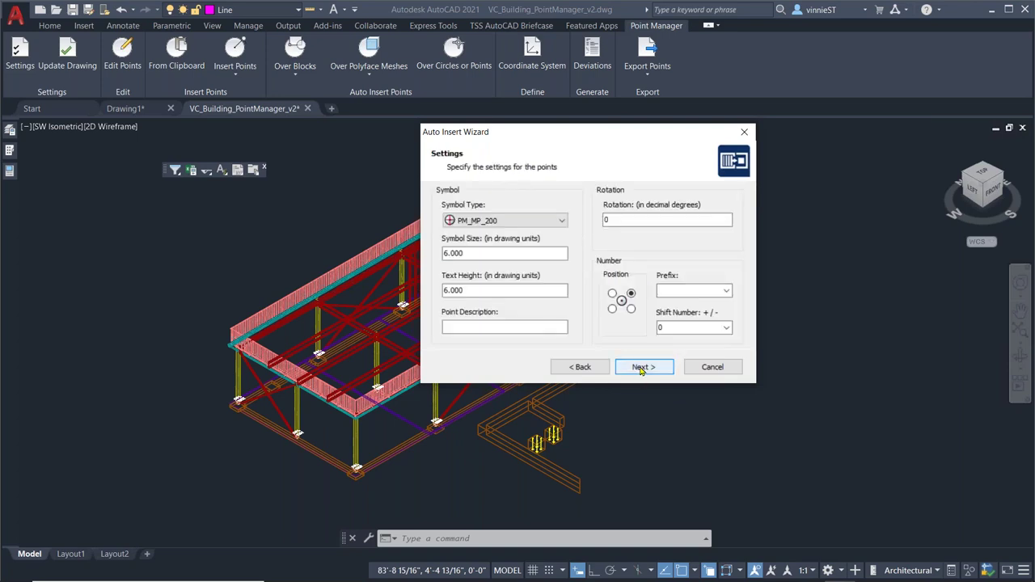
Step: Set symbol size and text height to 3, the point description to SFND, and the number position to the symbol's lower left
left_click_drag(491, 255, 414, 255)
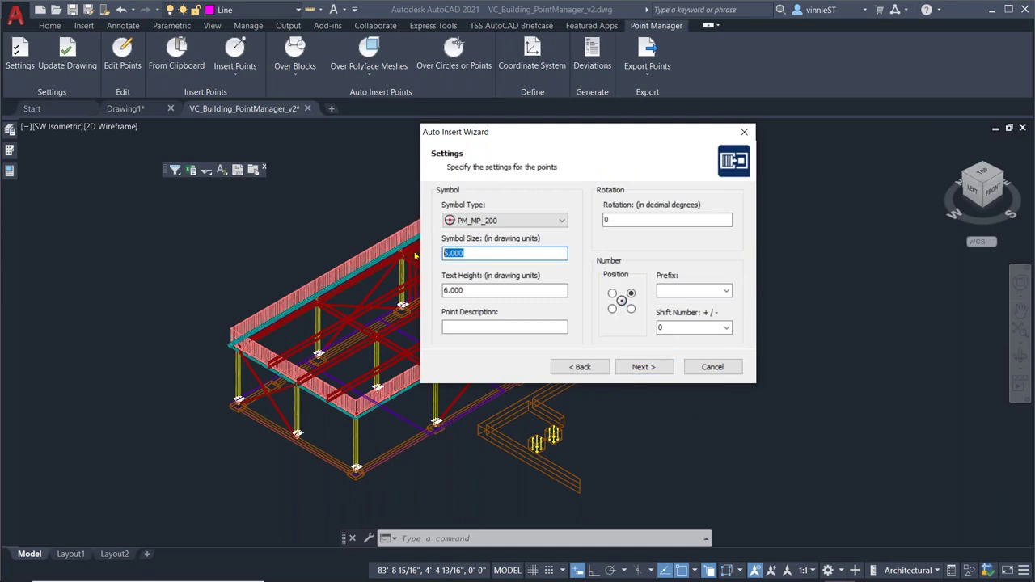
type("3")
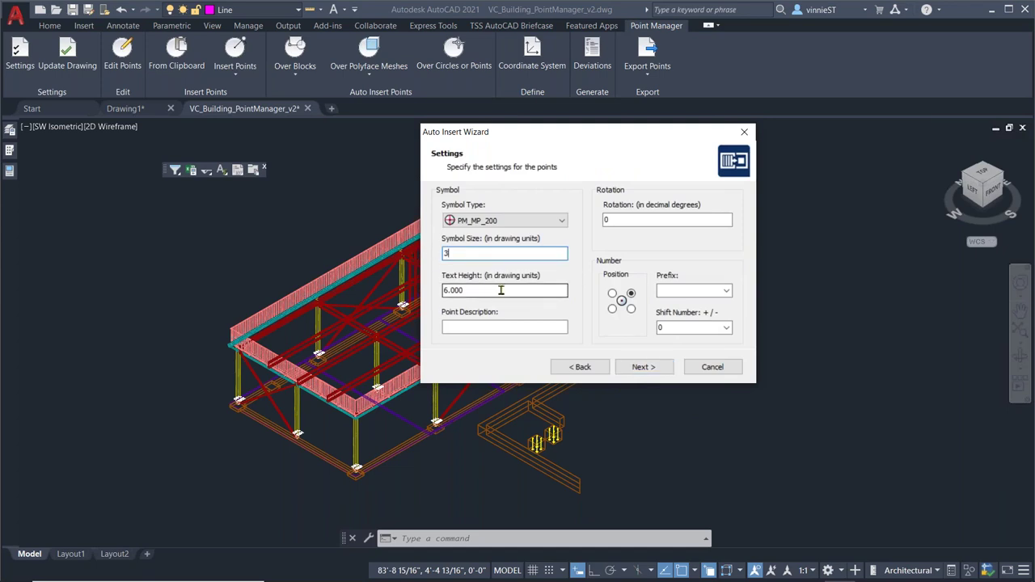
left_click_drag(503, 290, 421, 299)
type("3")
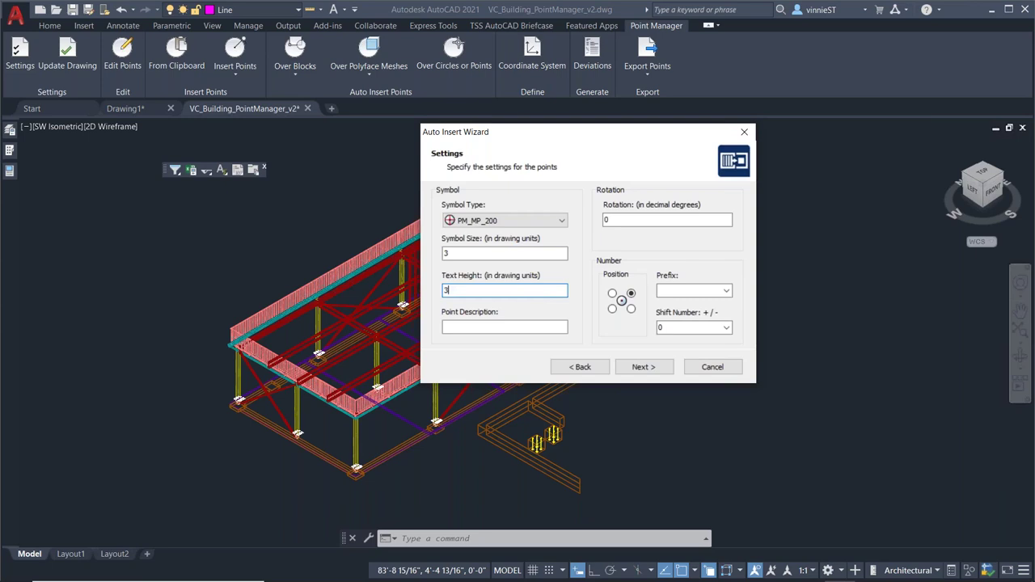
left_click(511, 326)
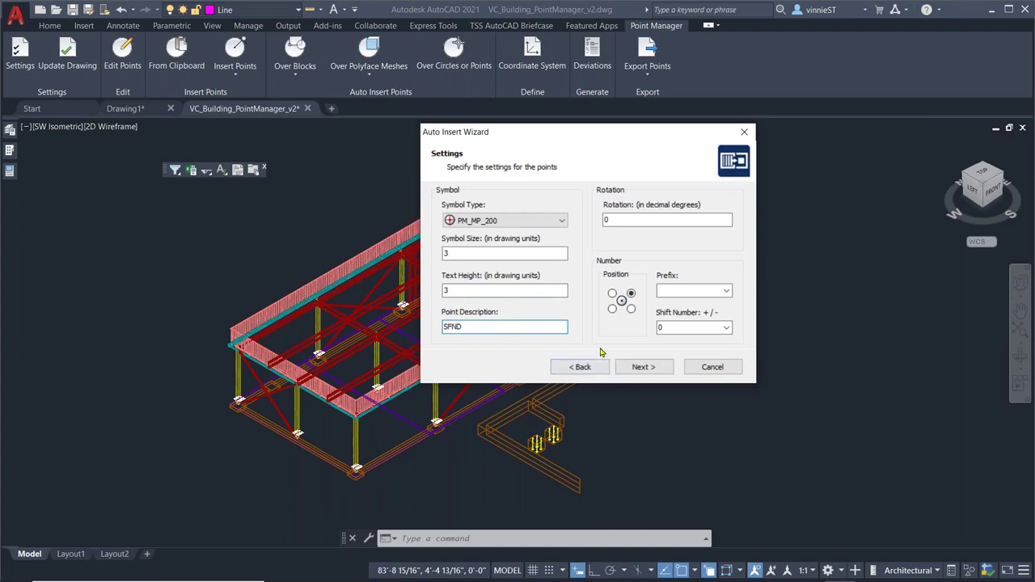
left_click(612, 309)
left_click(640, 368)
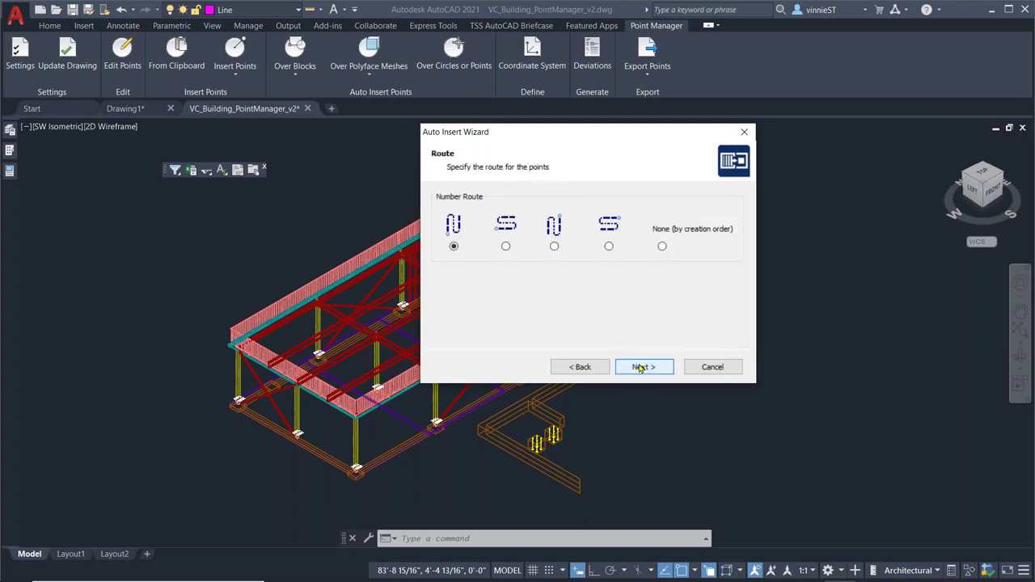
Step: Set the number route to None (by creation order) and limit the points to elevations -12.000 and -10.000
left_click(662, 247)
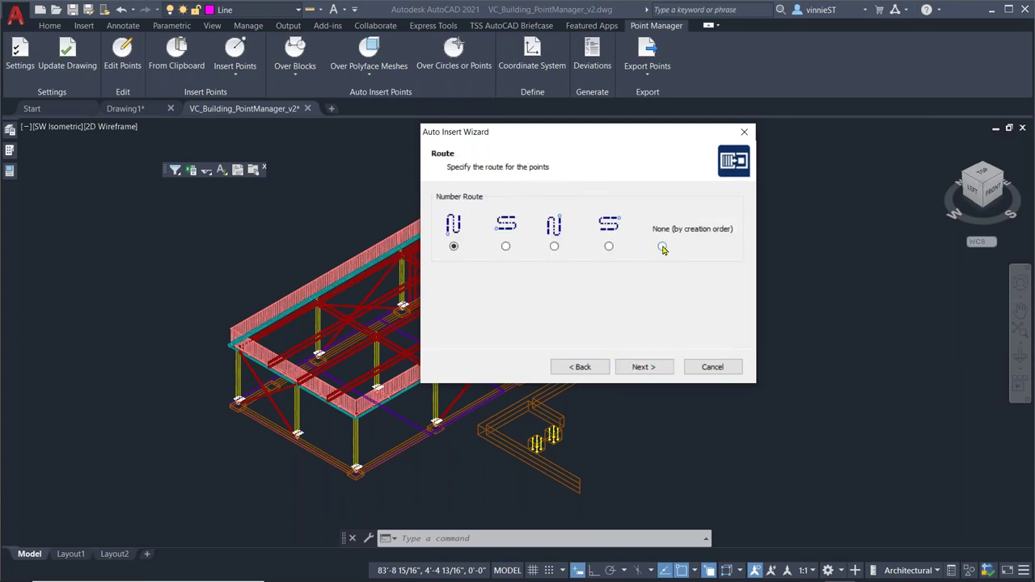
left_click(649, 370)
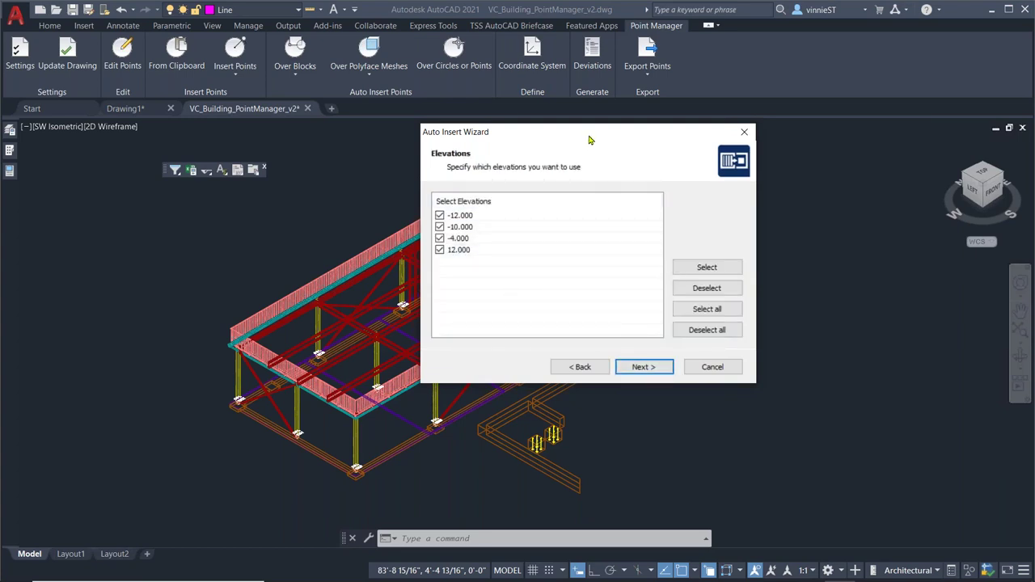
left_click_drag(589, 140, 774, 139)
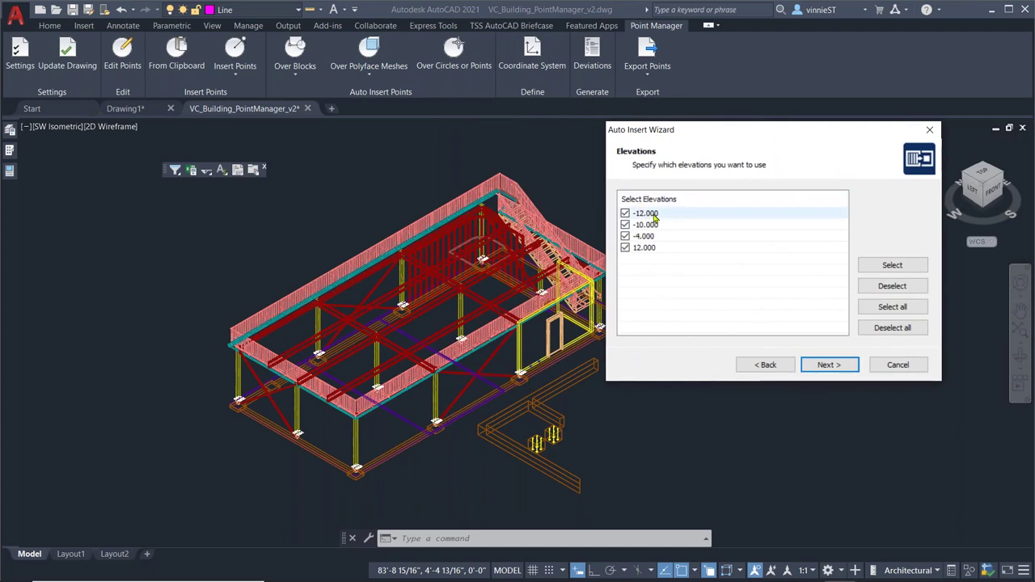
left_click(625, 236)
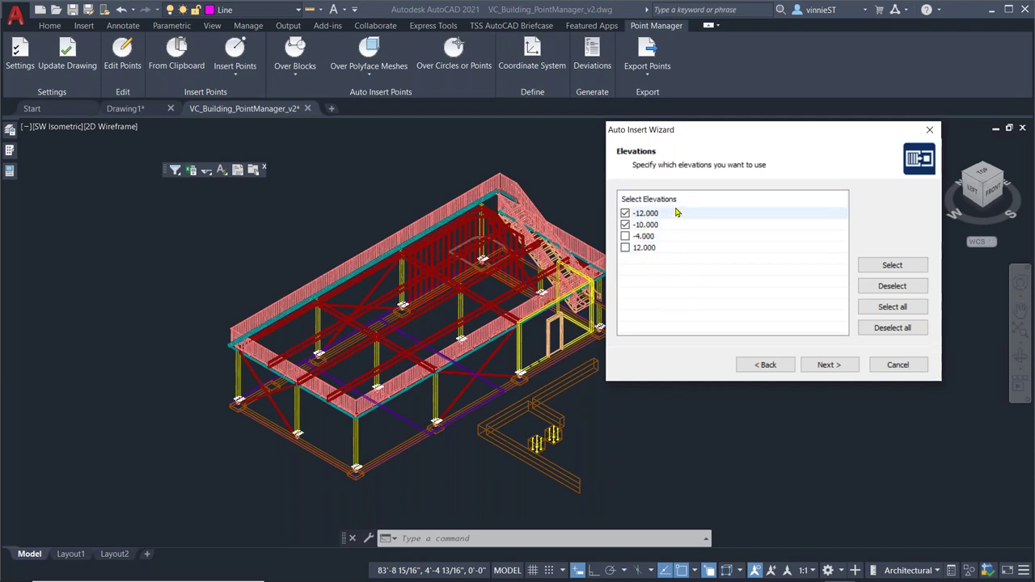
left_click(827, 366)
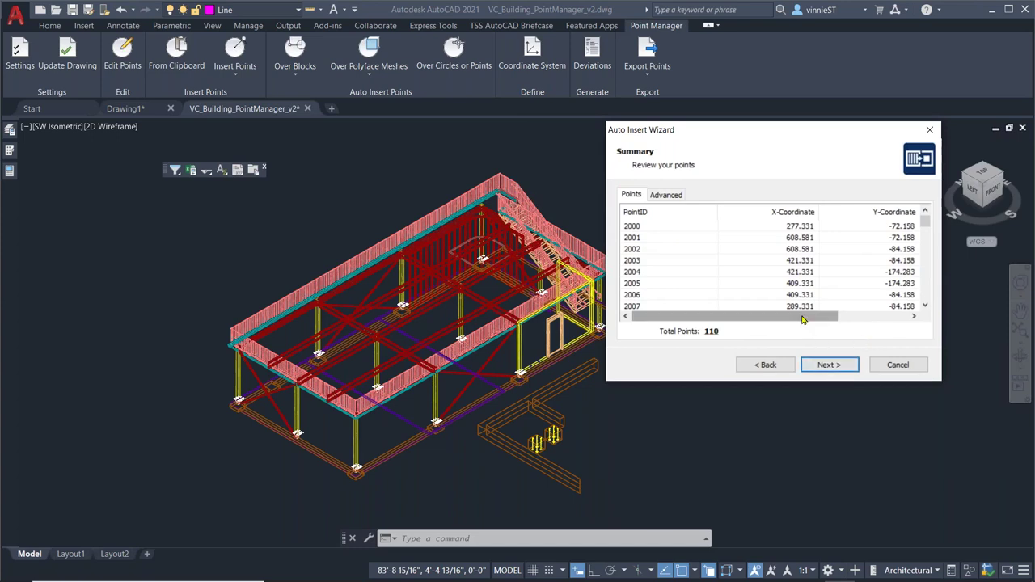
Step: Review the coordinates in the point summary, finish the wizard and update the drawing to insert the foundation points
left_click_drag(805, 320, 907, 326)
mouse_move(925, 222)
left_mouse_down()
mouse_move(926, 250)
mouse_move(925, 219)
left_mouse_up()
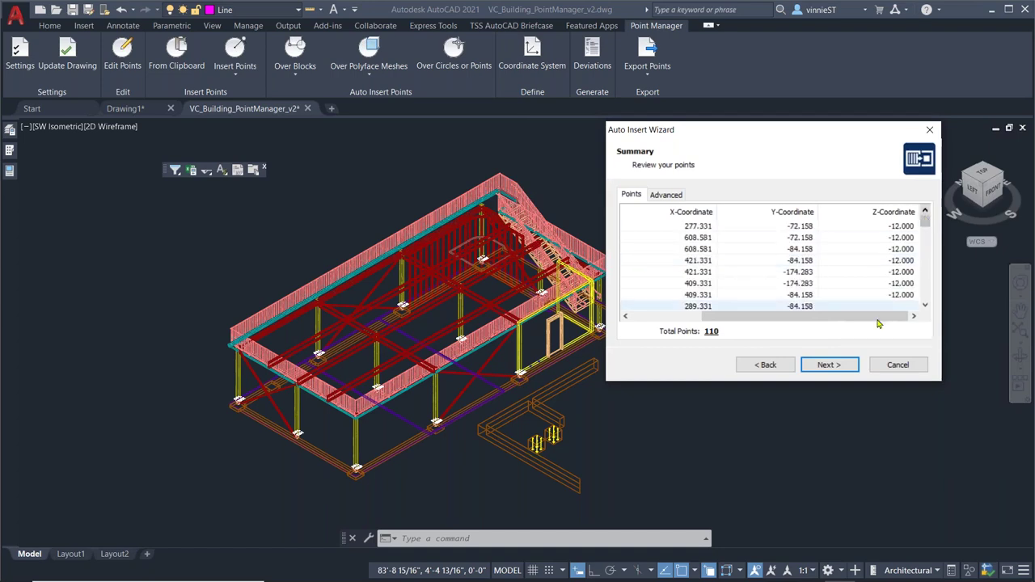
left_click(840, 365)
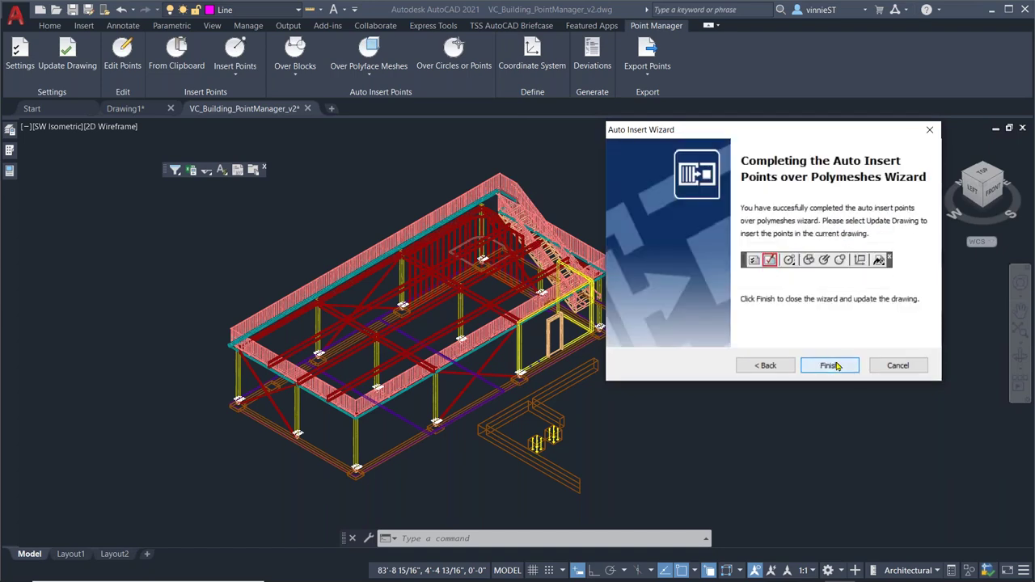
left_click(831, 365)
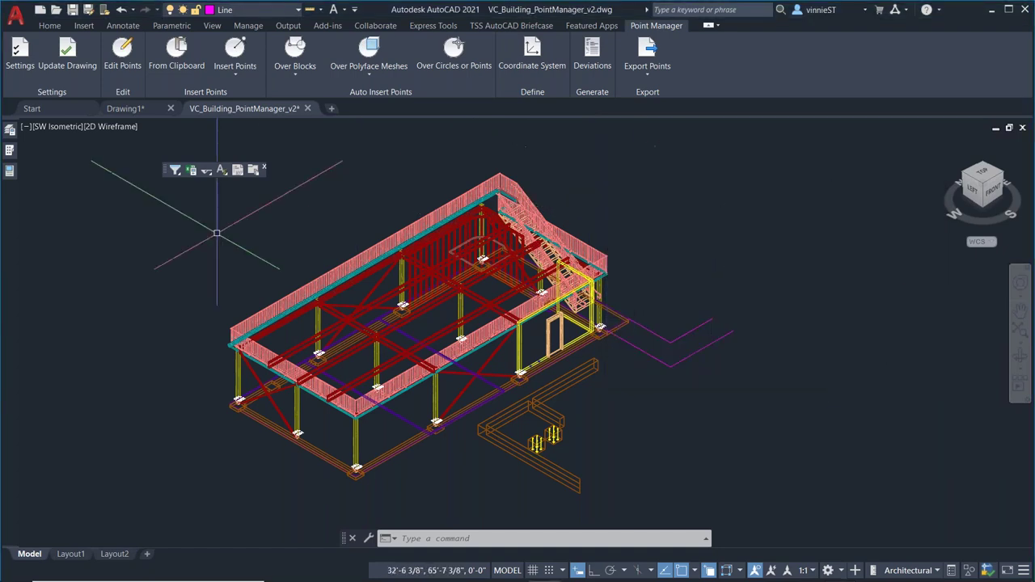
left_click(67, 51)
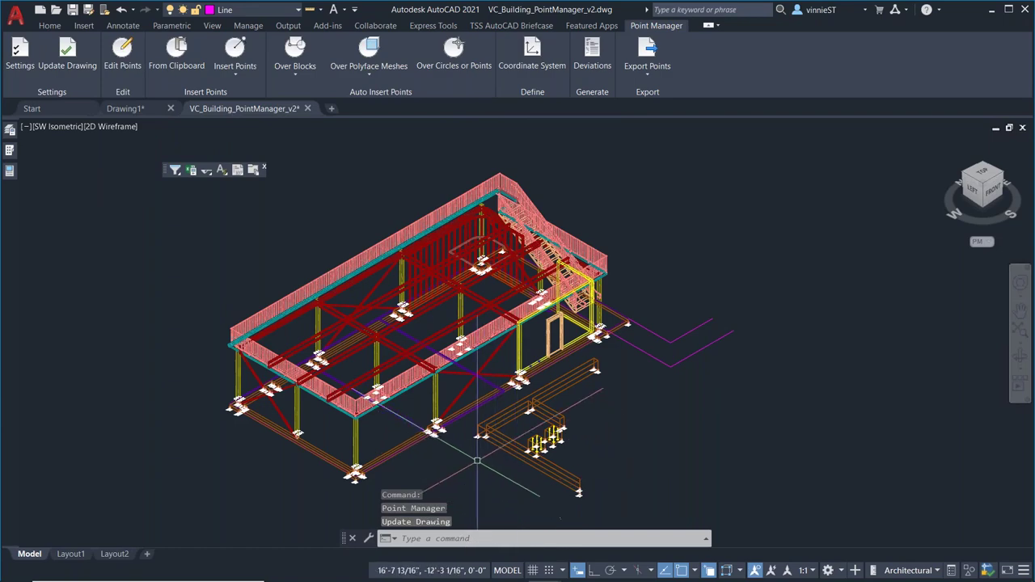
Step: Examine the placement, SFND descriptions and numbering of the inserted points along the foundation outlines and anchor bolt footings
scroll(485, 457, "up", 5)
middle_click_drag(533, 426, 334, 380)
scroll(335, 381, "up", 1)
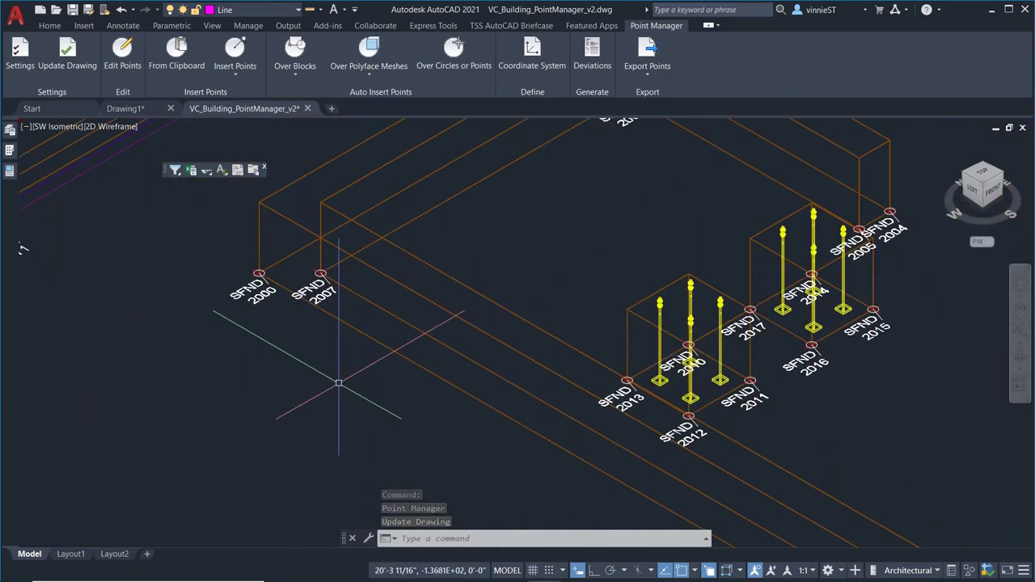
scroll(310, 320, "up", 3)
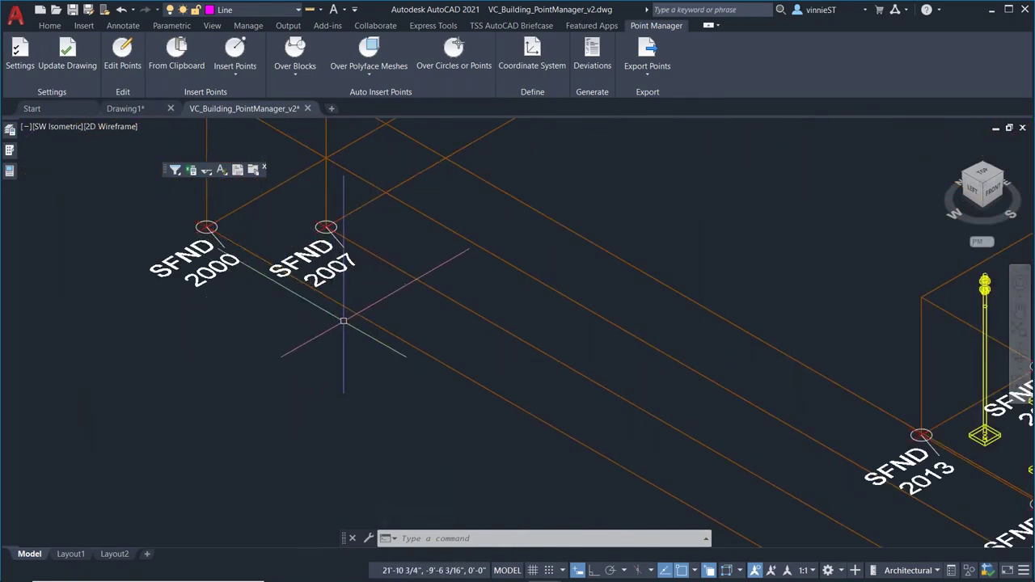
scroll(342, 318, "down", 2)
scroll(328, 358, "down", 2)
mouse_move(329, 358)
middle_mouse_down()
mouse_move(536, 418)
mouse_move(601, 492)
mouse_move(572, 414)
middle_mouse_up()
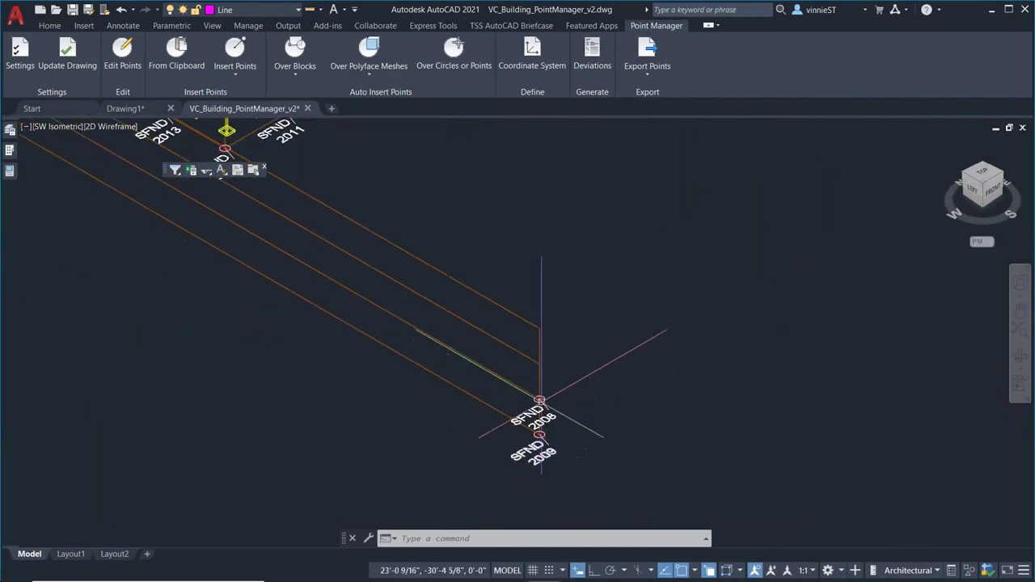
scroll(739, 271, "down", 3)
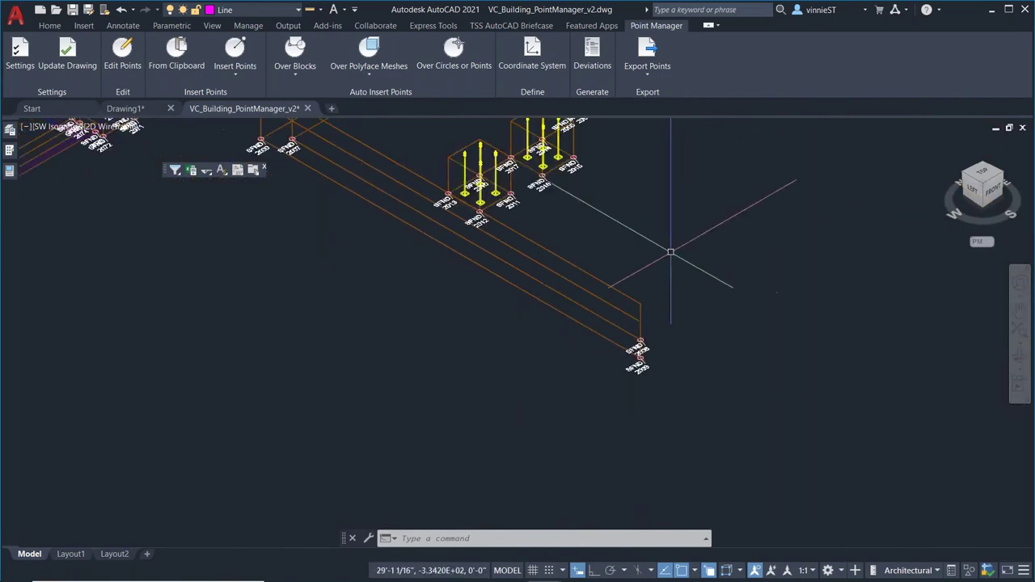
mouse_move(733, 260)
middle_mouse_down()
mouse_move(731, 250)
mouse_move(712, 296)
middle_mouse_up()
left_click(67, 54)
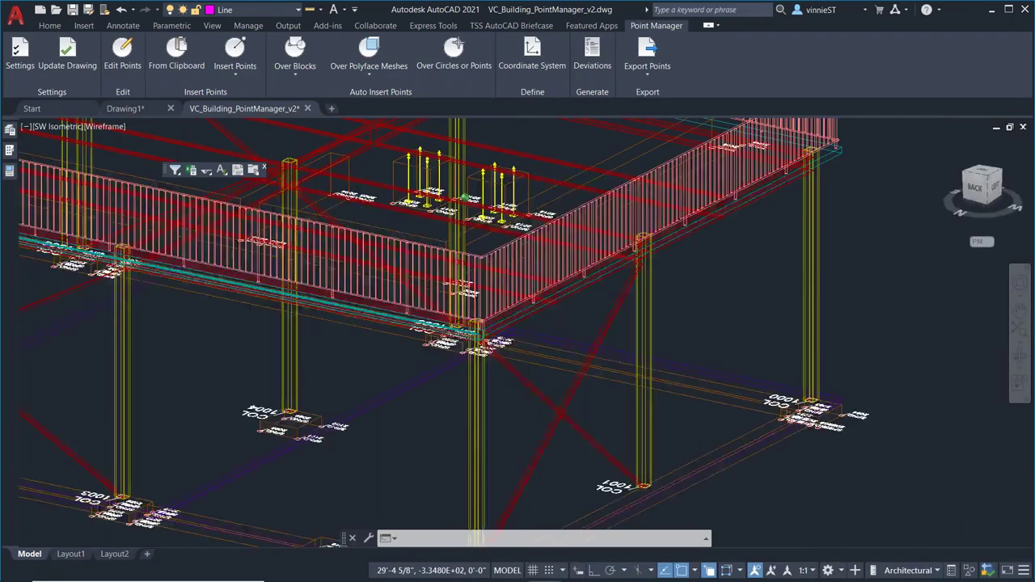
Step: Set the viewport to the Top view after checking the foundation points around the building in 3D
scroll(538, 354, "up", 5)
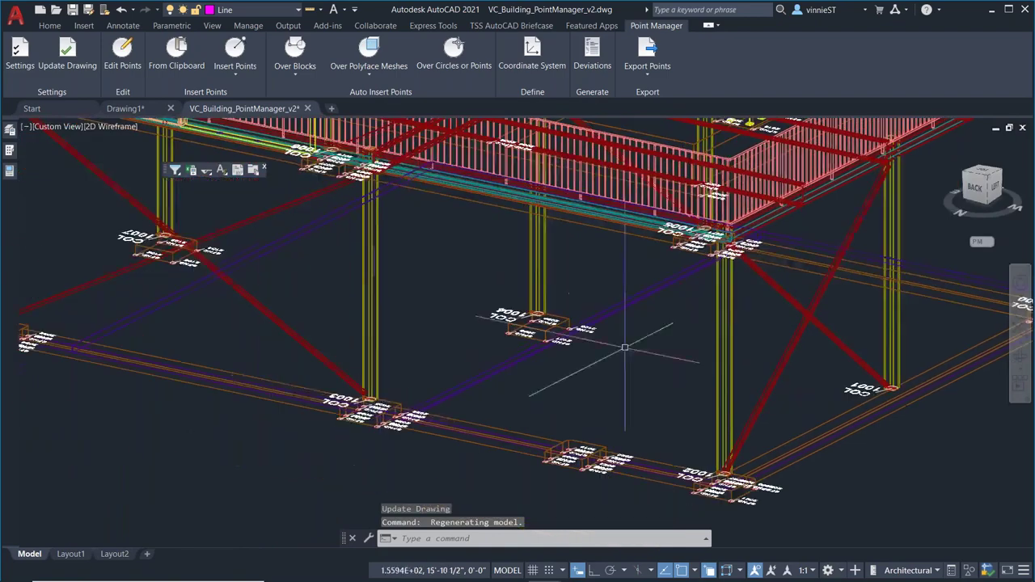
middle_click_drag(453, 347, 598, 272, "shift")
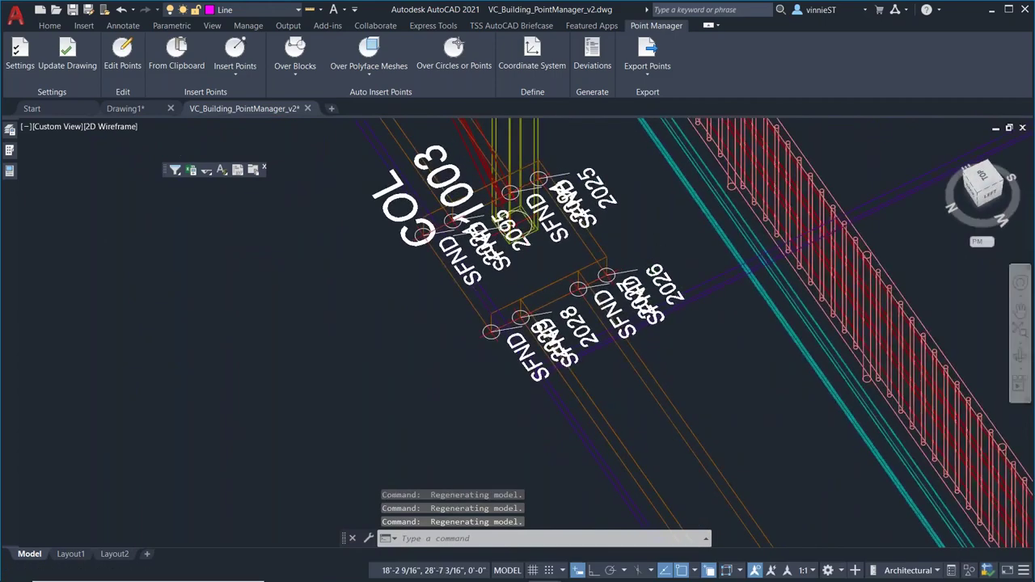
scroll(505, 274, "down", 6)
scroll(538, 243, "down", 8)
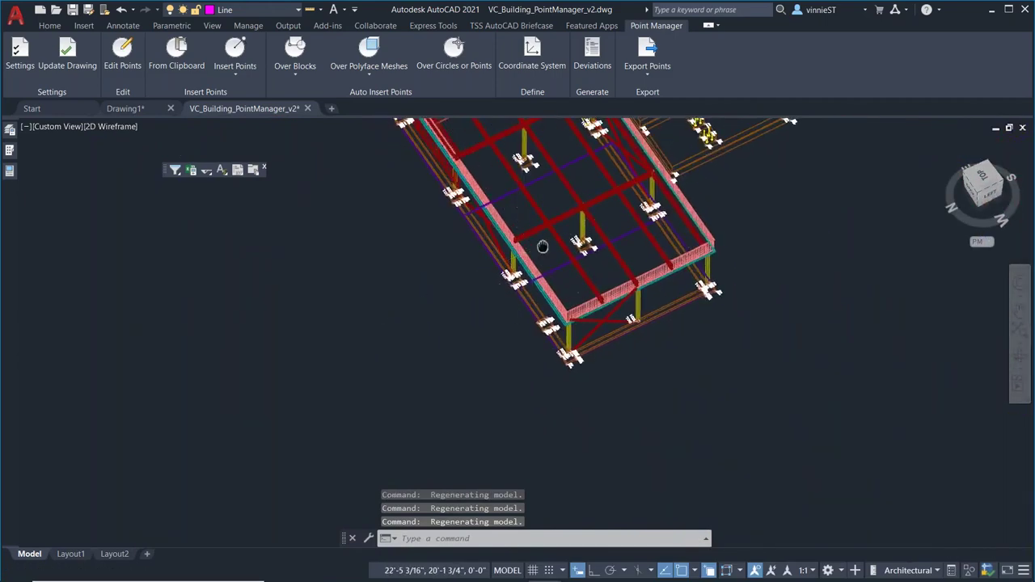
middle_click_drag(713, 296, 697, 317, "shift")
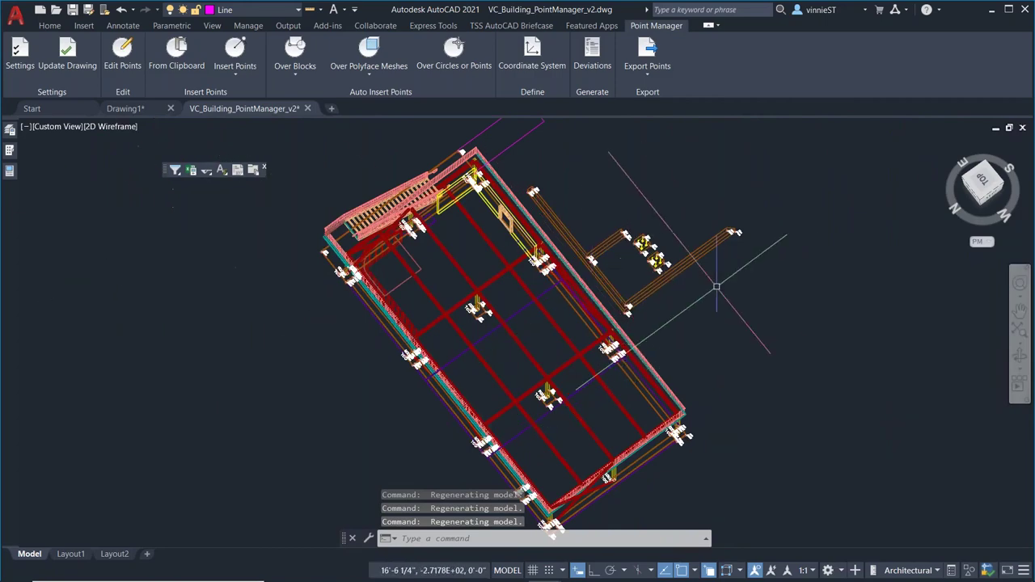
mouse_move(723, 301)
middle_mouse_down("shift")
mouse_move(639, 361)
mouse_move(561, 322)
mouse_move(452, 218)
middle_mouse_up("shift")
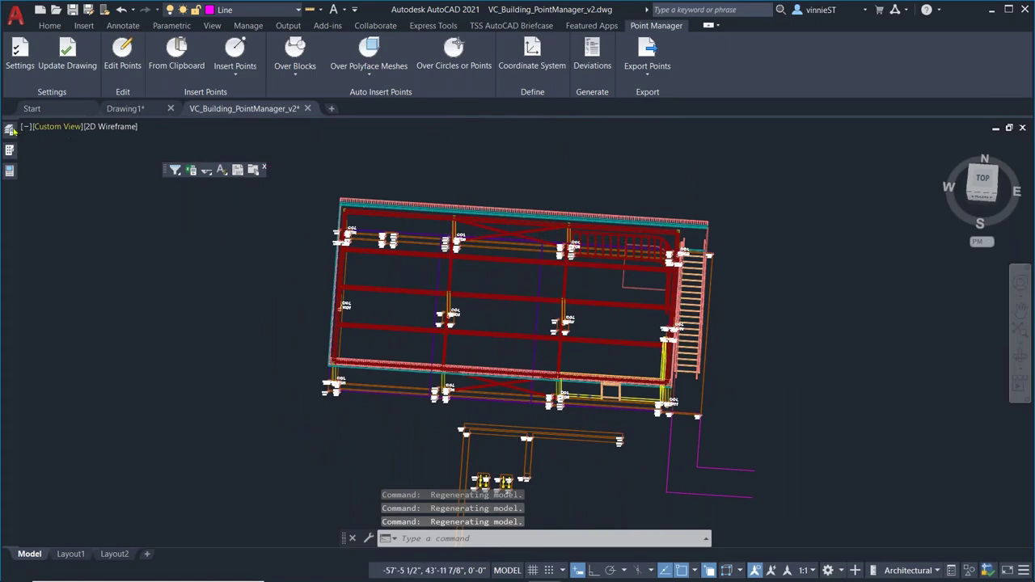
type("la")
key("Return")
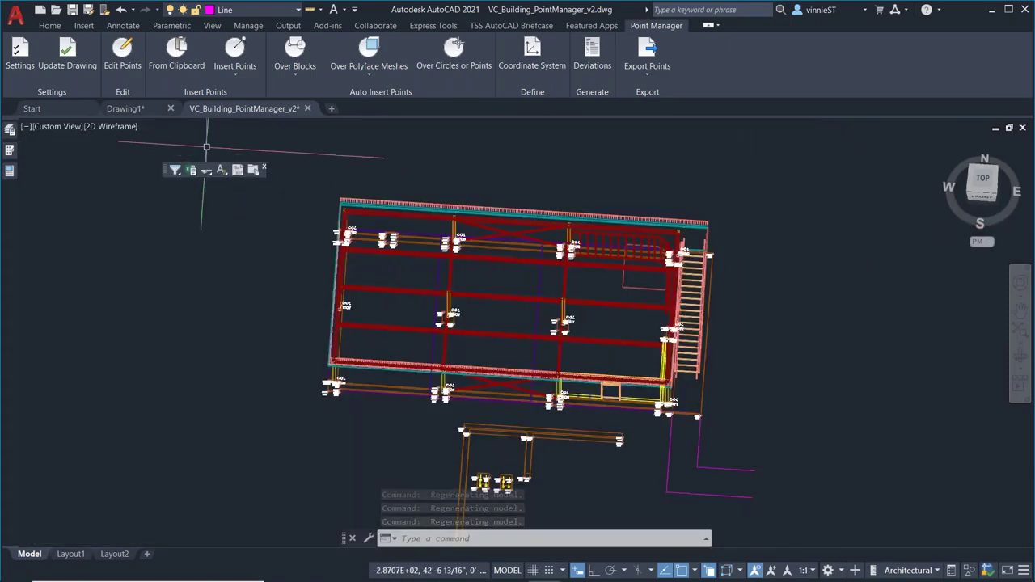
left_click(57, 126)
left_click(89, 157)
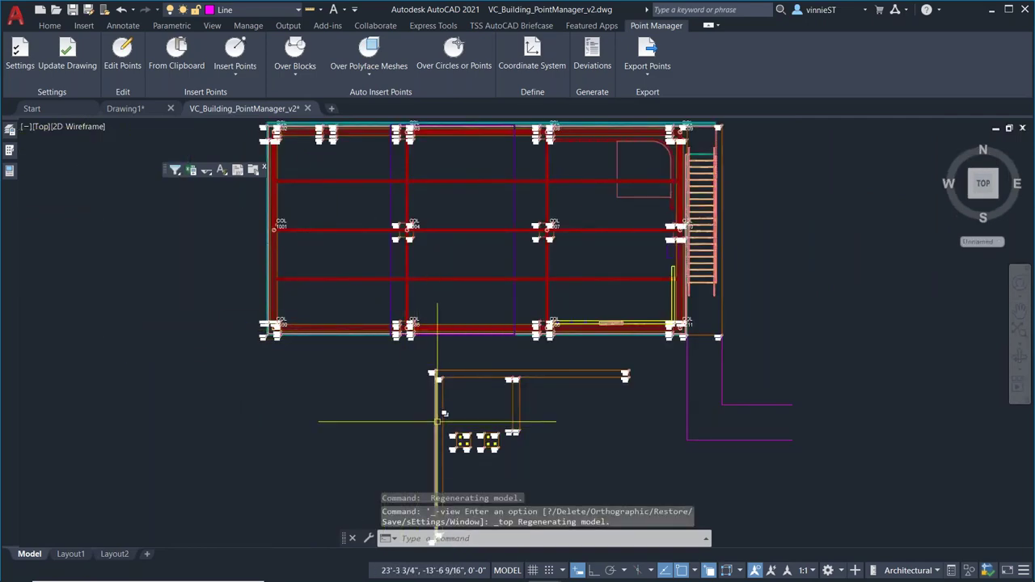
Step: Move the COL 1005 label up and to the right, clear of the overlapping SFND labels at that column
scroll(437, 372, "up", 6)
scroll(437, 388, "down", 3)
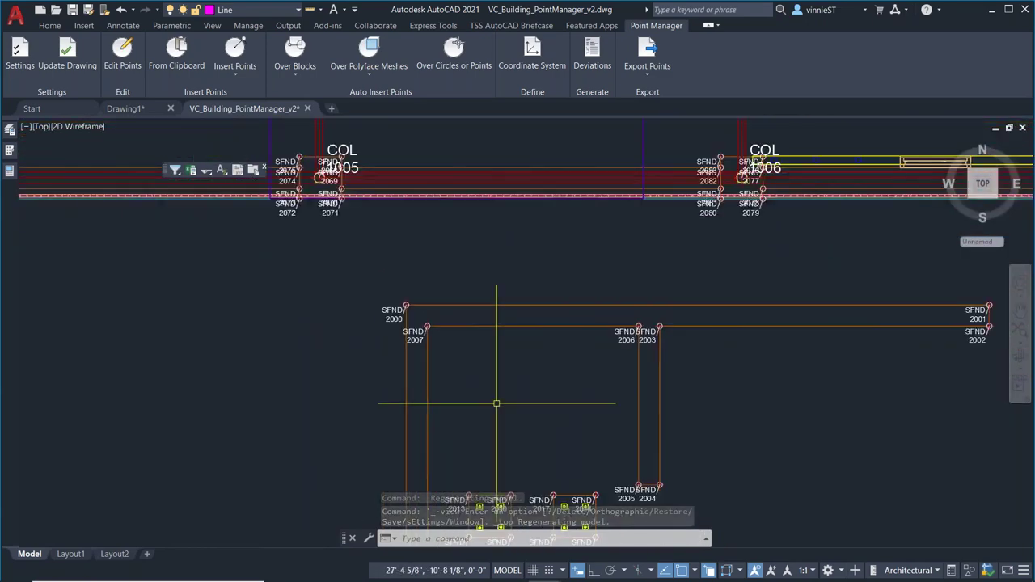
middle_click_drag(498, 447, 478, 376)
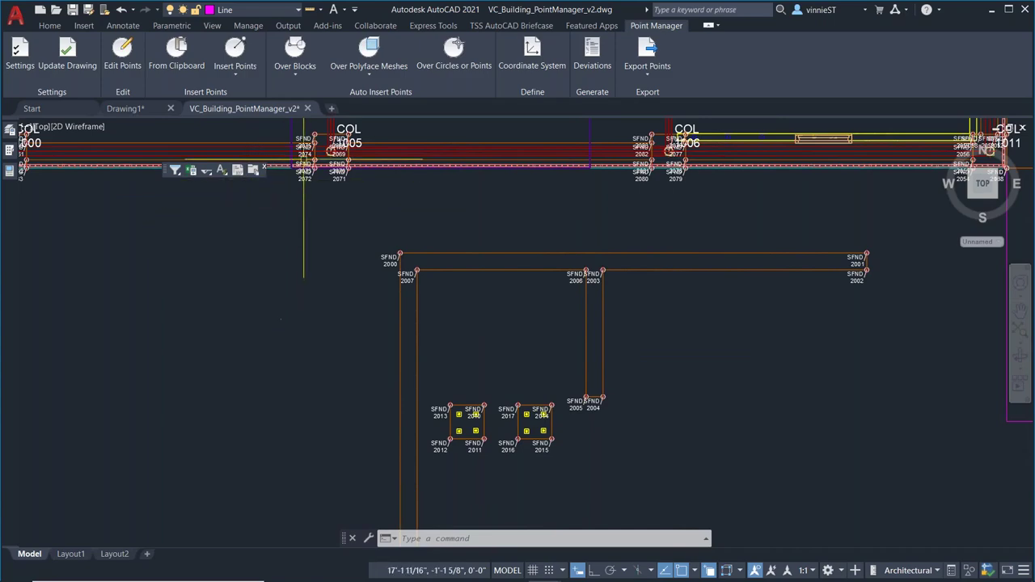
scroll(318, 158, "up", 2)
scroll(317, 158, "up", 4)
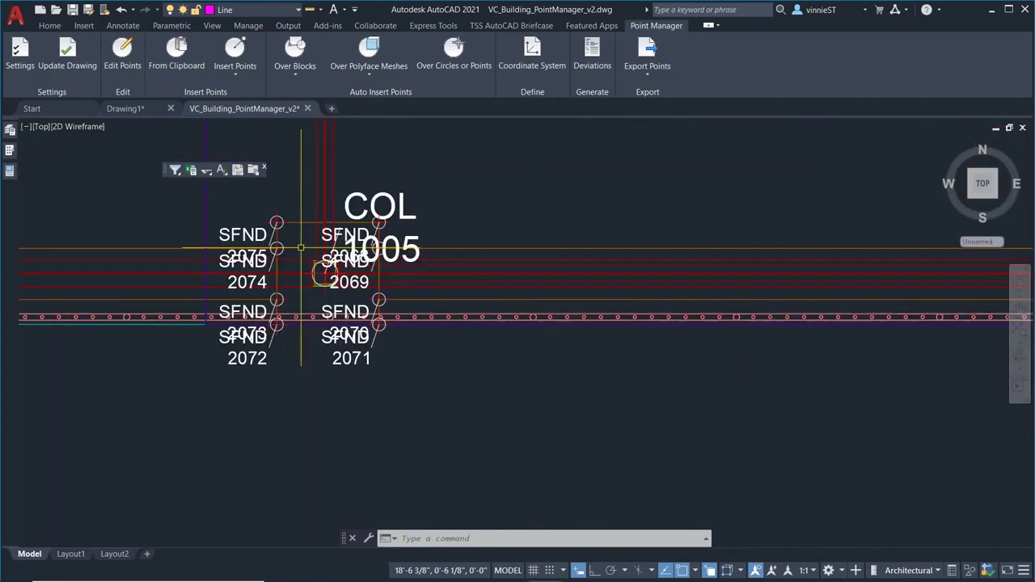
left_click(401, 207)
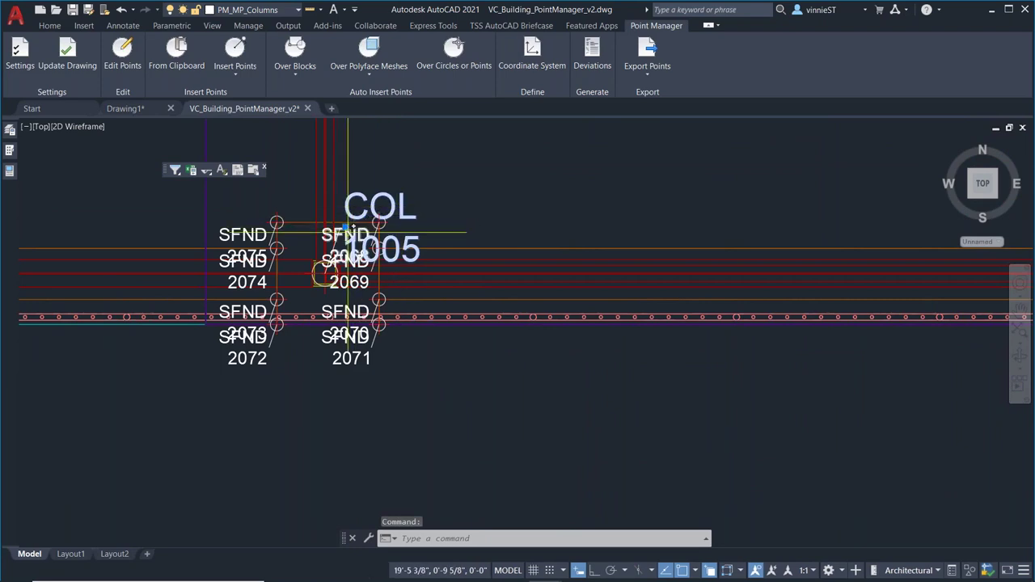
left_click(347, 229)
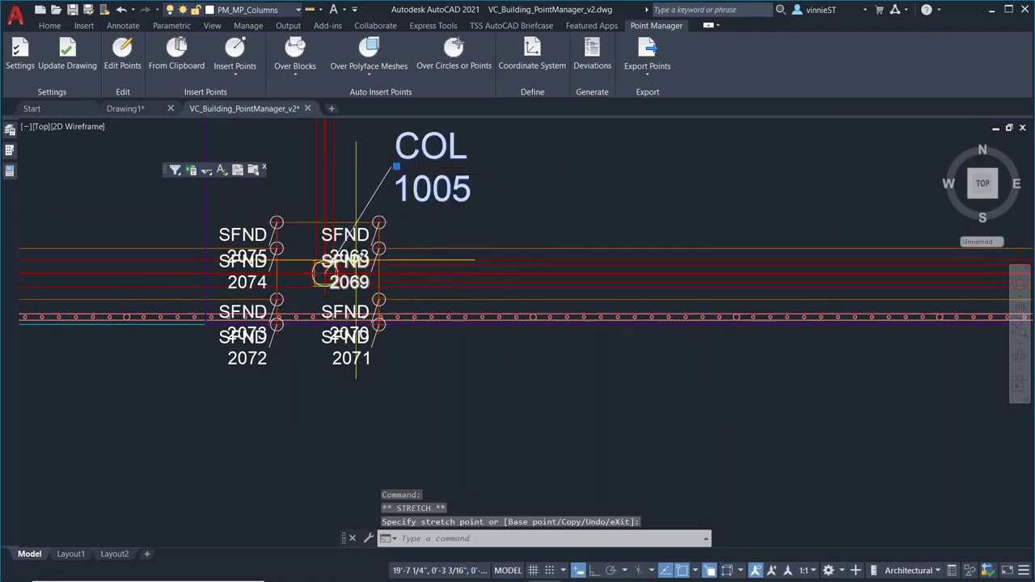
Step: Move the SFND 2069 label left over the column symbol and the SFND 2071 label out to the lower right of its point
left_click(350, 270)
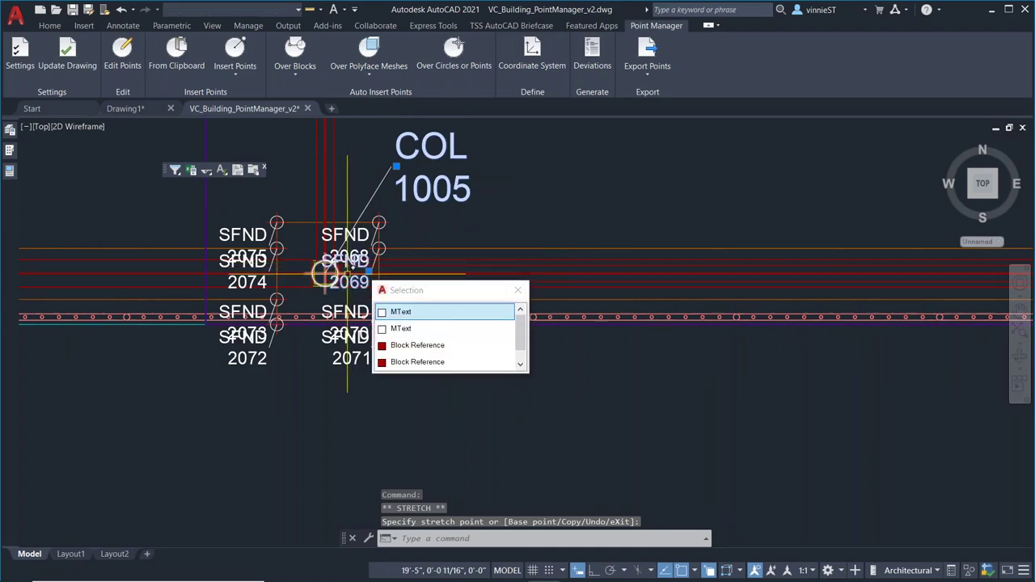
left_click(412, 308)
left_click(369, 270)
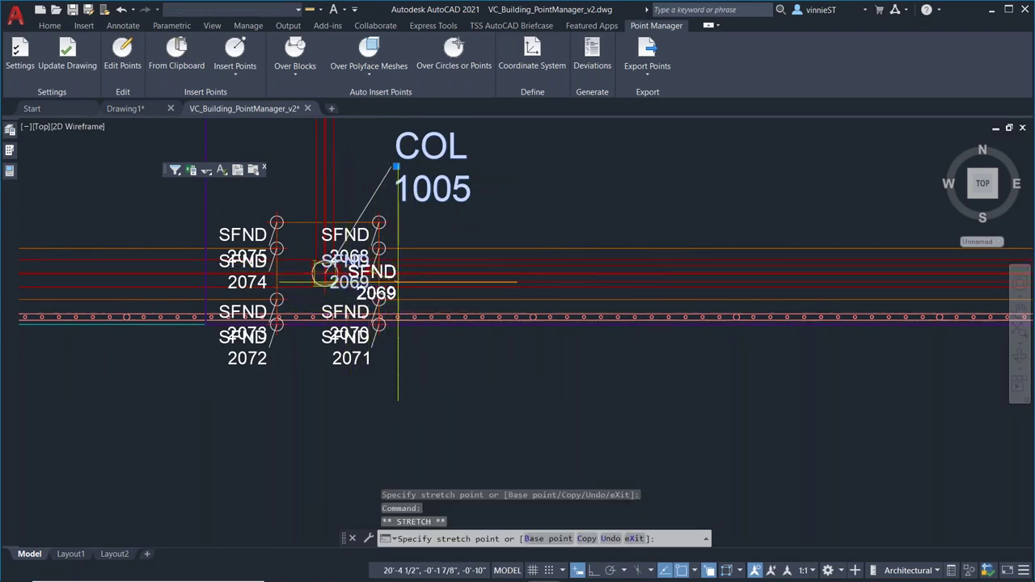
left_click(339, 280)
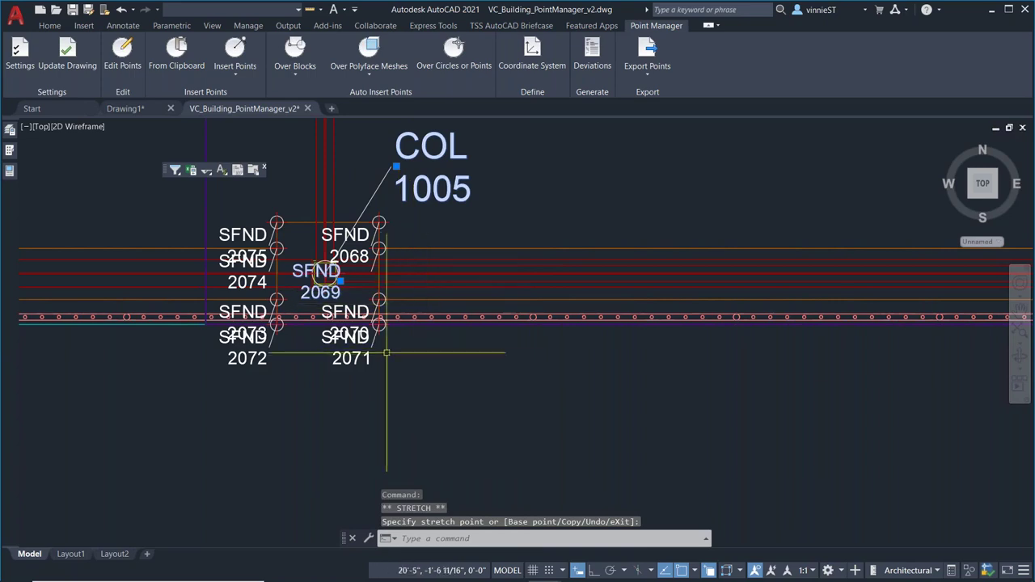
left_click(369, 349)
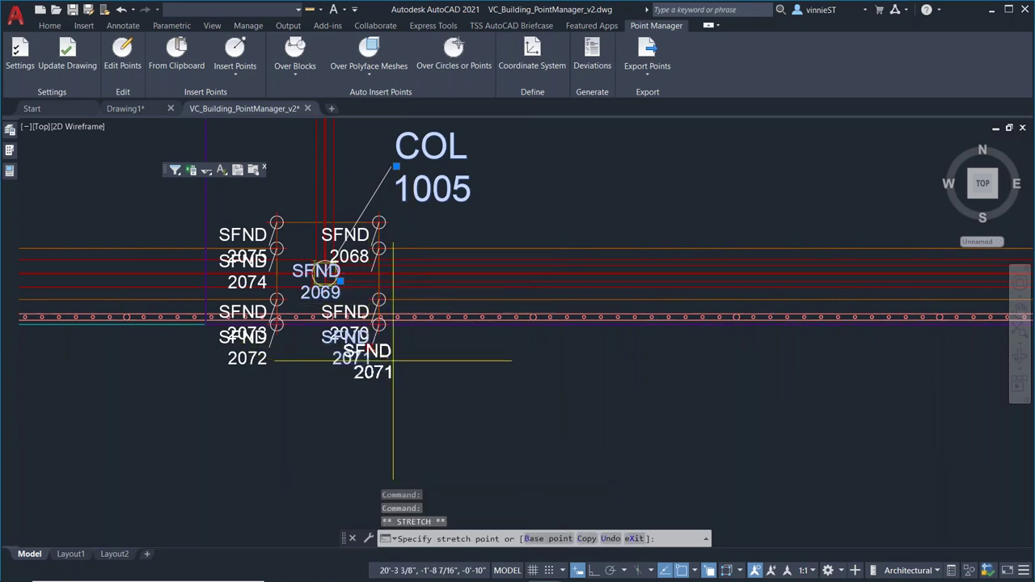
left_click(431, 361)
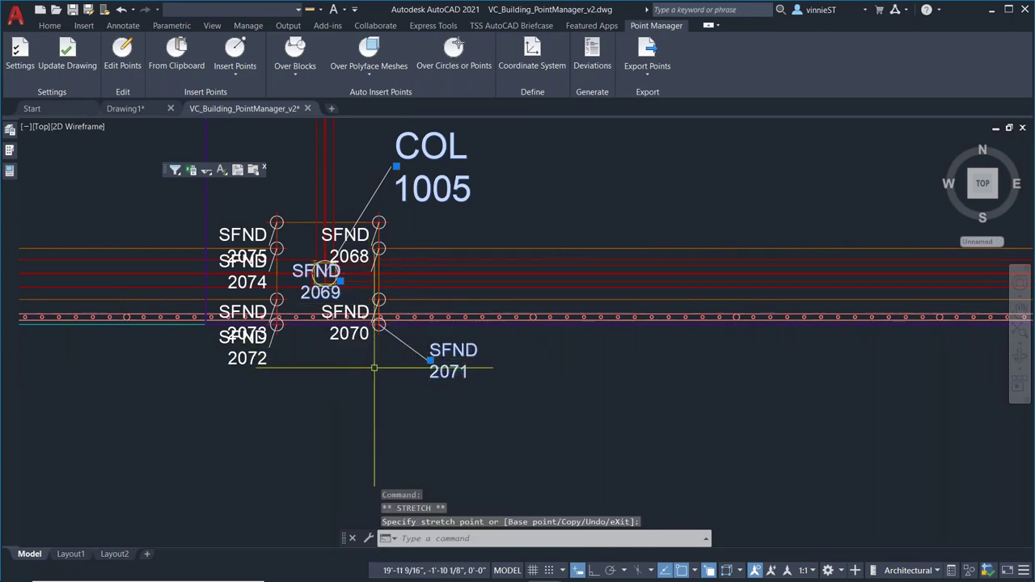
Step: Move the SFND 2073 label left, away from the SFND 2072 label, and clear the label selection
left_click(264, 344)
left_click(265, 333)
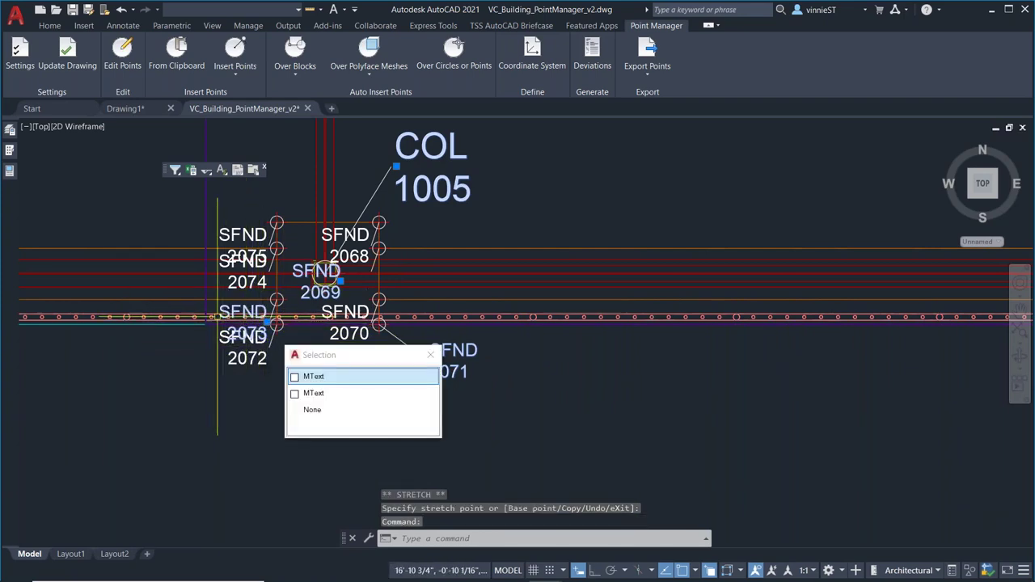
left_click(314, 376)
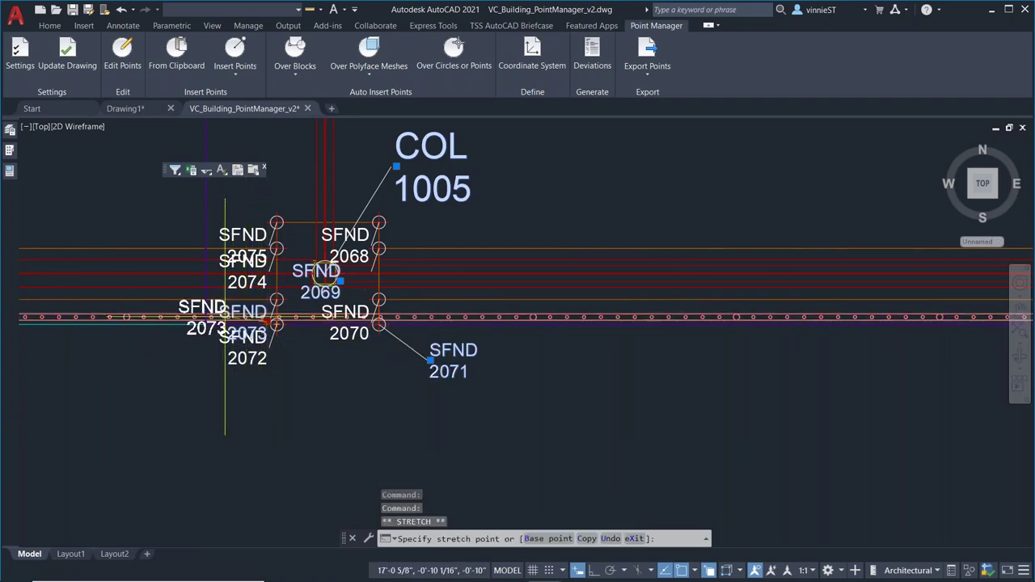
left_click(217, 314)
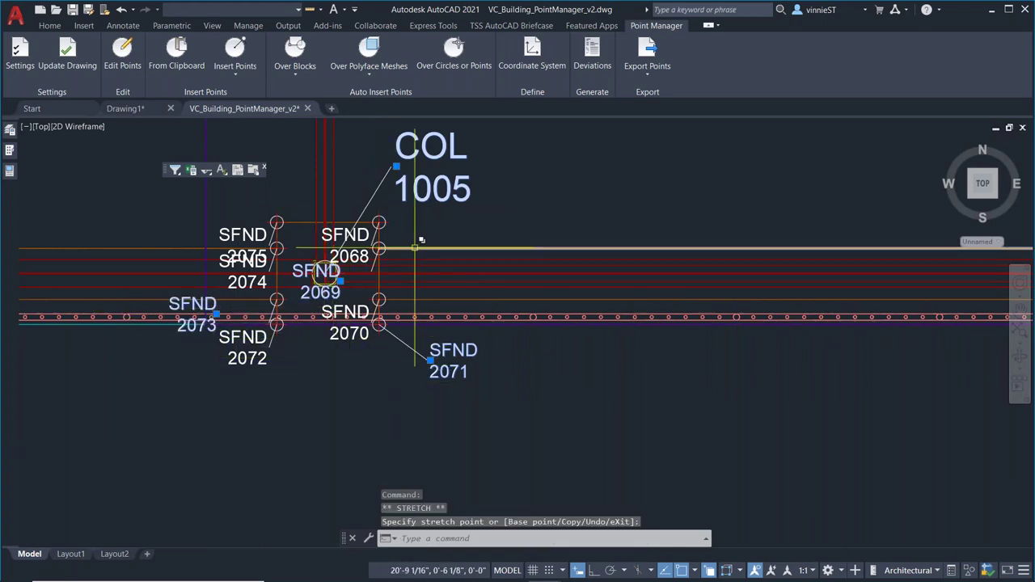
scroll(376, 241, "down", 5)
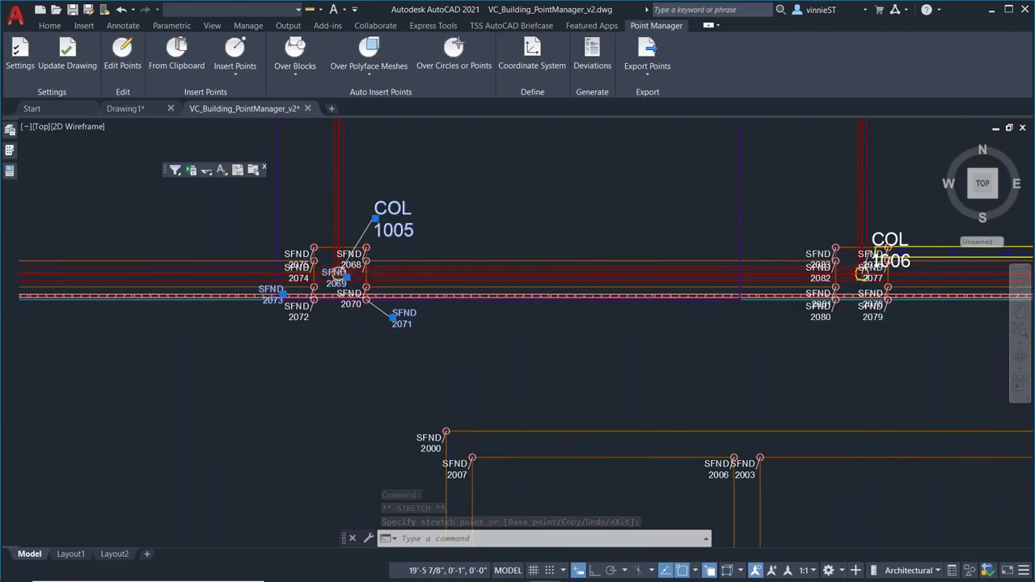
scroll(355, 364, "down", 1)
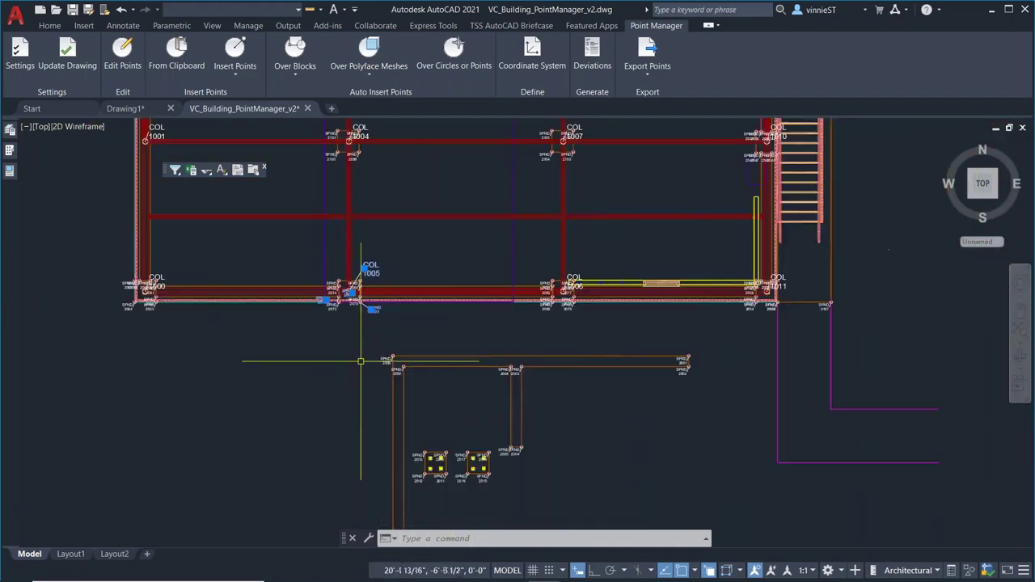
key("Escape")
Step: Start automatic point insertion over lines, using the upper magenta line beside the stairs as the reference line
mouse_move(593, 412)
middle_mouse_down()
mouse_move(558, 352)
mouse_move(429, 370)
middle_mouse_up()
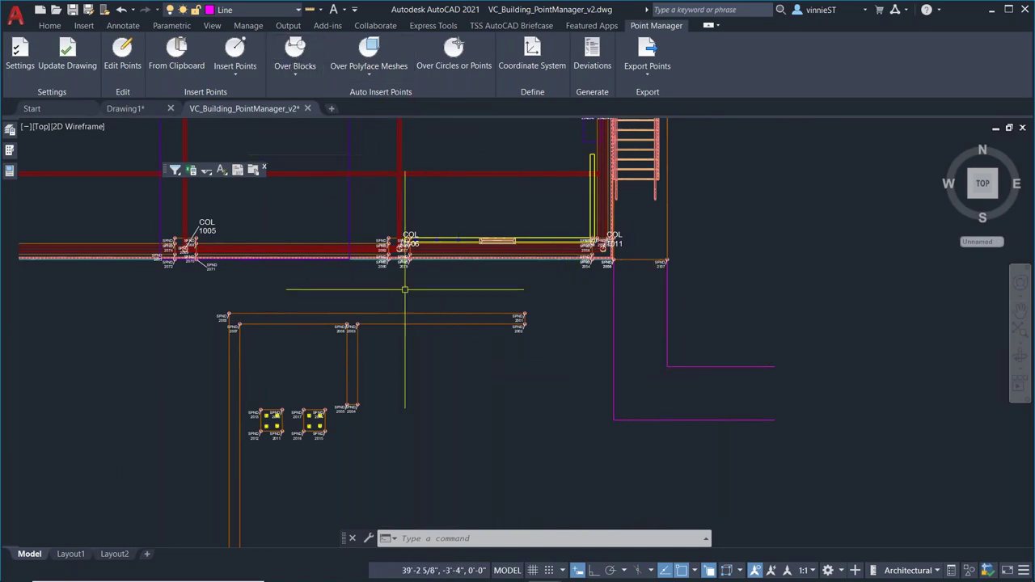
scroll(439, 279, "down", 2)
middle_click_drag(440, 278, 458, 352)
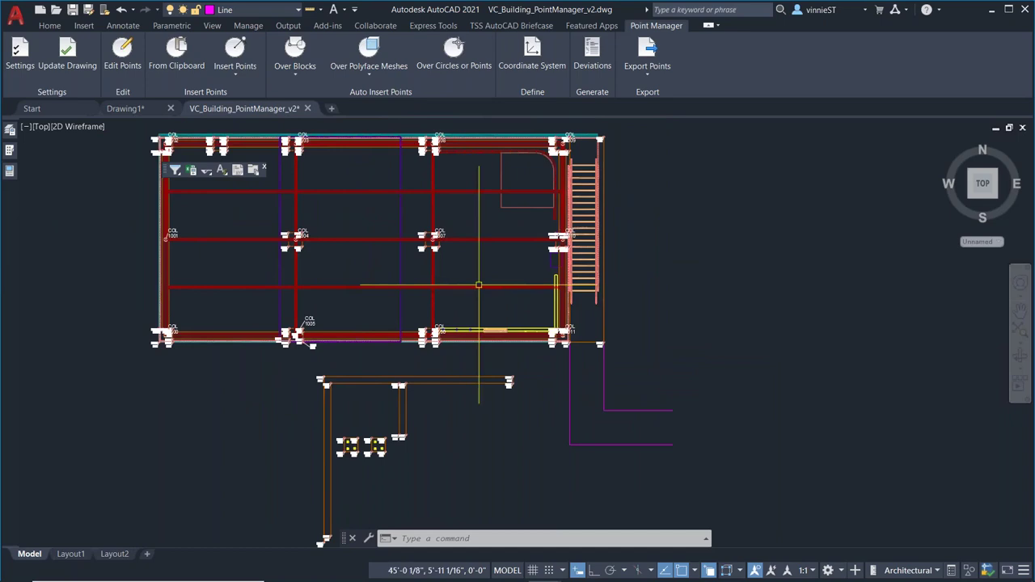
left_click(373, 74)
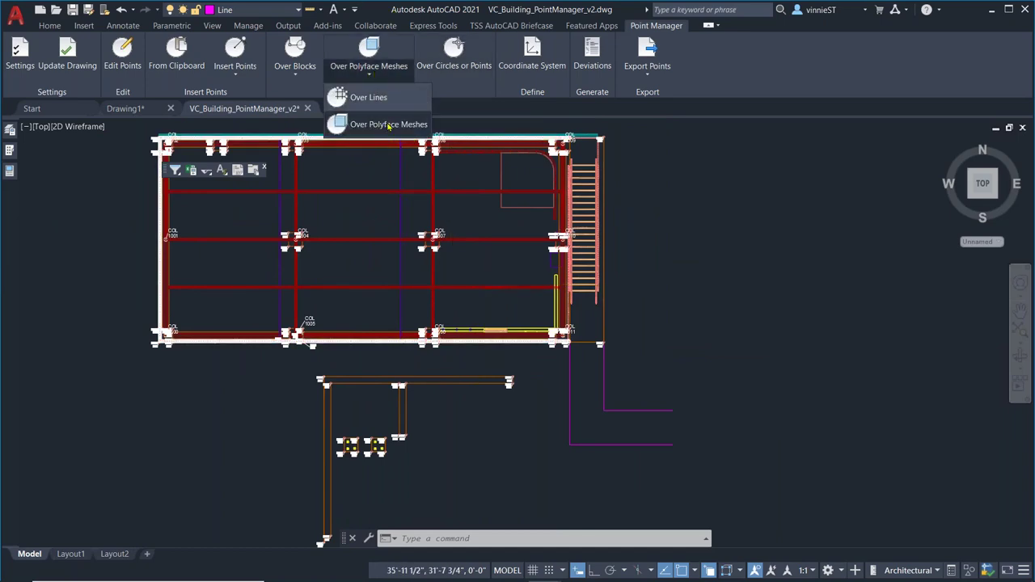
left_click(369, 98)
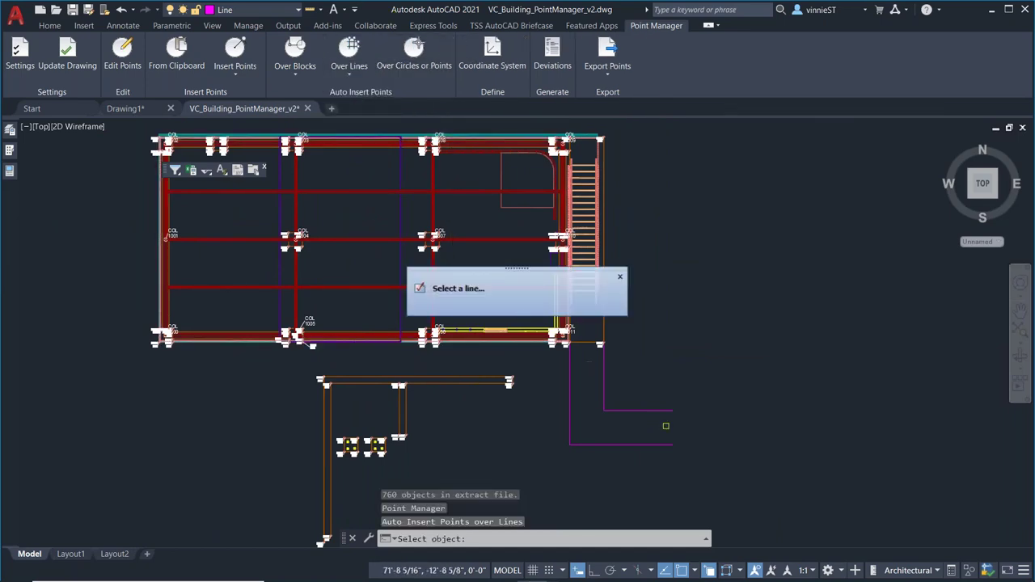
left_click(629, 410)
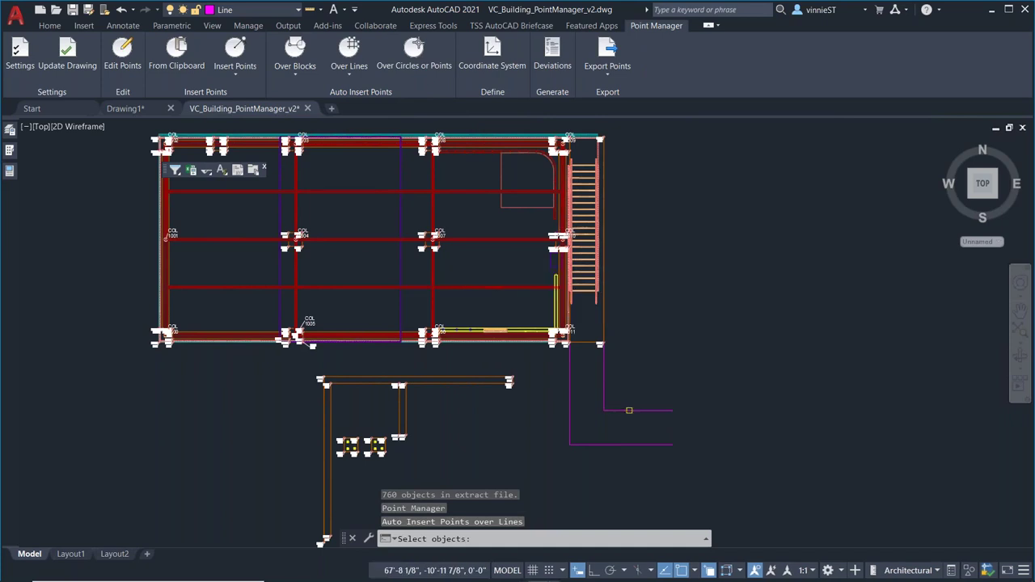
Step: Select the entire building and foundation drawing with a window as the object set for the Over Lines wizard
scroll(658, 313, "down", 2)
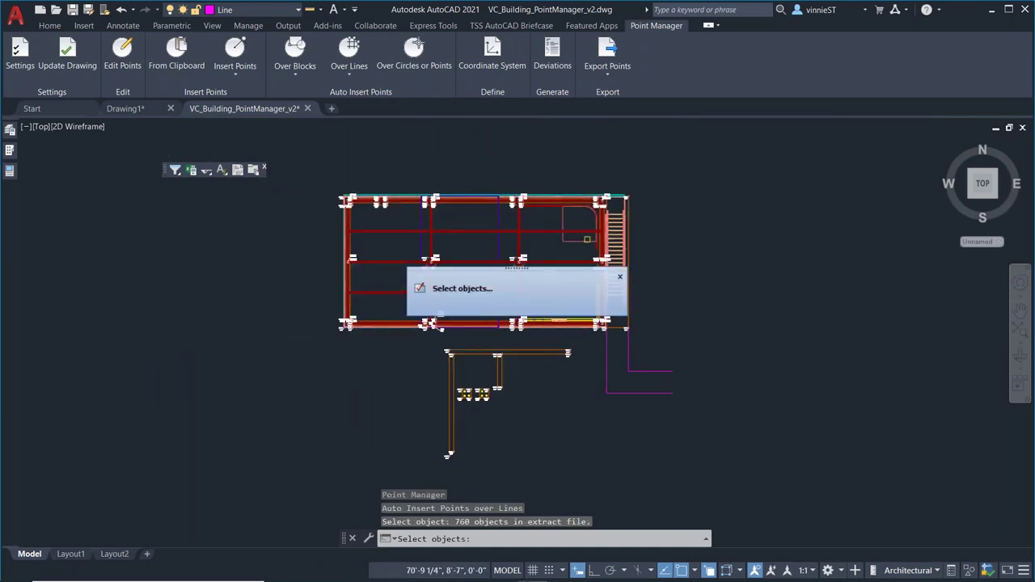
left_click(309, 167)
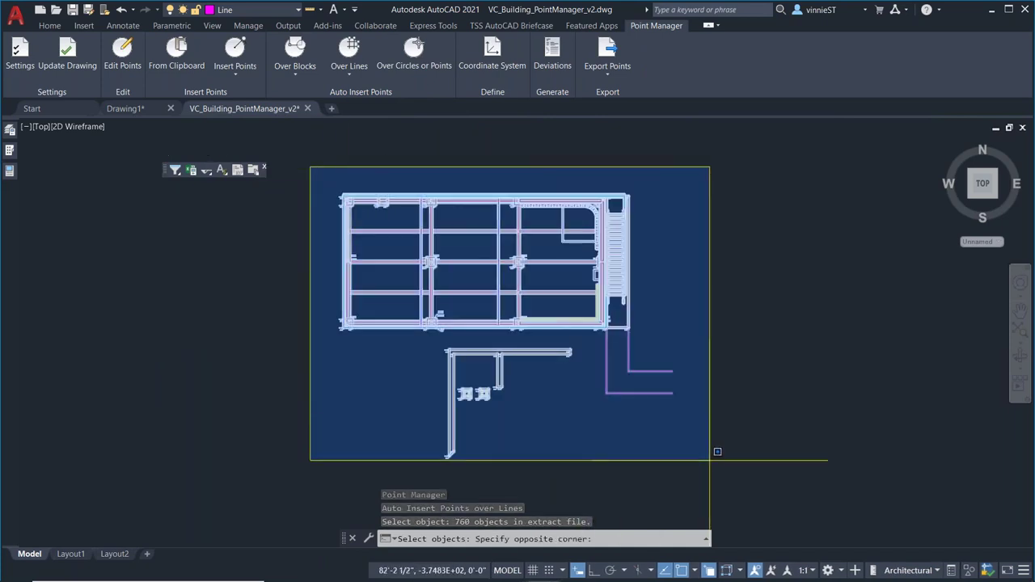
left_click(852, 547)
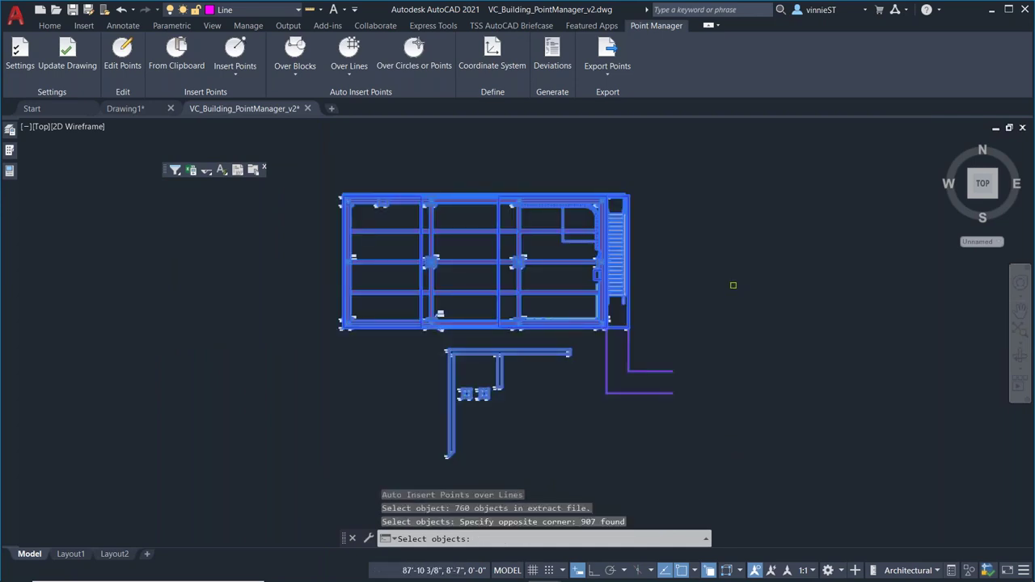
left_click(485, 538)
key("Return")
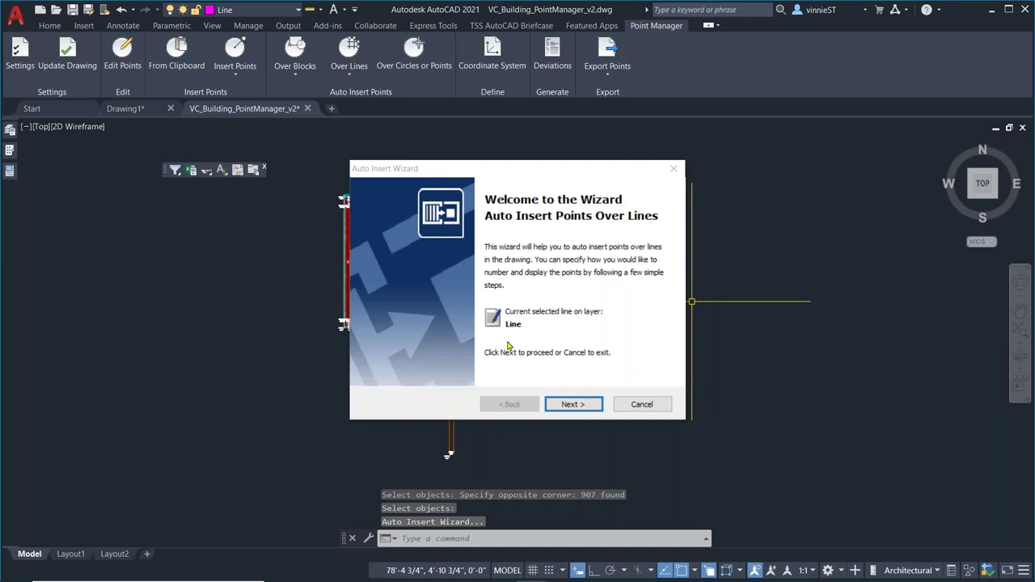
Step: Keep Endpoints (3D) as the numbering method, set the start number to 3000, and continue to the line selection
left_click(574, 404)
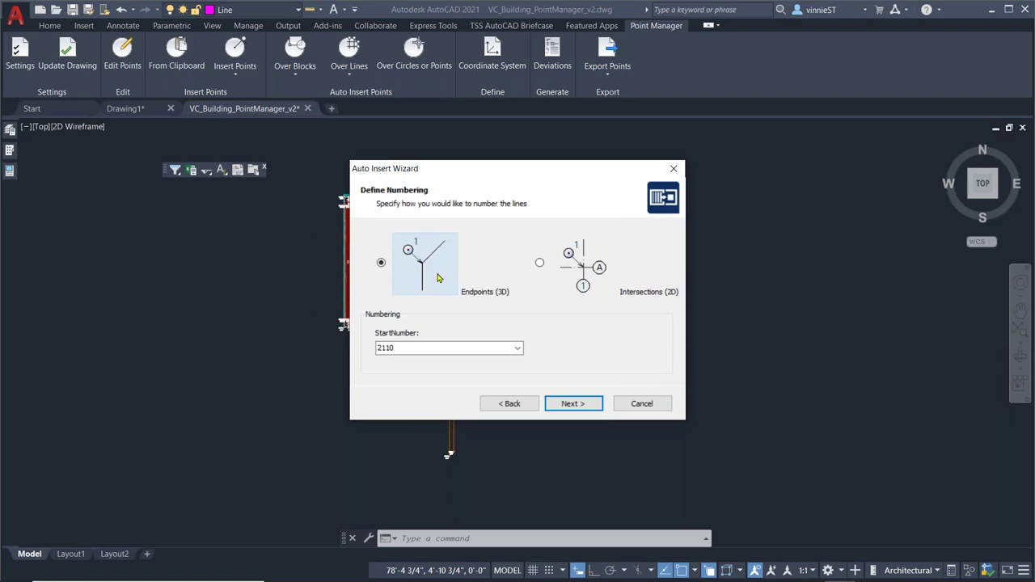
left_click(517, 347)
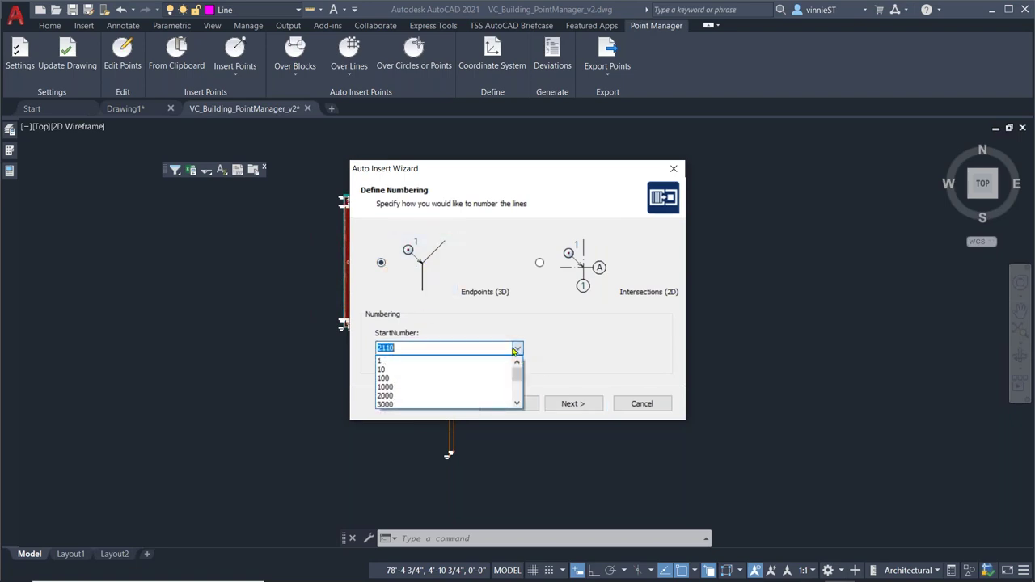
left_click(446, 405)
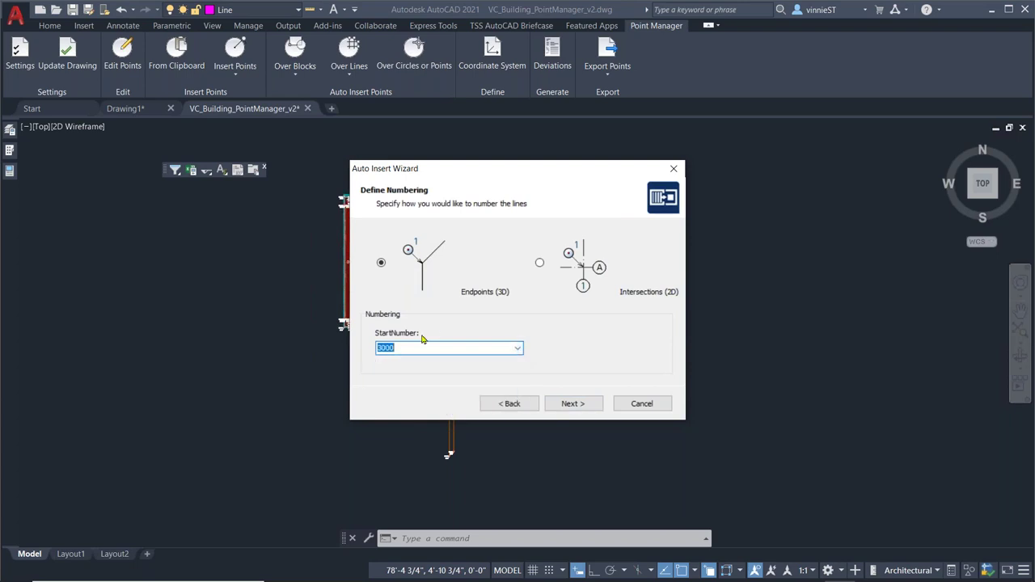
left_click(568, 405)
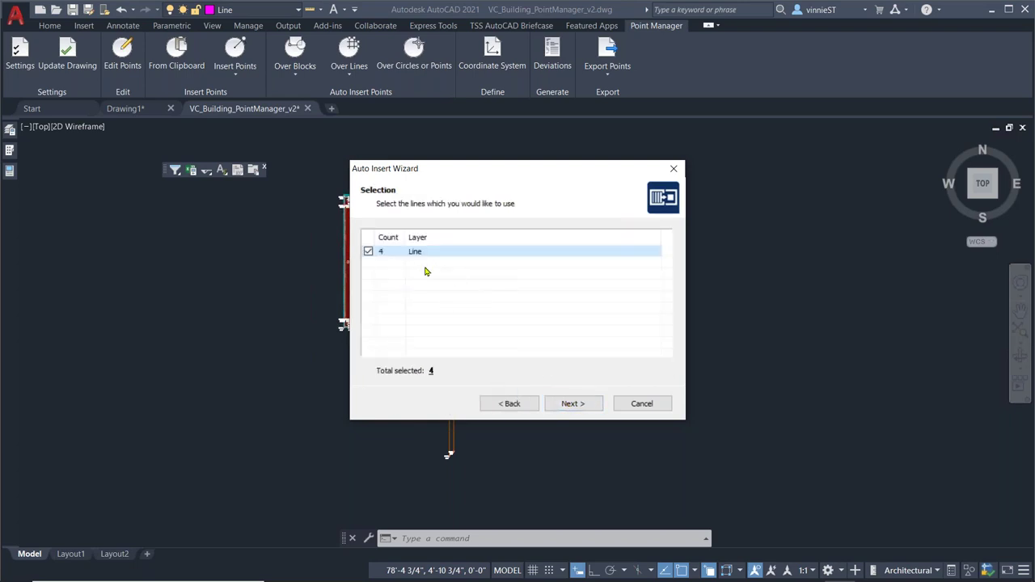
Step: Accept the Line layer's lines and create a new group named Footpath as the destination for the points
left_click(576, 405)
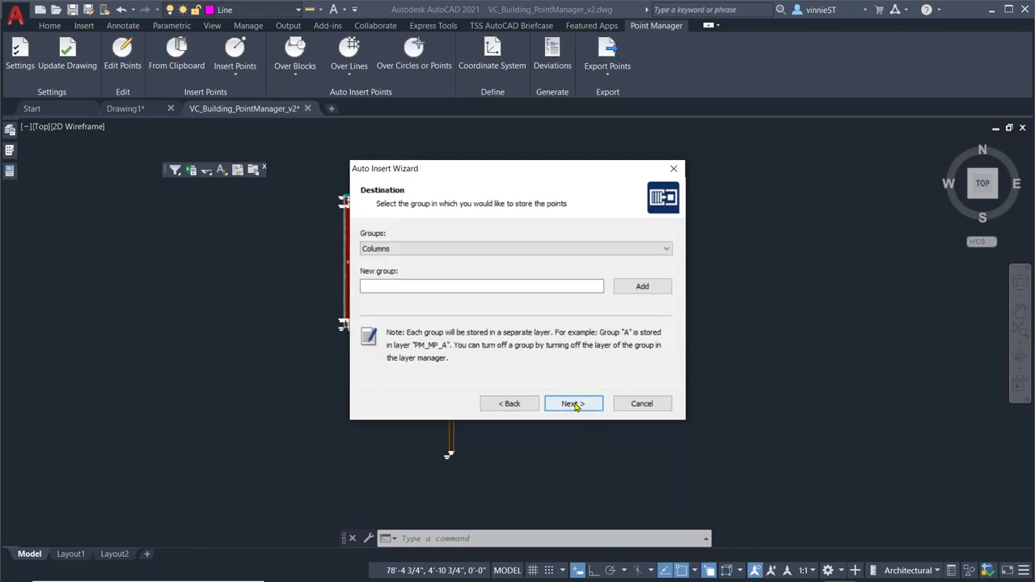
left_click(539, 290)
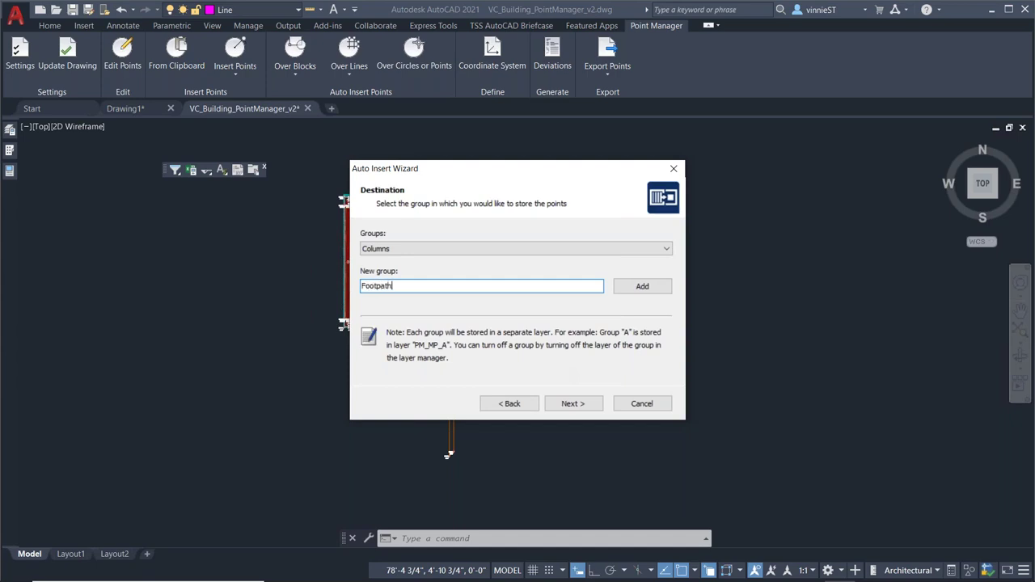
left_click(658, 287)
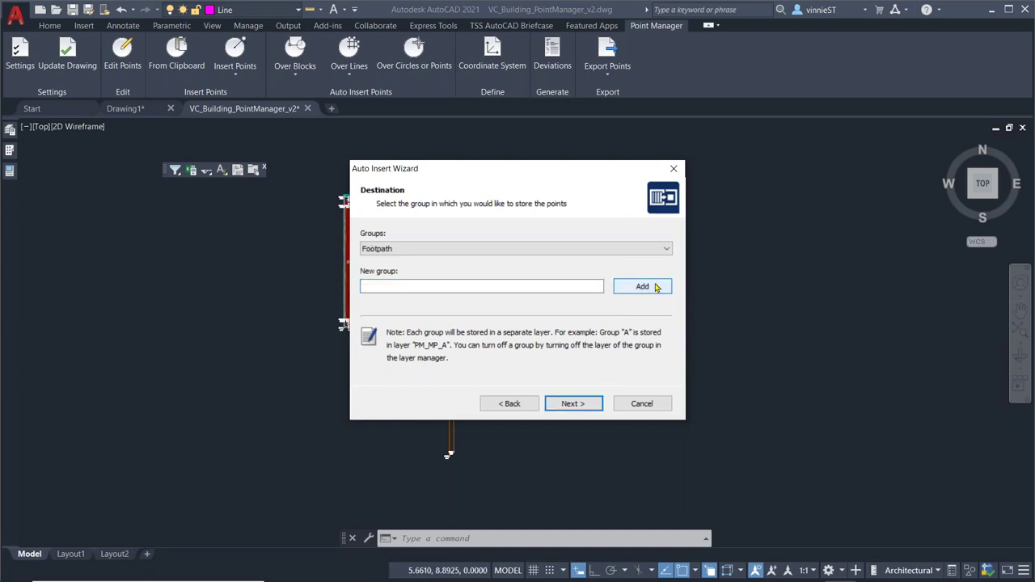
left_click(578, 404)
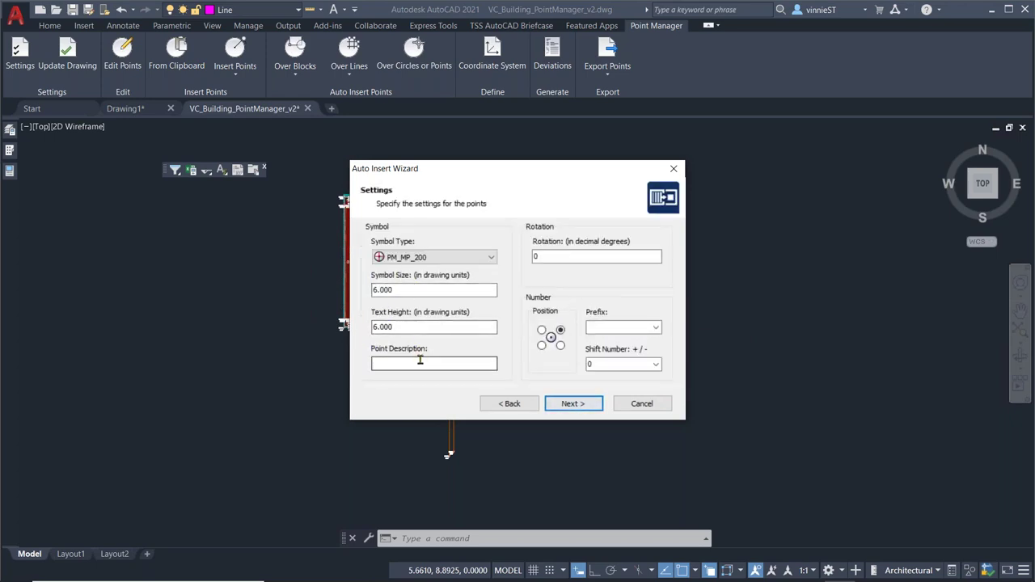
Step: Keep the PM_MP_200 symbol, place the point number at the symbol's lower right, and set the point description to FTP1
left_click(437, 260)
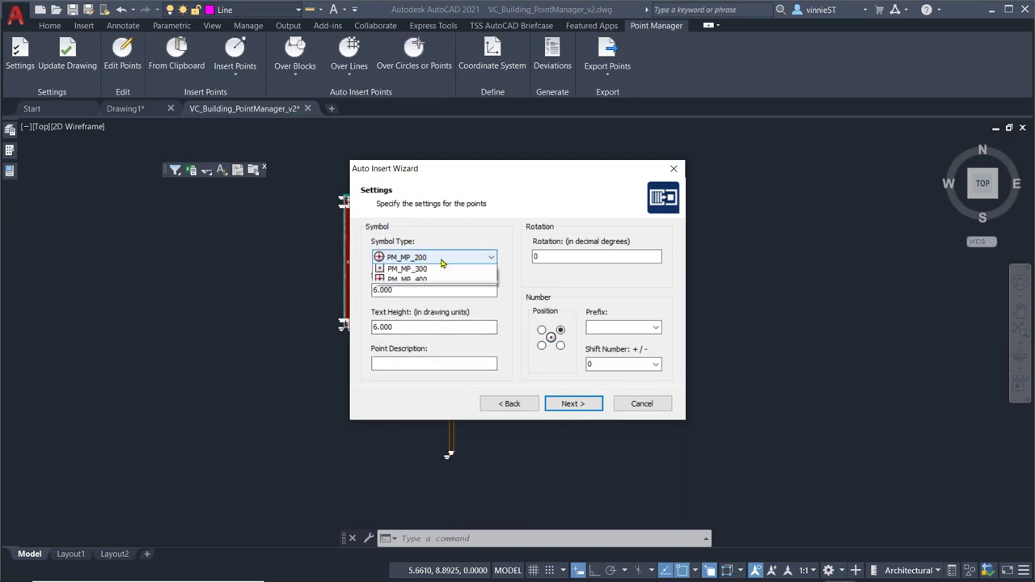
left_click(446, 260)
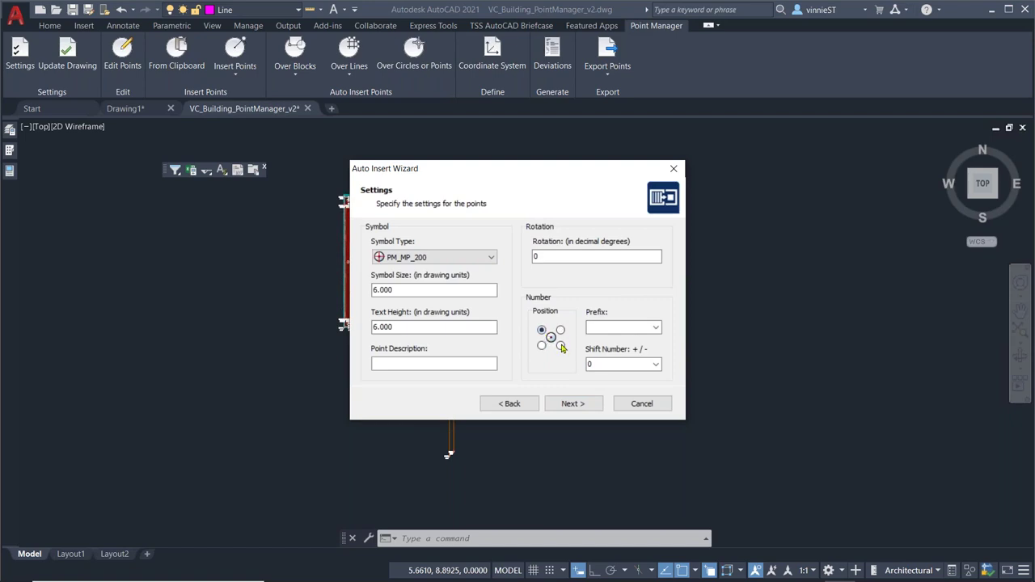
left_click(561, 346)
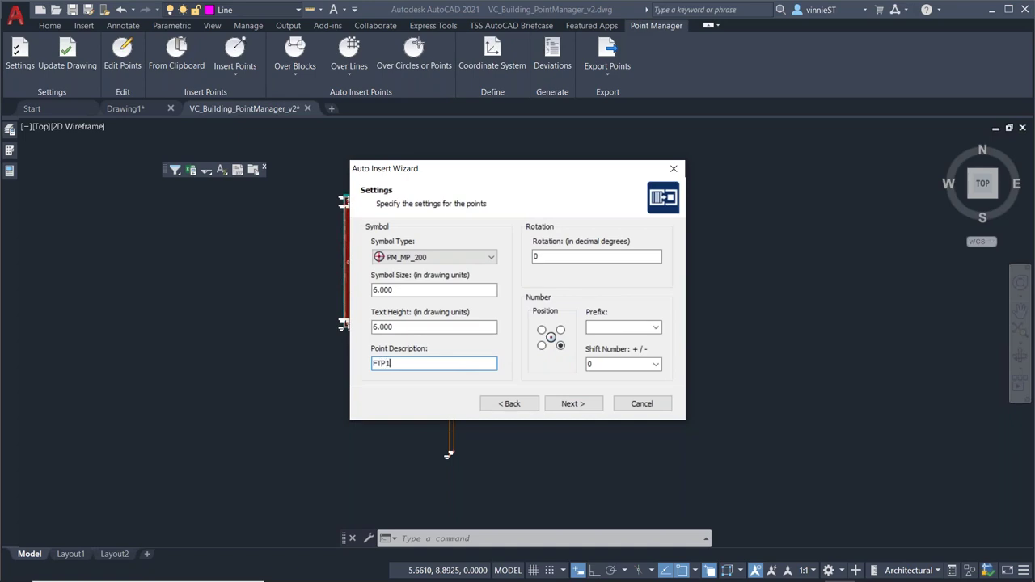
left_click(572, 405)
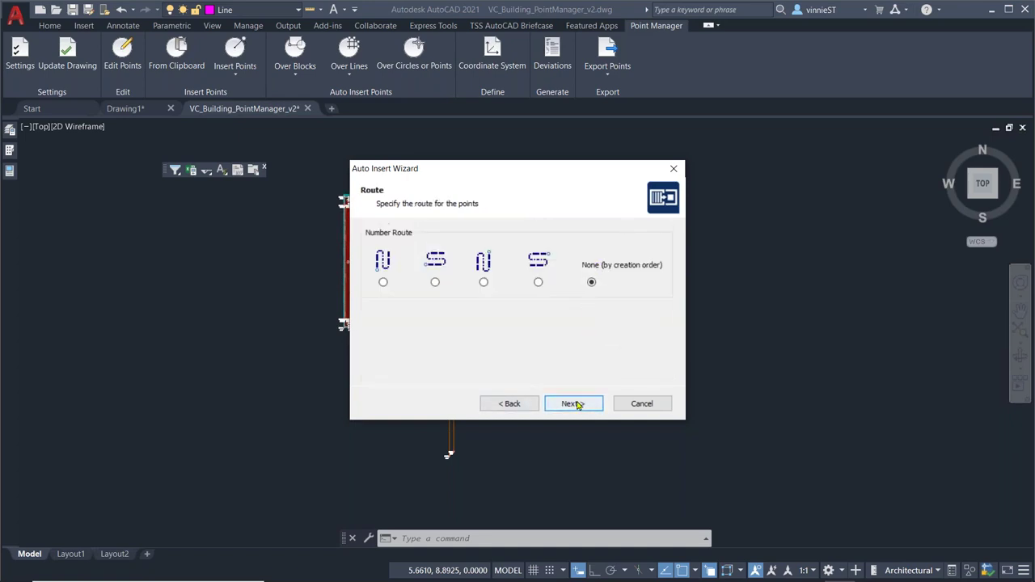
Step: Keep numbering by creation order, finish the wizard, and update the drawing to insert the footpath points
left_click(575, 403)
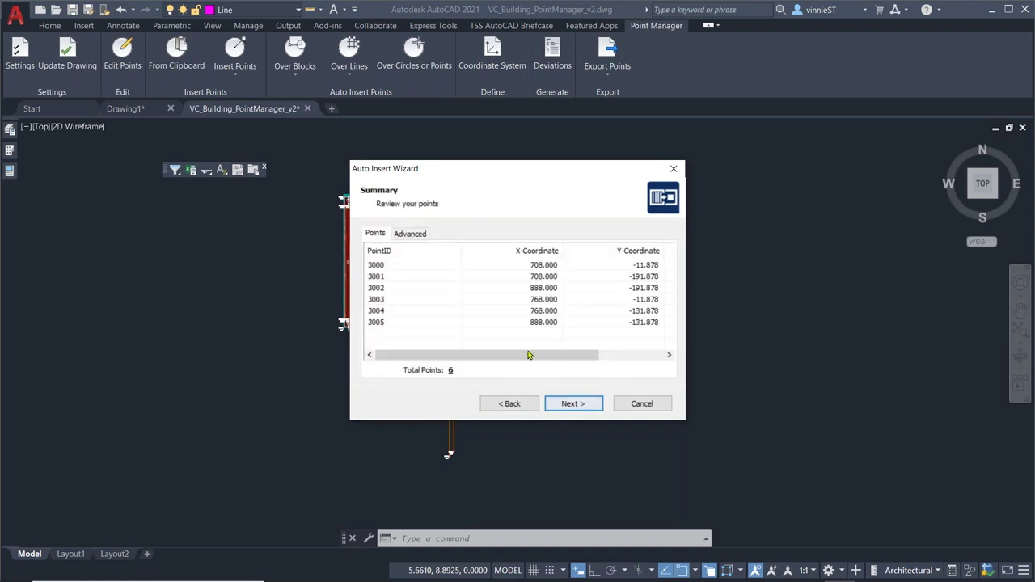
left_click(575, 405)
left_click(573, 403)
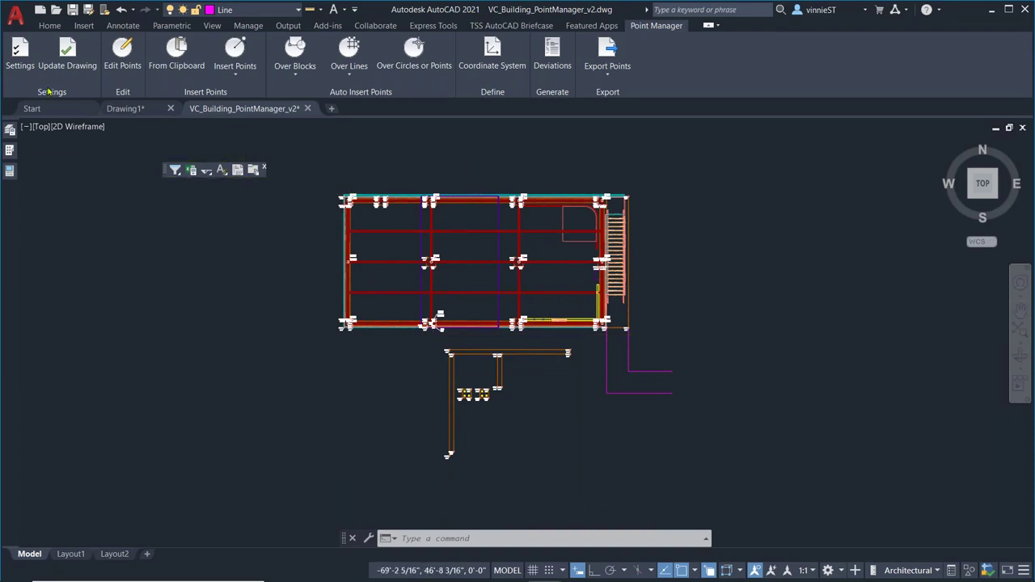
left_click(67, 50)
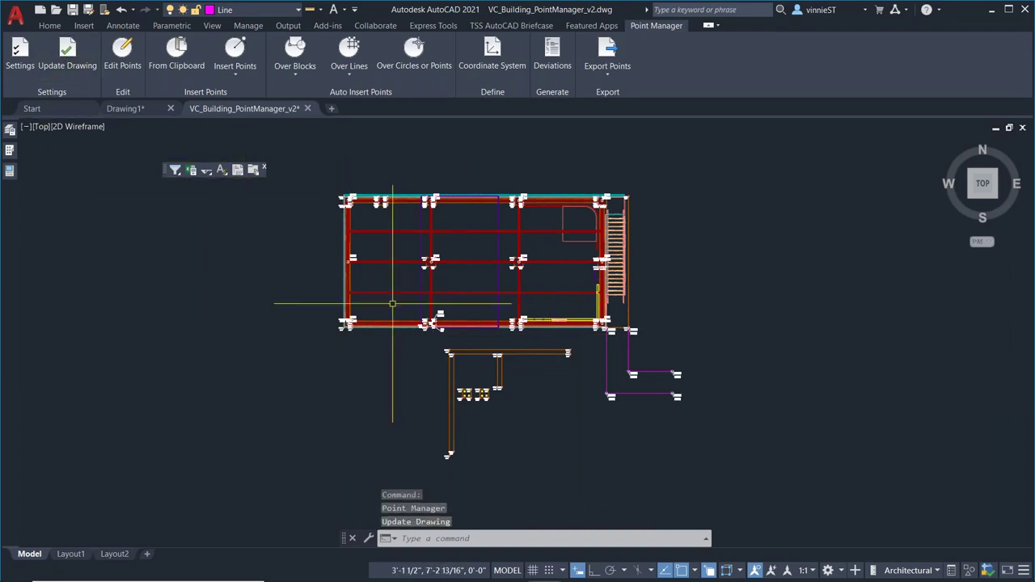
scroll(627, 360, "up", 5)
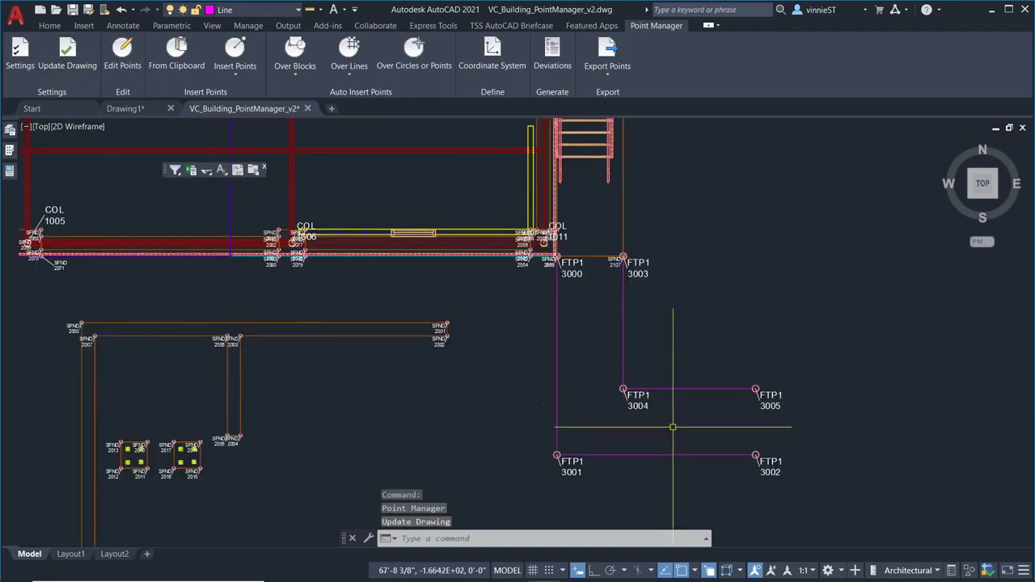
middle_click_drag(670, 423, 566, 414)
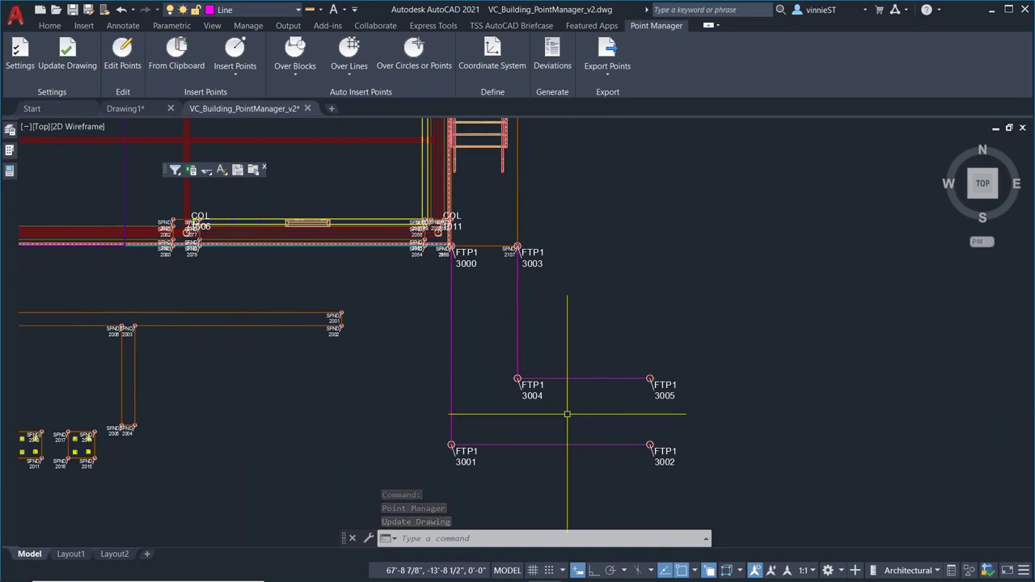
Step: Export the background file and points, selecting the entire building, foundation and footpath drawing as the background objects
scroll(567, 414, "down", 3)
scroll(658, 358, "down", 2)
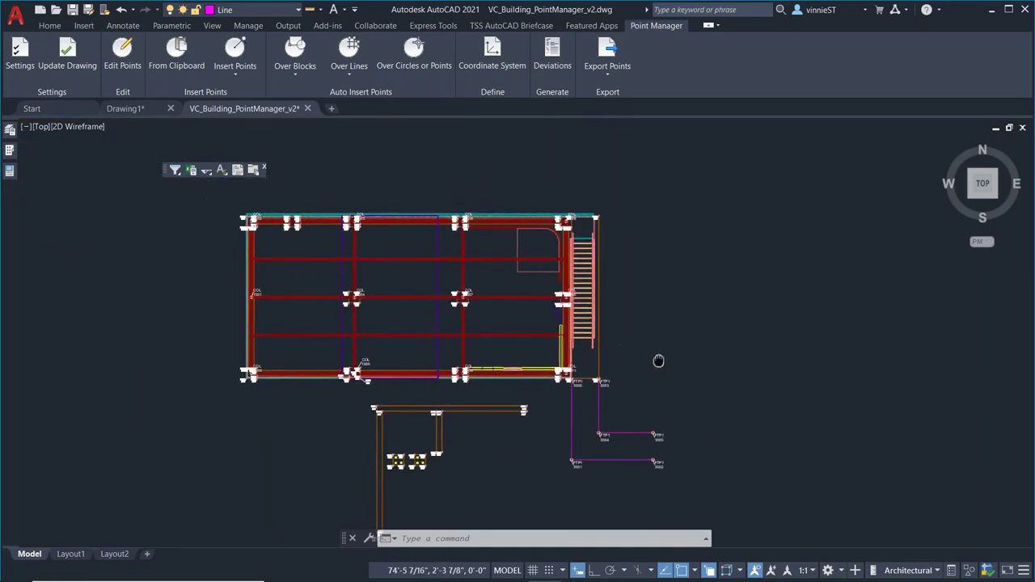
middle_click_drag(670, 354, 646, 314)
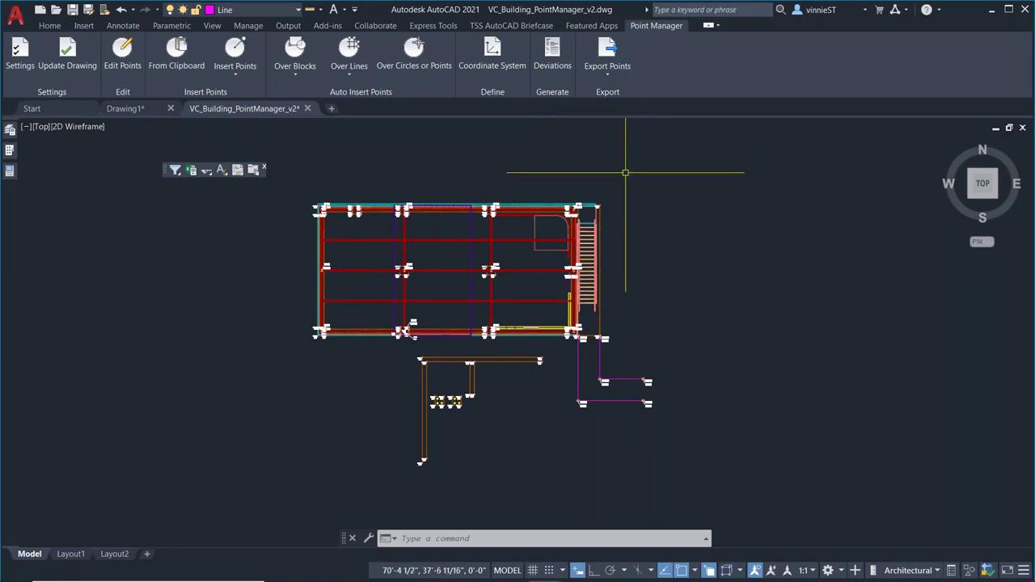
left_click(607, 75)
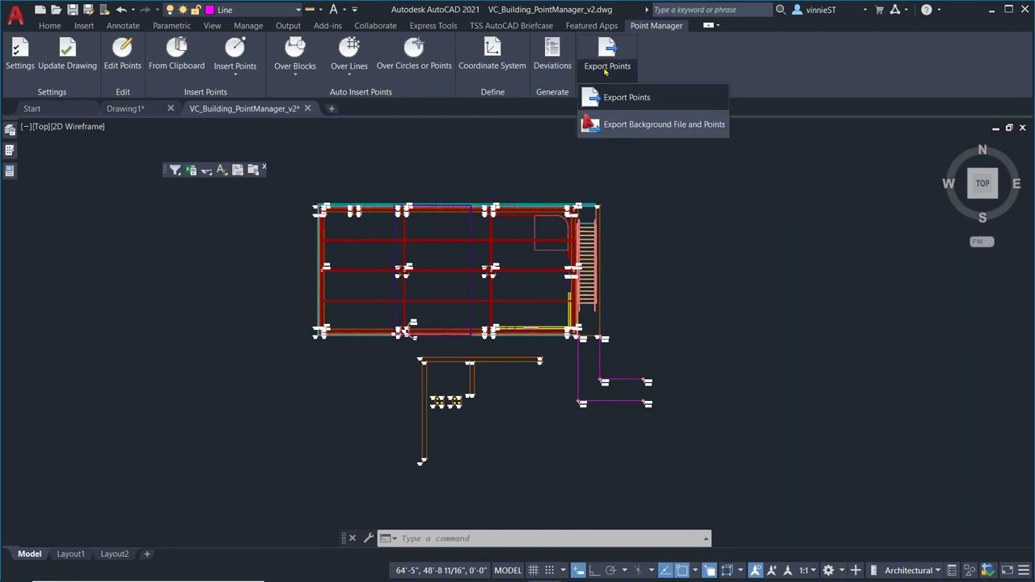
left_click(656, 126)
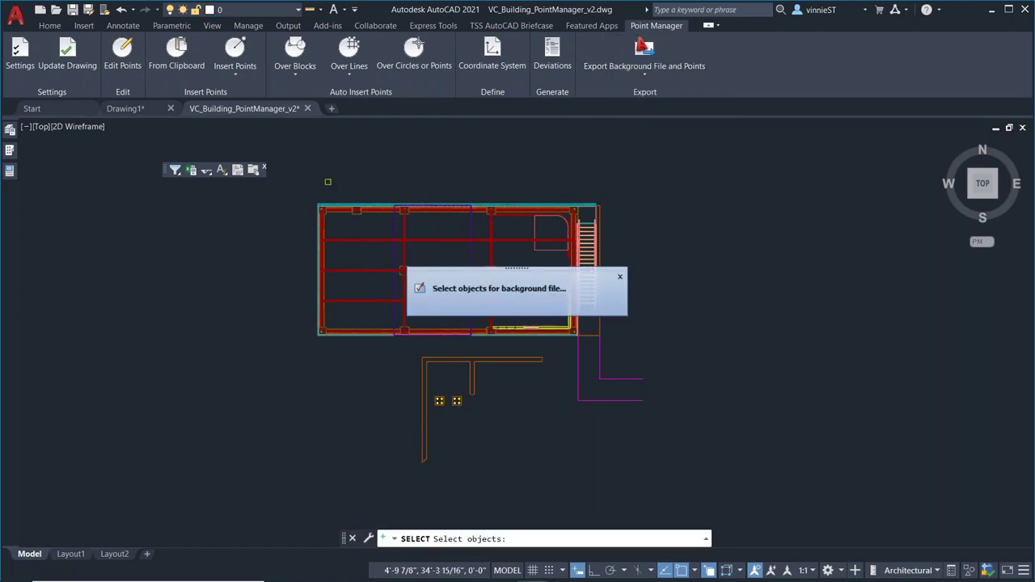
left_click(278, 156)
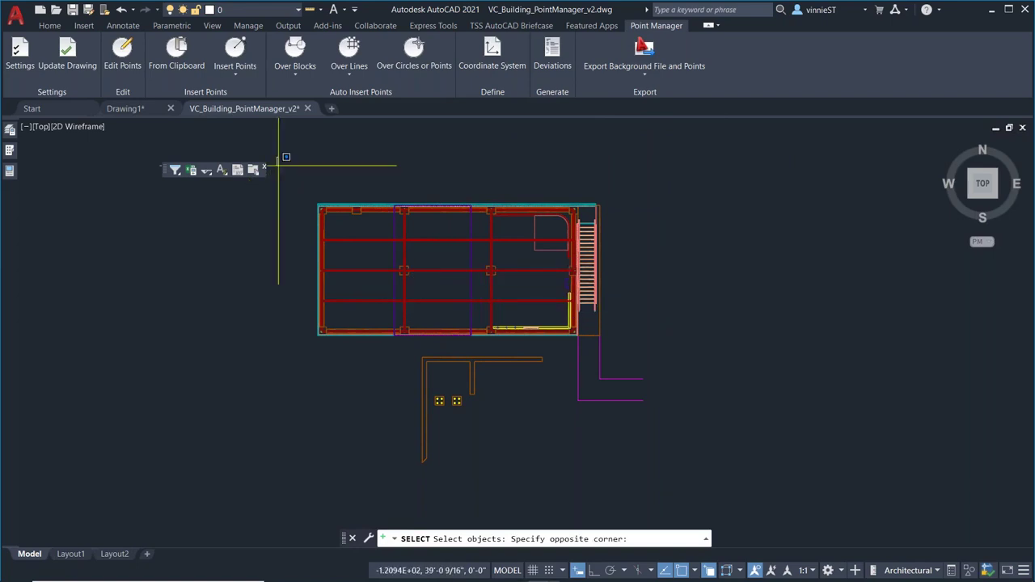
left_click(735, 479)
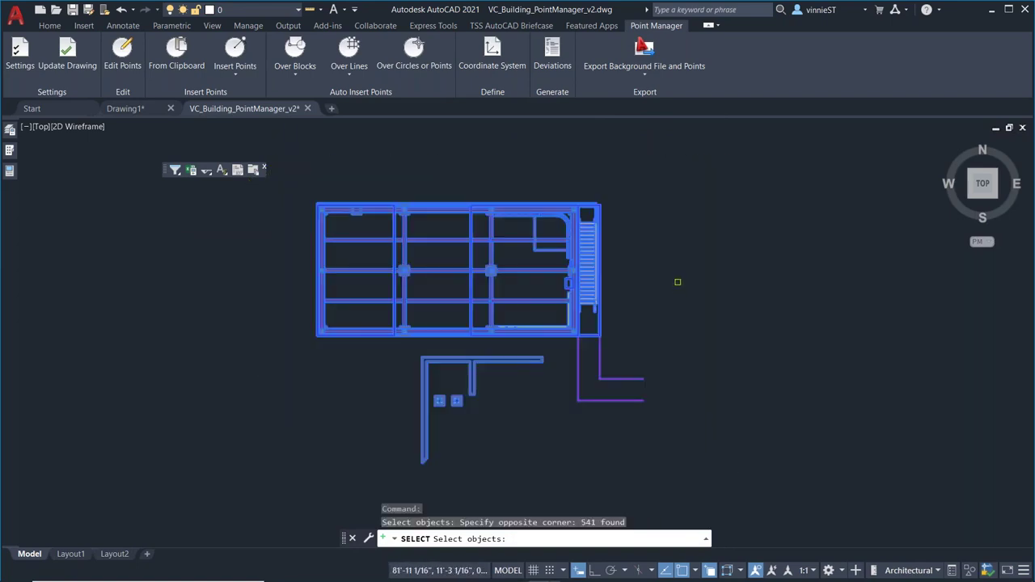
key("Return")
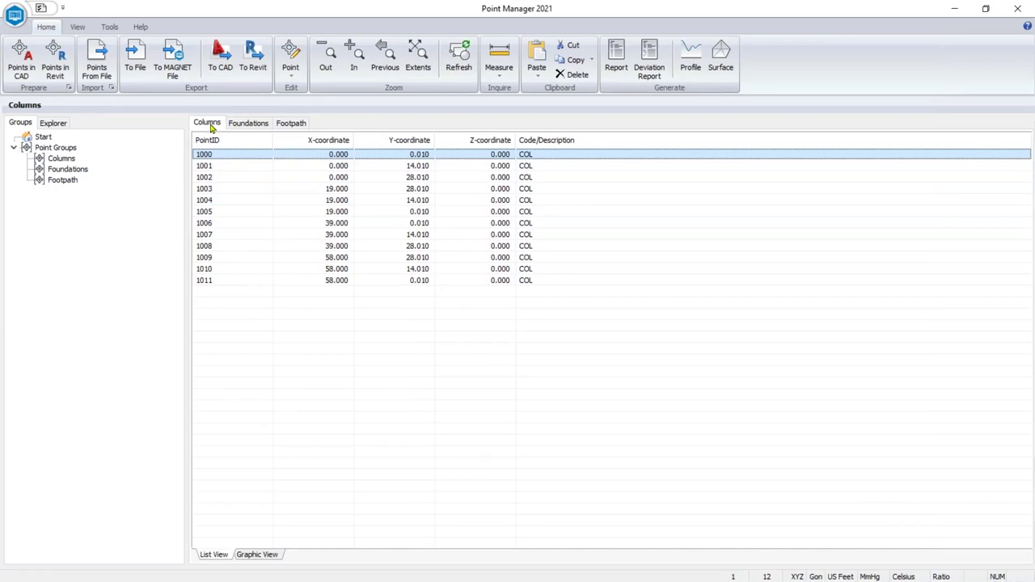
Step: Review the point lists of the Foundations, Footpath and Columns groups in the Point Manager desktop program
left_click(247, 124)
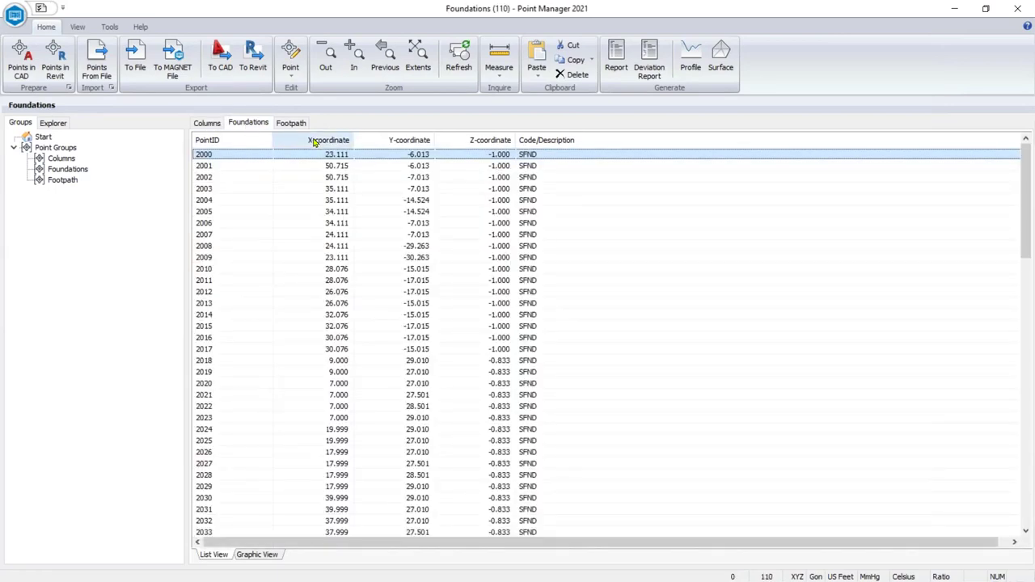
left_click(292, 125)
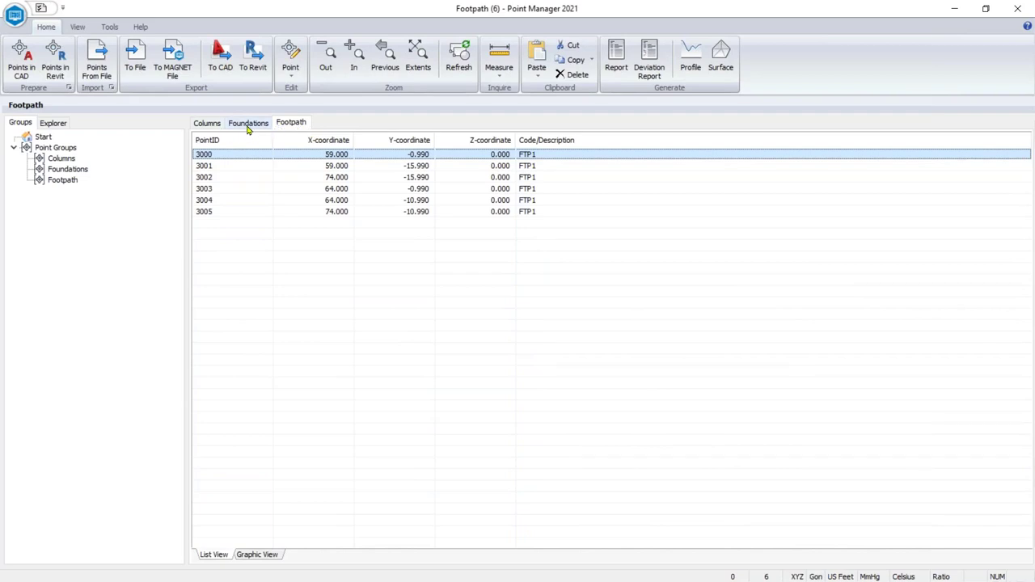
left_click(242, 126)
left_click(207, 125)
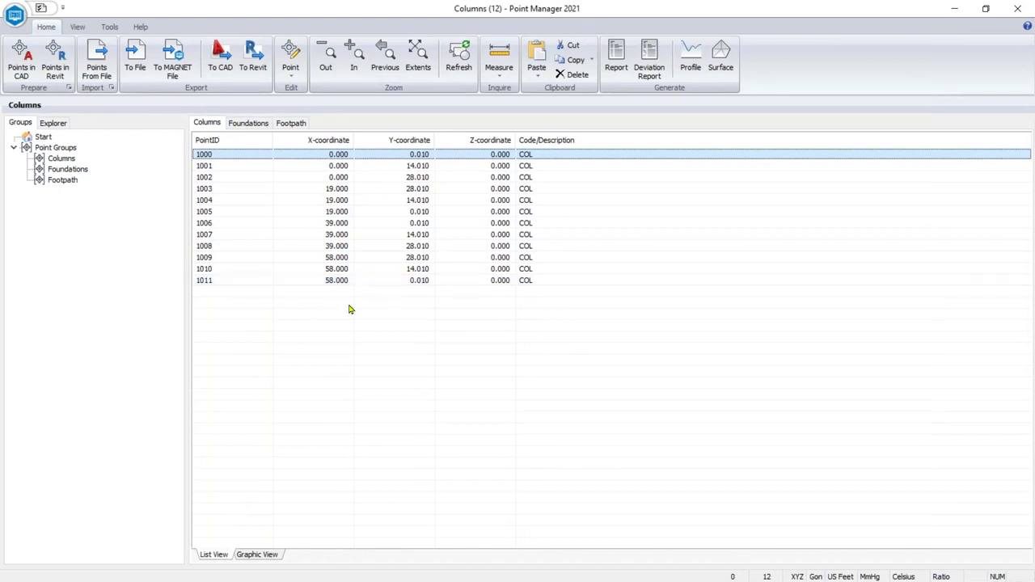
Step: Show the Columns group graphically and measure the distance from point 1004 to point 1007
left_click(257, 554)
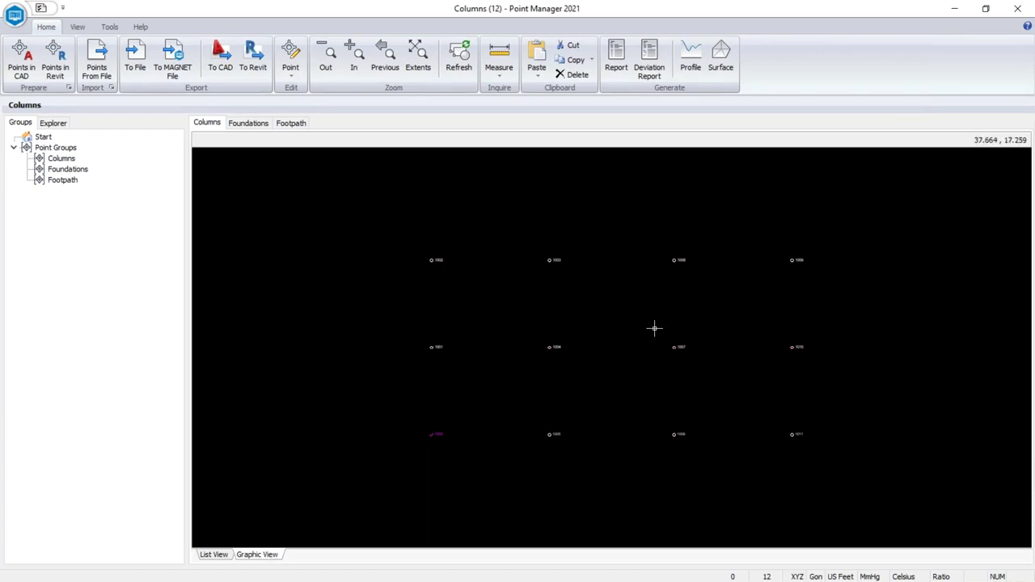
scroll(619, 330, "up", 1)
scroll(619, 330, "up", 1)
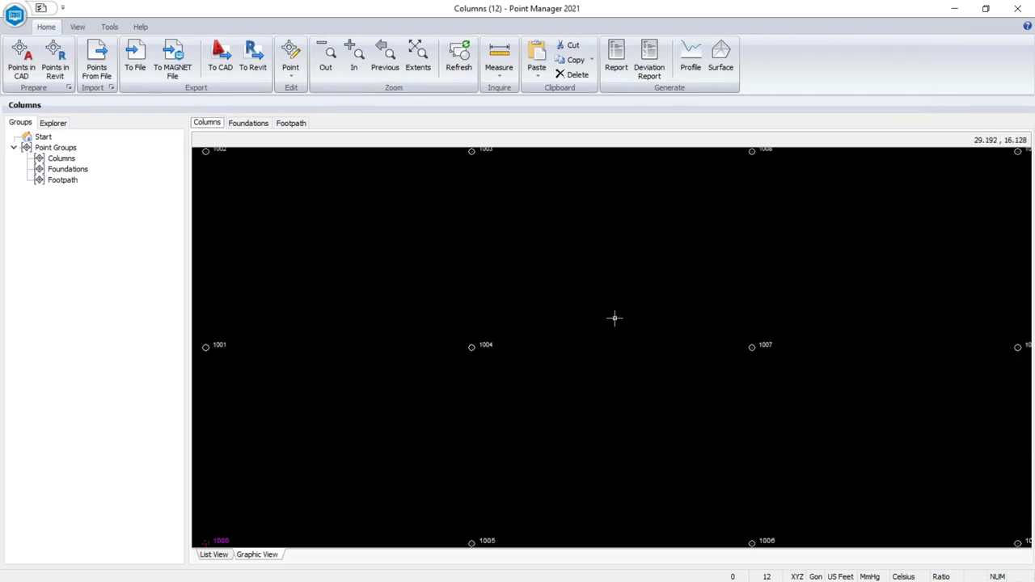
middle_click_drag(615, 316, 555, 361)
scroll(460, 366, "up", 1)
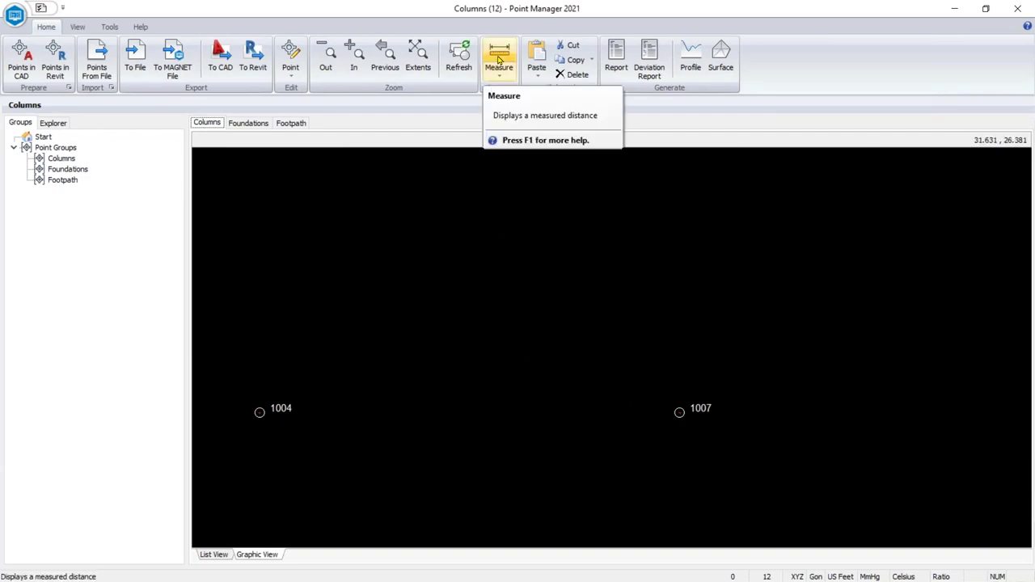
left_click(499, 60)
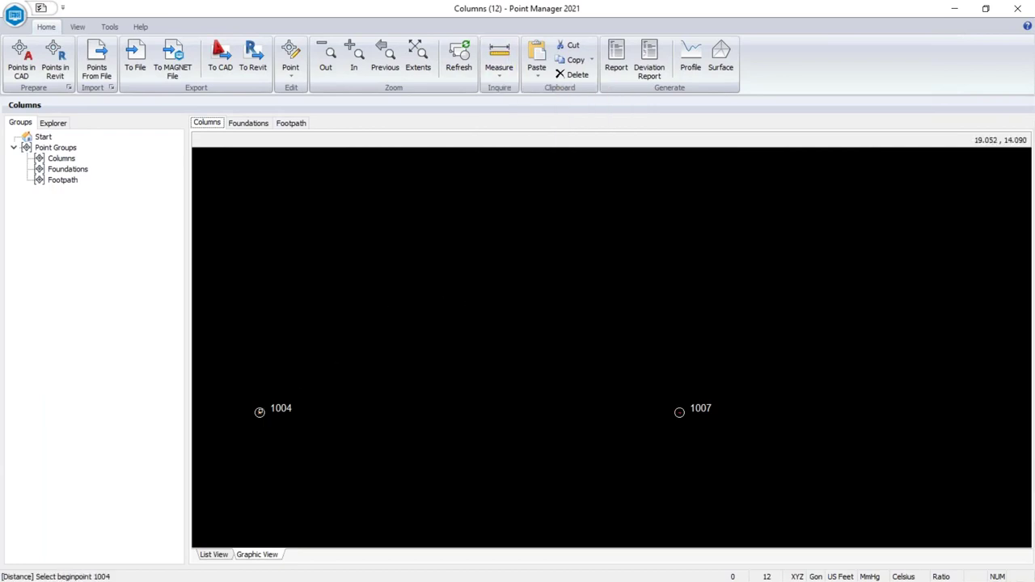
left_click(260, 412)
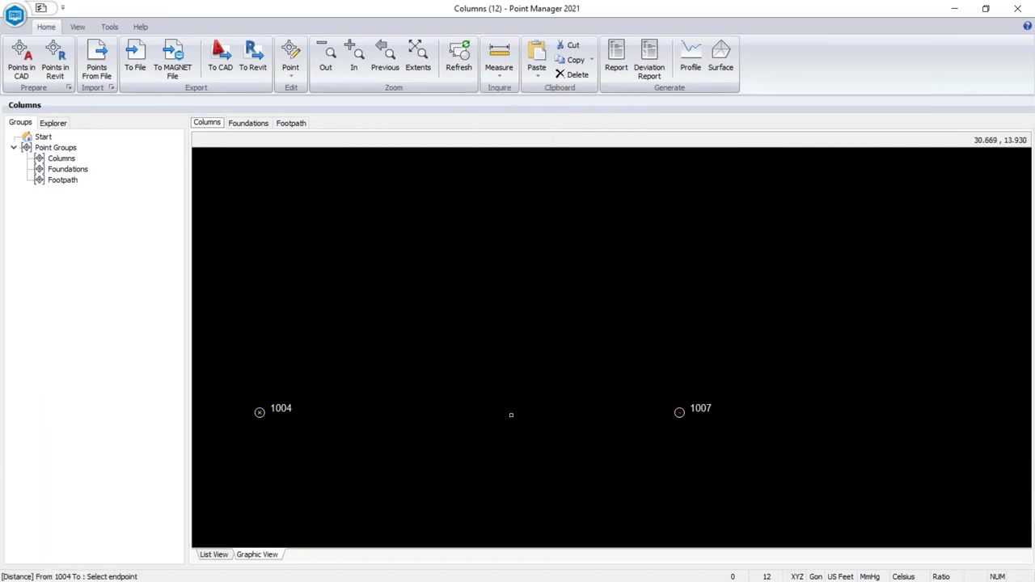
left_click(679, 413)
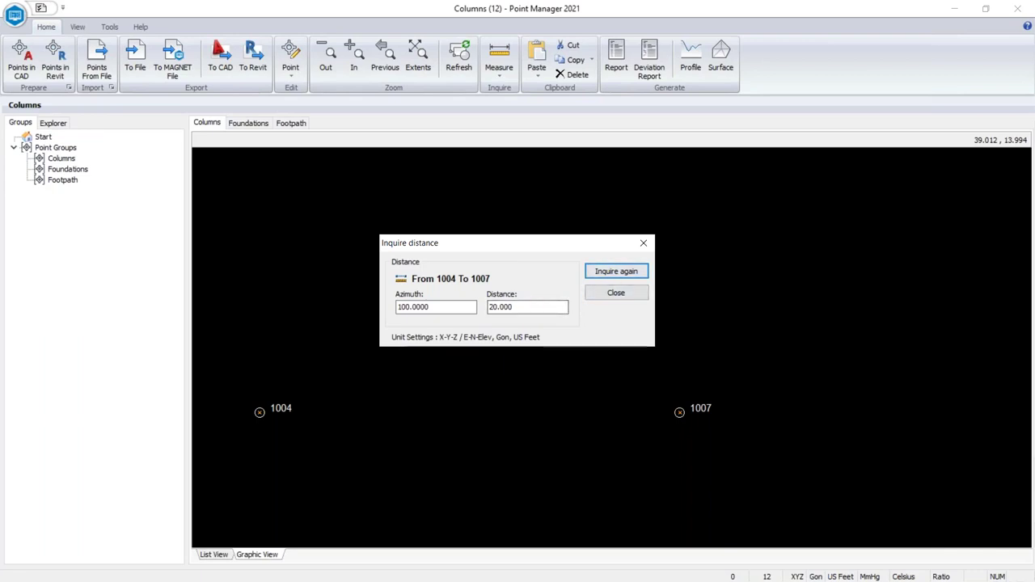
left_click(643, 242)
Step: Start a MAGNET file export that includes the Columns, Foundations and Footpath point groups
scroll(598, 339, "down", 4)
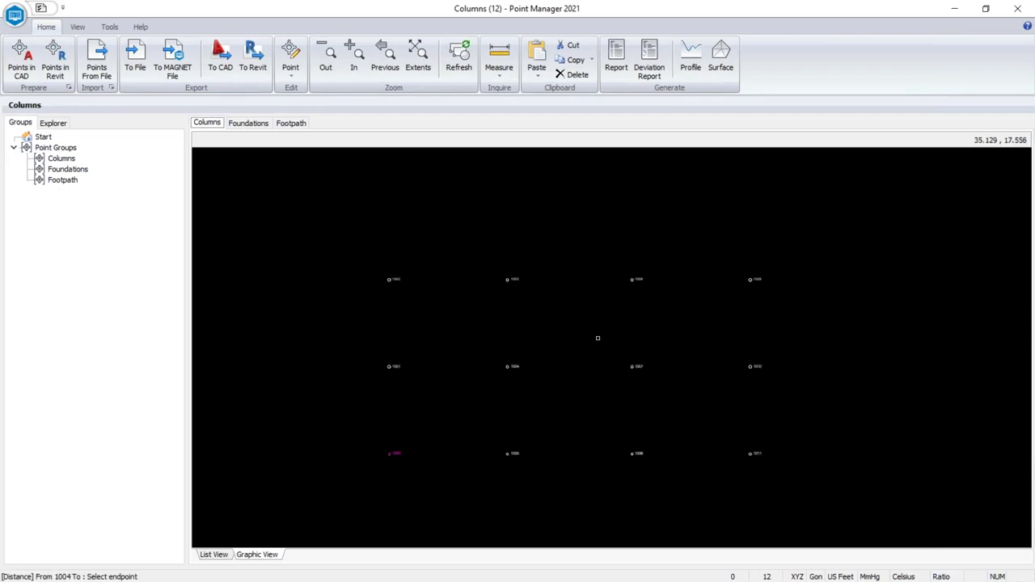
left_click(184, 71)
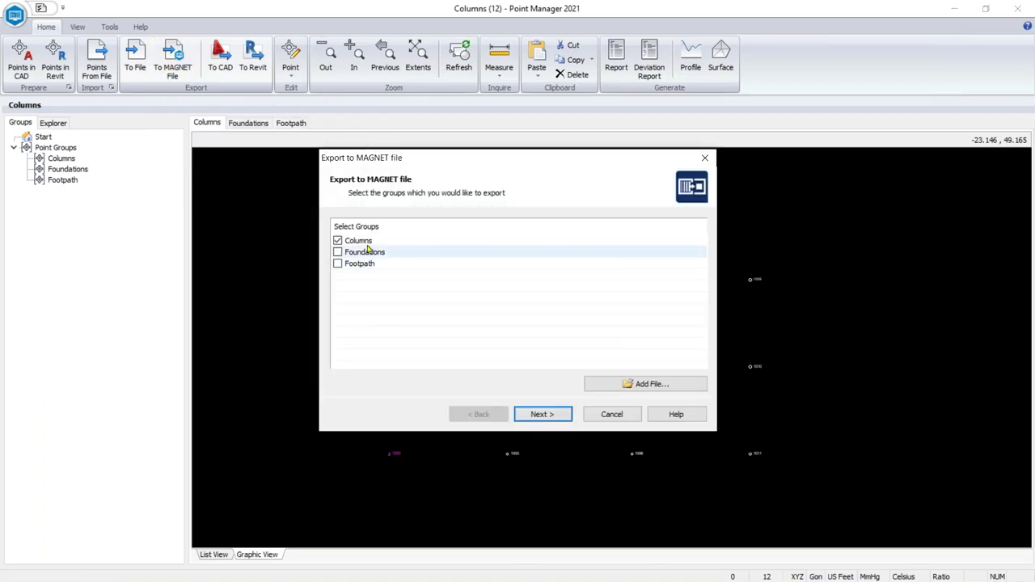
left_click(338, 252)
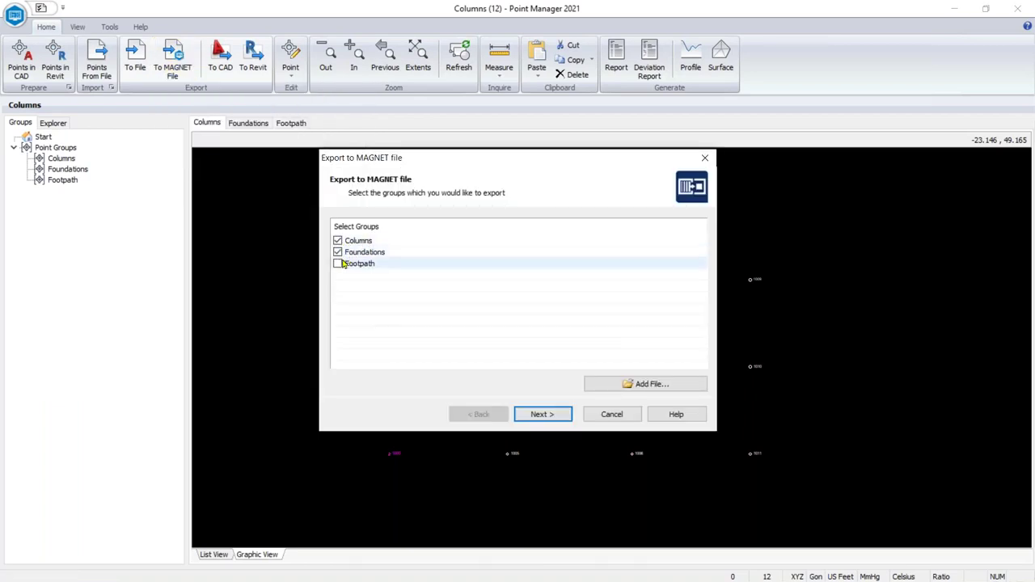
left_click(338, 265)
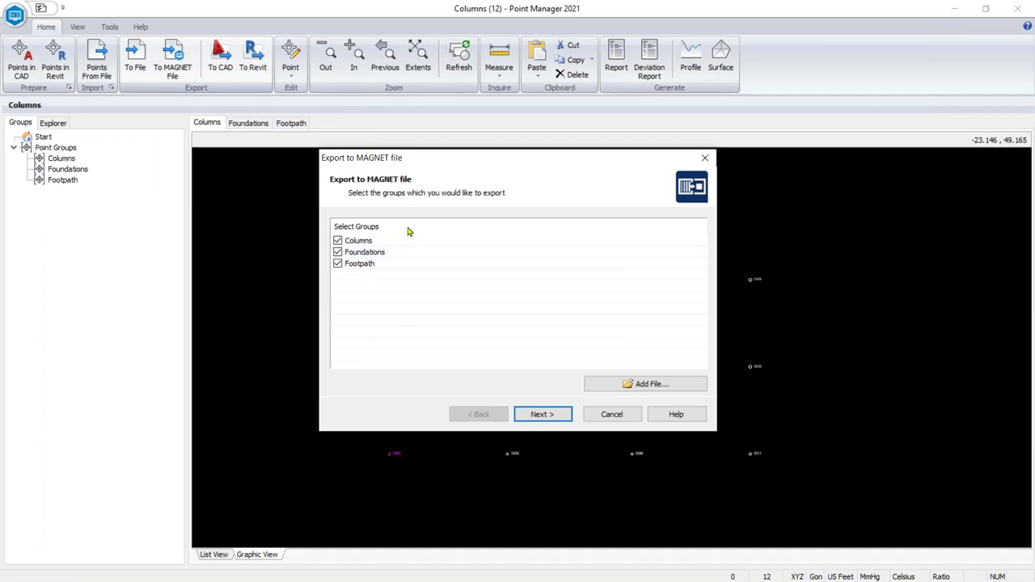
left_click(539, 415)
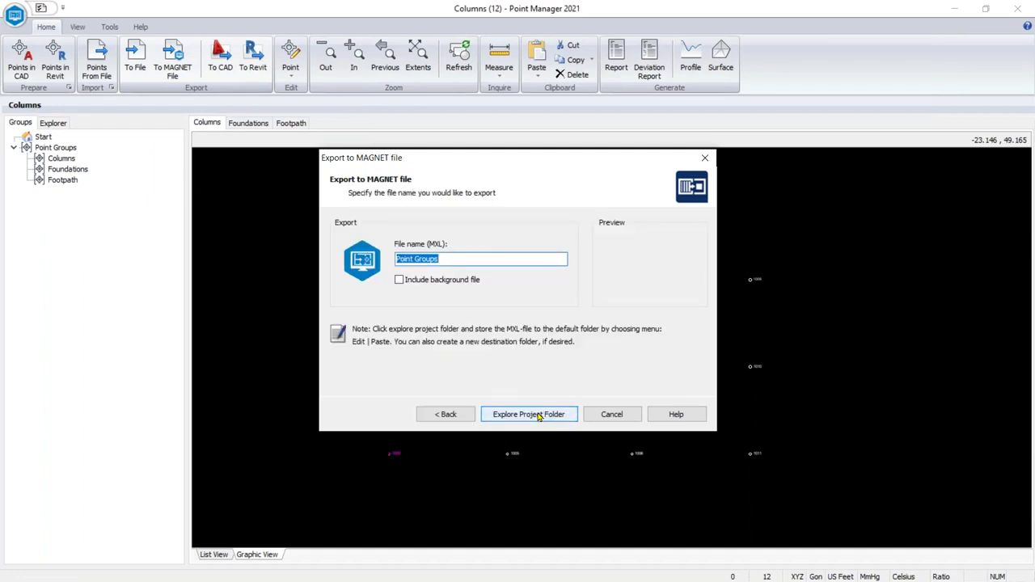
Step: Name the MXL export file Point Groups1, include the background file, and proceed to the project folder
left_click(479, 261)
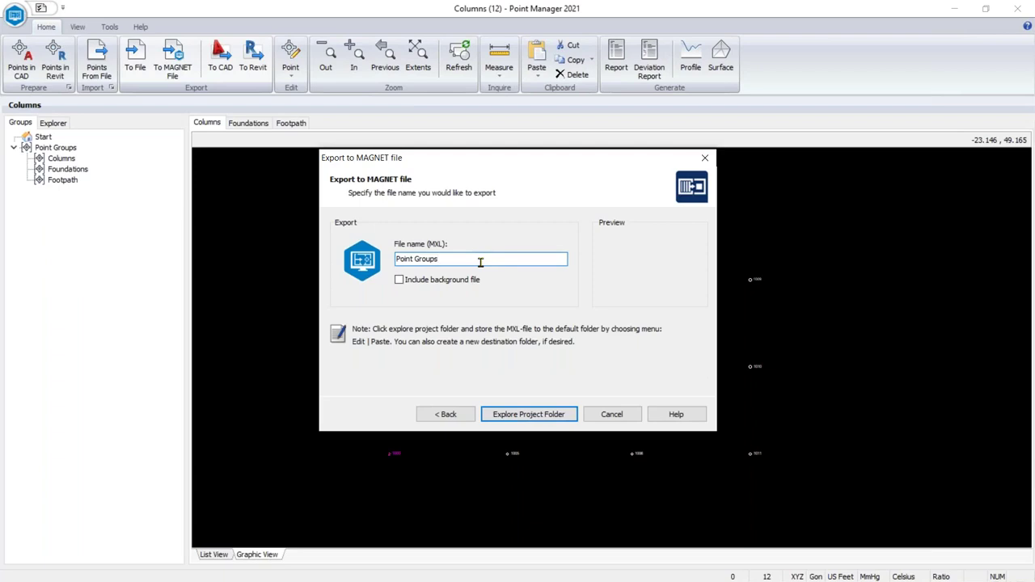
type("1")
left_click(398, 279)
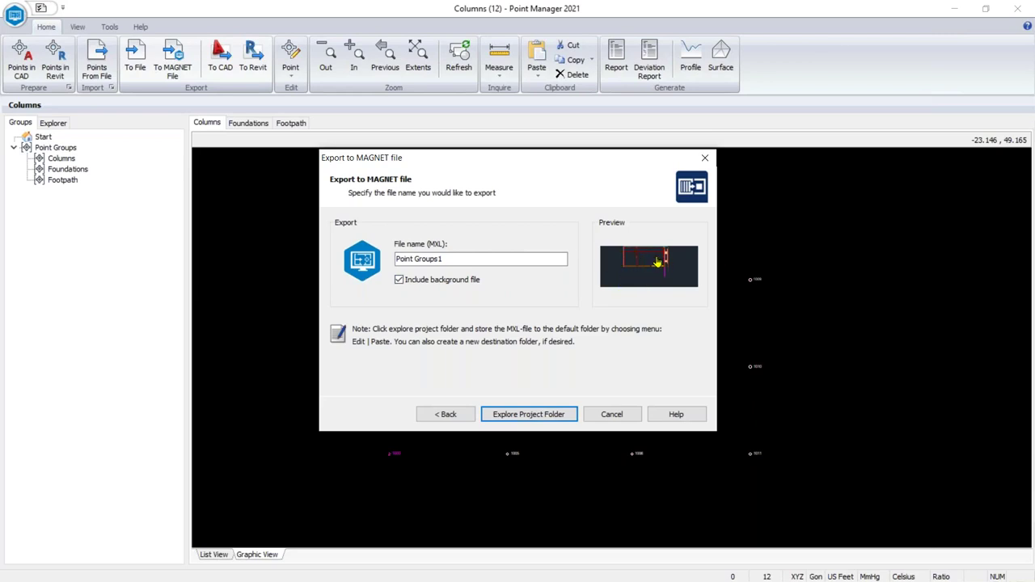
left_click(524, 414)
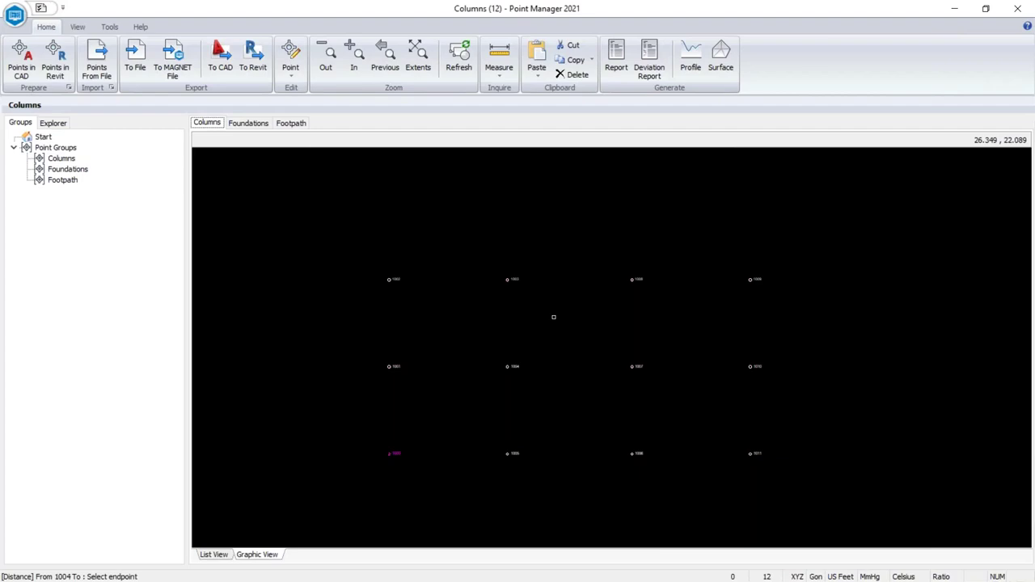
Step: Switch to File Explorer and paste the exported Point Groups1 MXL and DWG files into the Point_Manager folder on the Desktop
key("super+Tab")
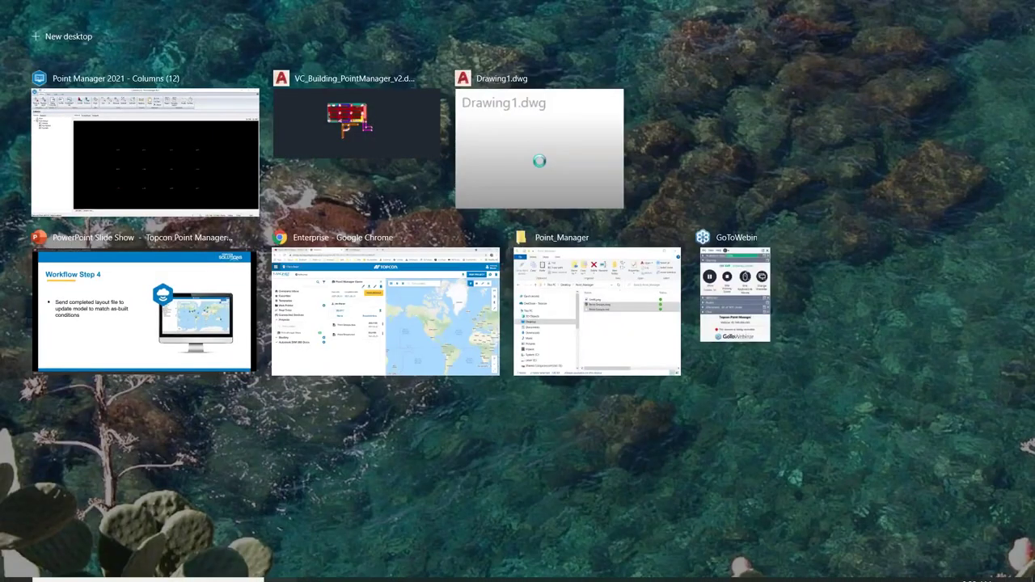
left_click(597, 311)
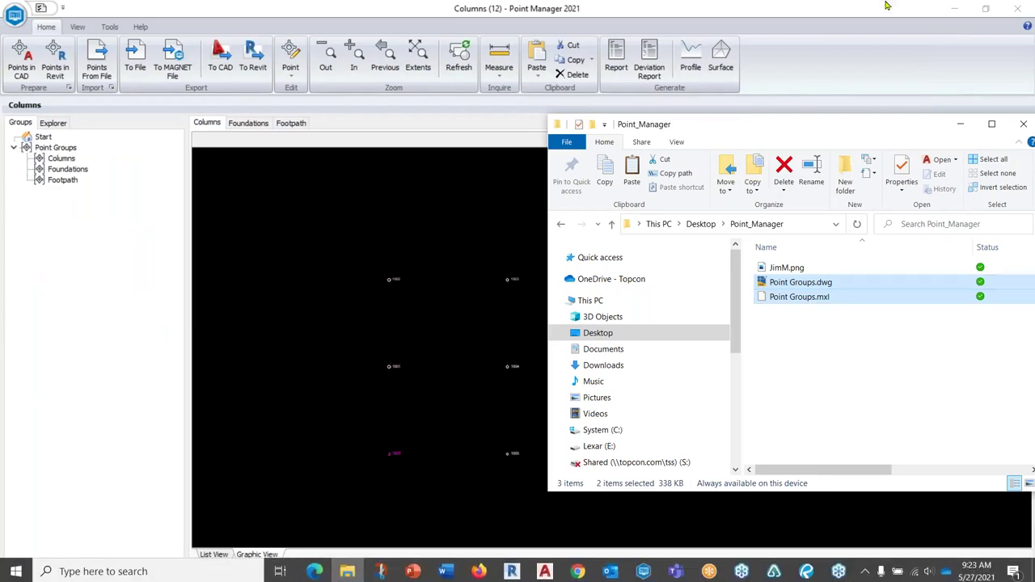
left_click_drag(871, 128, 611, 89)
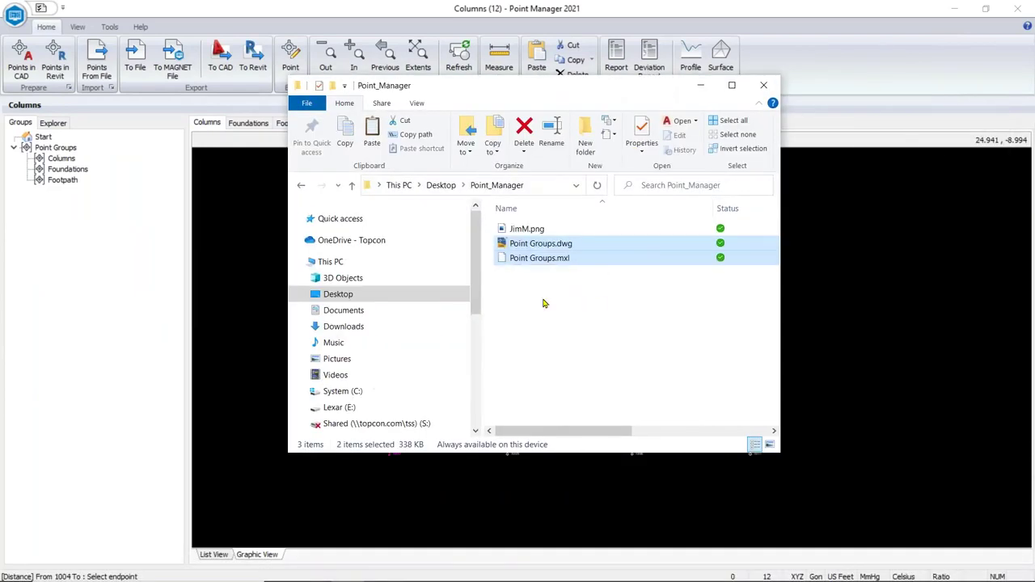
right_click(548, 307)
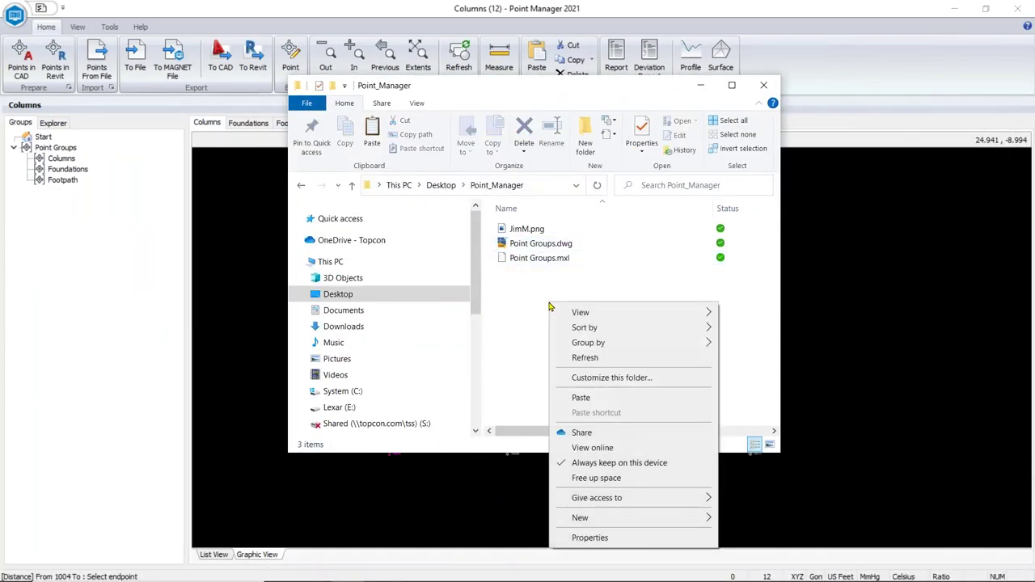
left_click(619, 397)
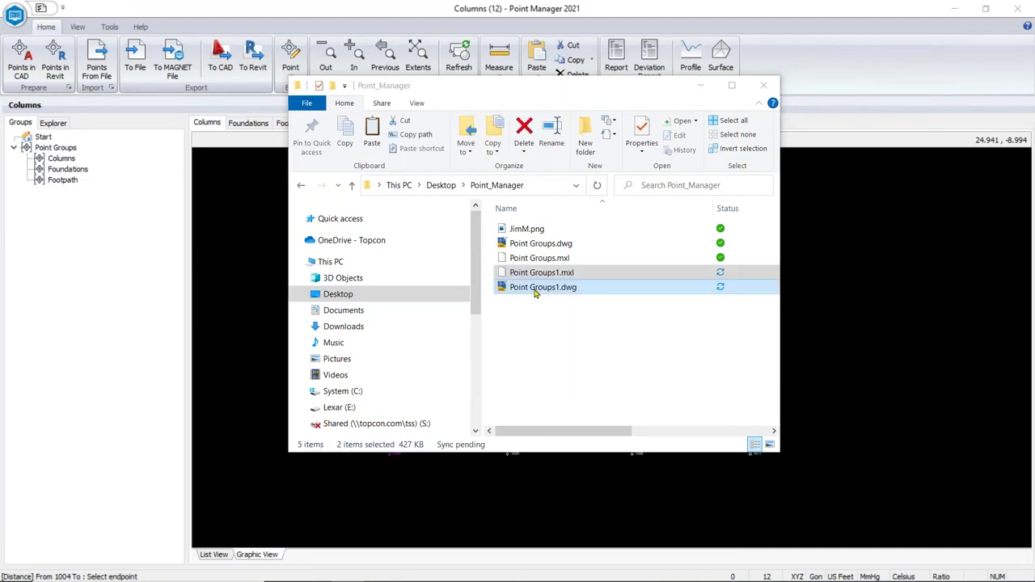
left_click(561, 343)
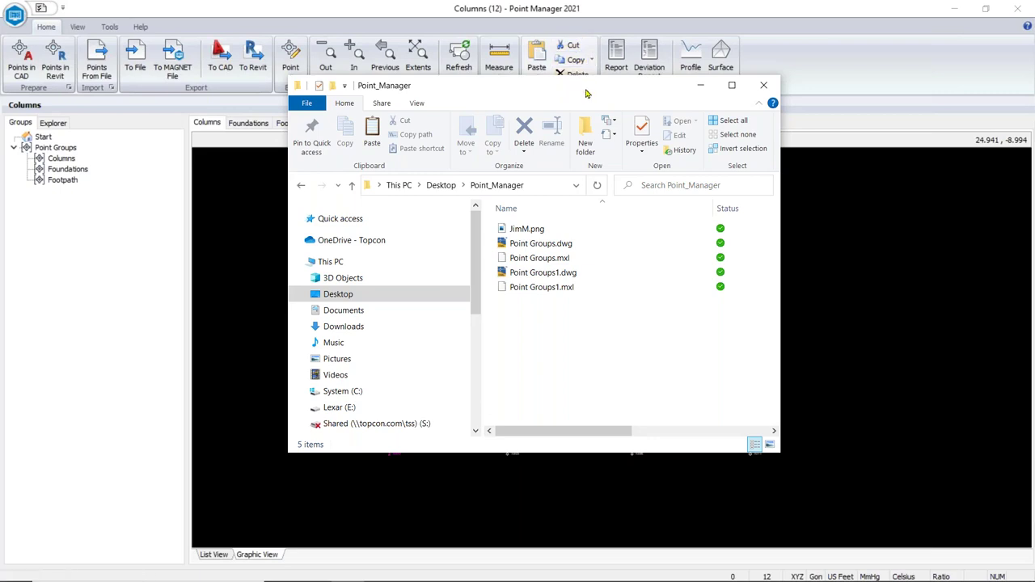
left_click_drag(584, 93, 402, 184)
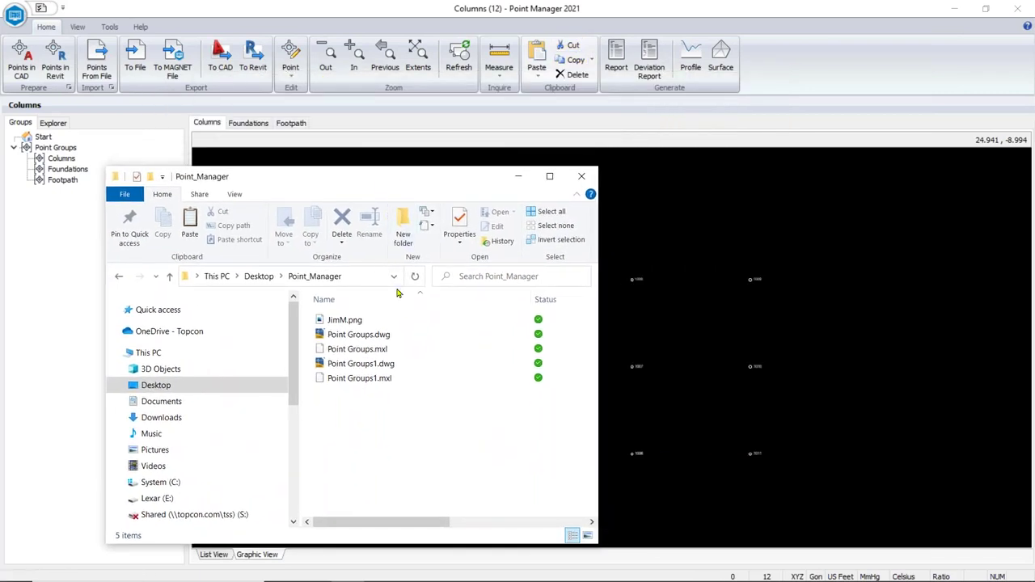
Step: Switch to MAGNET Enterprise in Chrome and open the Point Manager Demo project
key("super+Tab")
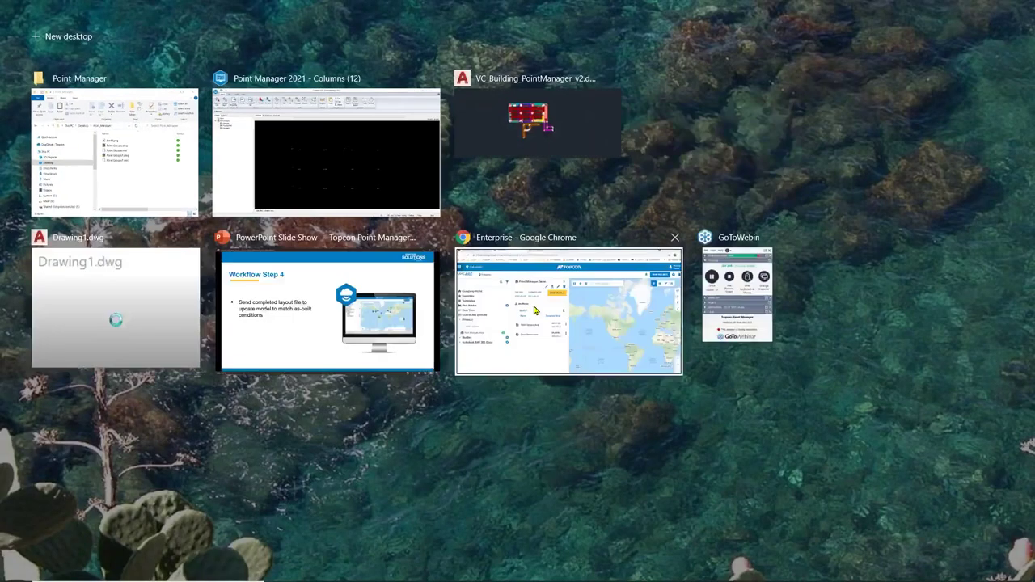
left_click(533, 310)
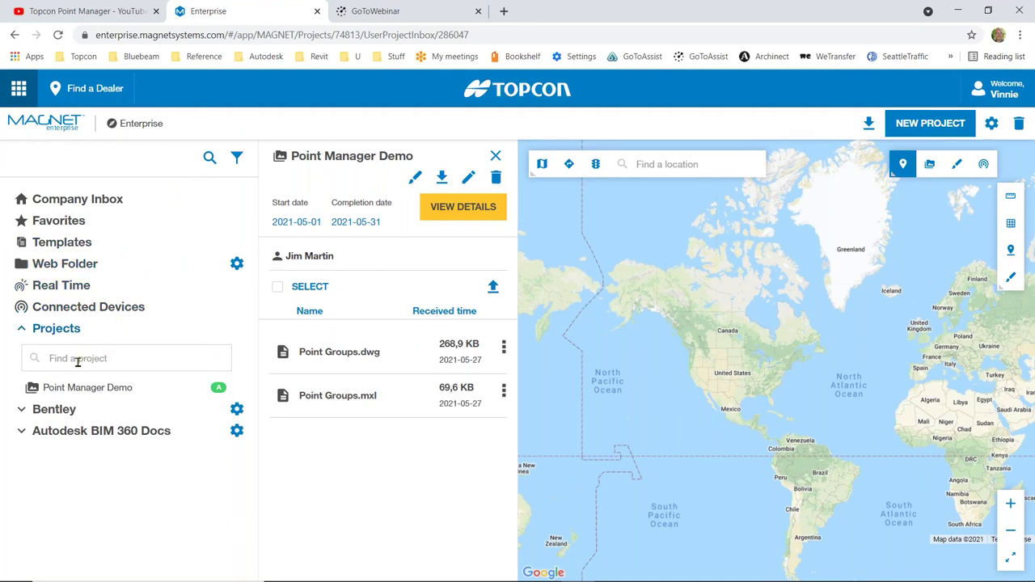
left_click(92, 396)
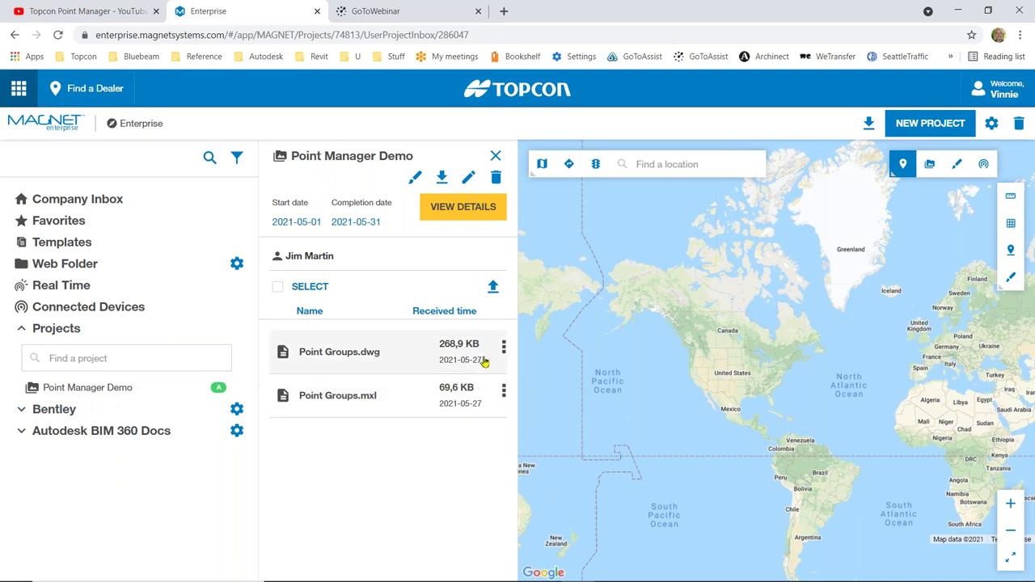
Step: Upload Point Groups1.dwg and Point Groups1.mxl from the Point_Manager folder into the current folder of the Point Manager Demo project
left_click(494, 289)
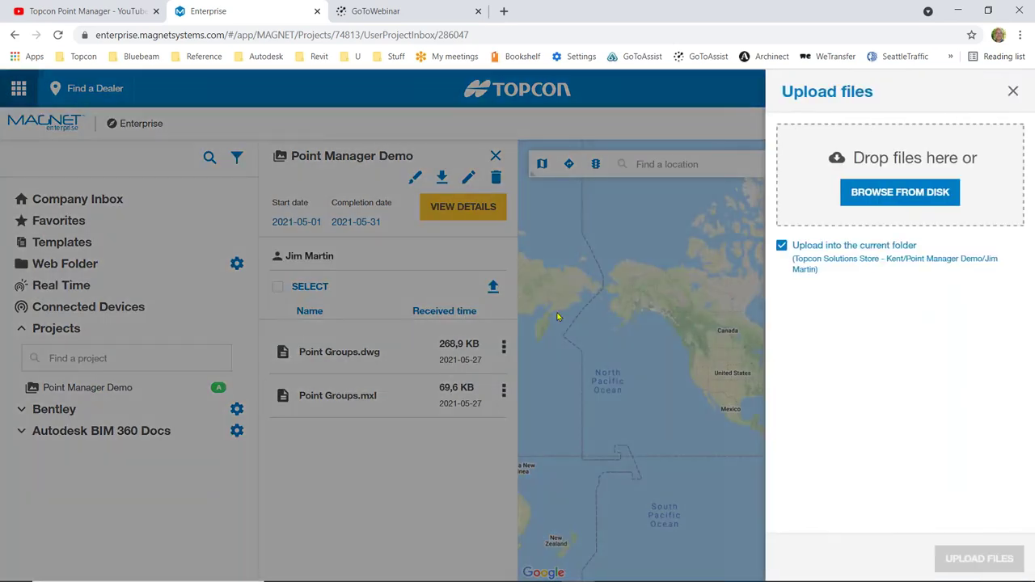
left_click(902, 194)
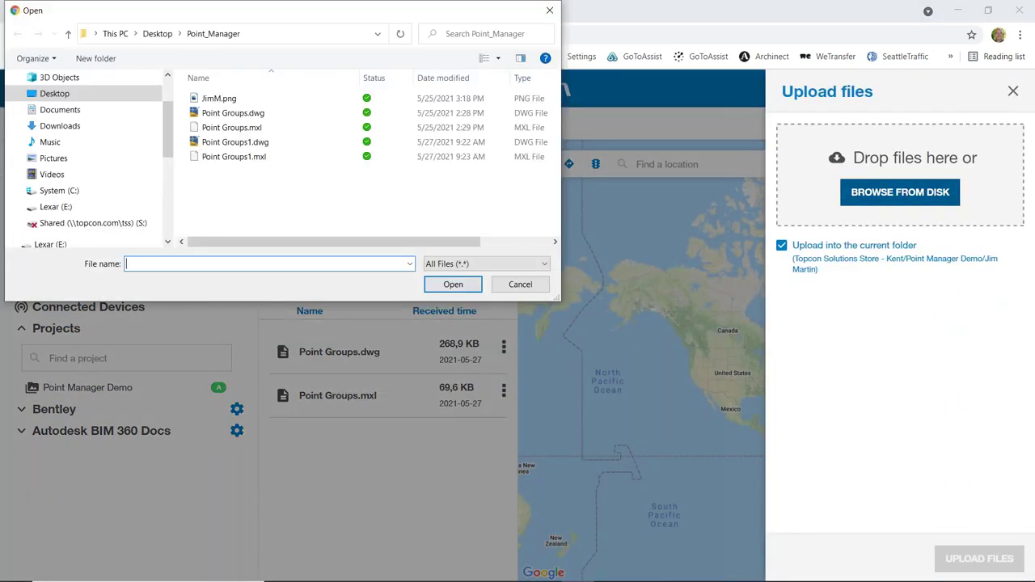
left_click_drag(261, 175, 264, 147)
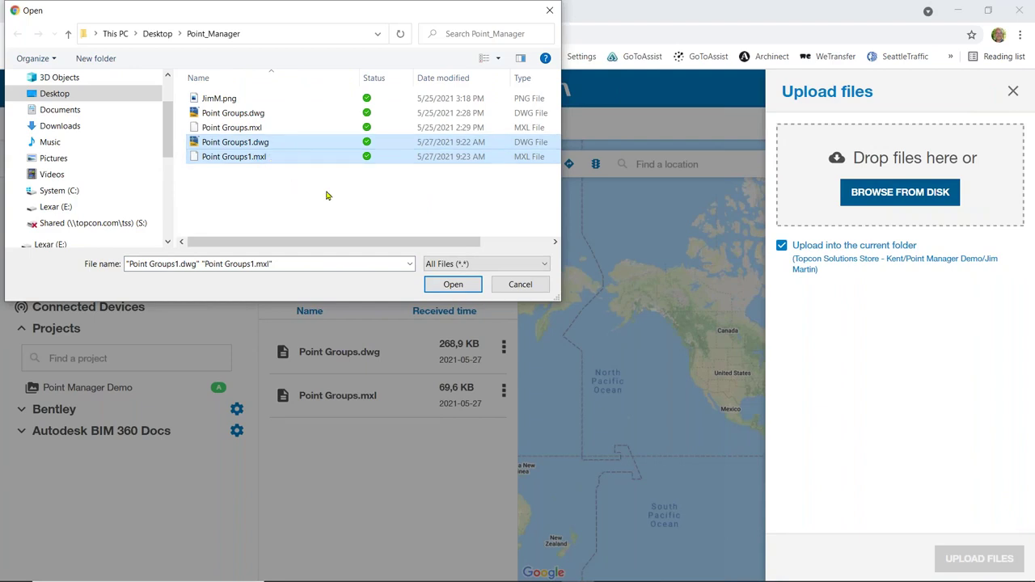
left_click(452, 284)
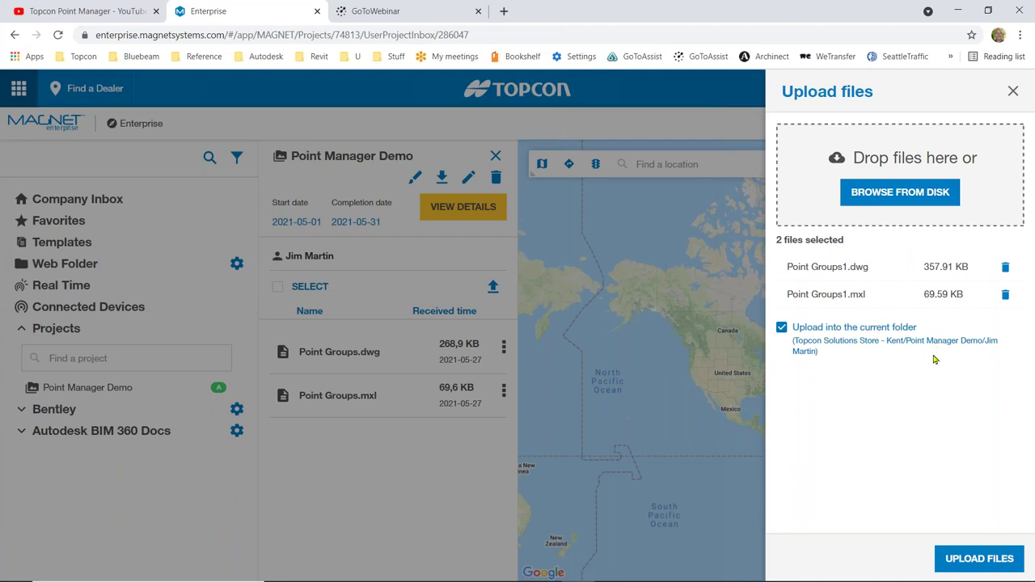
left_click(988, 558)
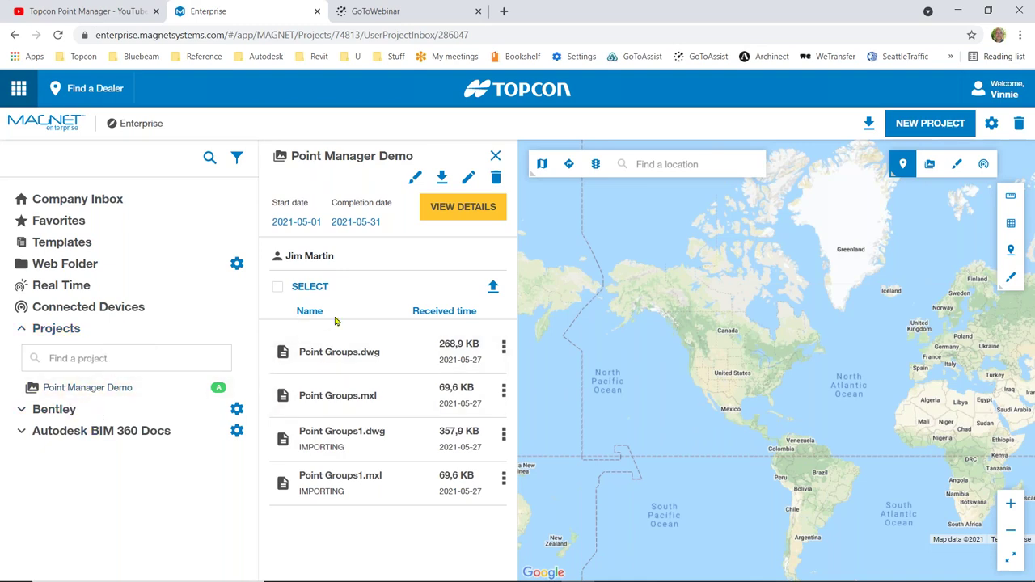
left_click(110, 390)
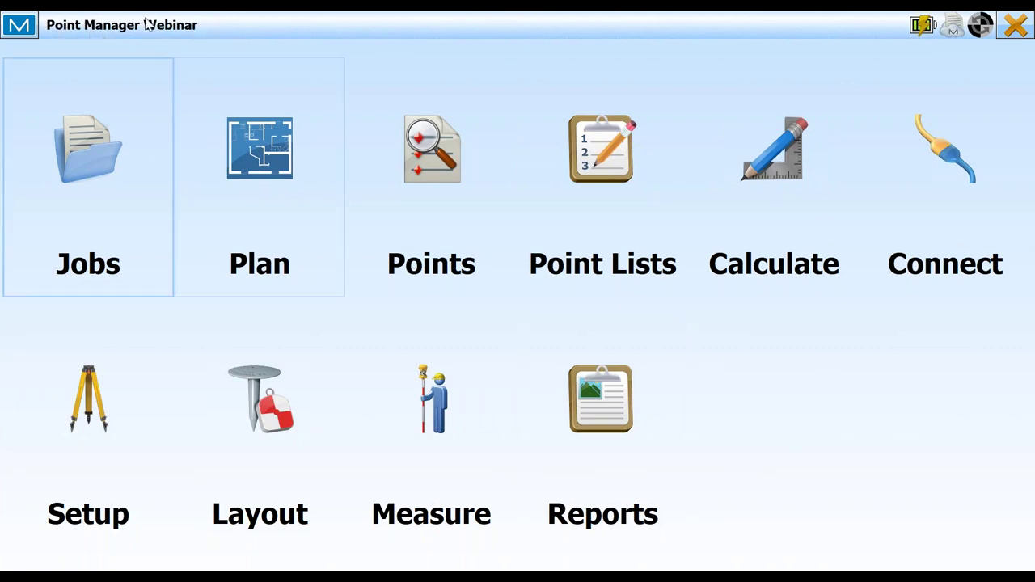
Step: In the field software's Point Manager Webinar job, download Point Groups1.dwg from the Point Manager Demo project on Enterprise
left_click(85, 154)
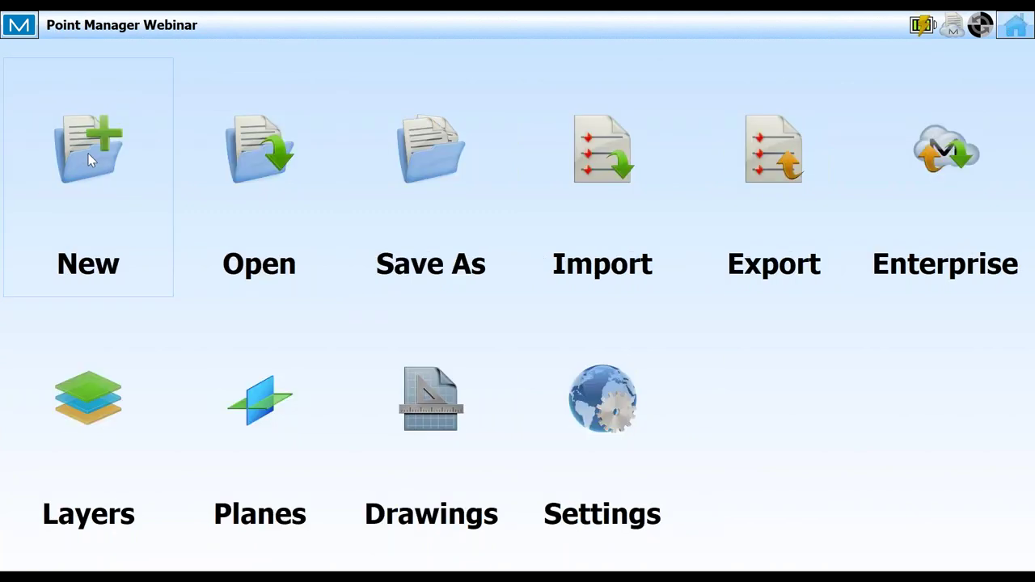
left_click(958, 162)
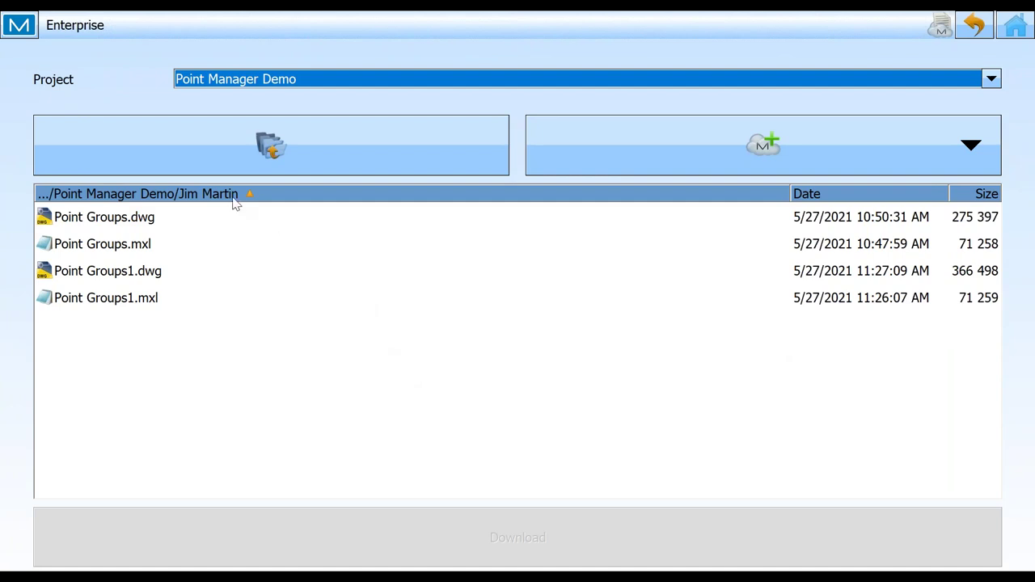
left_click(103, 277)
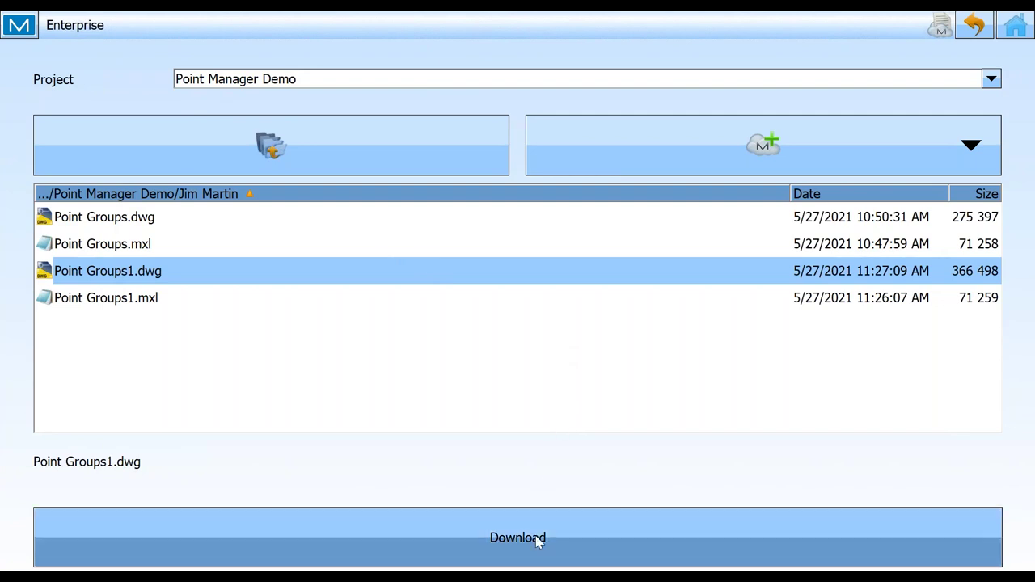
left_click(536, 538)
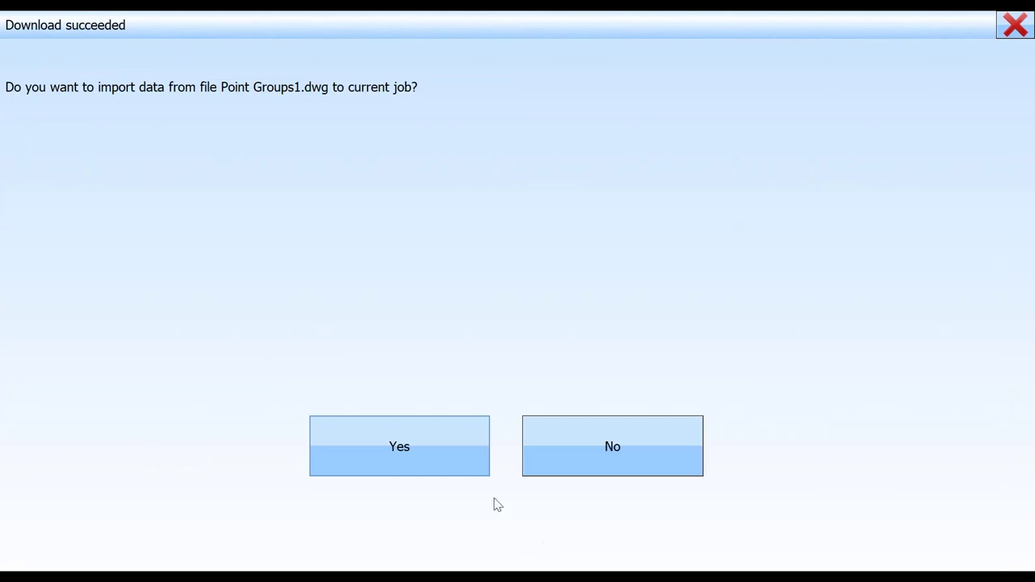
Step: Import the downloaded AutoCAD drawing into the current job as Multiple data, with Lines and all layers included
left_click(425, 450)
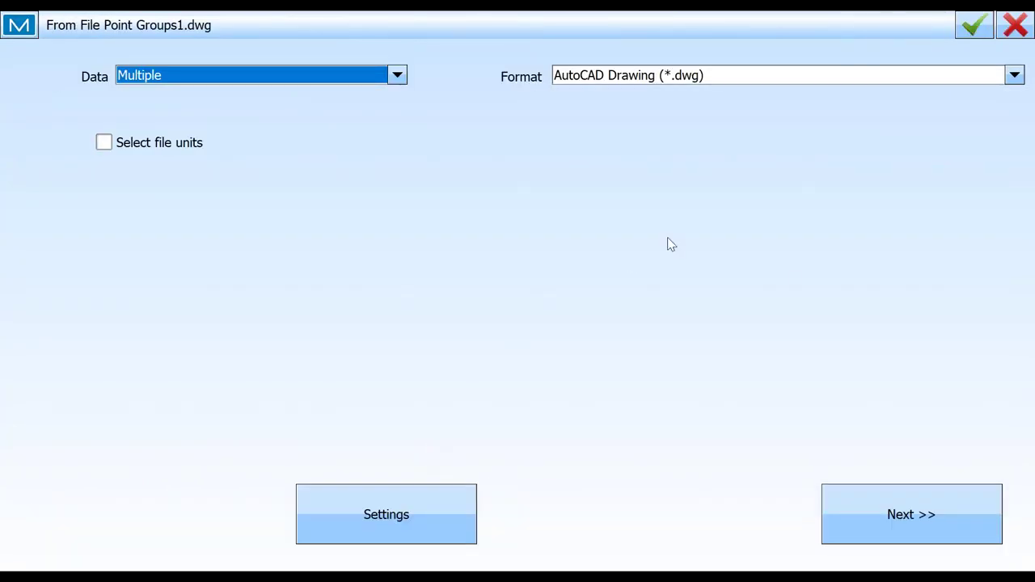
left_click(935, 522)
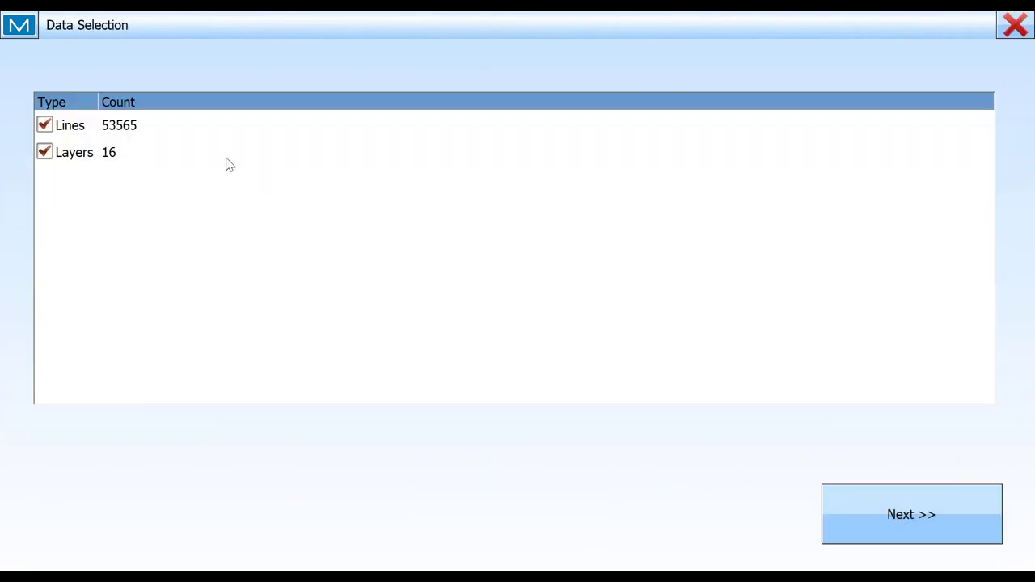
left_click(908, 512)
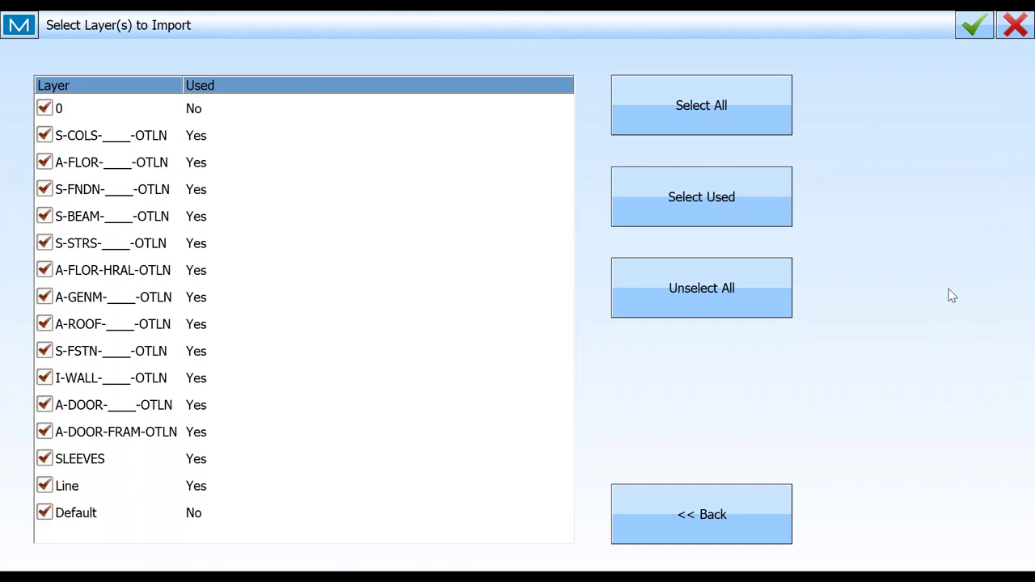
left_click(972, 25)
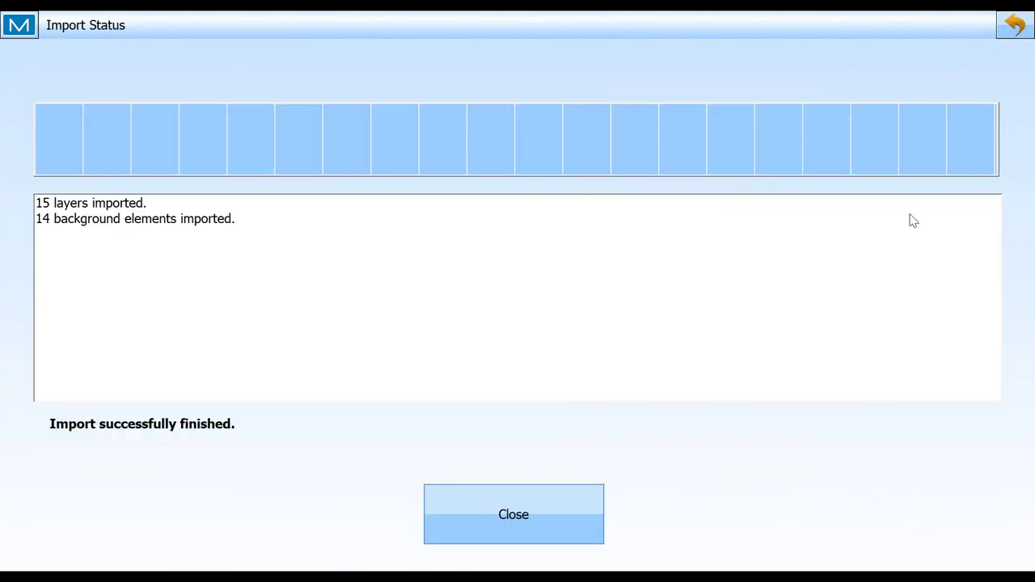
left_click(558, 520)
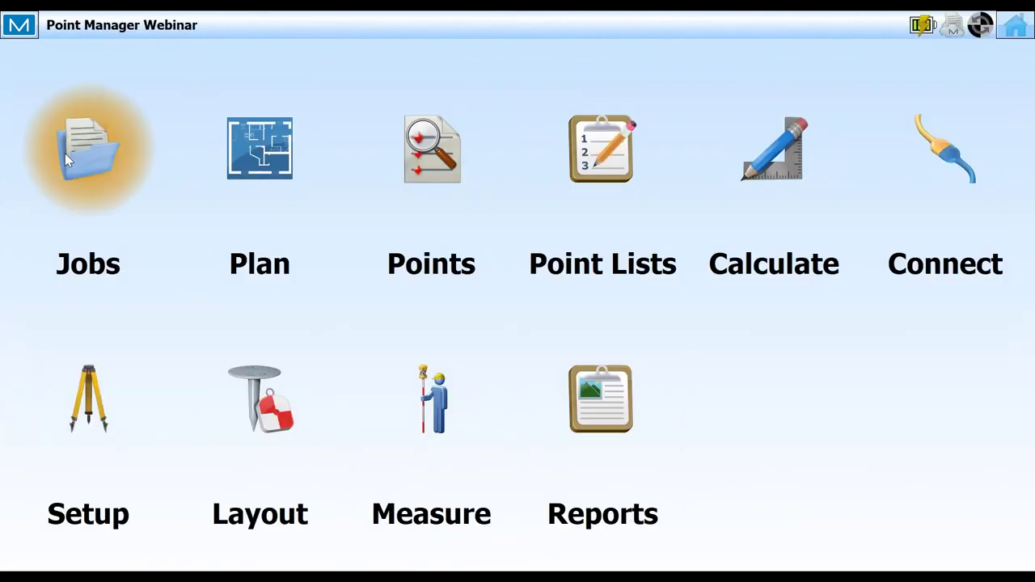
Step: Download Point Groups1.mxl from the Point Manager Demo project on Enterprise
left_click(64, 153)
left_click(940, 154)
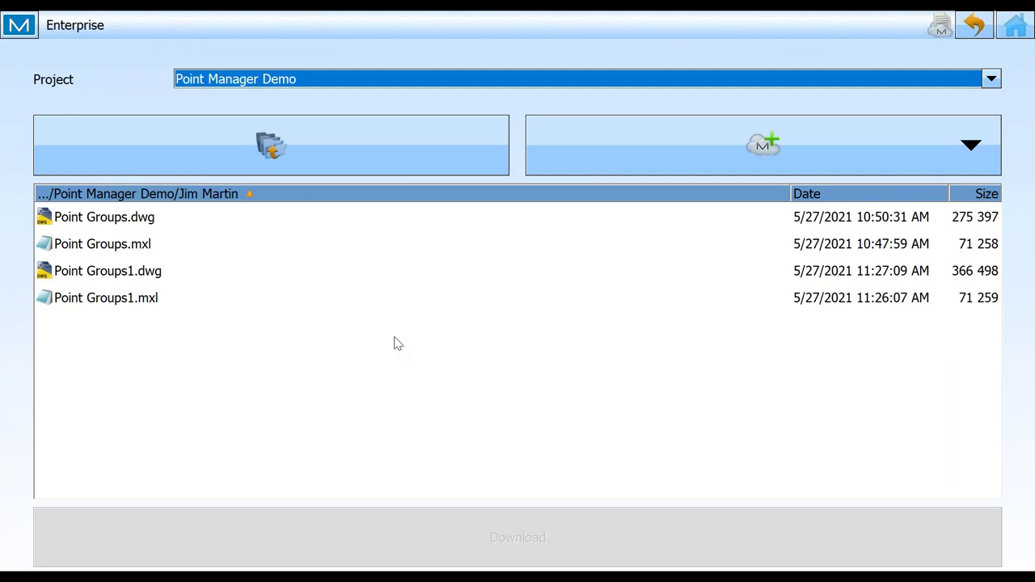
left_click(127, 299)
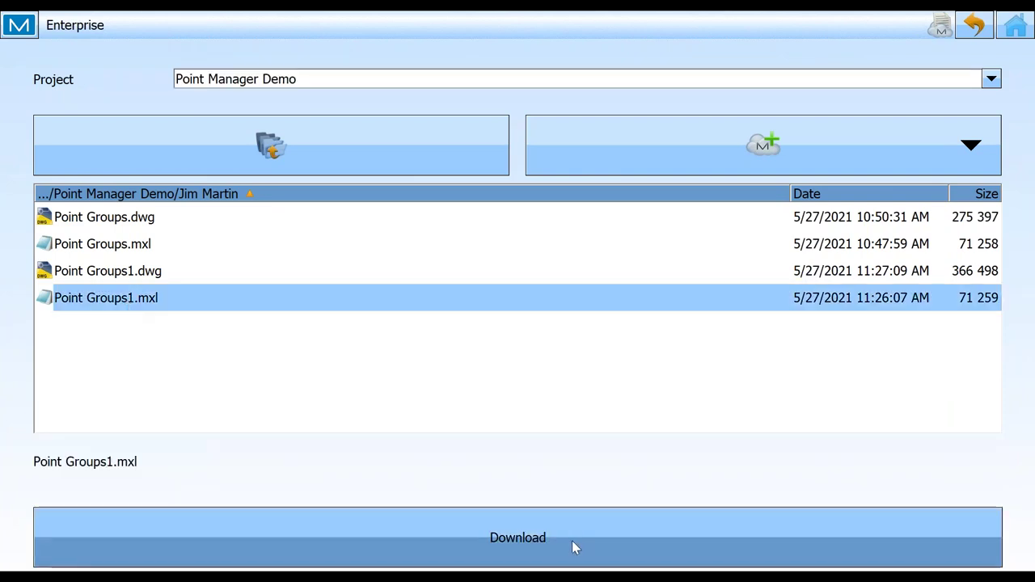
left_click(571, 547)
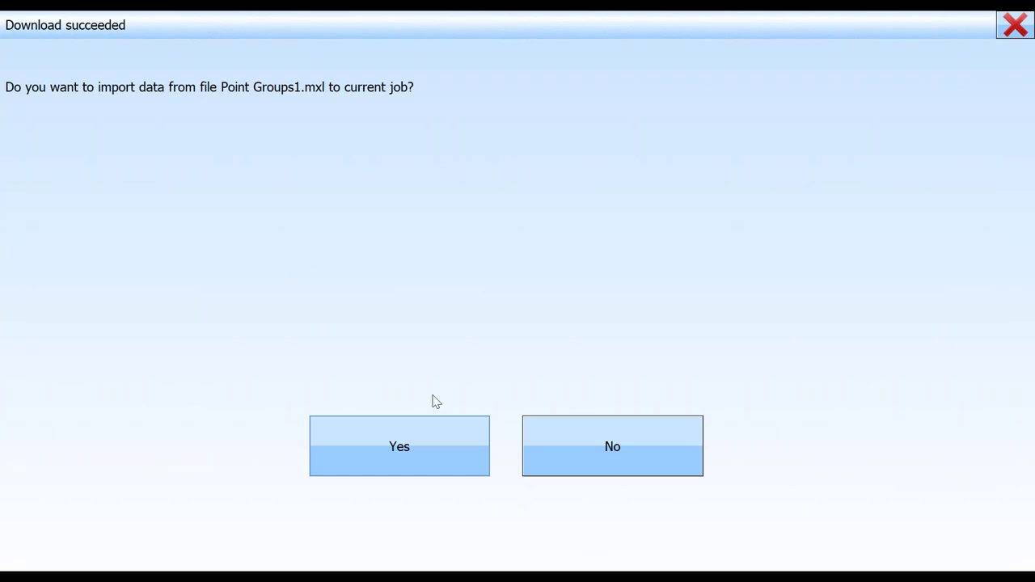
Step: Import the downloaded MAGNET XML file into the current job as Multiple data, with points, codes and the column, foundation and footpath layers
left_click(434, 451)
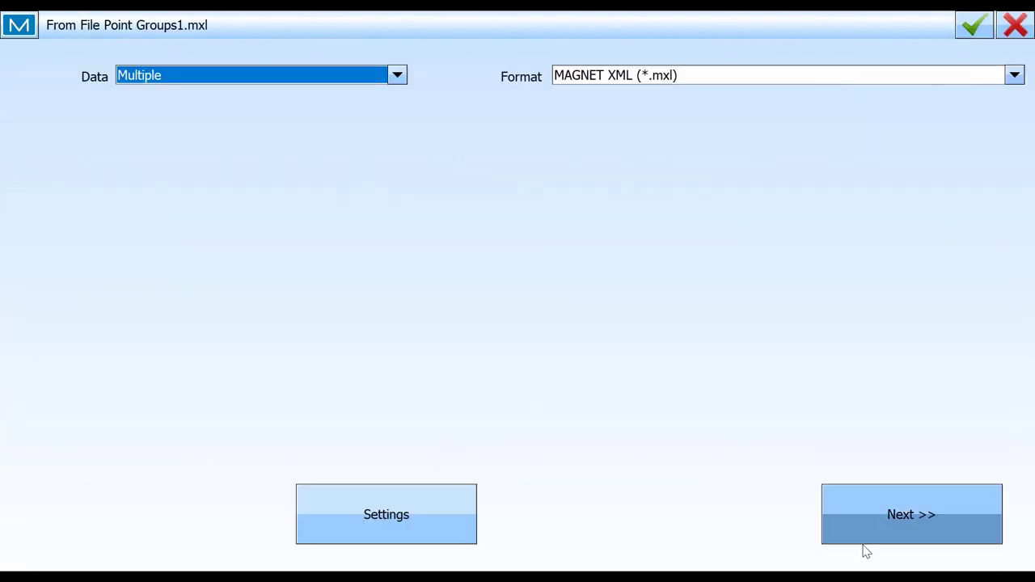
left_click(879, 530)
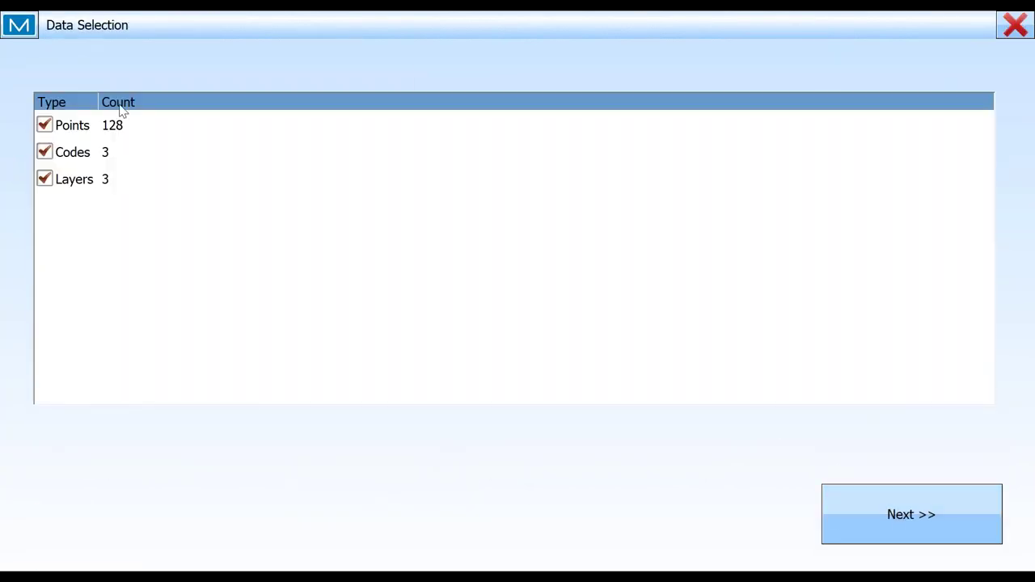
left_click(904, 527)
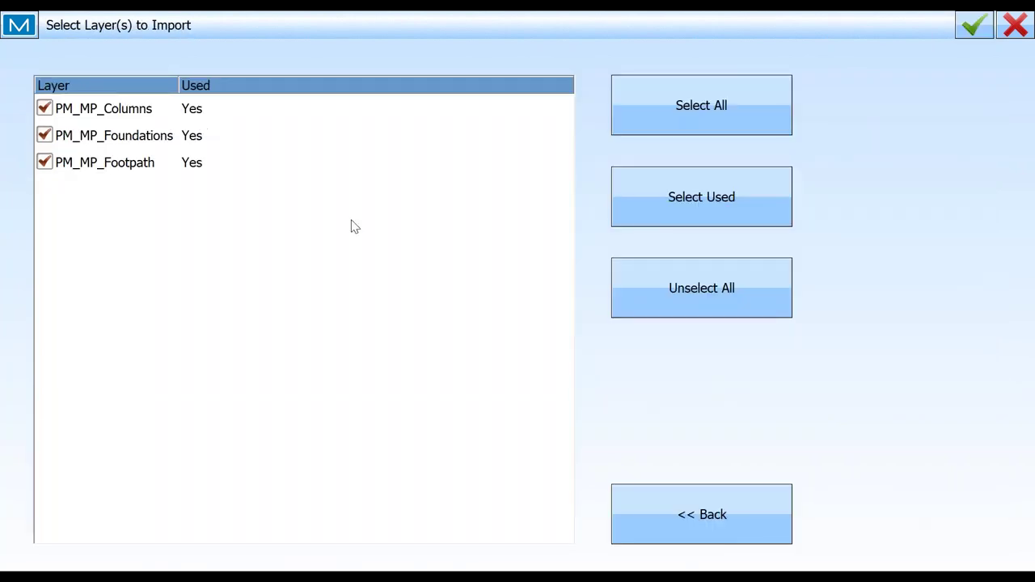
left_click(971, 29)
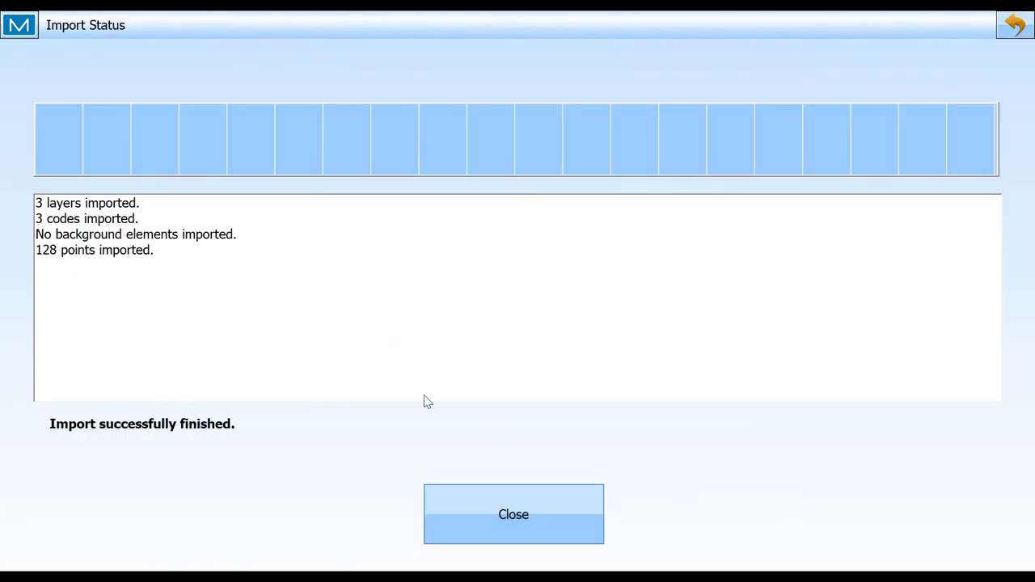
left_click(532, 516)
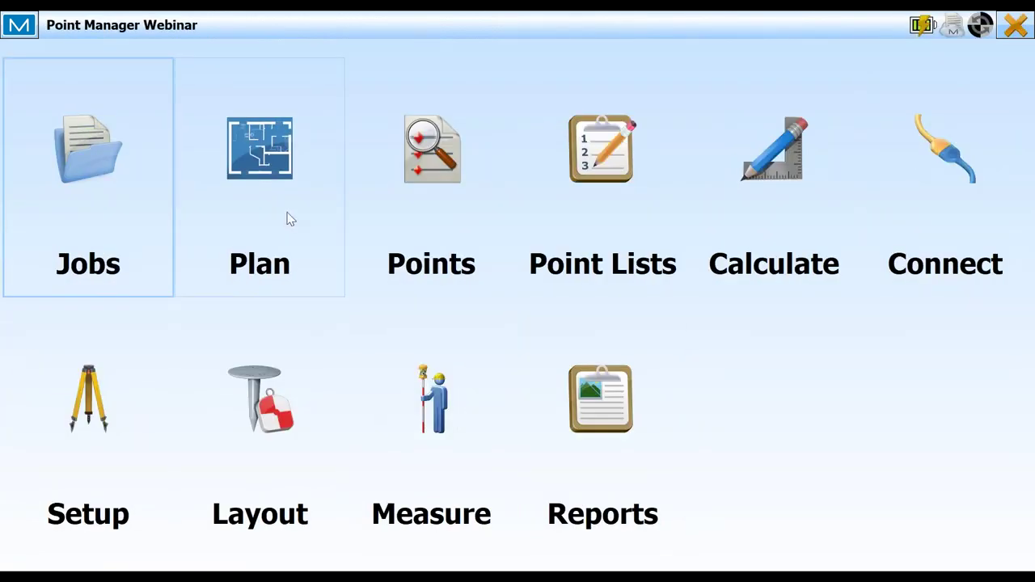
Step: Open the plan, examine the imported points and building background in 3D from an angle, and return to the 2D view
left_click(265, 168)
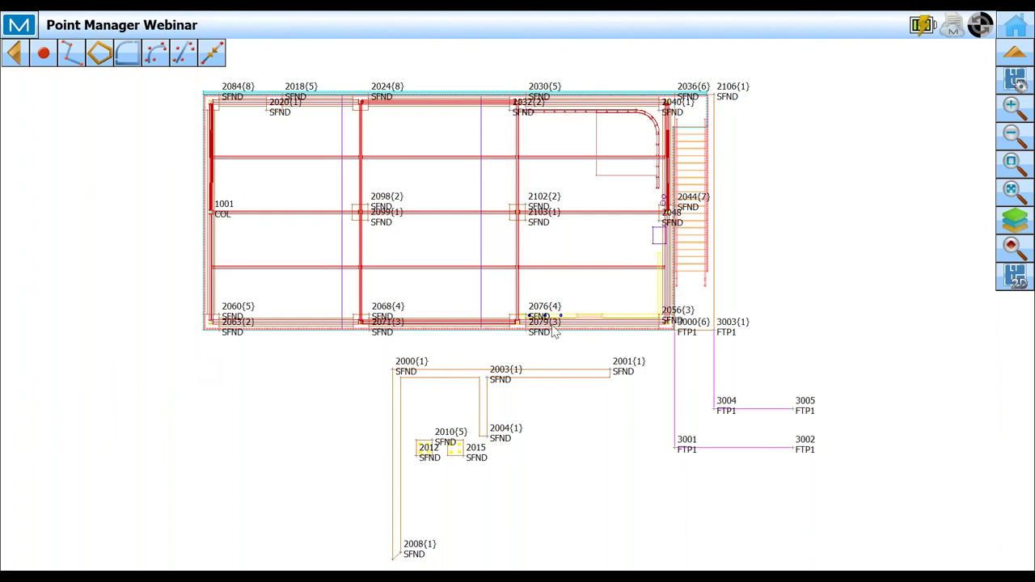
left_click(1017, 280)
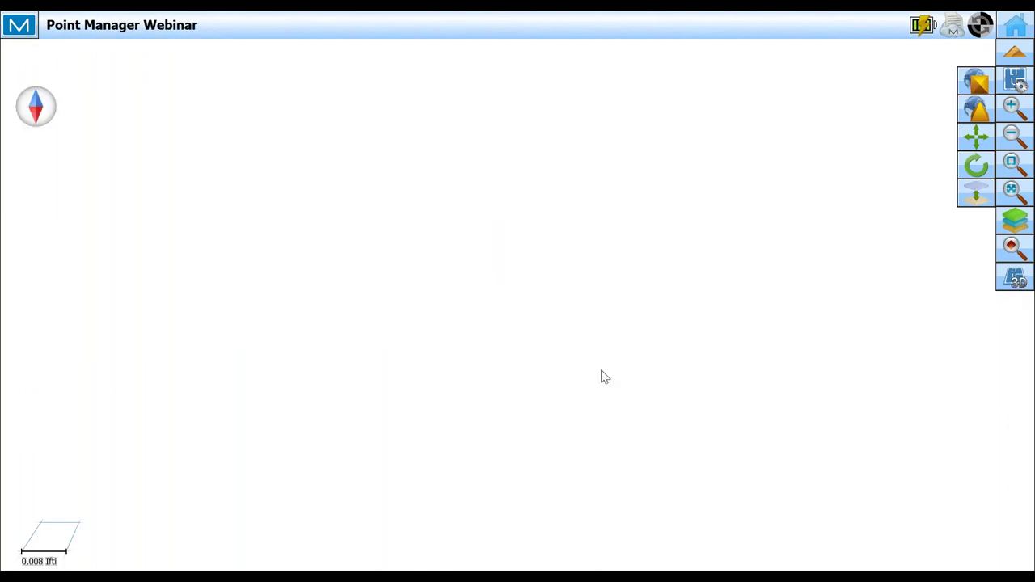
scroll(431, 323, "up", 5)
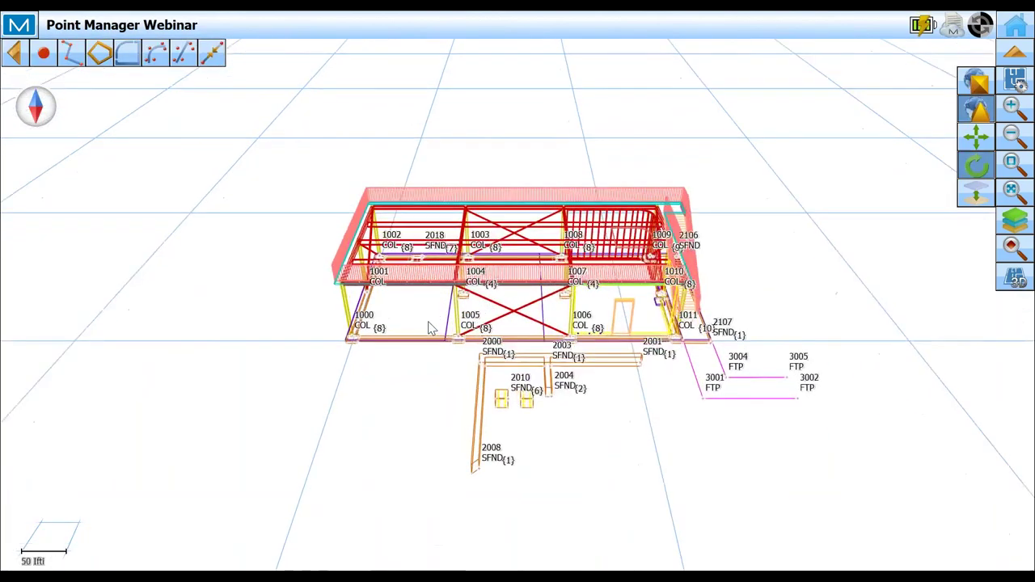
left_click_drag(420, 372, 663, 380)
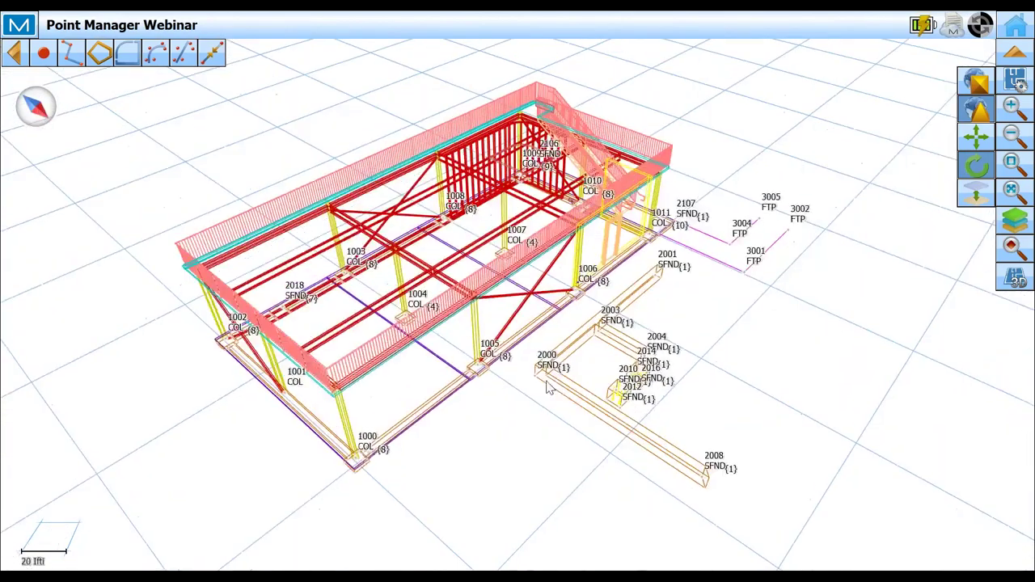
left_click(1015, 280)
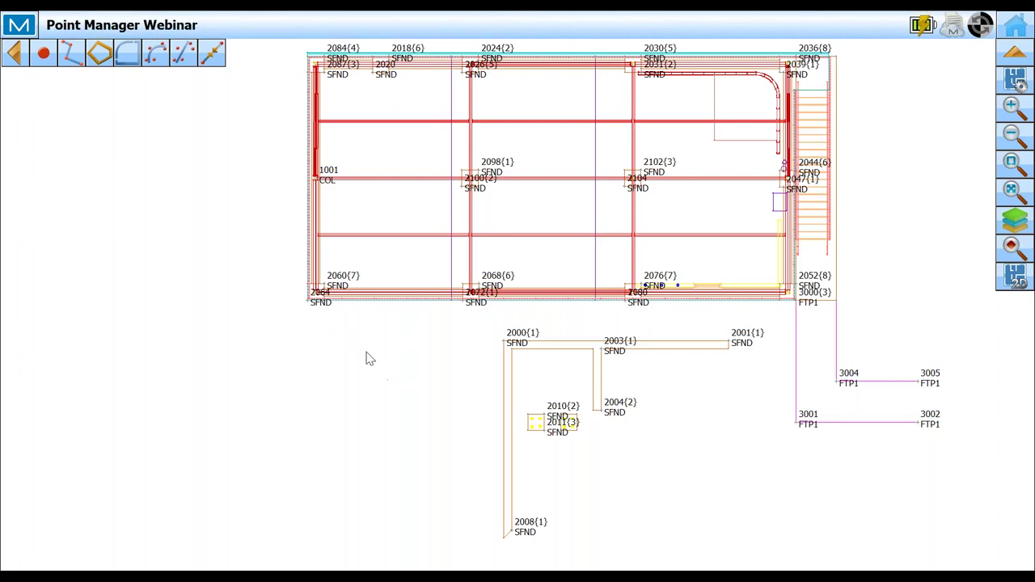
Step: Calculate a new point in direction from column point 1000, with direction 180° and a forward distance of 5 ft
scroll(318, 297, "up", 6)
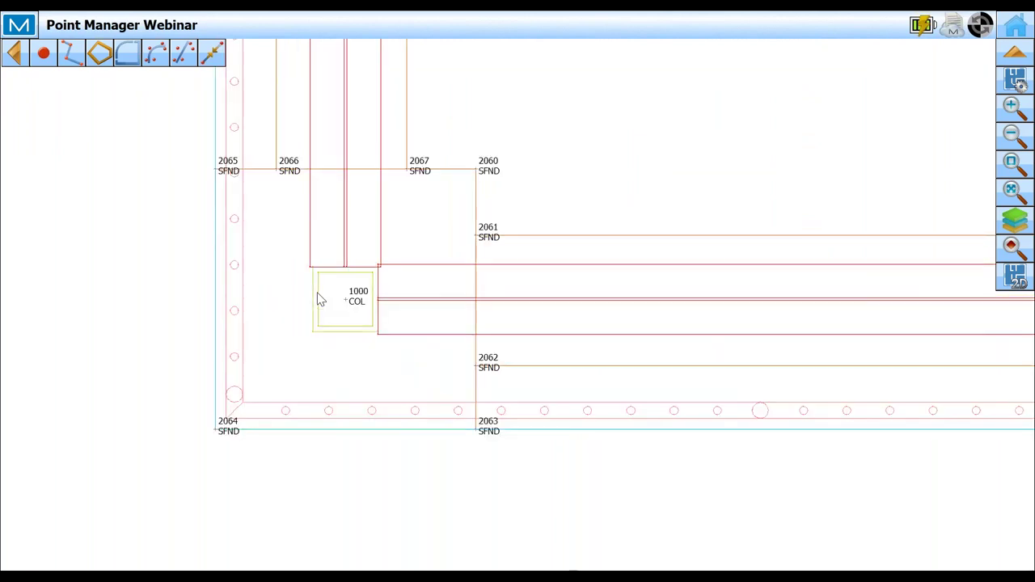
left_click(374, 308)
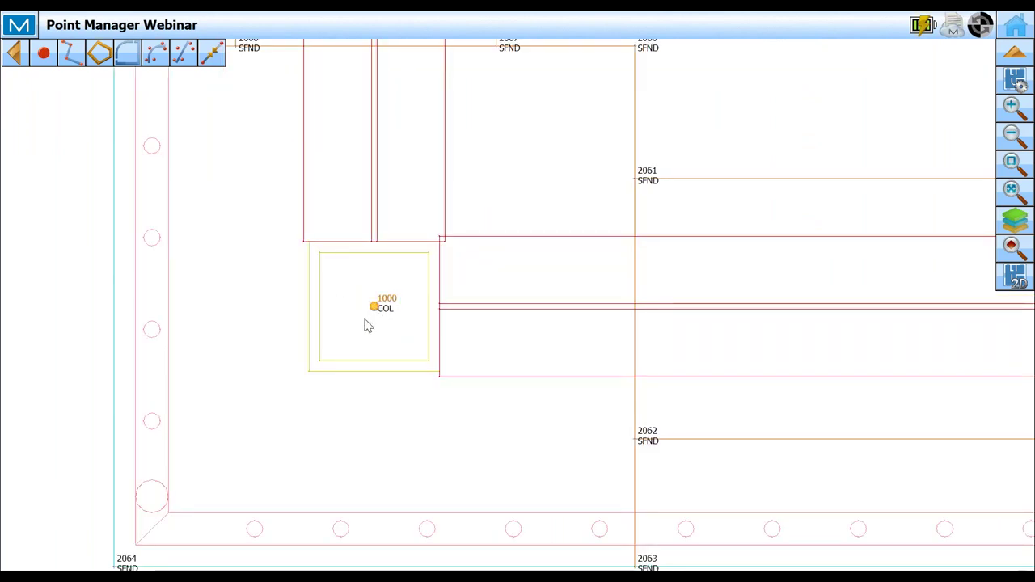
right_click(514, 276)
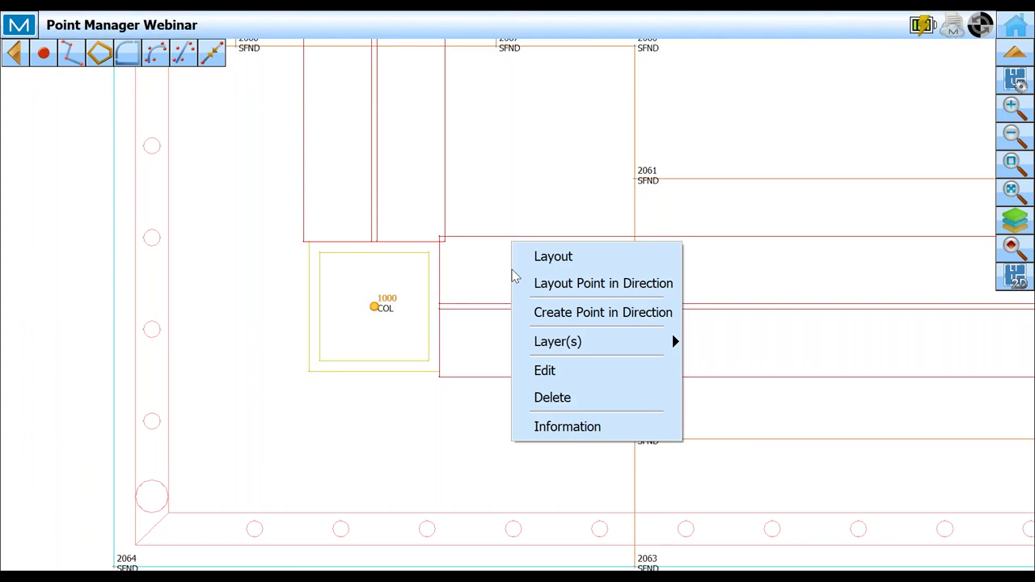
left_click(563, 318)
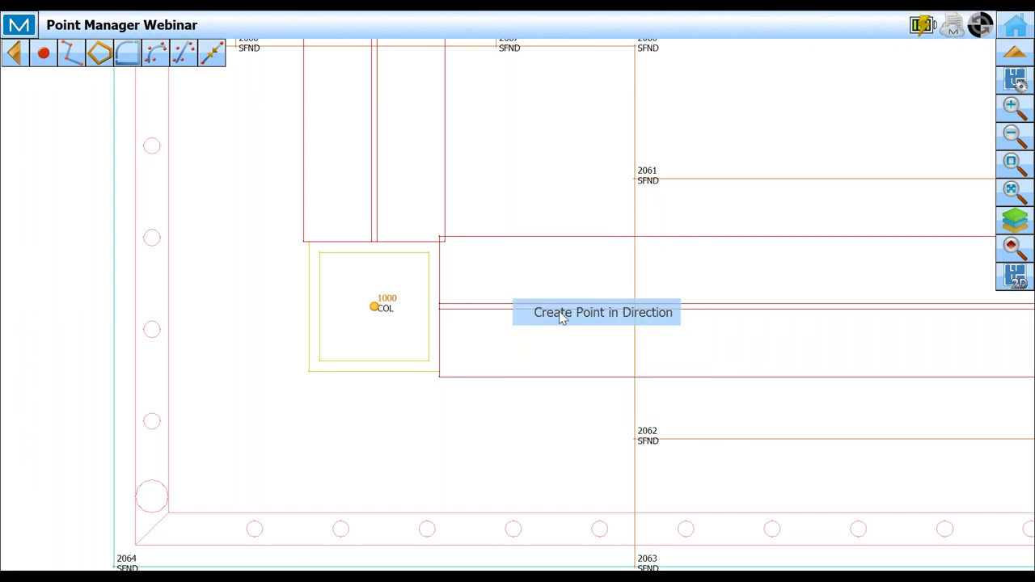
left_click(213, 191)
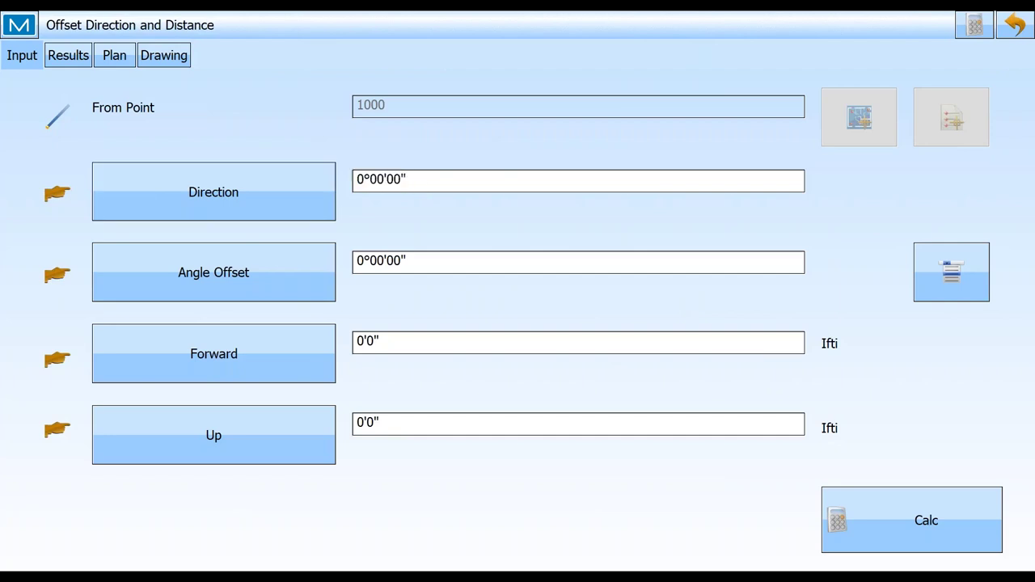
type("180")
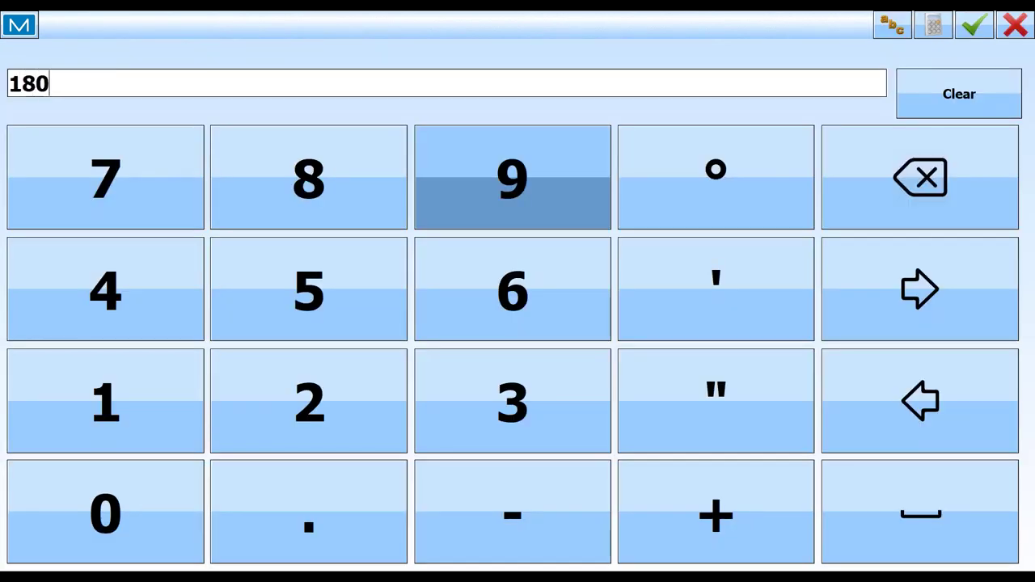
left_click(974, 26)
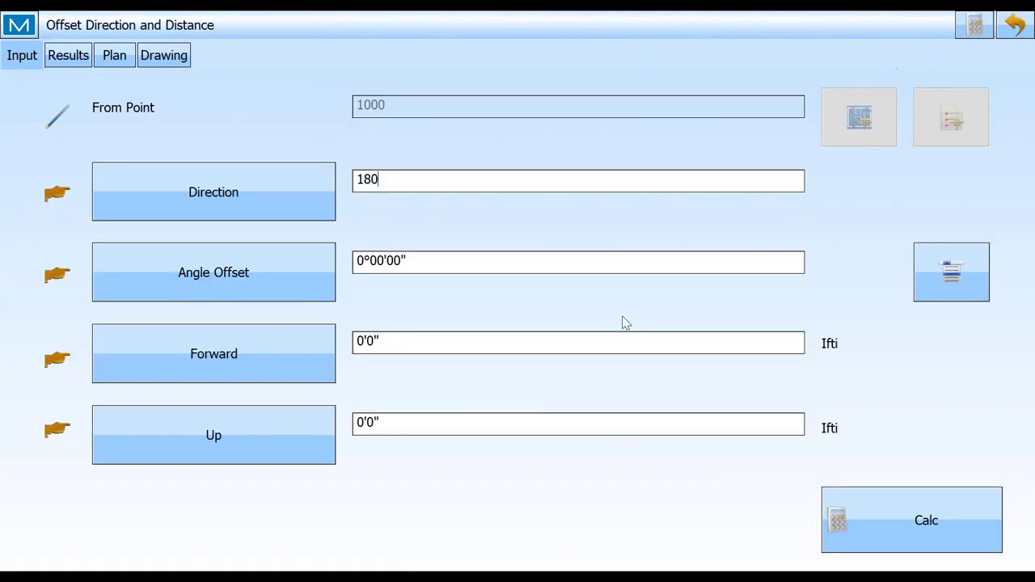
left_click(479, 348)
type("5")
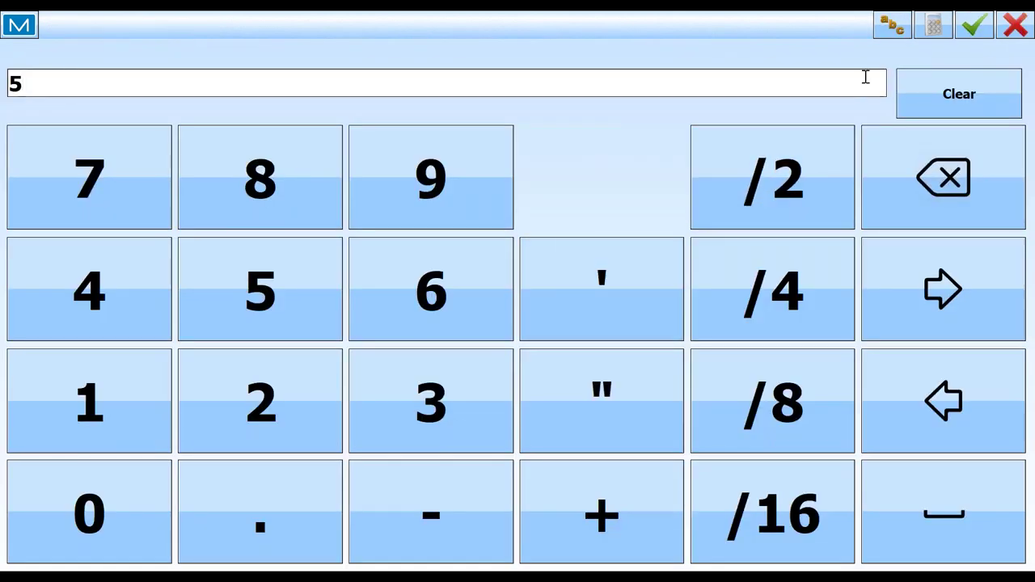
left_click(975, 26)
left_click(926, 526)
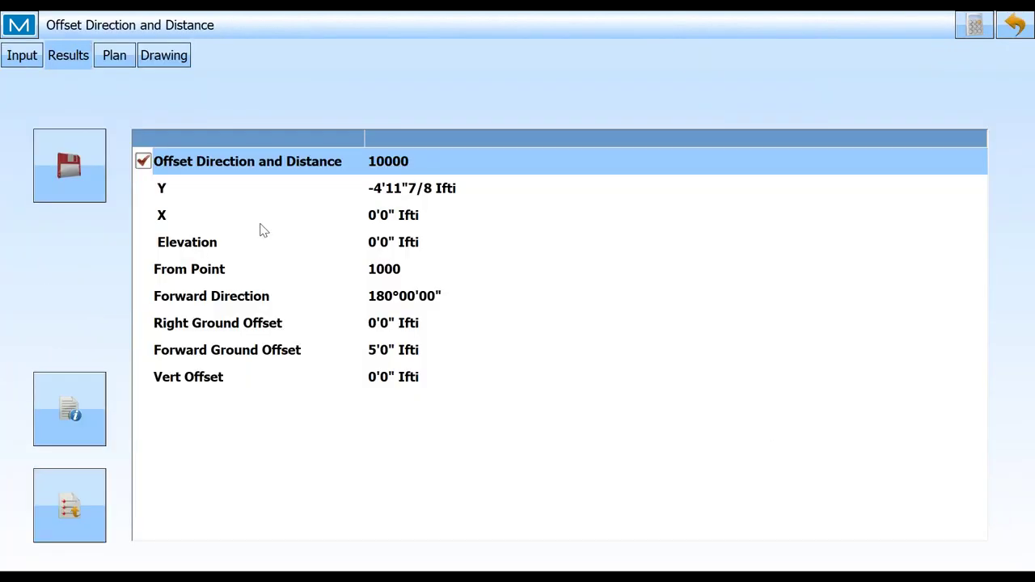
Step: Check the drawing of the calculated offset from point 1000, save the new point to the job, and return to the plan
left_click(164, 55)
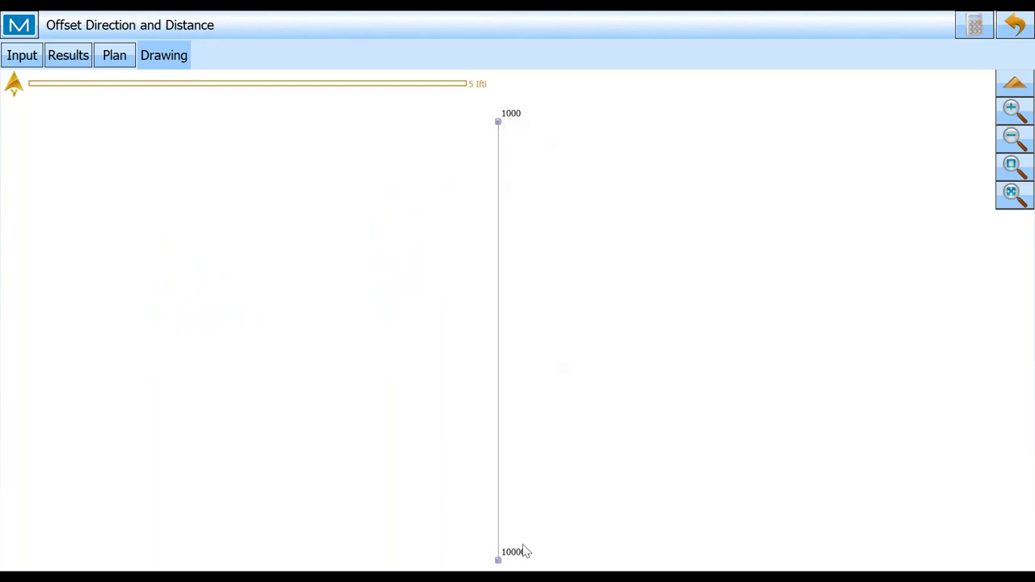
left_click(71, 56)
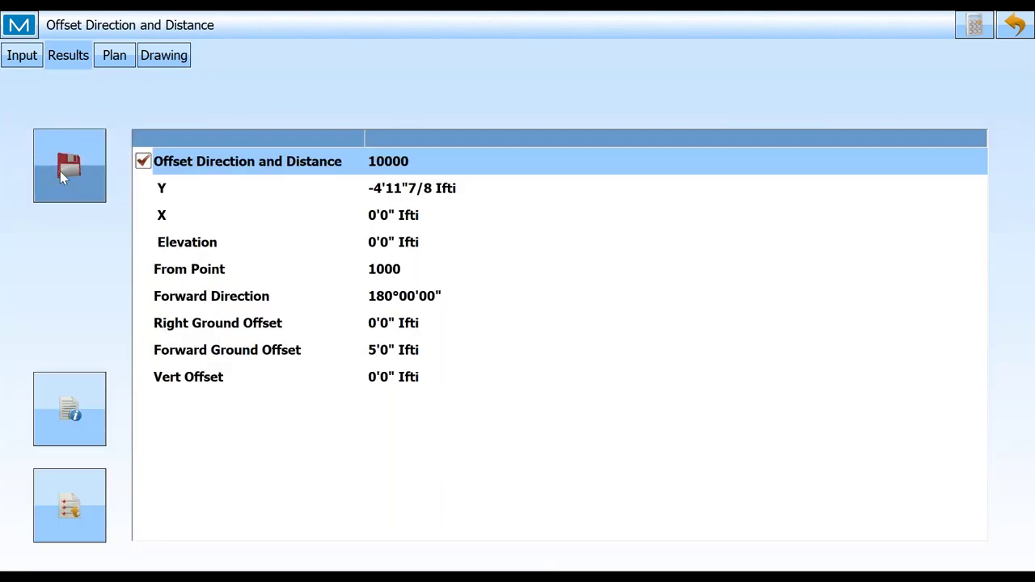
left_click(60, 171)
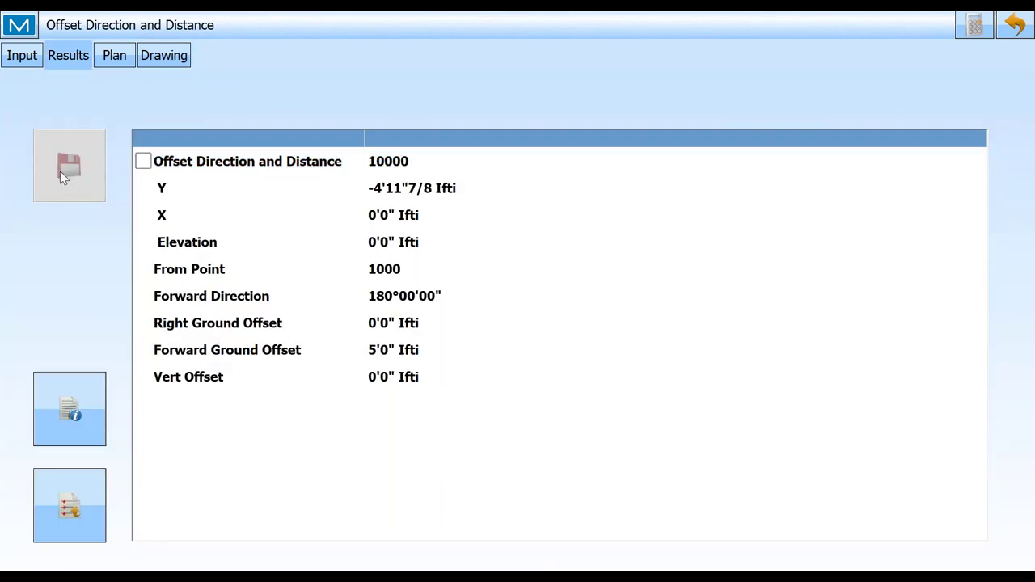
left_click(1014, 28)
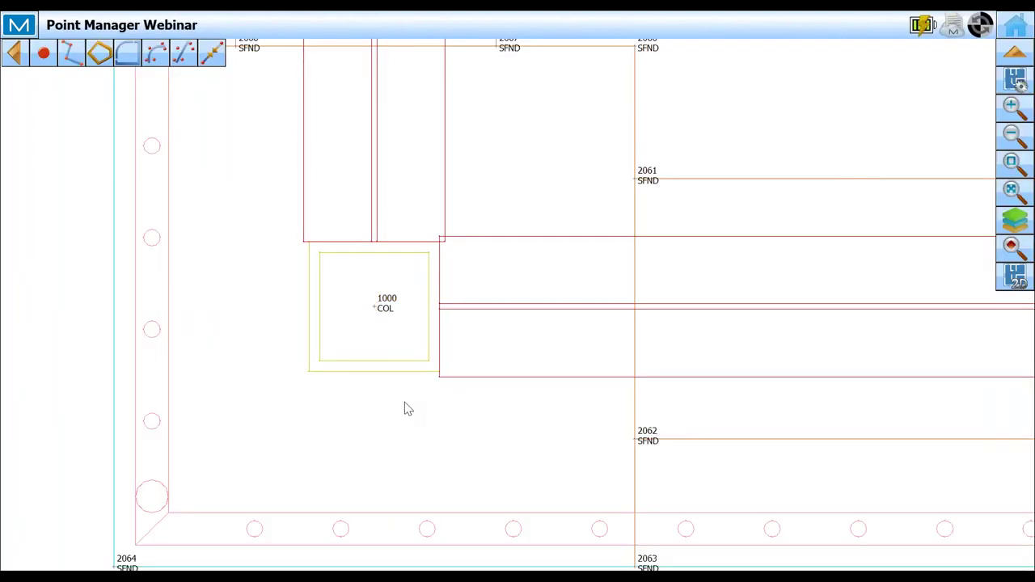
Step: Calculate a new point in direction from column point 1011, with direction 180° and a forward distance of 5 ft
scroll(266, 407, "down", 3)
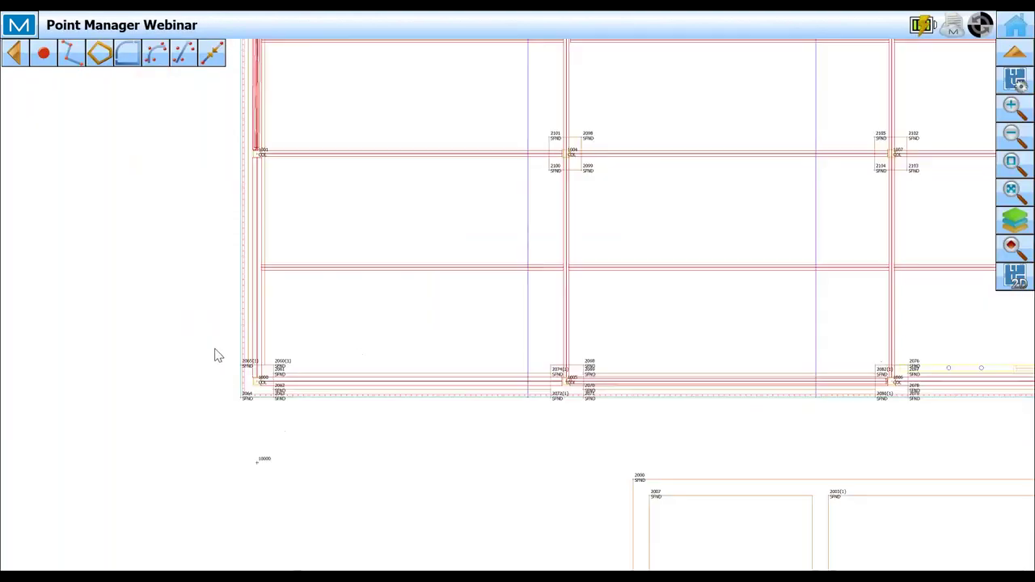
scroll(304, 351, "down", 2)
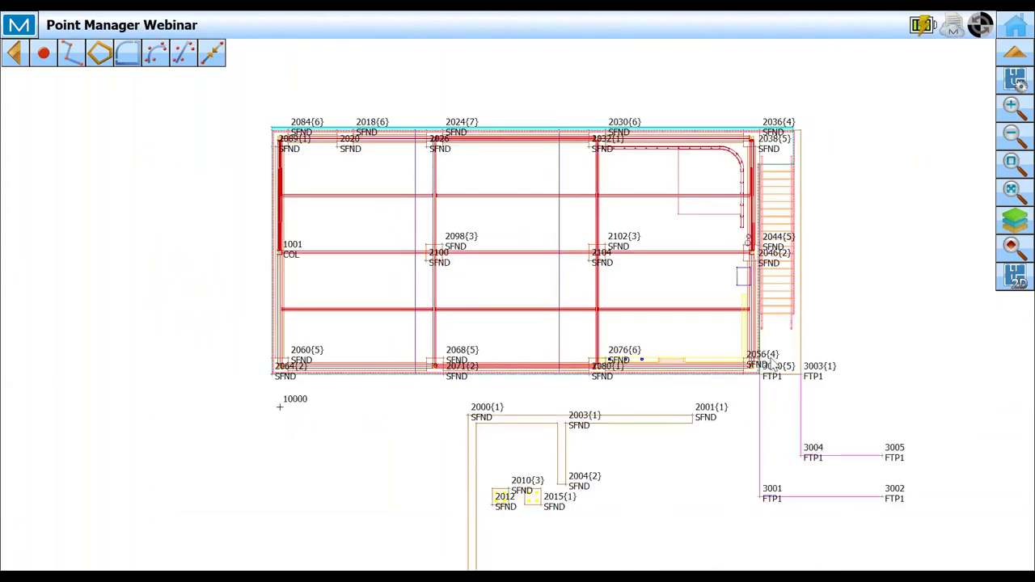
scroll(772, 364, "up", 5)
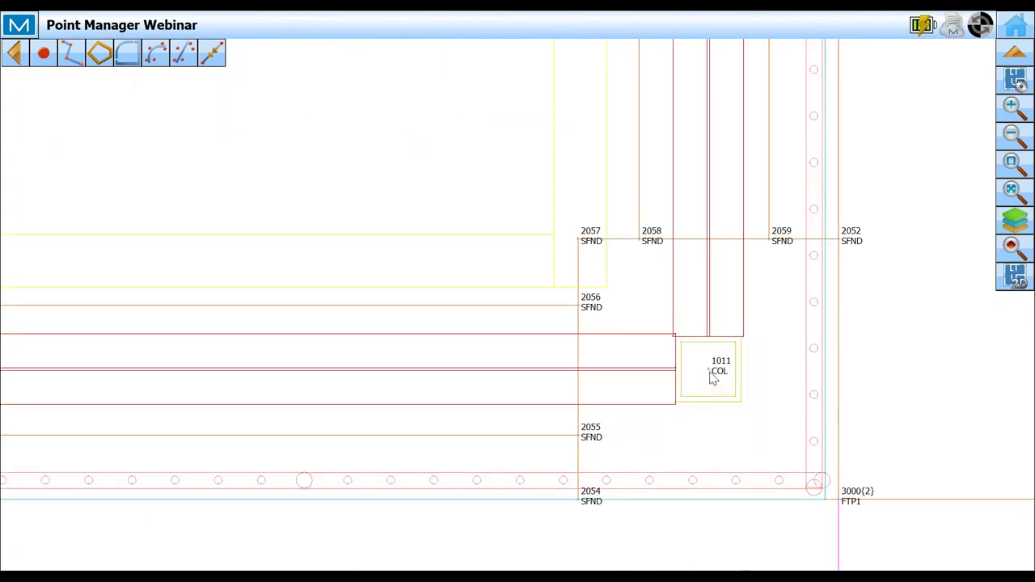
left_click(709, 370)
right_click(780, 306)
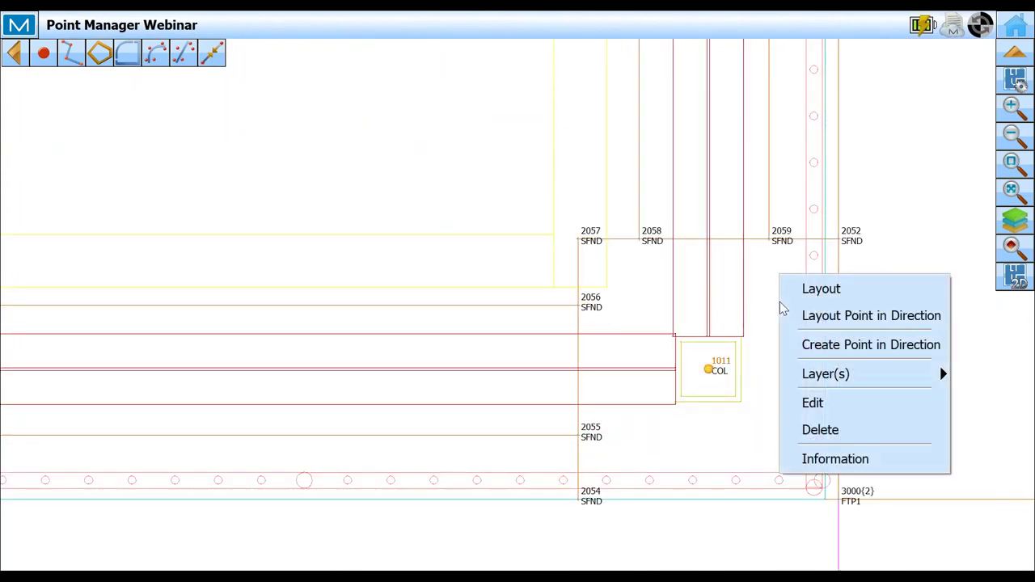
left_click(821, 347)
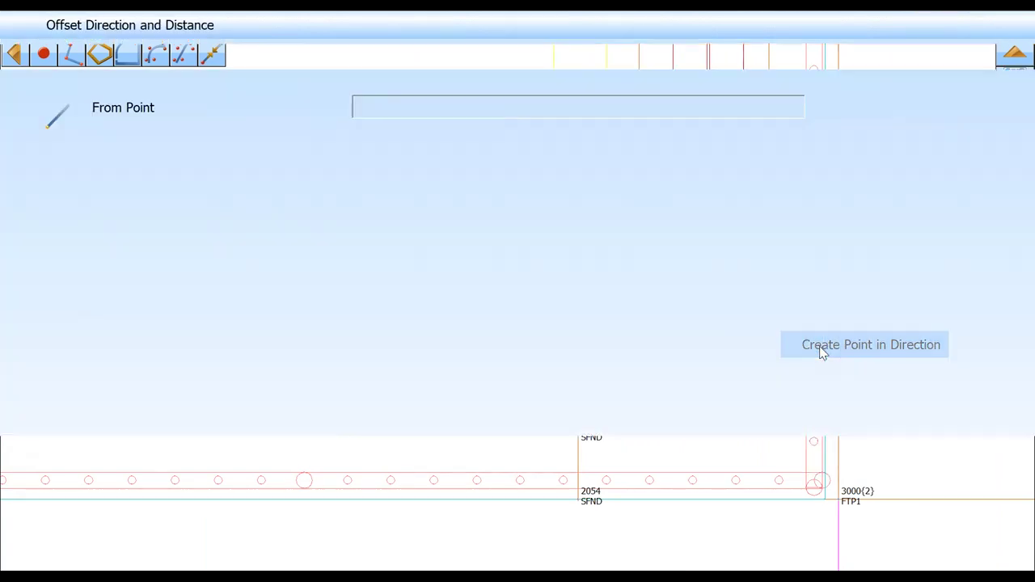
left_click(462, 183)
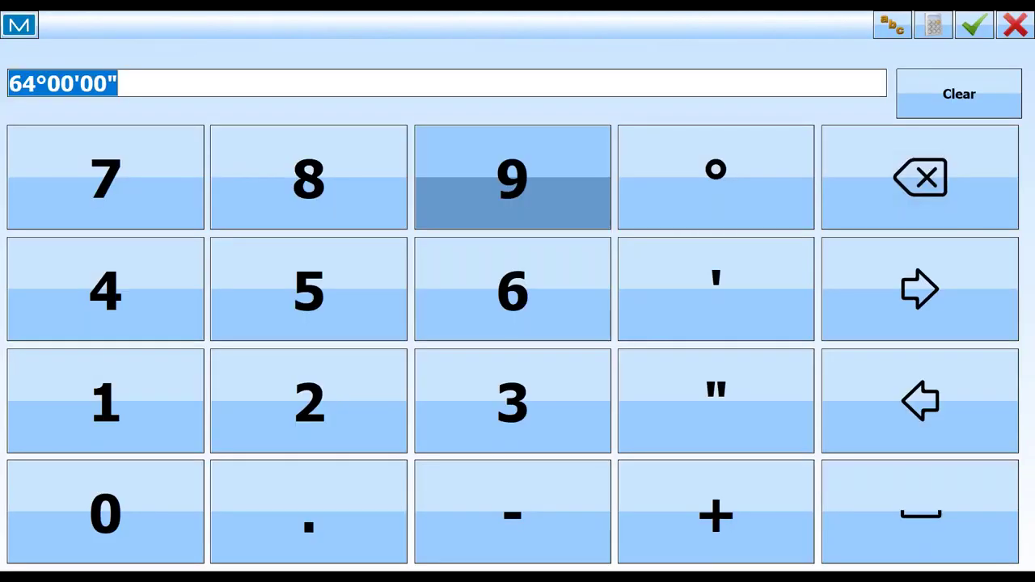
type("180")
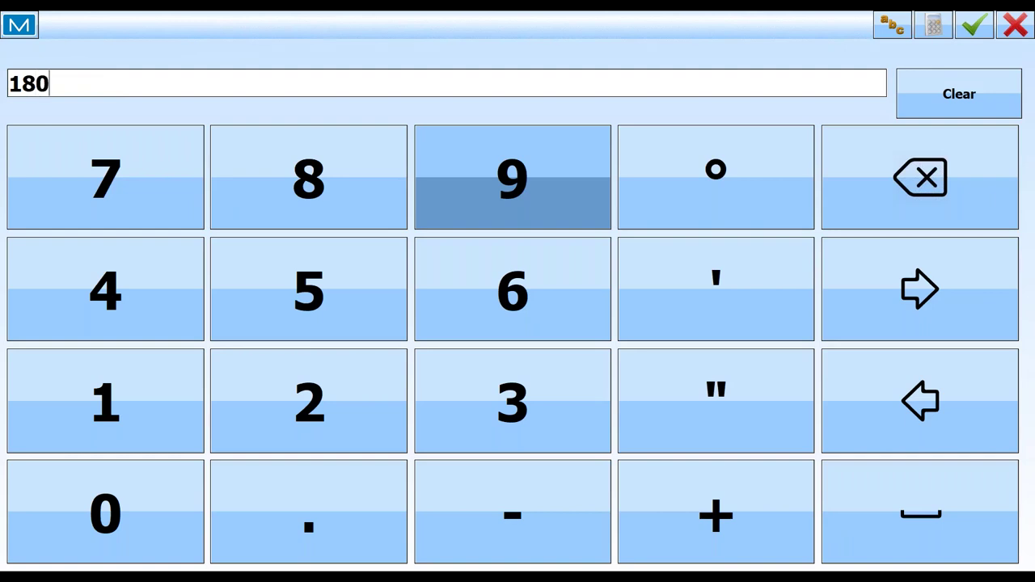
left_click(974, 27)
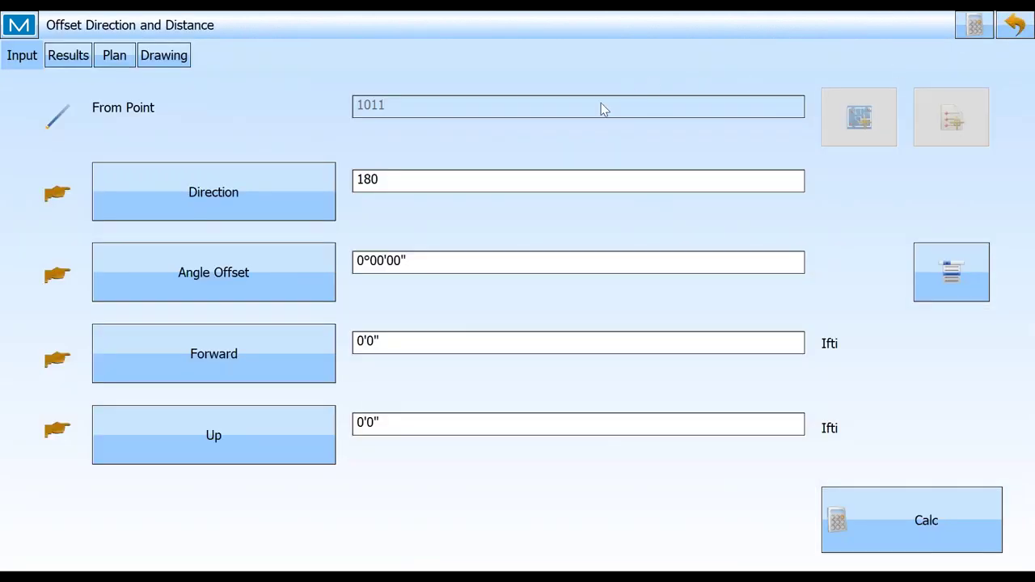
left_click(462, 343)
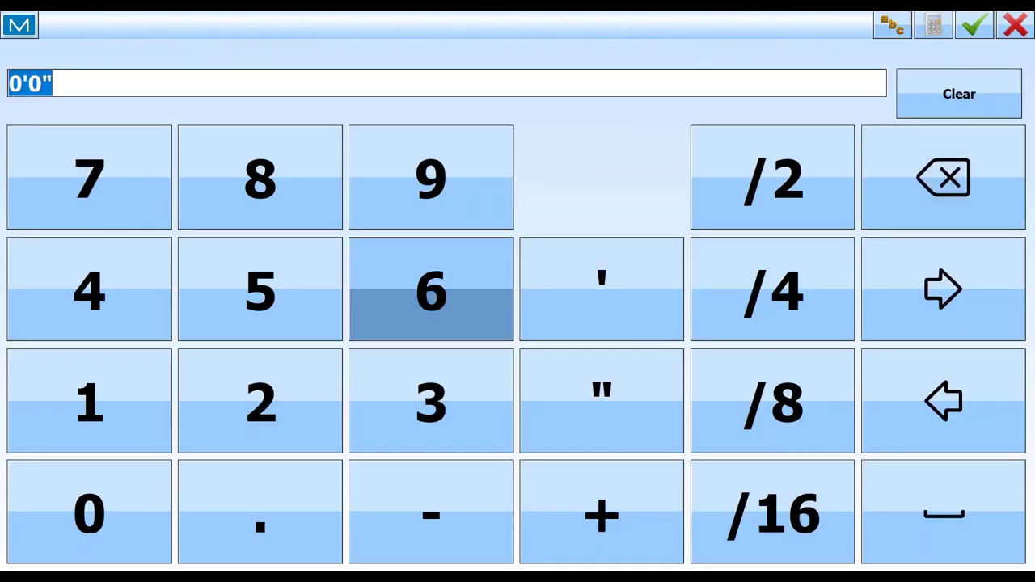
type("5")
left_click(978, 26)
left_click(946, 505)
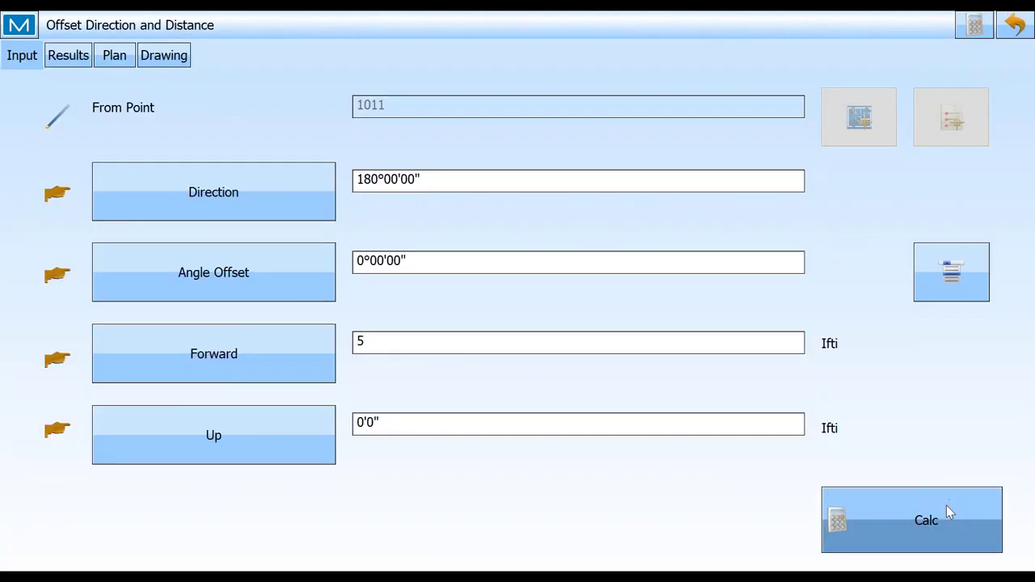
Step: Check the drawing of the calculated offset from point 1011, save the new point to the job, and return to the plan
left_click(173, 55)
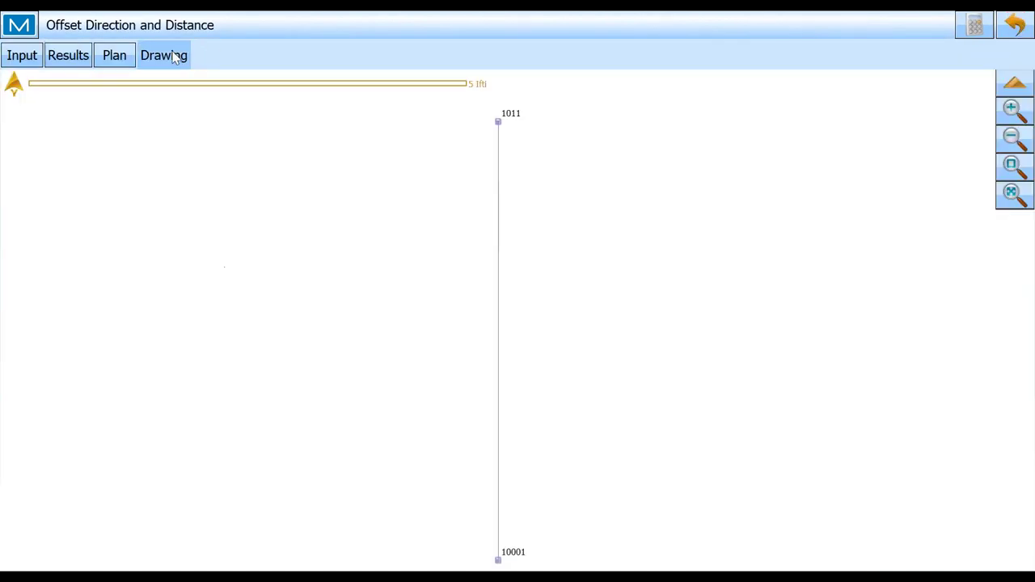
left_click(35, 63)
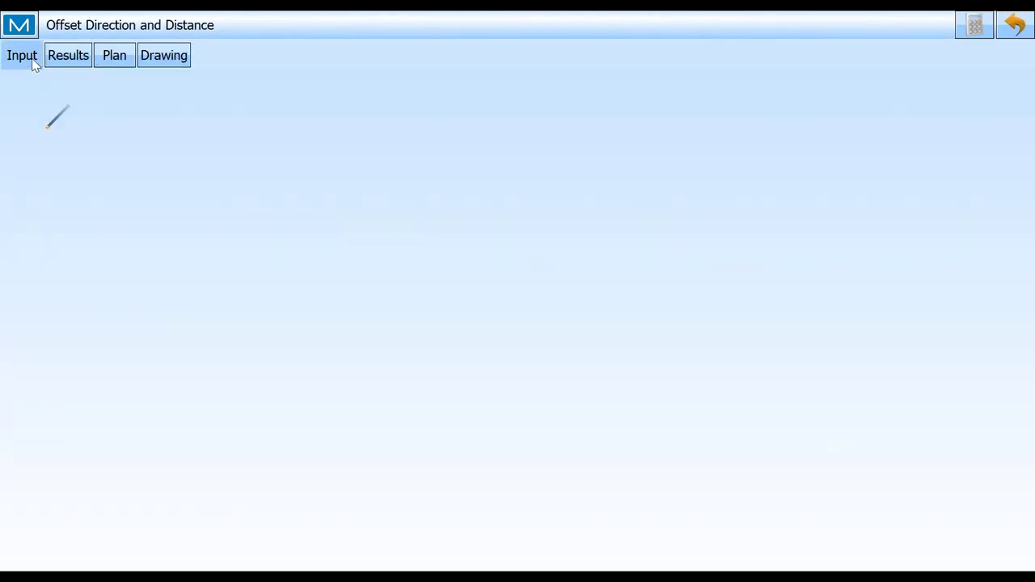
left_click(69, 56)
left_click(49, 174)
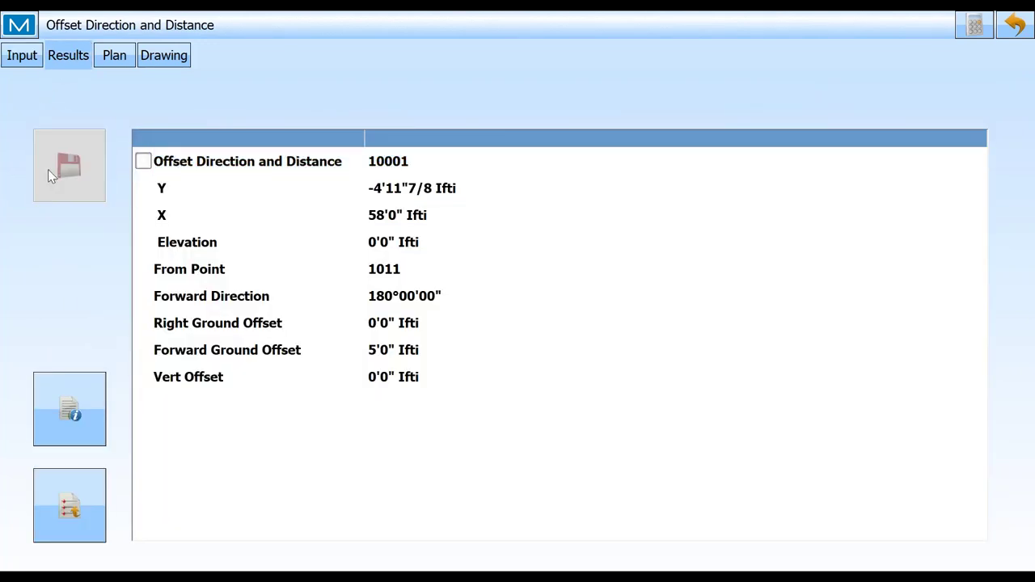
left_click(1014, 25)
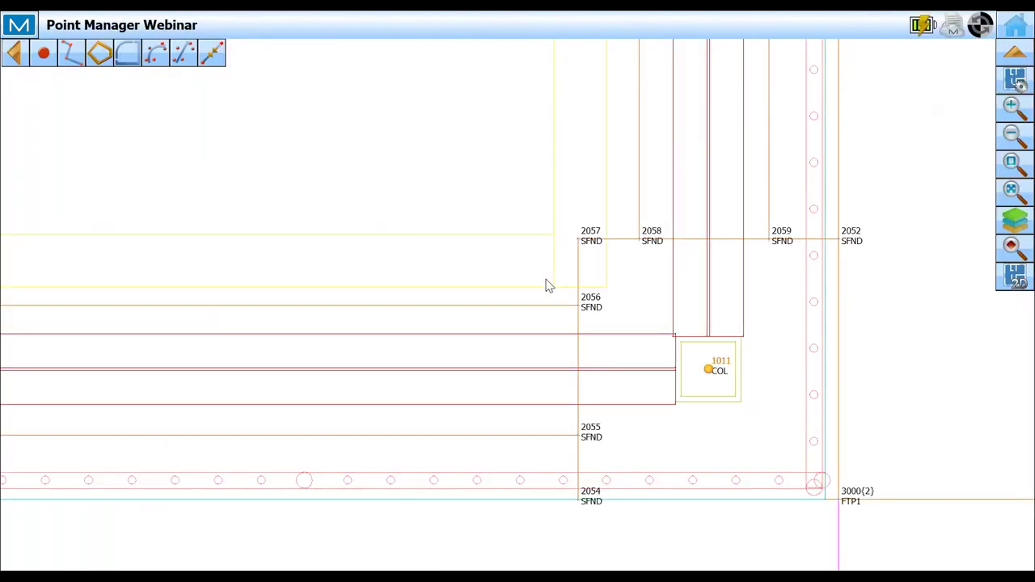
Step: Examine the saved offset points 10000 and 10001 below the building in the plan, and return to the home screen
scroll(587, 251, "down", 5)
scroll(674, 254, "up", 3)
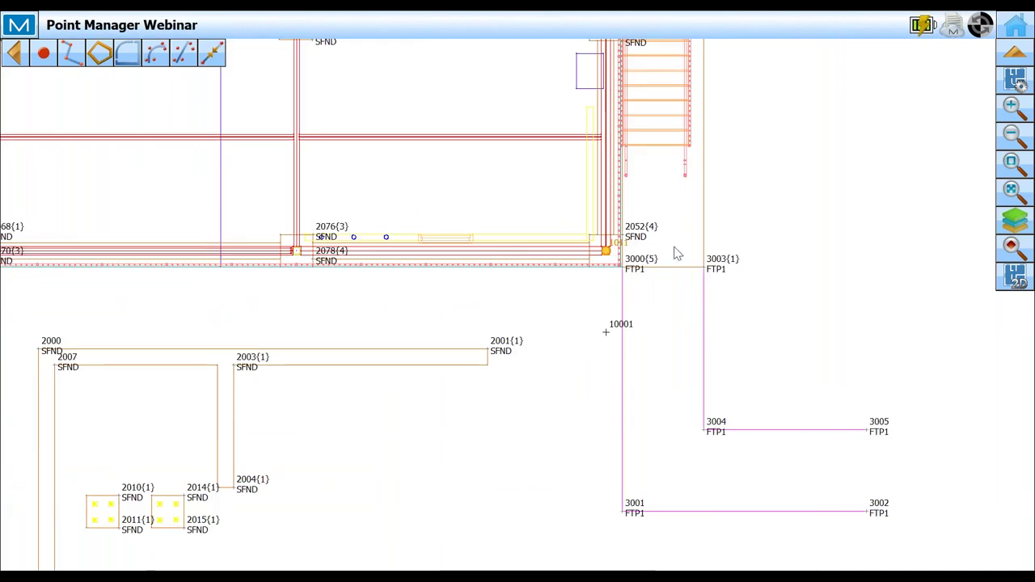
scroll(679, 242, "down", 2)
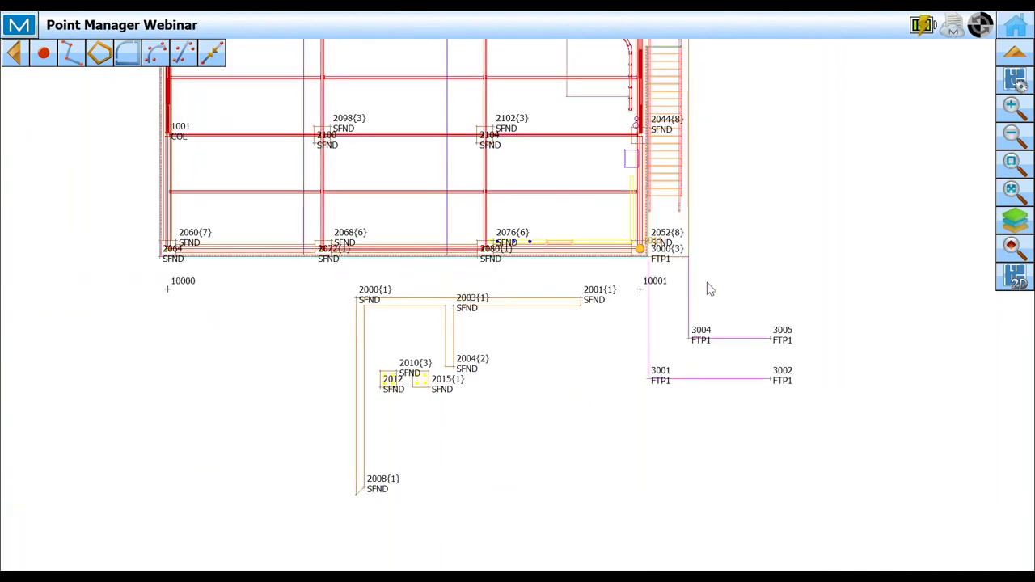
left_click(1025, 30)
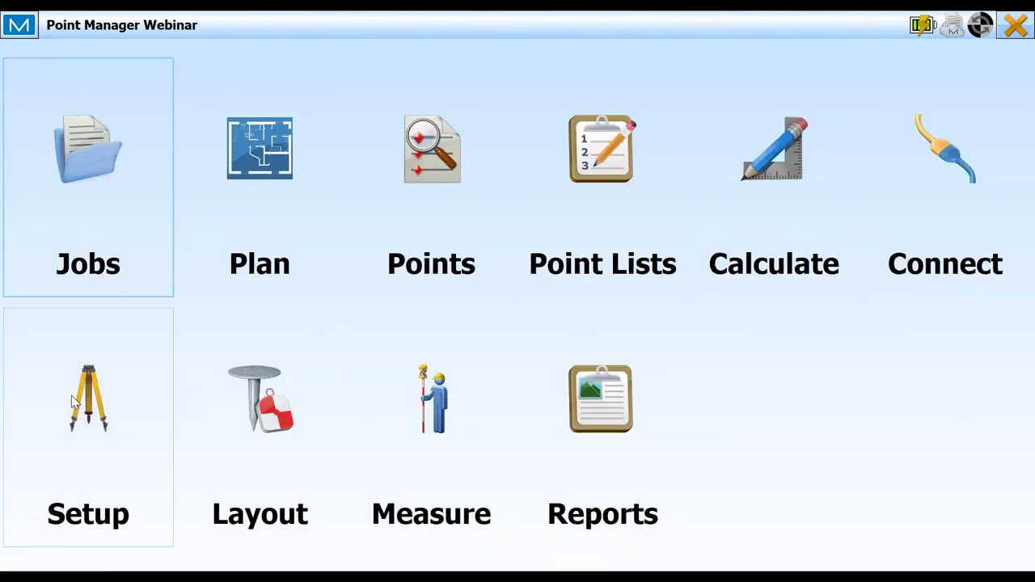
Step: Start a Setup Over Point with 10000 as the occupation point and 10001 as the backsight point, picking both from the plan
left_click(73, 401)
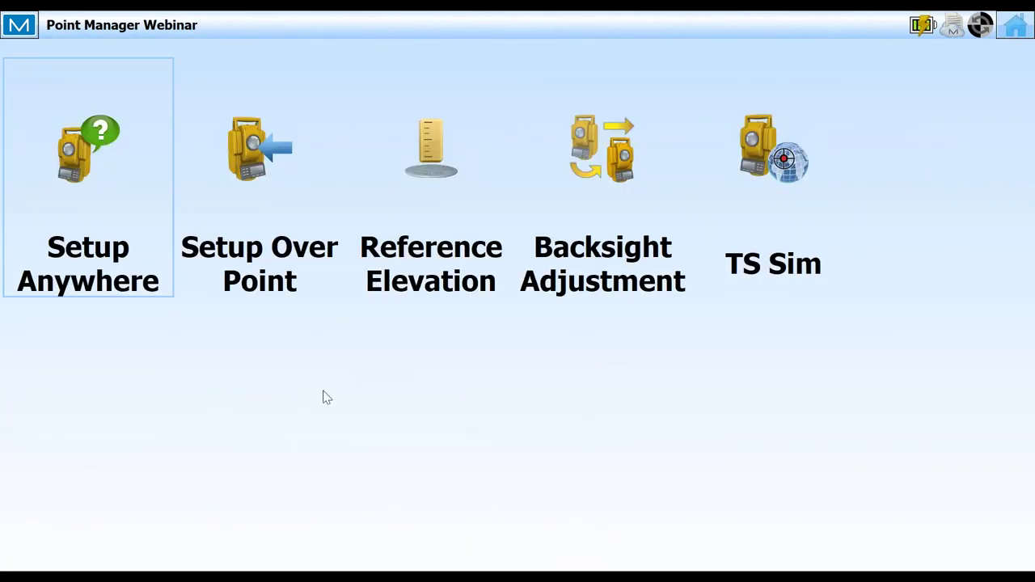
left_click(252, 170)
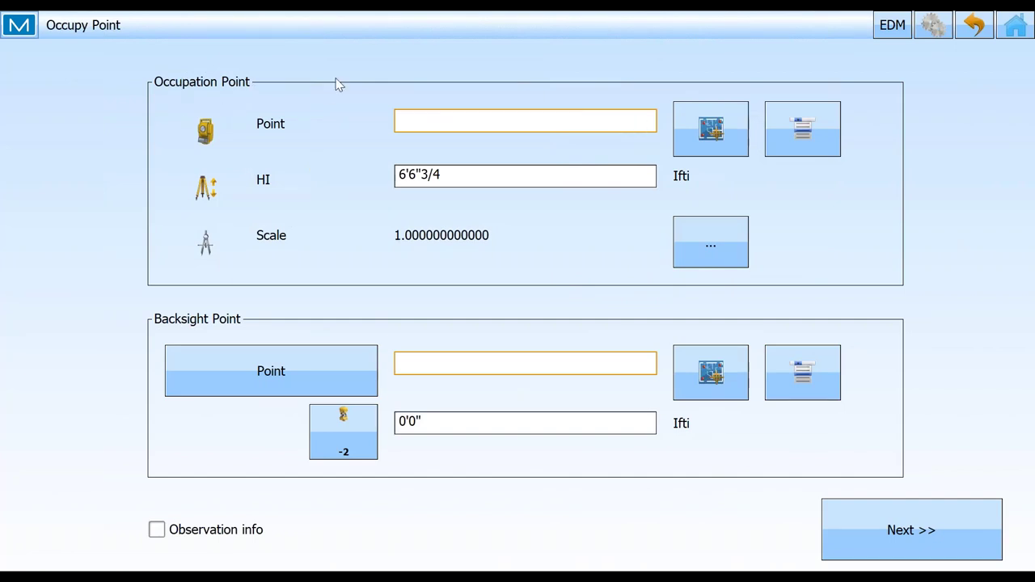
left_click(722, 134)
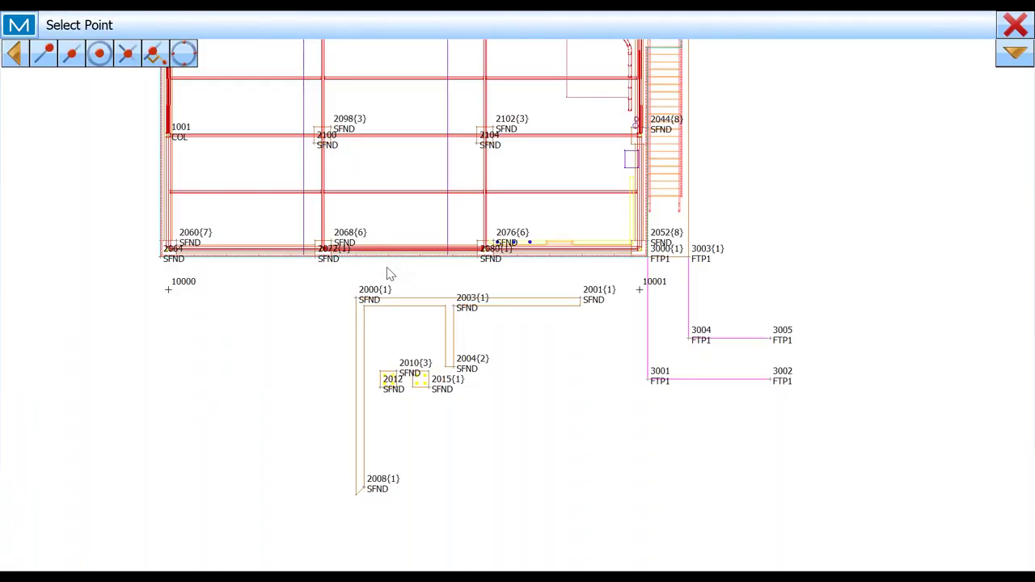
left_click(169, 293)
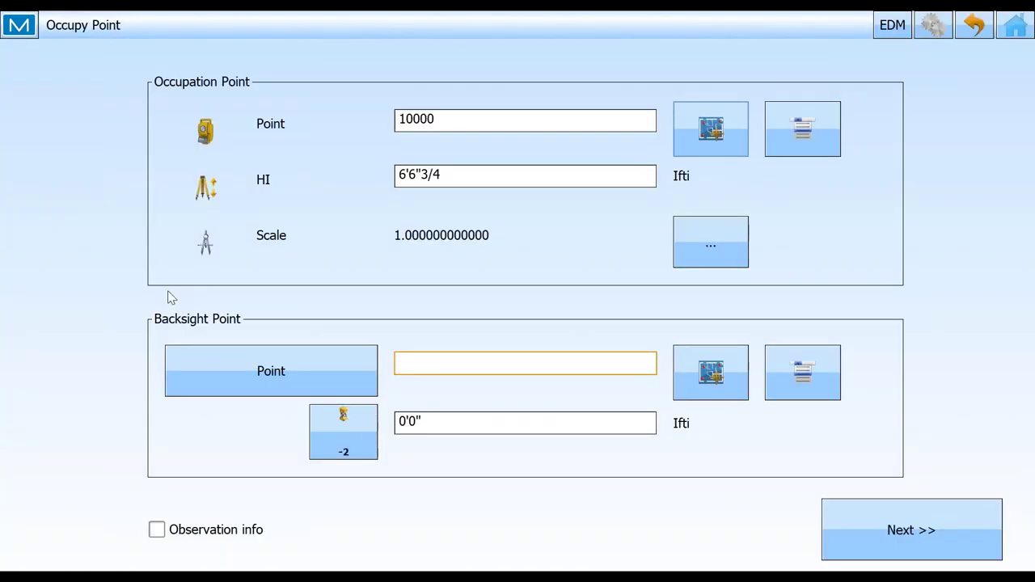
left_click(722, 380)
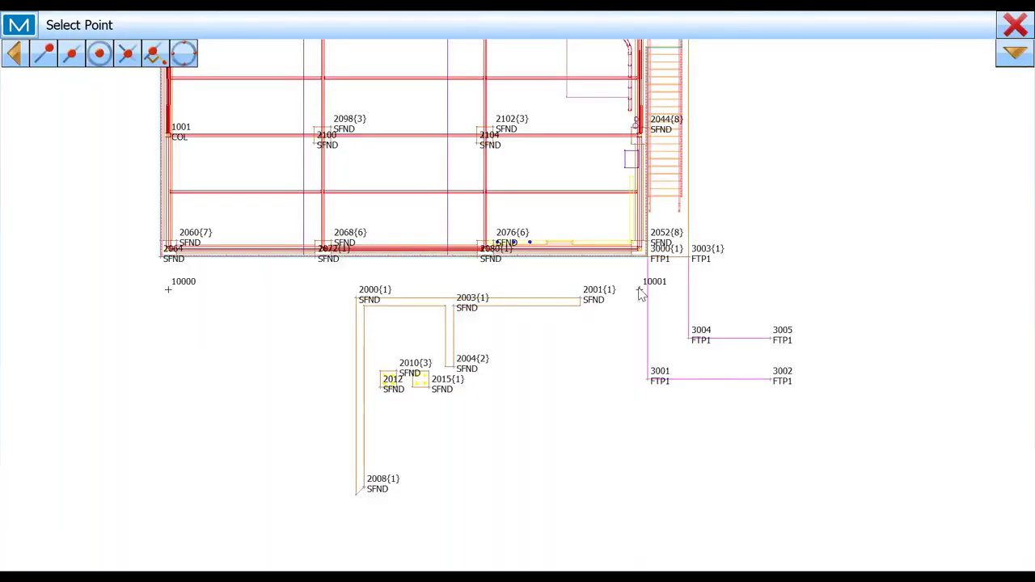
left_click(640, 294)
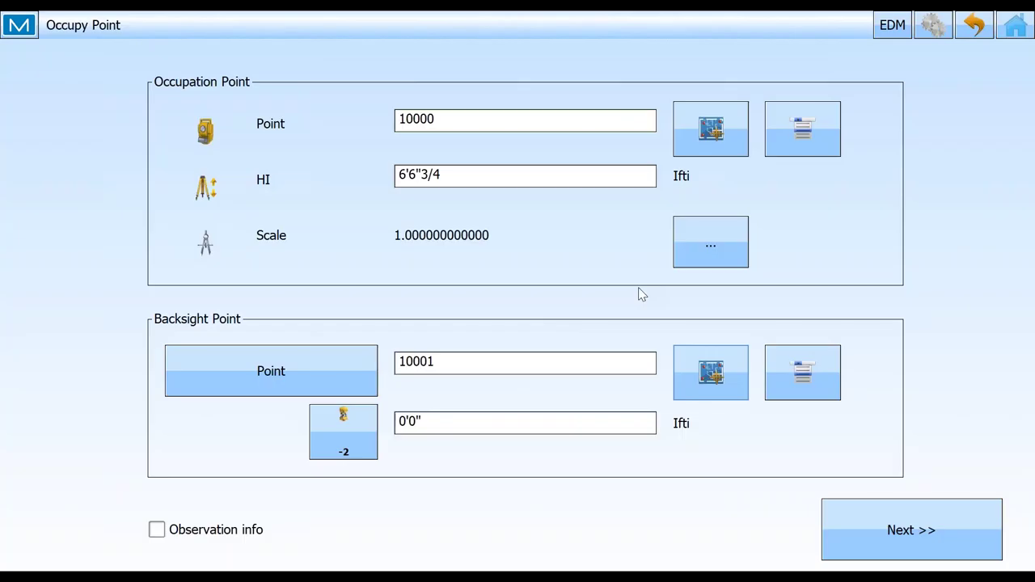
Step: Turn off distance measurement, set the backsight circle to 0°00'00", and finish the instrument setup
left_click(914, 536)
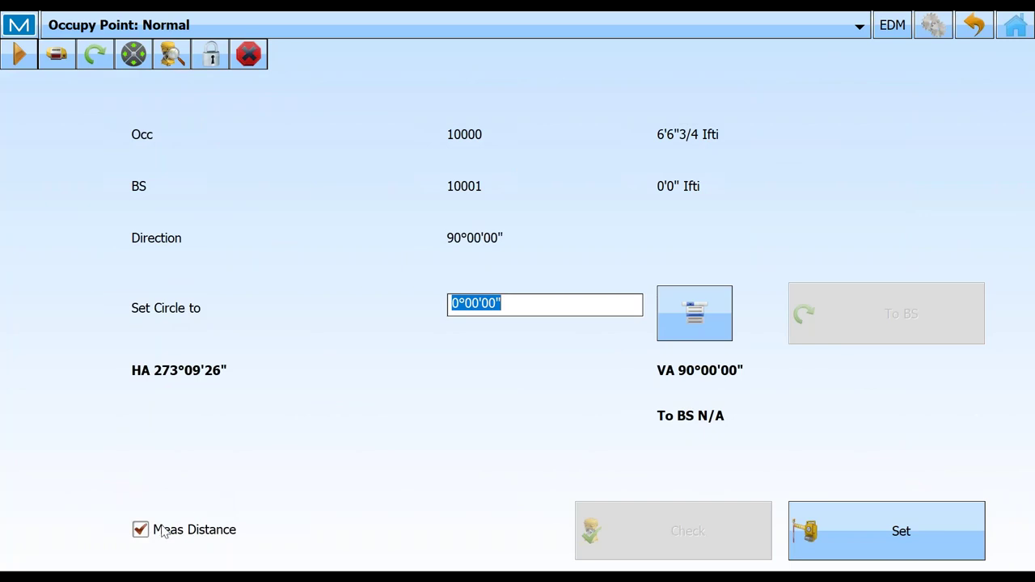
left_click(141, 530)
left_click(891, 532)
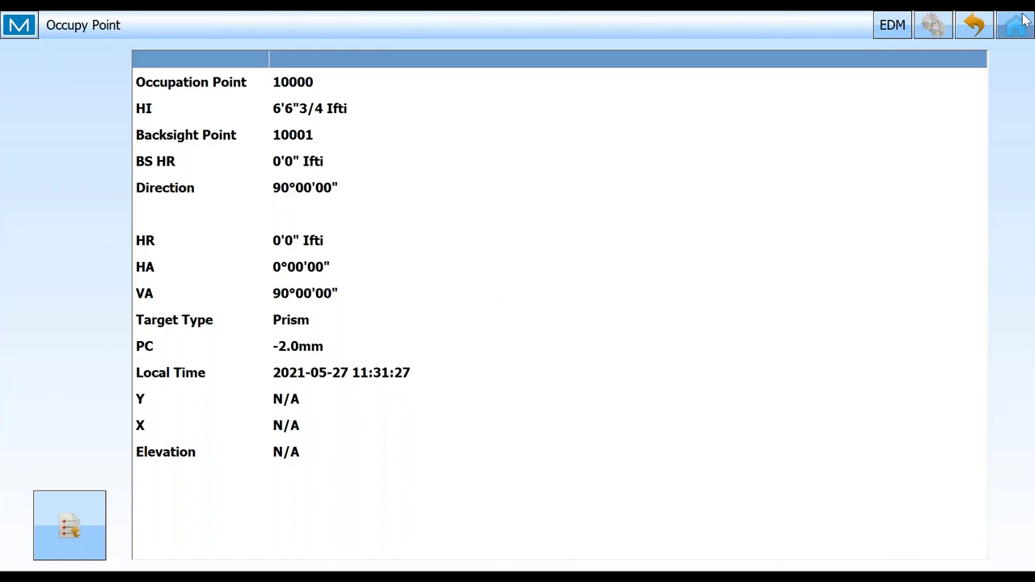
left_click(1022, 25)
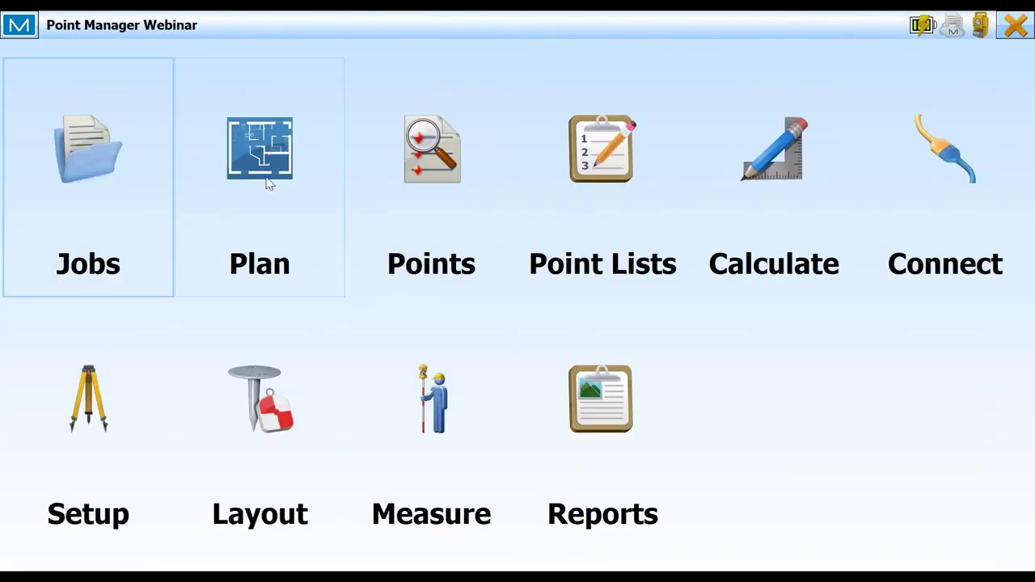
Step: Select foundation point 2071 near column 1005 in the plan and start its layout
left_click(269, 183)
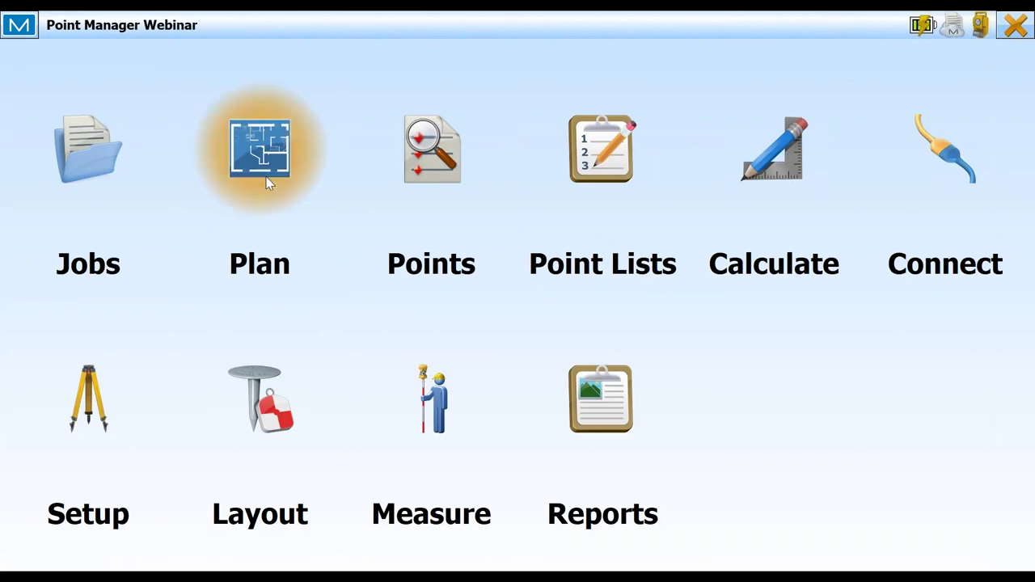
scroll(341, 263, "up", 2)
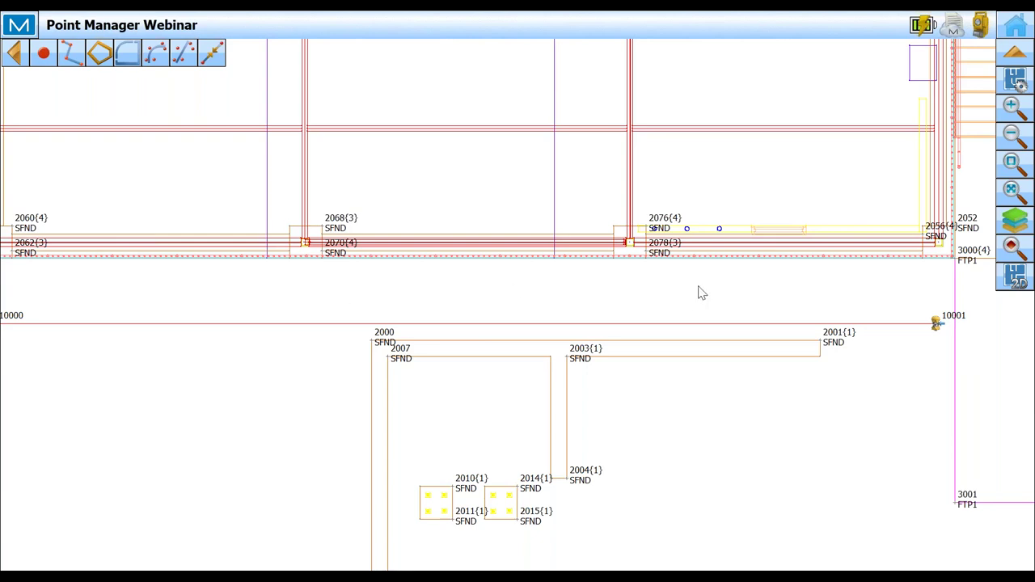
scroll(321, 256, "up", 2)
scroll(321, 255, "up", 2)
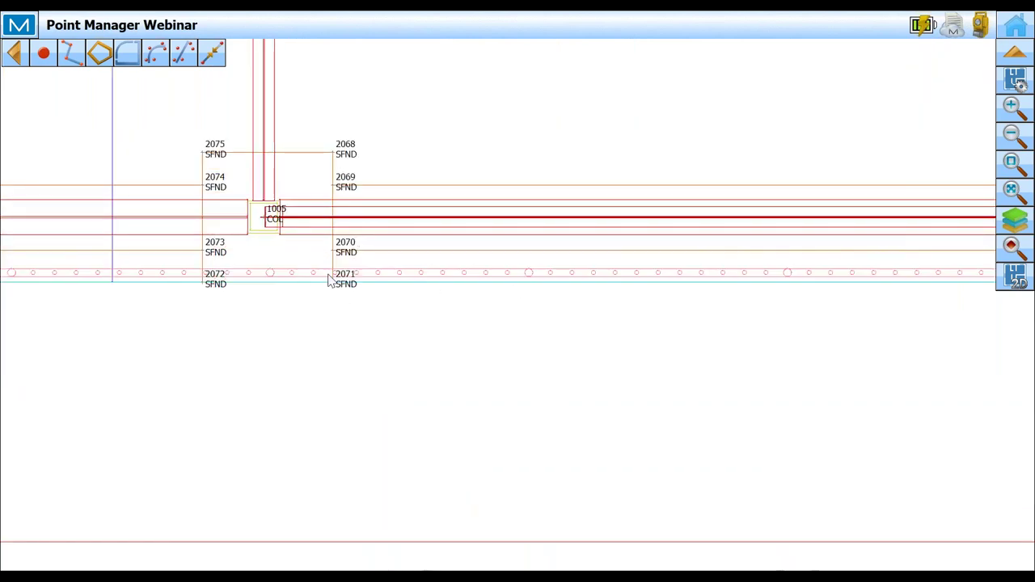
left_click(335, 286)
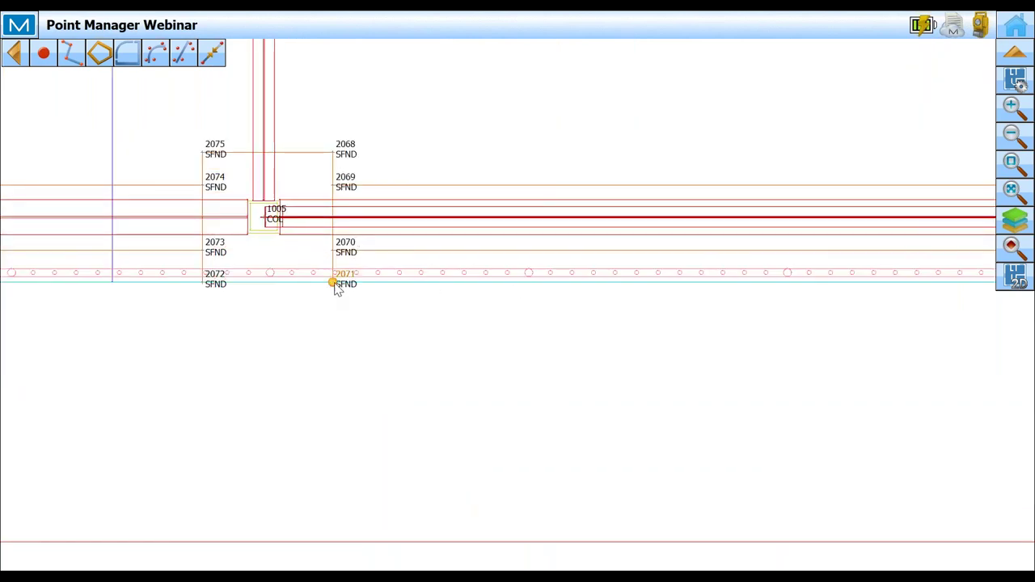
right_click(449, 329)
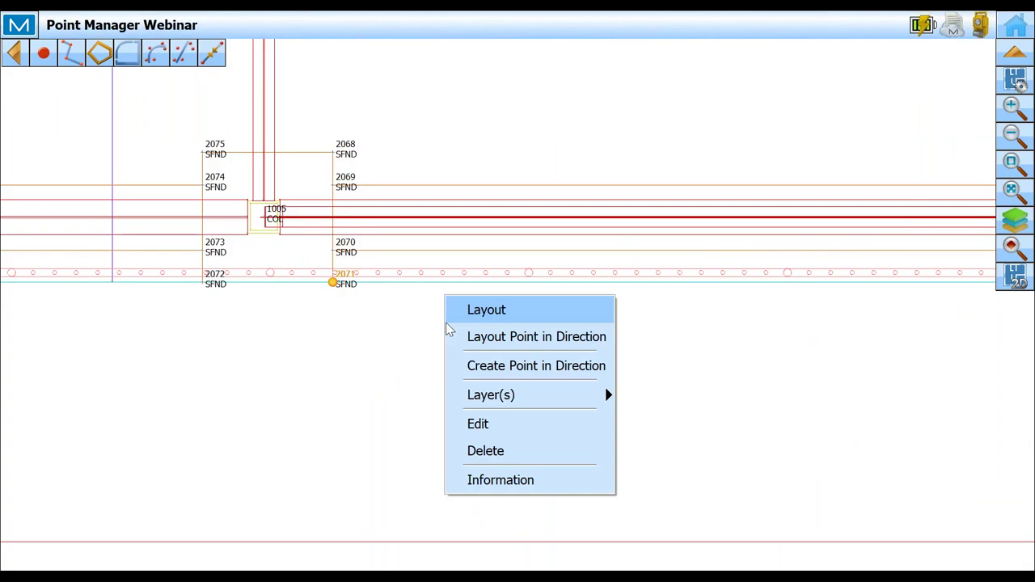
left_click(502, 310)
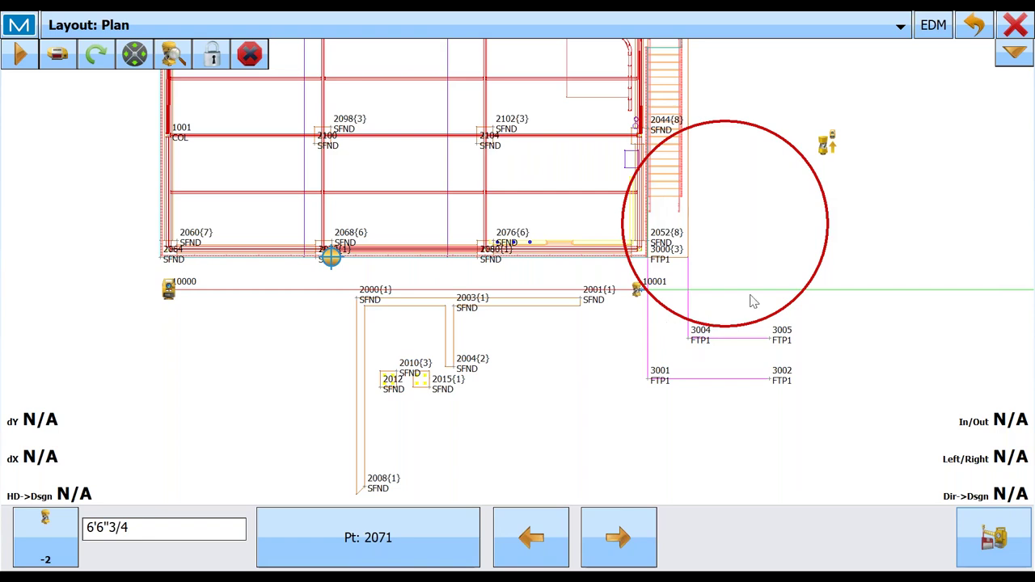
Step: Search for the prism and set the simulator position close to point 2071
left_click(176, 56)
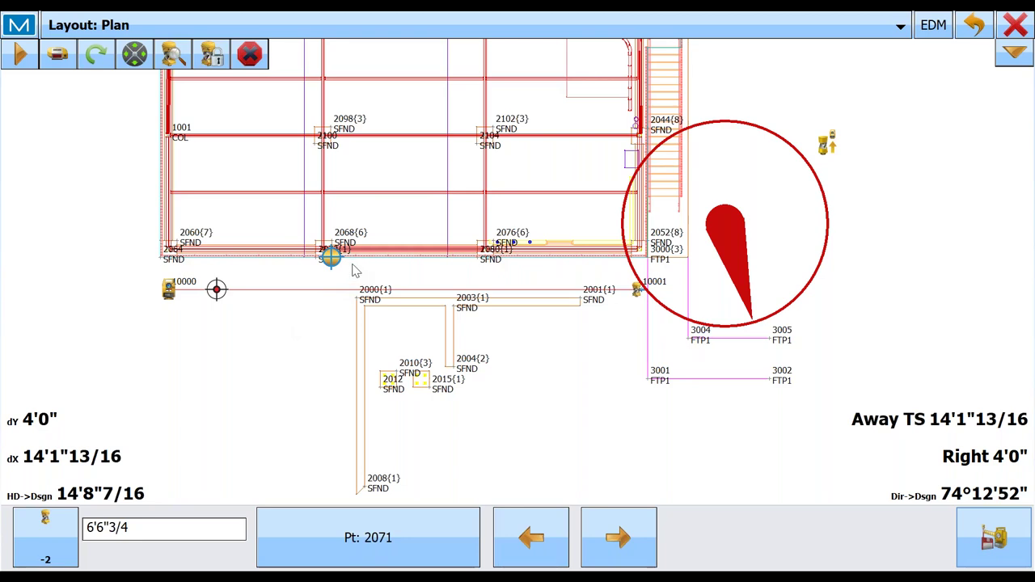
right_click(352, 270)
left_click(429, 305)
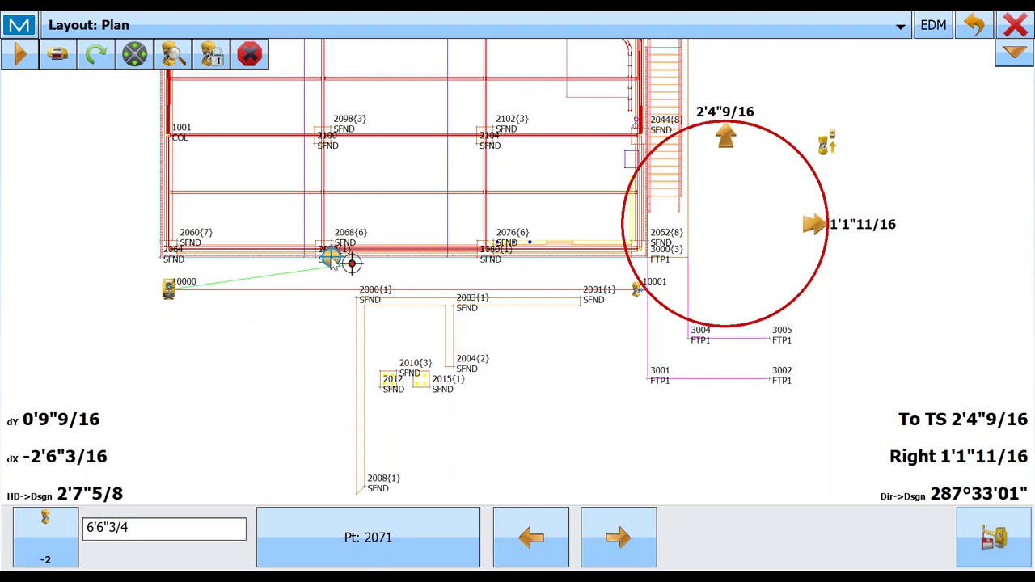
Step: Move the simulator position in two smaller increments toward design point 2071
scroll(334, 262, "up", 2)
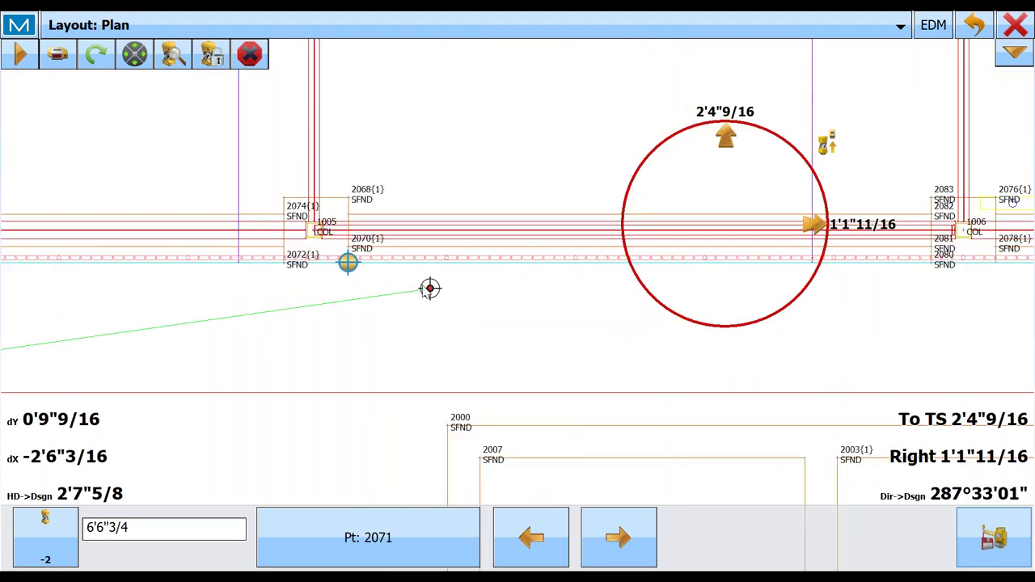
right_click(366, 279)
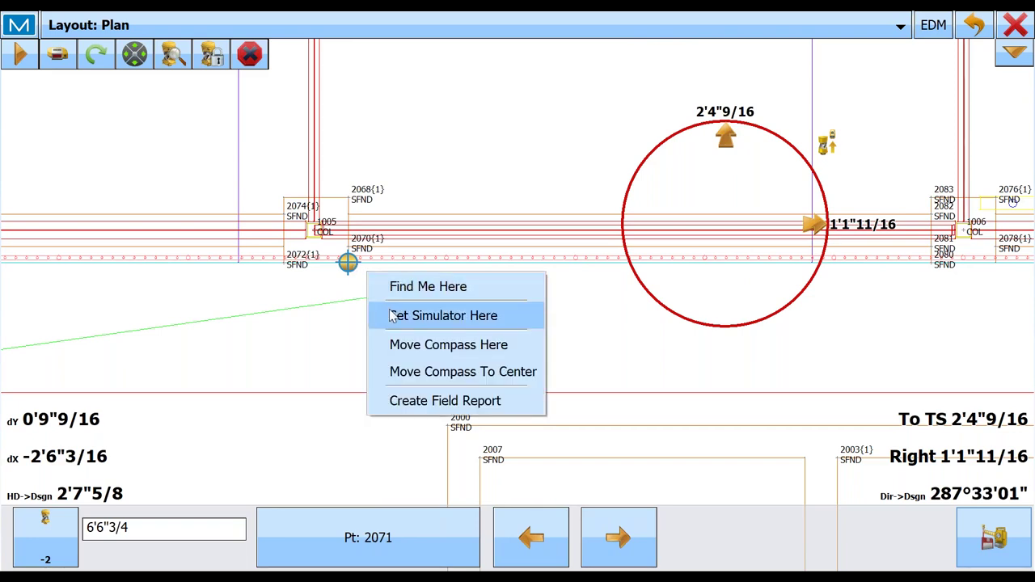
left_click(392, 315)
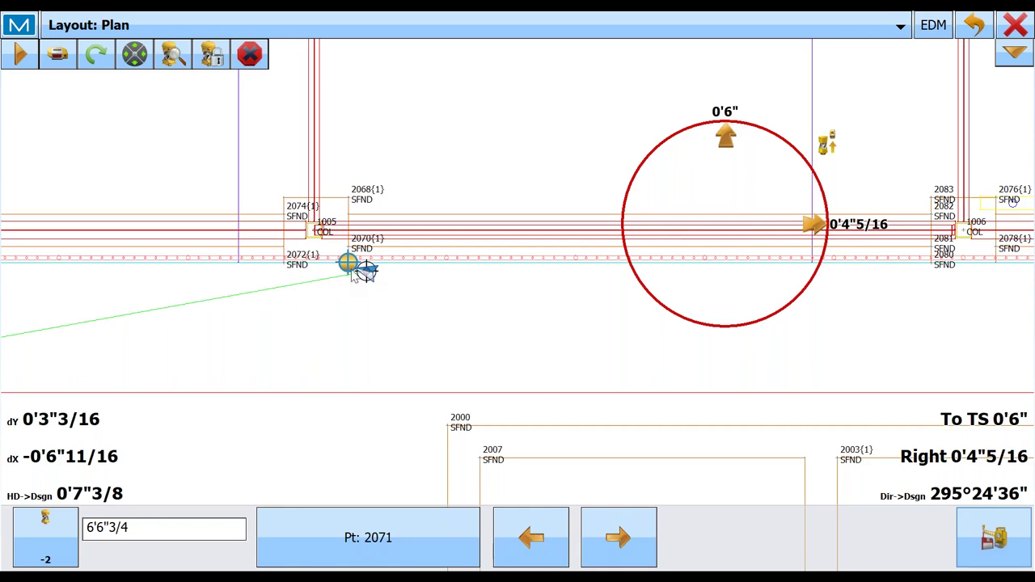
scroll(354, 275, "up", 3)
right_click(359, 274)
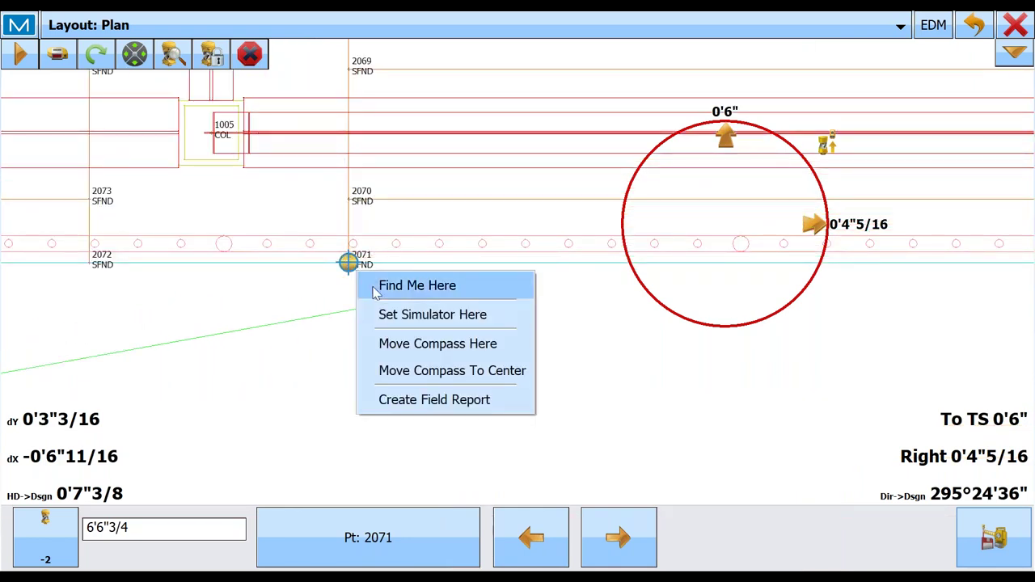
left_click(385, 311)
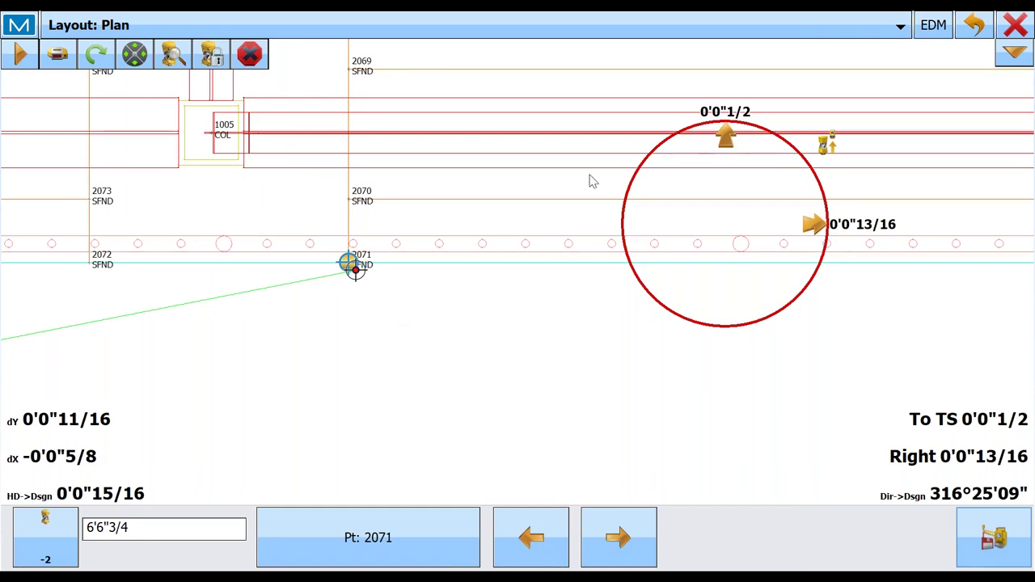
Step: Set the simulator exactly on point 2071 and store the staked point with Advance to Next
scroll(354, 267, "up", 3)
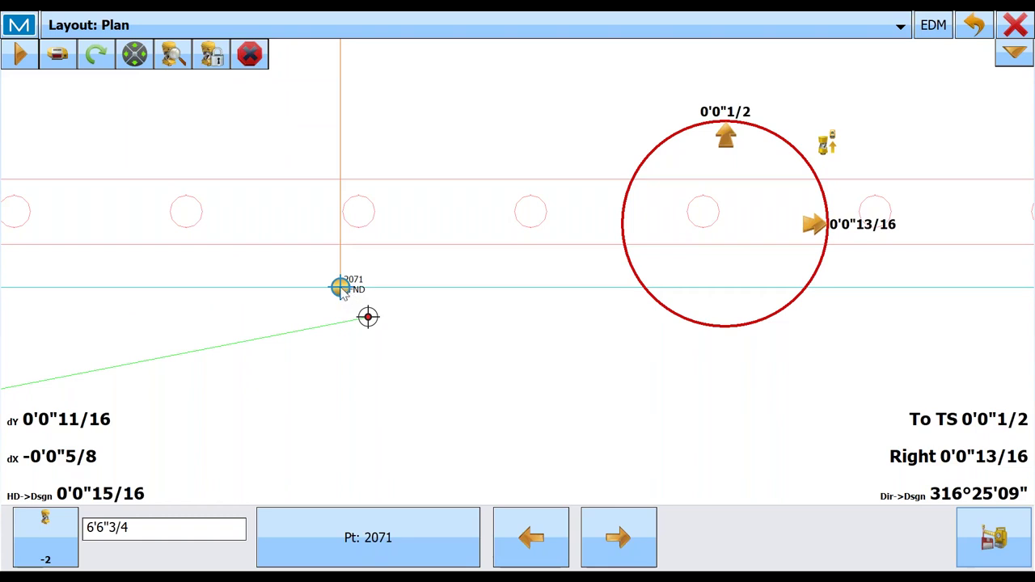
right_click(341, 291)
left_click(368, 331)
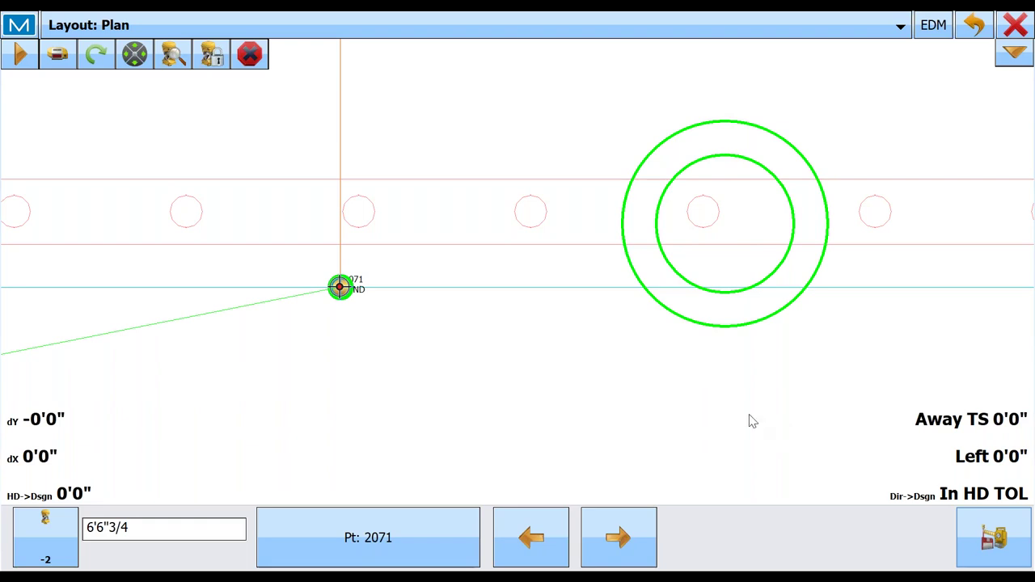
left_click(1009, 550)
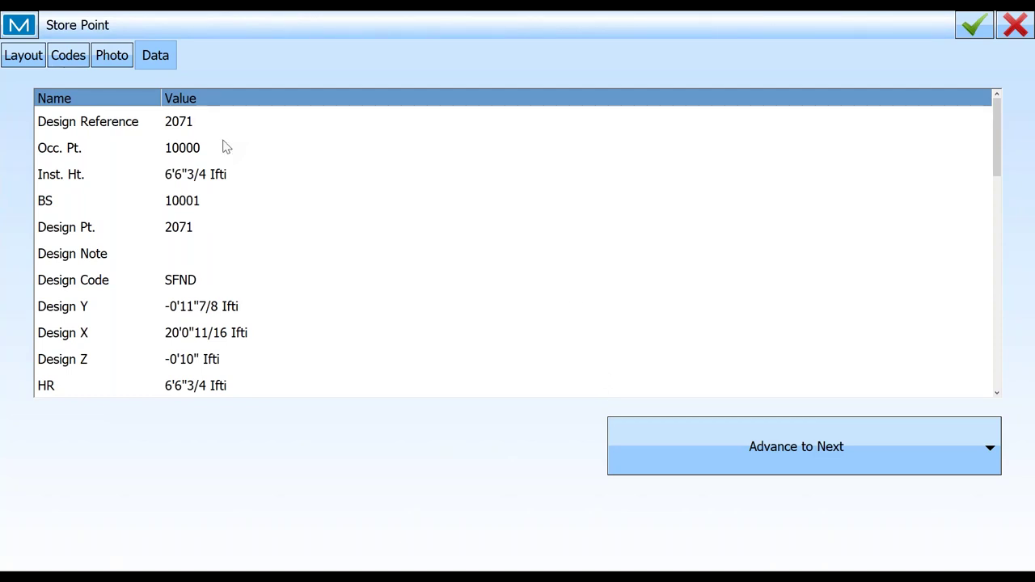
left_click(976, 26)
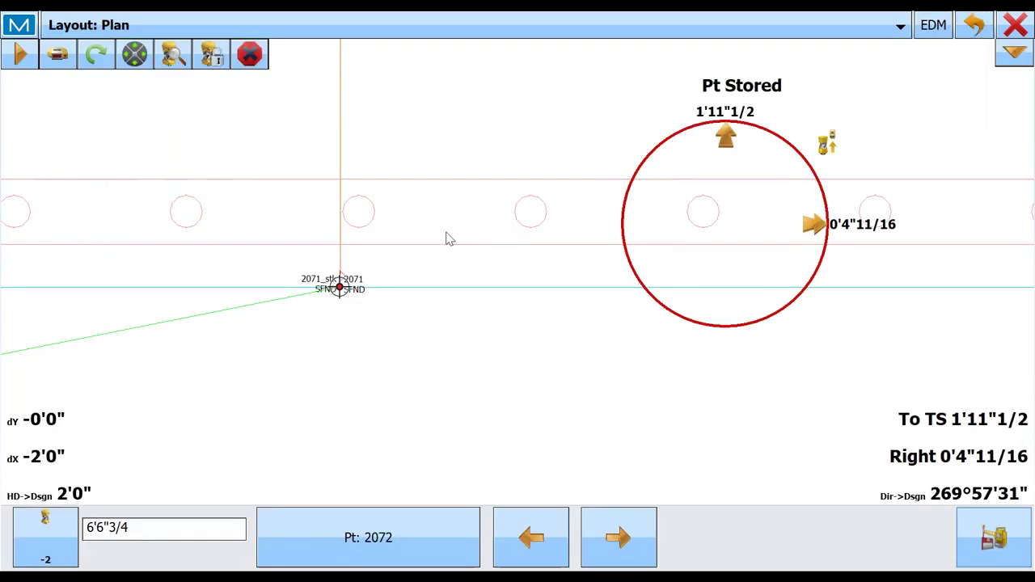
Step: Move the simulator position from point 2071 to within layout tolerance of point 2072
right_click(359, 328)
left_click(420, 369)
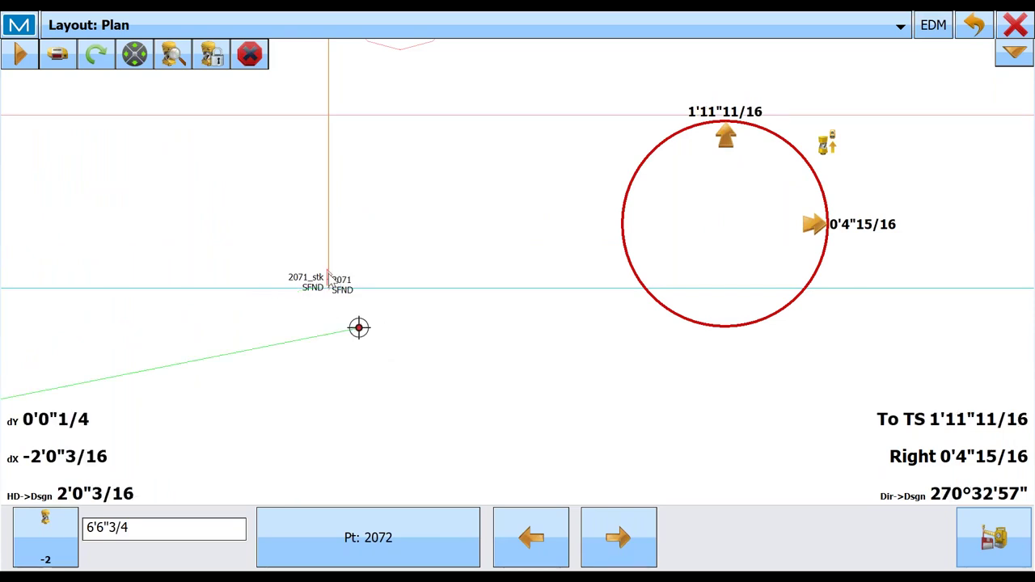
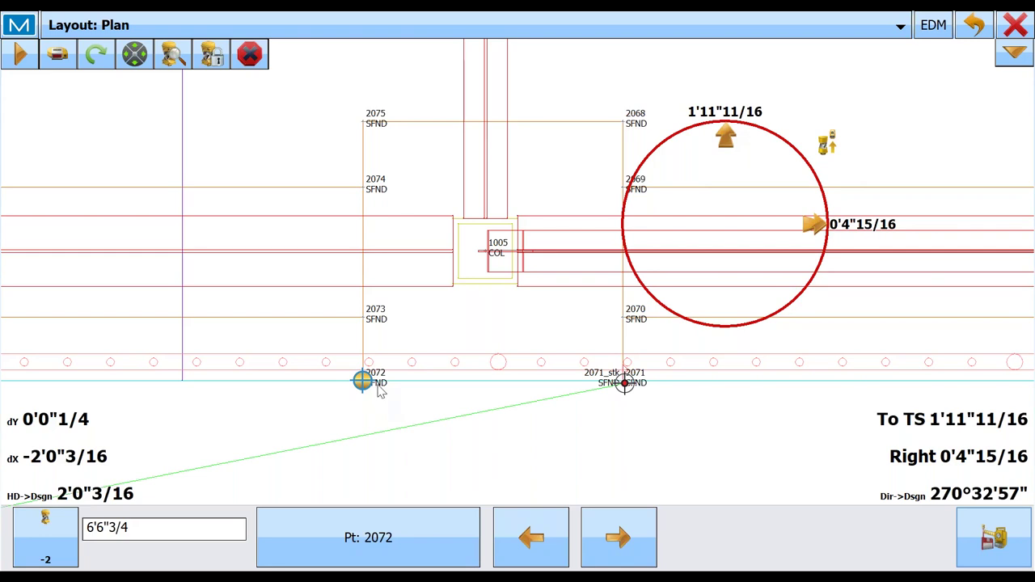
right_click(380, 391)
left_click(420, 430)
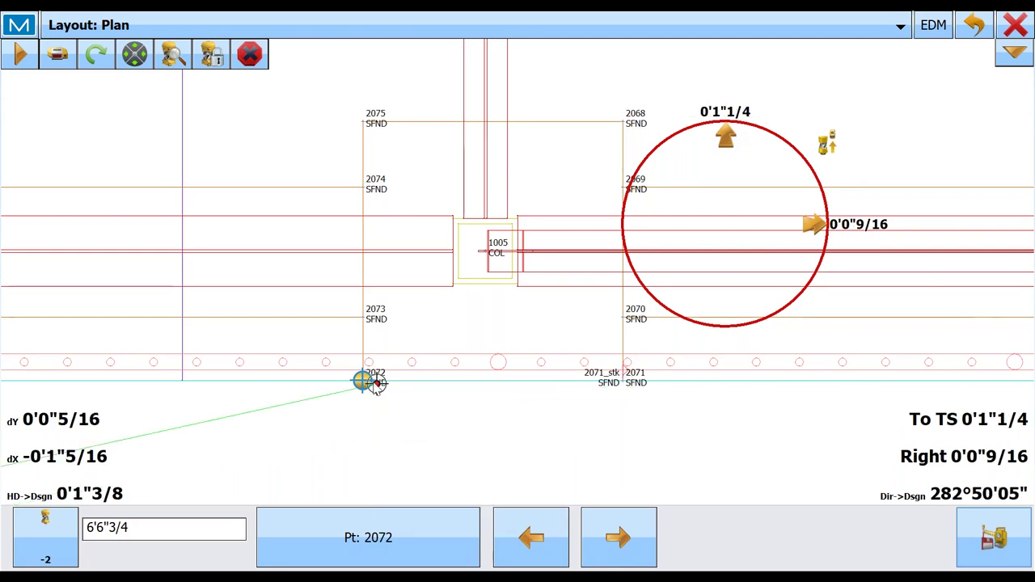
right_click(377, 387)
left_click(409, 422)
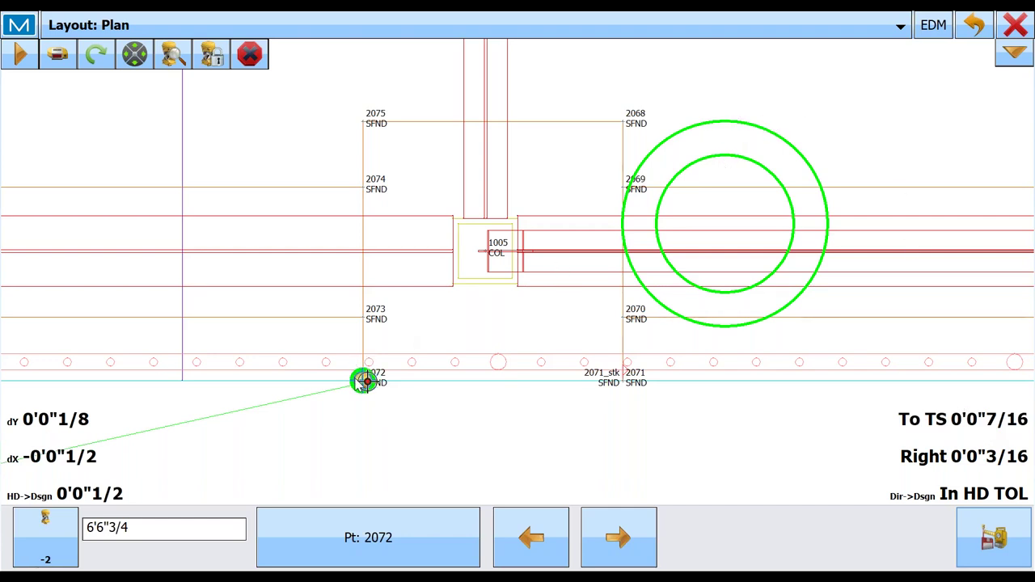
Step: Set the simulator exactly on point 2072 and store it as a staked point
scroll(361, 385, "up", 2)
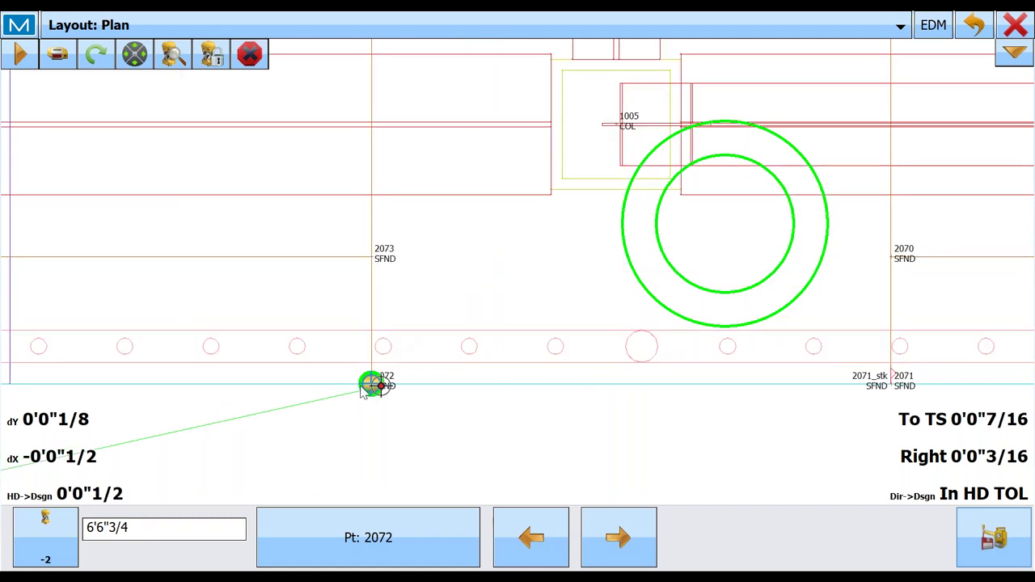
scroll(363, 389, "up", 2)
scroll(420, 378, "up", 2)
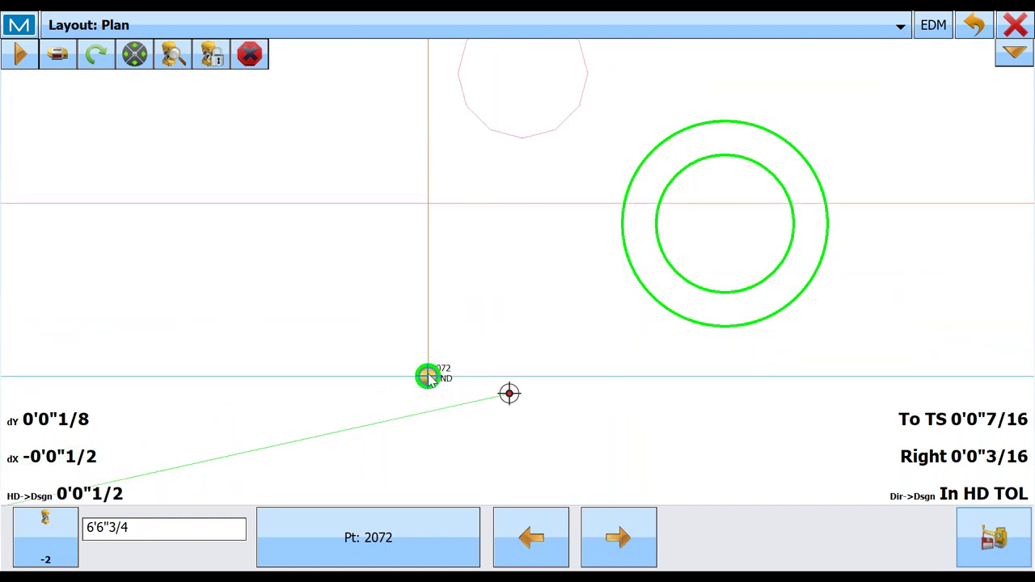
right_click(428, 378)
left_click(459, 417)
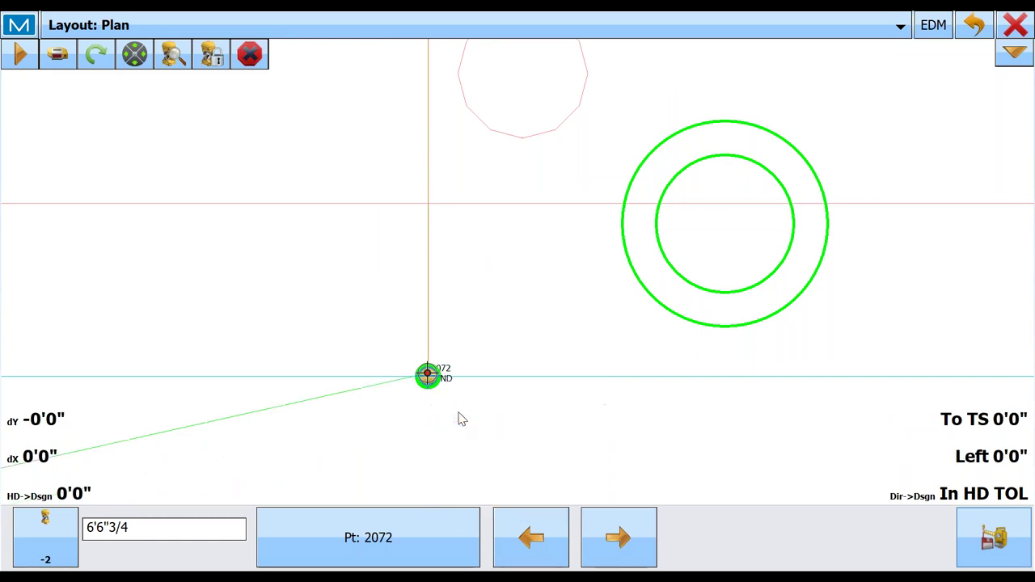
left_click(974, 522)
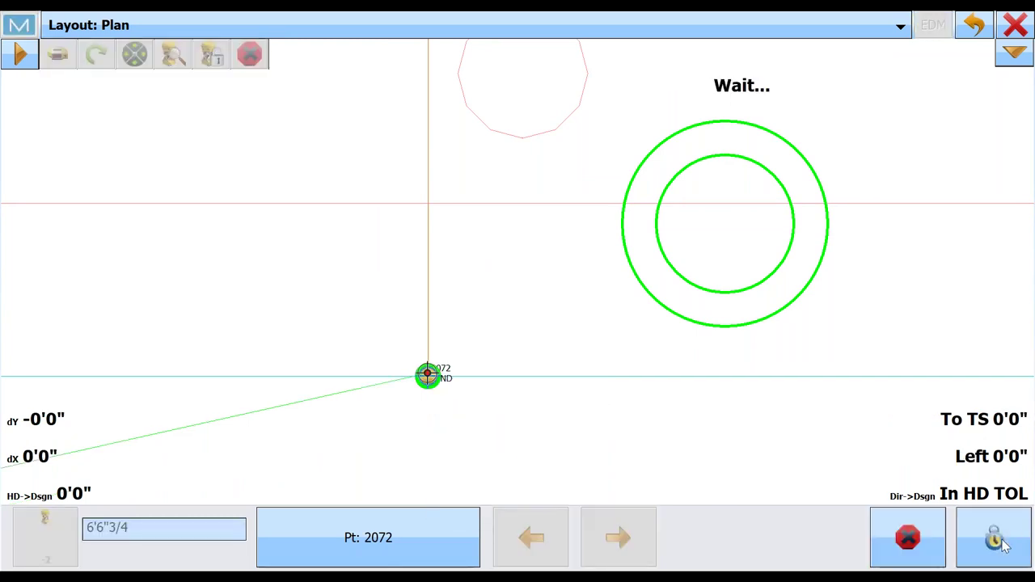
left_click(975, 26)
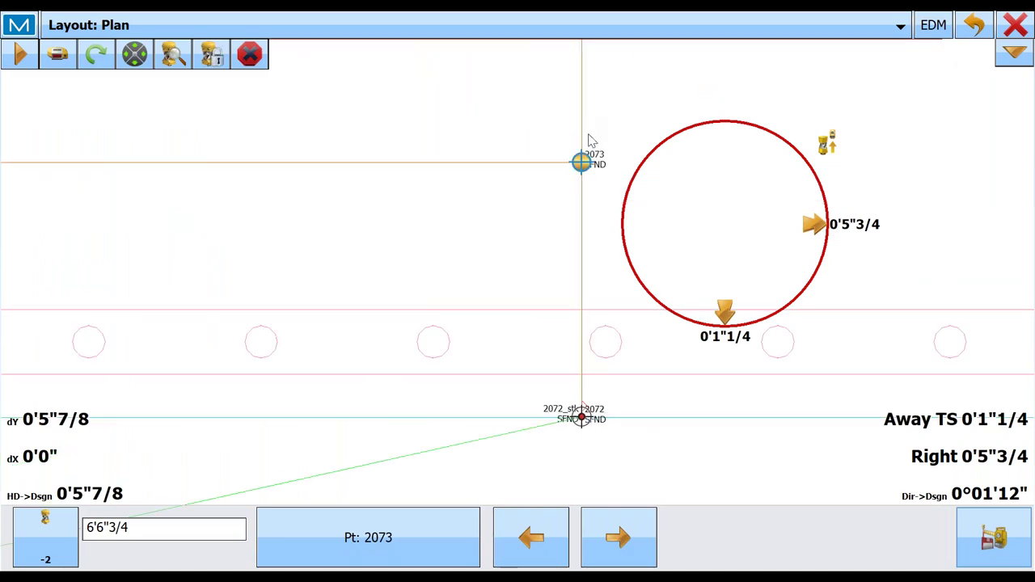
Step: Set the simulator beside design point 2073 and store it as a staked point with Advance to Next
right_click(591, 176)
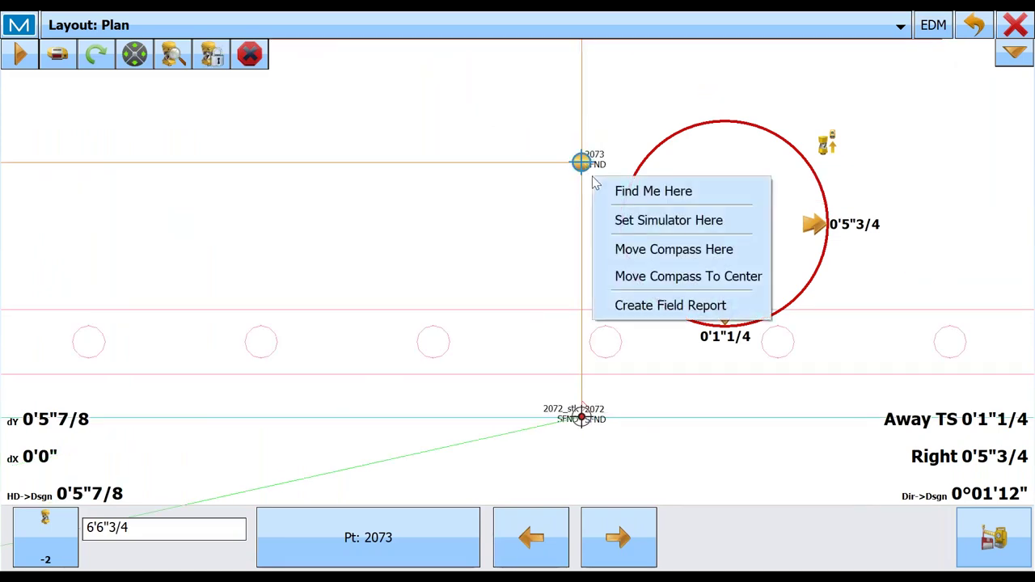
left_click(625, 221)
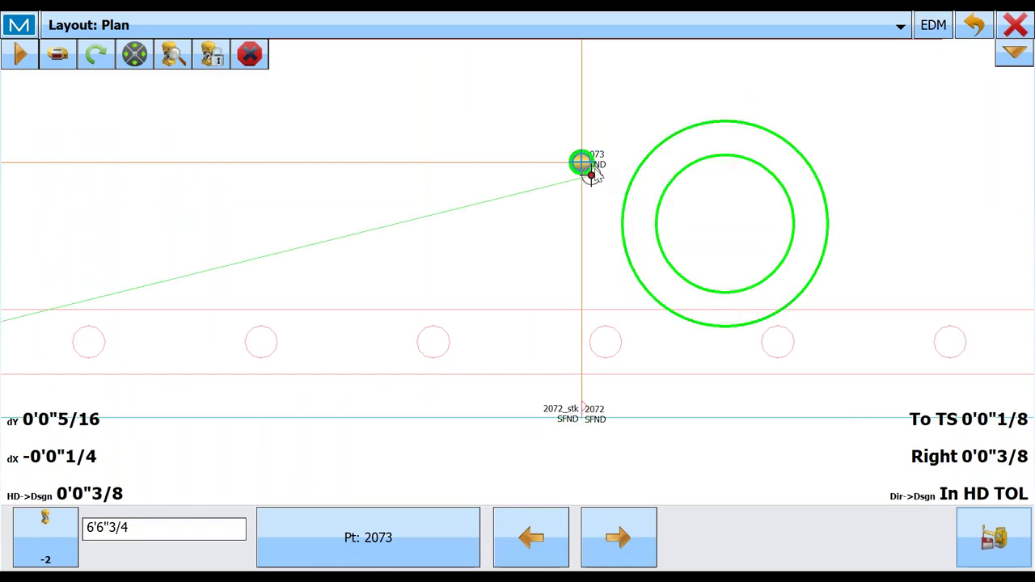
left_click(994, 538)
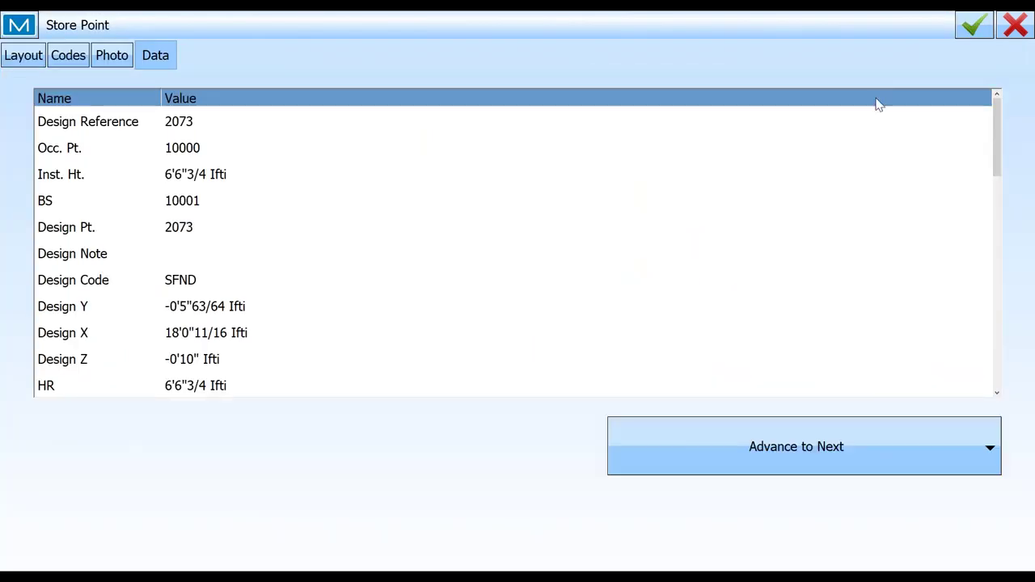
left_click(971, 29)
Step: Set the simulator close to design point 2074 and store the staked point
scroll(608, 429, "down", 5)
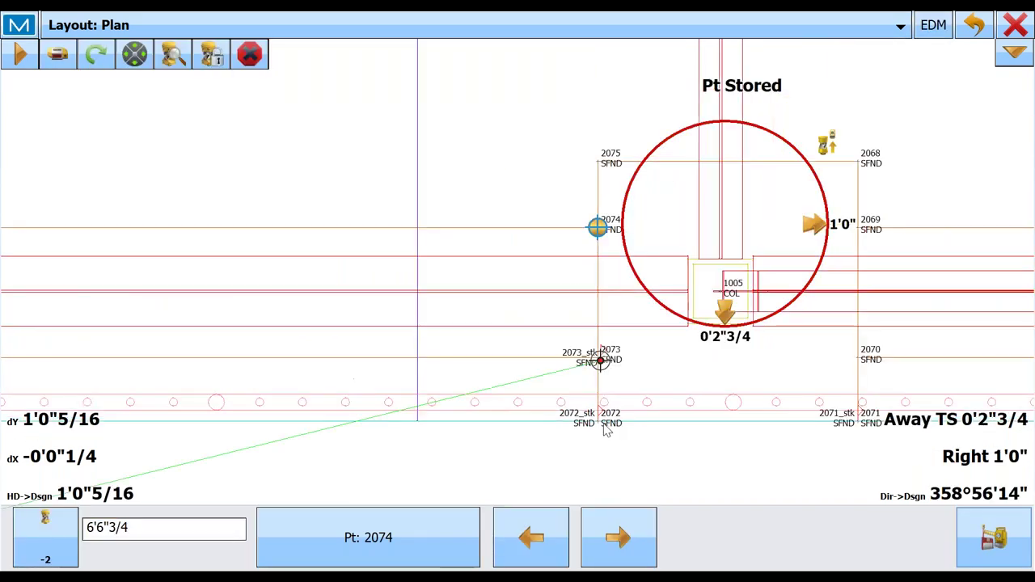
right_click(605, 233)
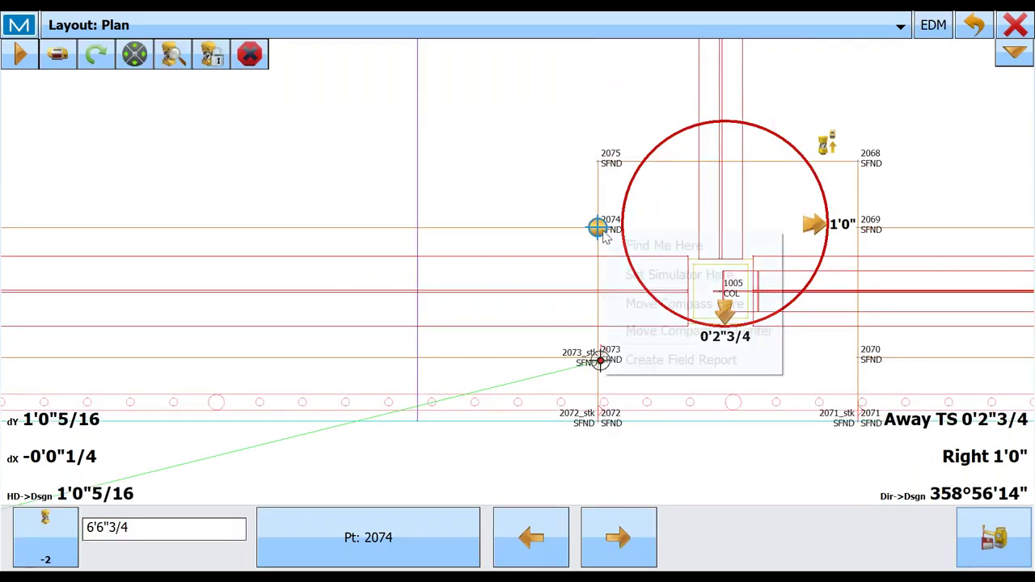
left_click(668, 279)
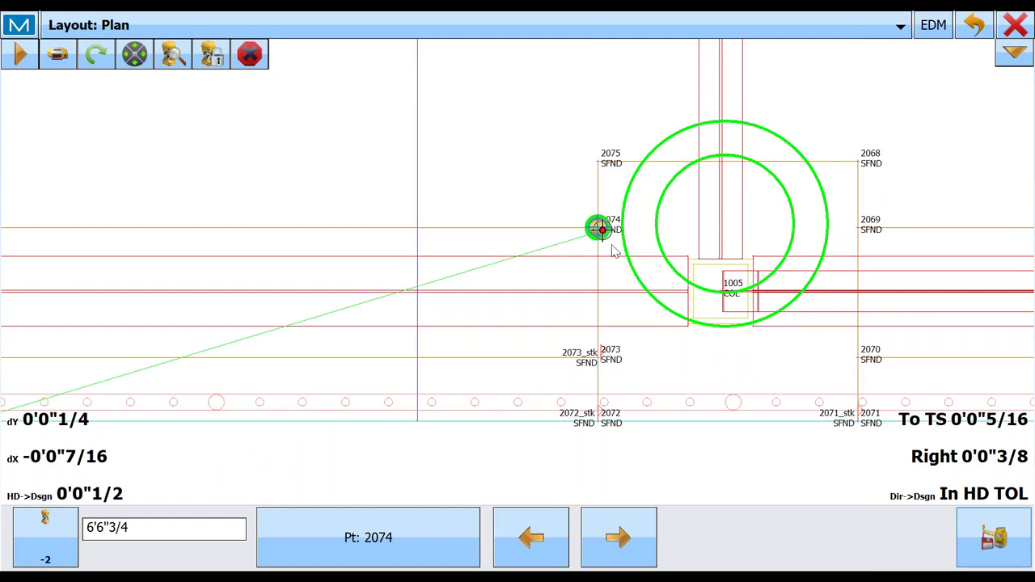
left_click(982, 534)
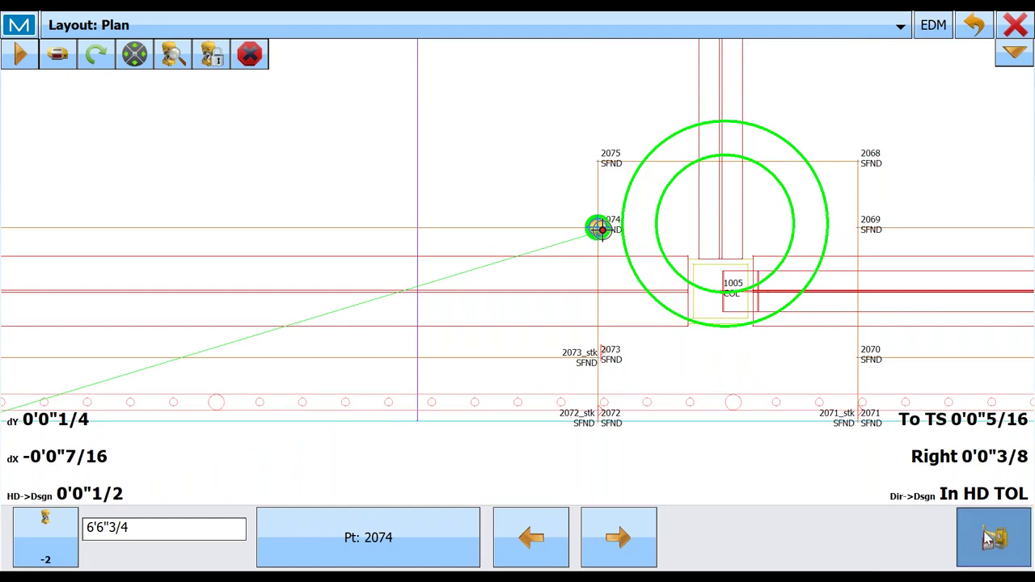
left_click(973, 25)
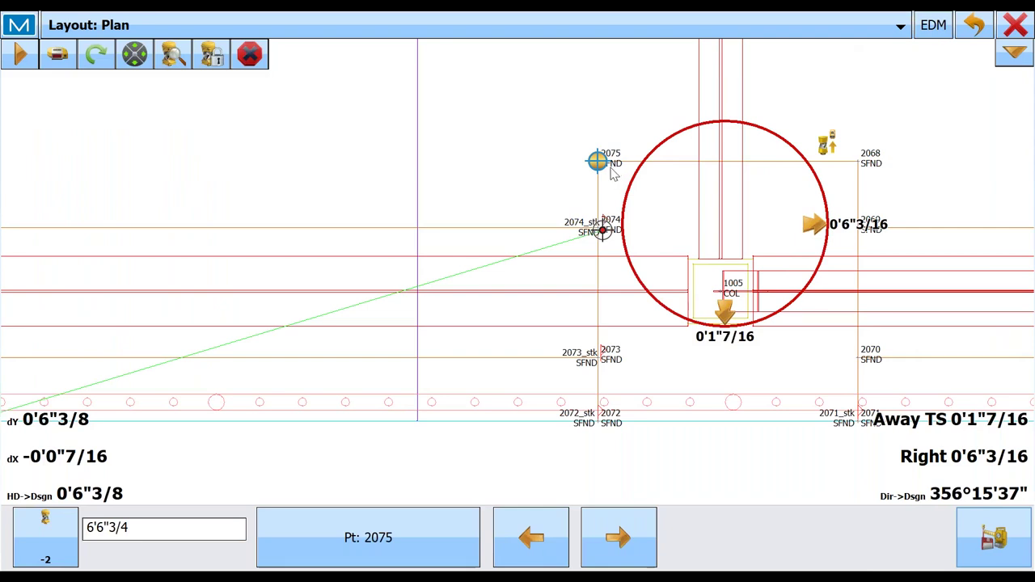
Step: Set the simulator near design point 2075 and store the staked point, accepting the exceeded horizontal distance tolerance
right_click(613, 172)
left_click(650, 212)
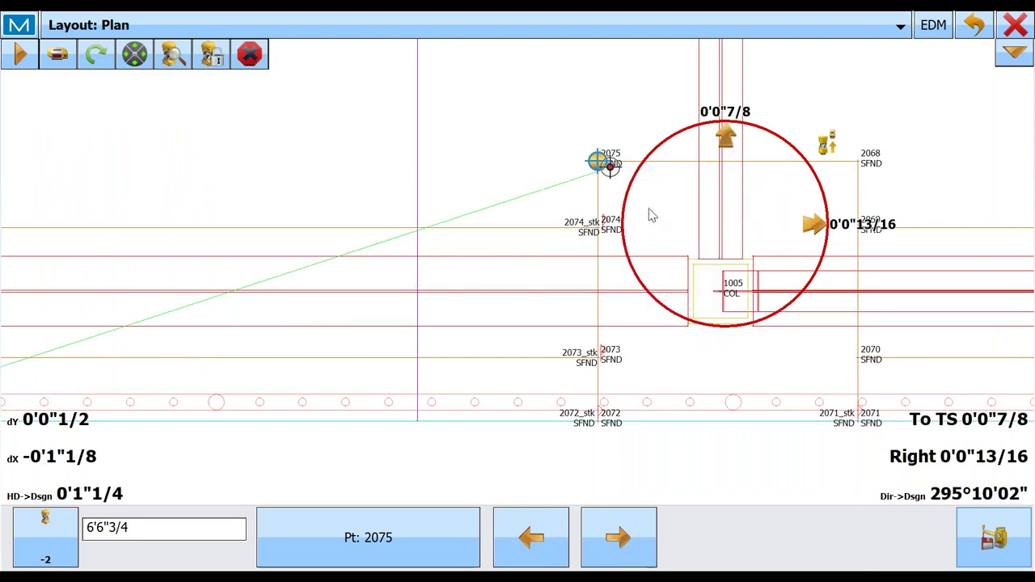
left_click(994, 538)
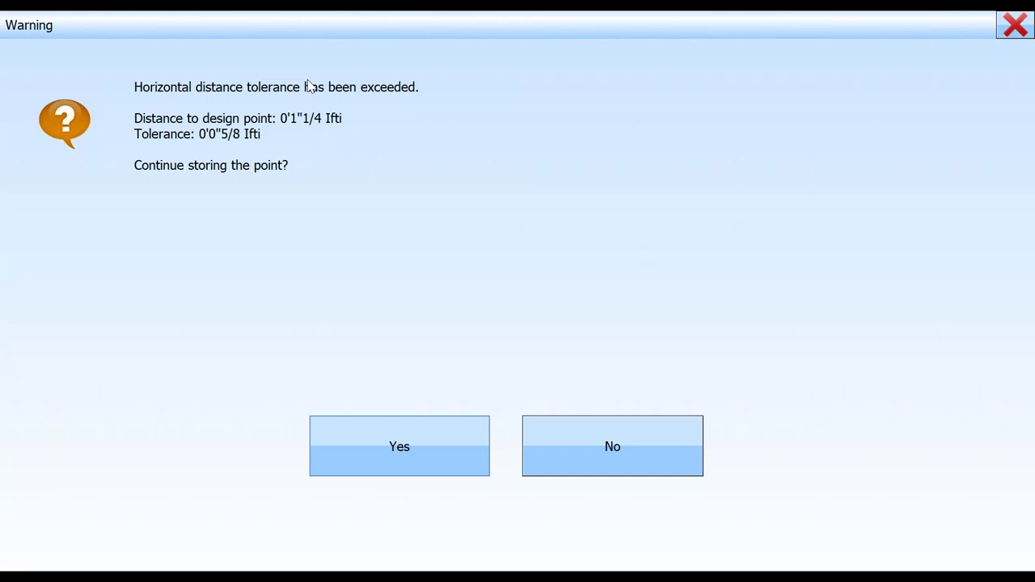
left_click(422, 457)
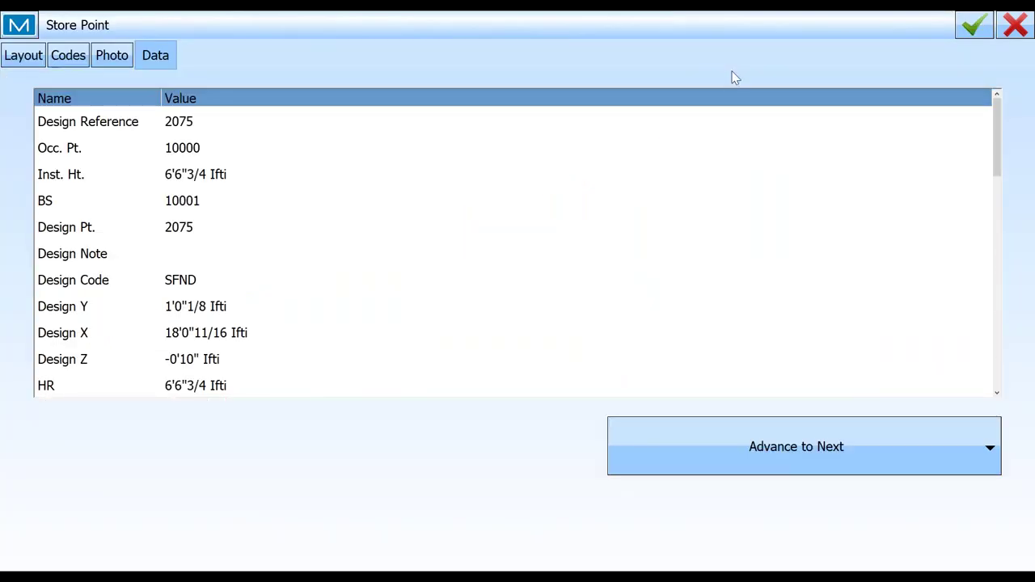
left_click(974, 25)
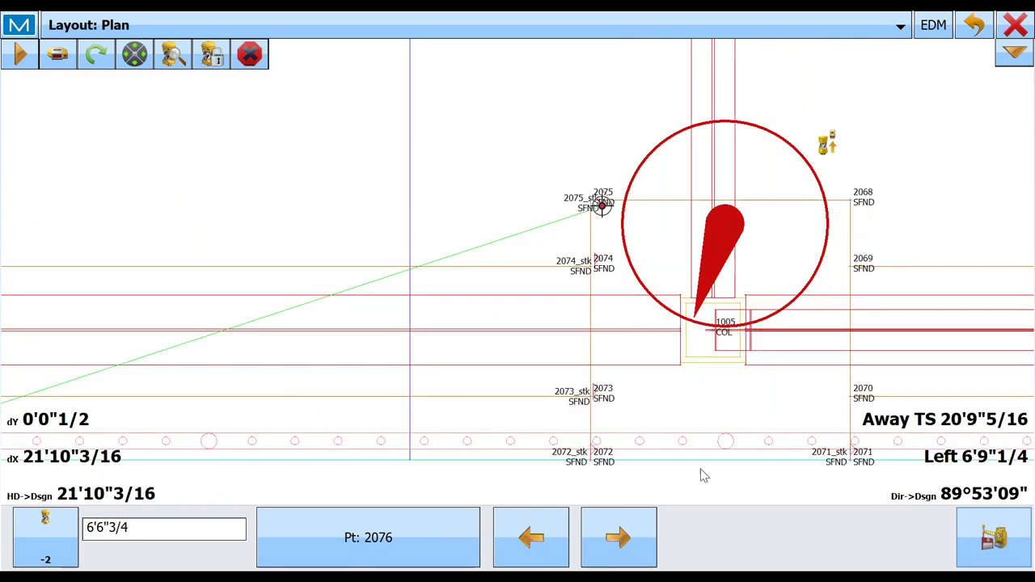
Step: Switch the layout target back to design point 2068
left_click(374, 554)
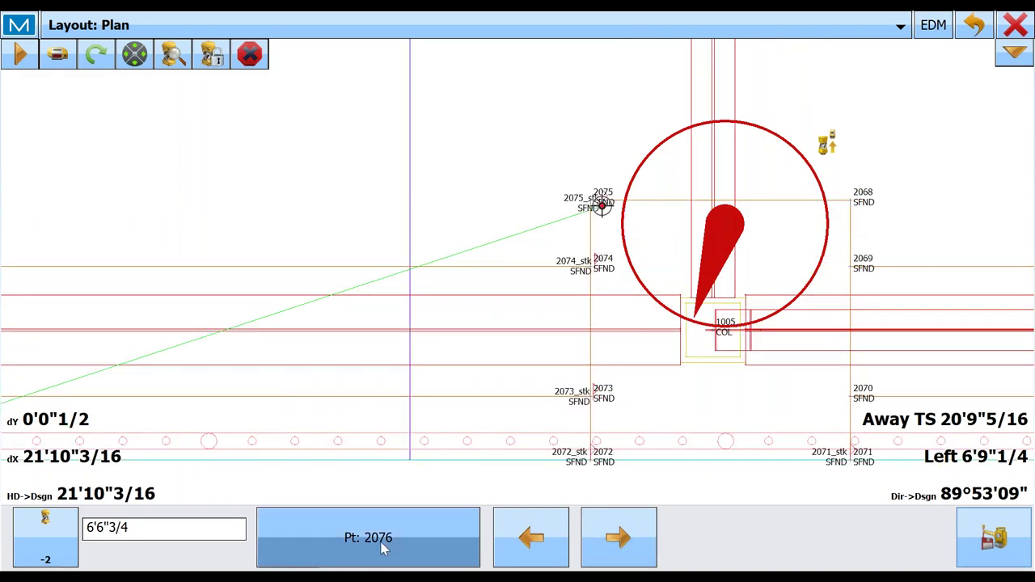
left_click(531, 540)
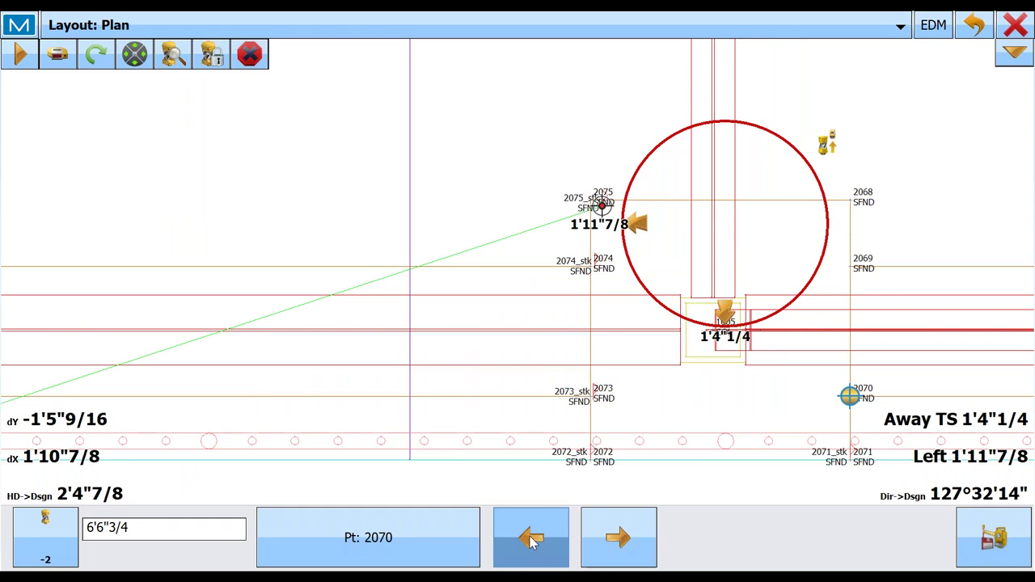
left_click(531, 540)
left_click(531, 540)
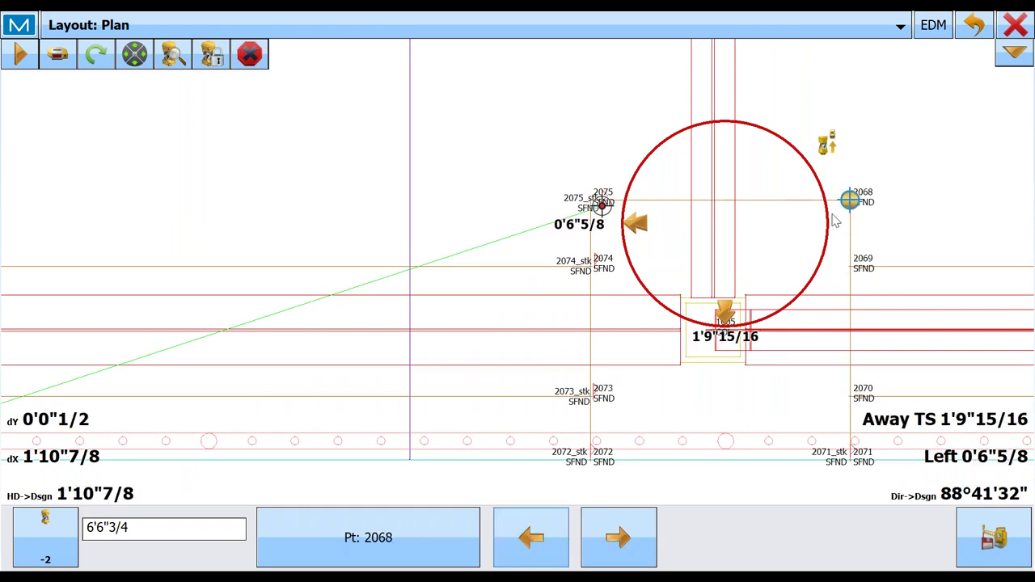
Step: Move the simulator position in two increments to within layout tolerance of point 2068
right_click(841, 215)
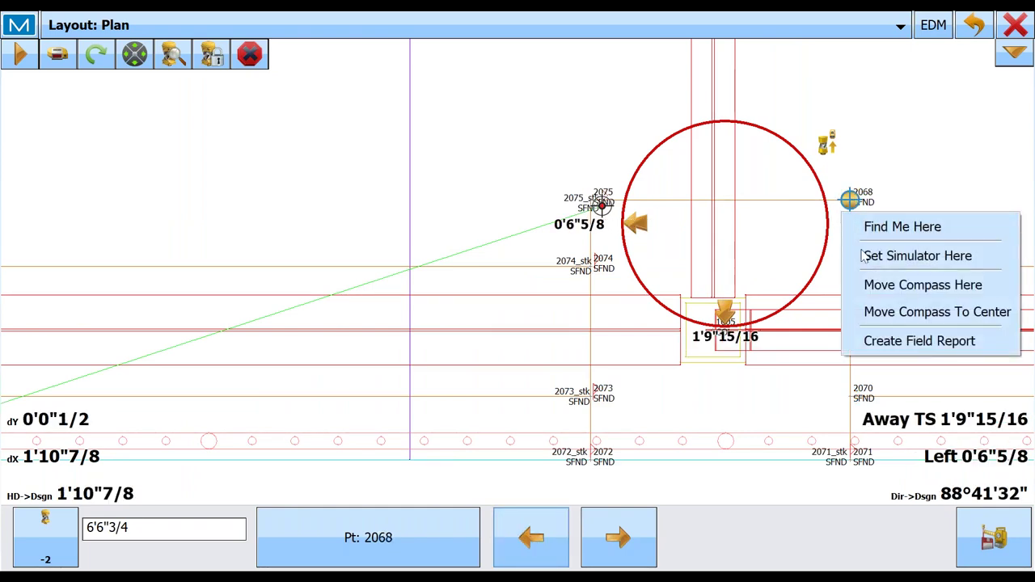
left_click(869, 255)
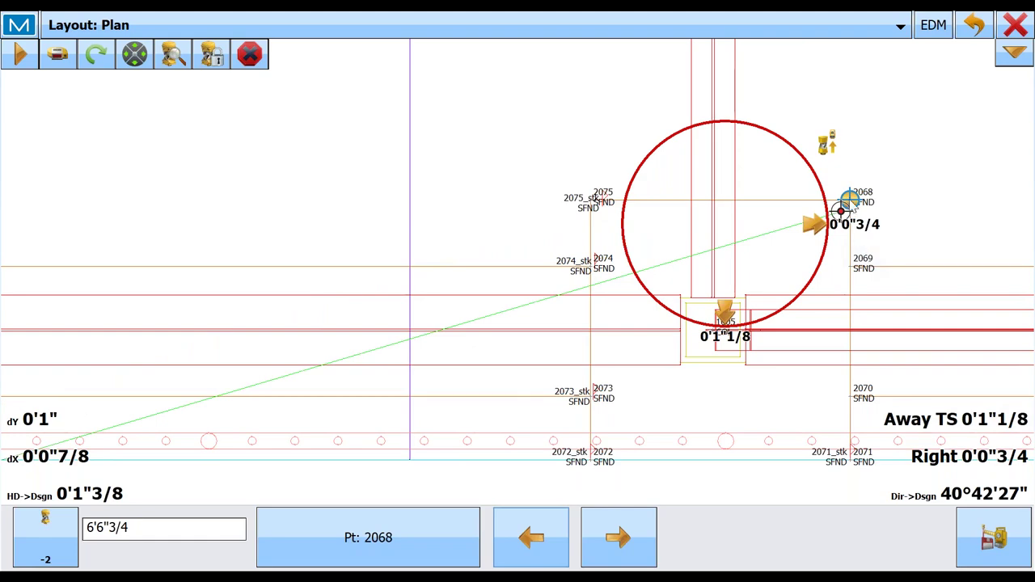
right_click(842, 212)
left_click(869, 241)
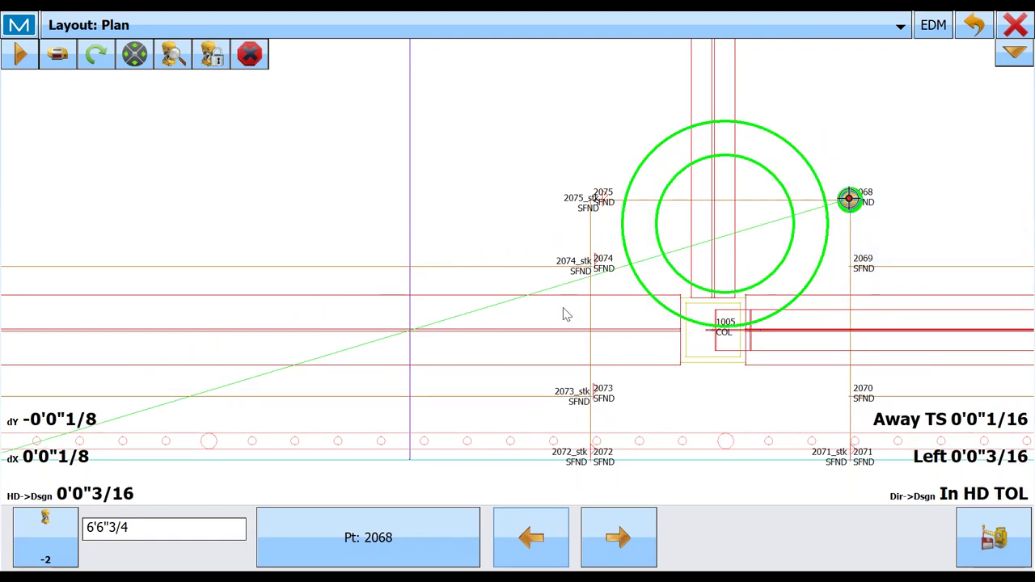
Step: Set the simulator exactly on point 2068 and store it as a staked point with Advance to Next
left_click_drag(565, 315, 169, 374)
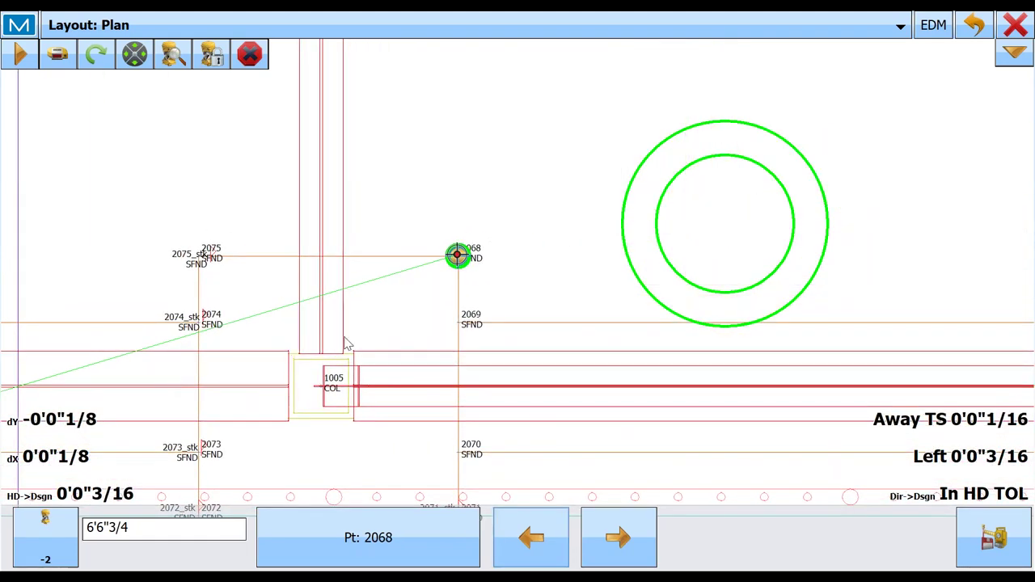
scroll(439, 261, "up", 3)
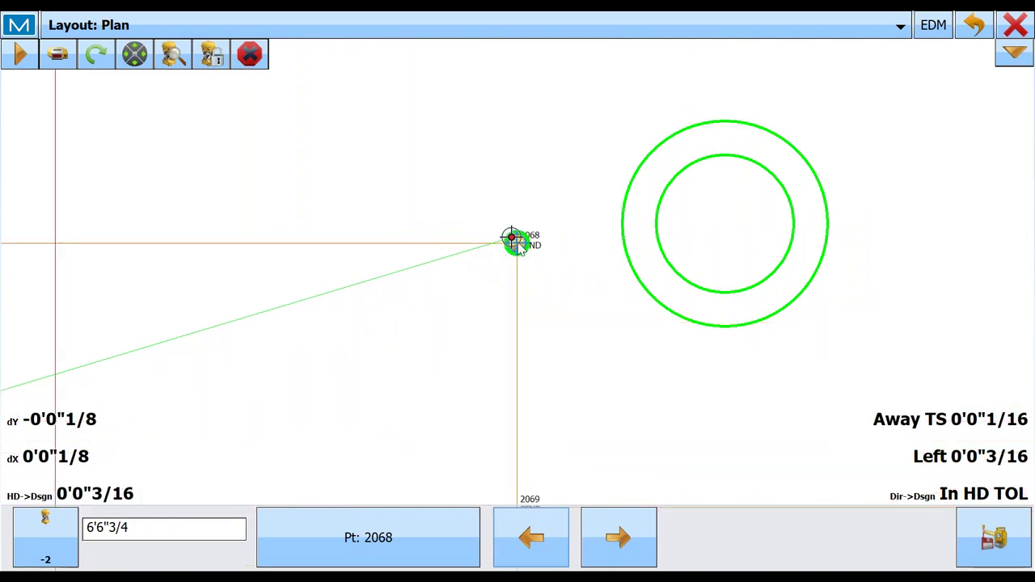
right_click(520, 245)
left_click(553, 285)
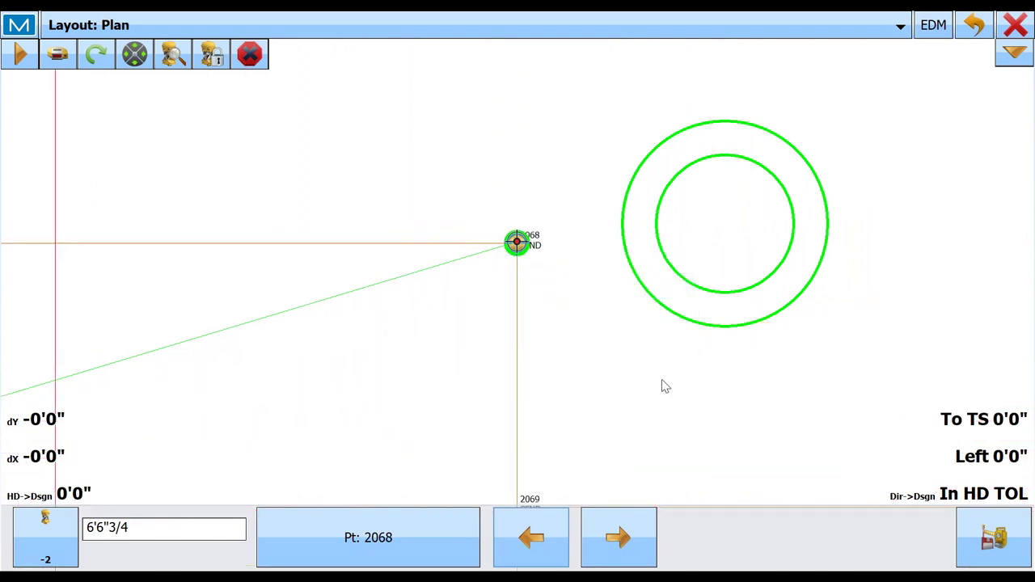
left_click(994, 538)
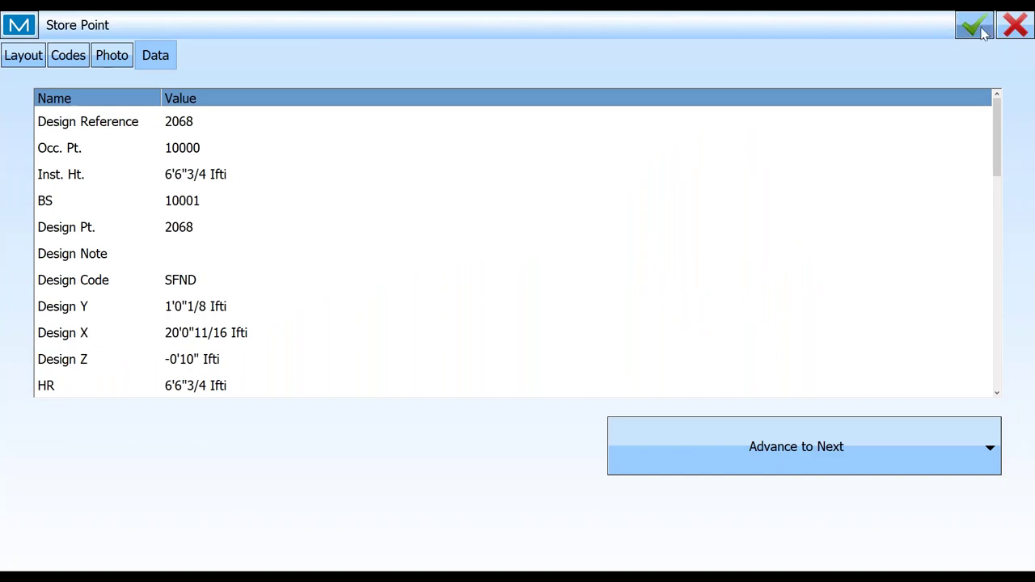
left_click(974, 26)
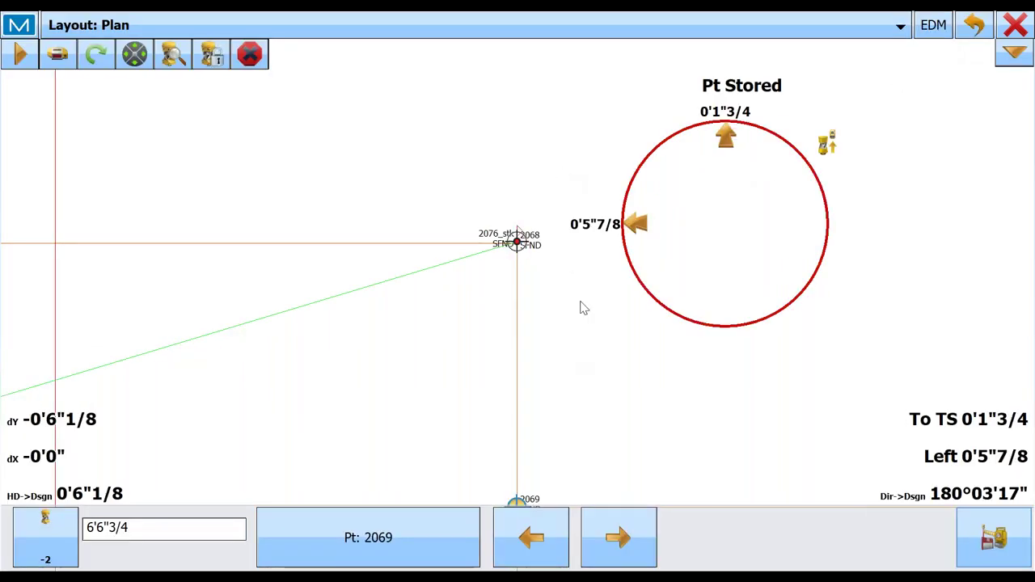
Step: Set the simulator on design point 2069 and store the staked point with Advance to Next
left_click_drag(564, 393, 575, 208)
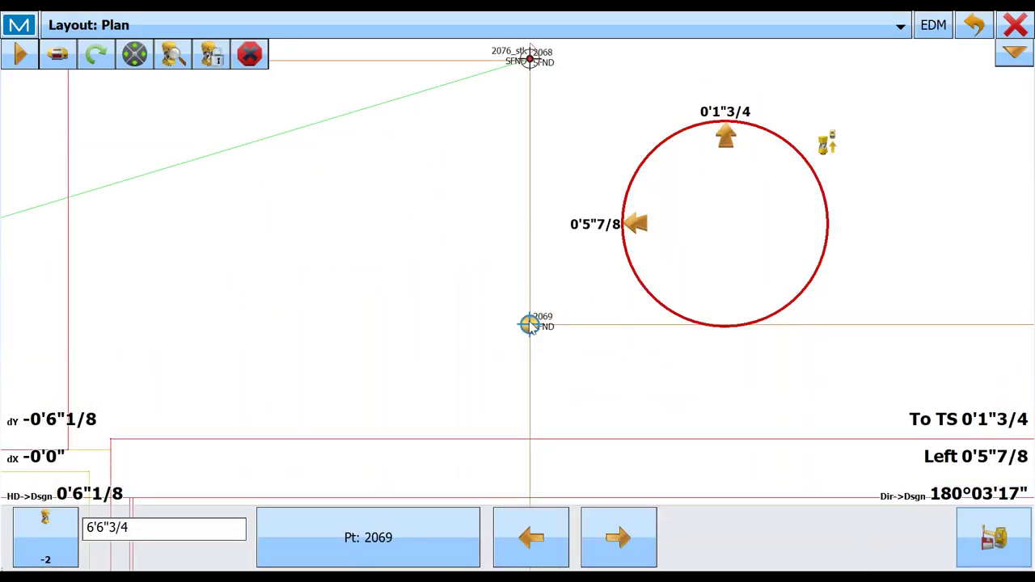
right_click(532, 328)
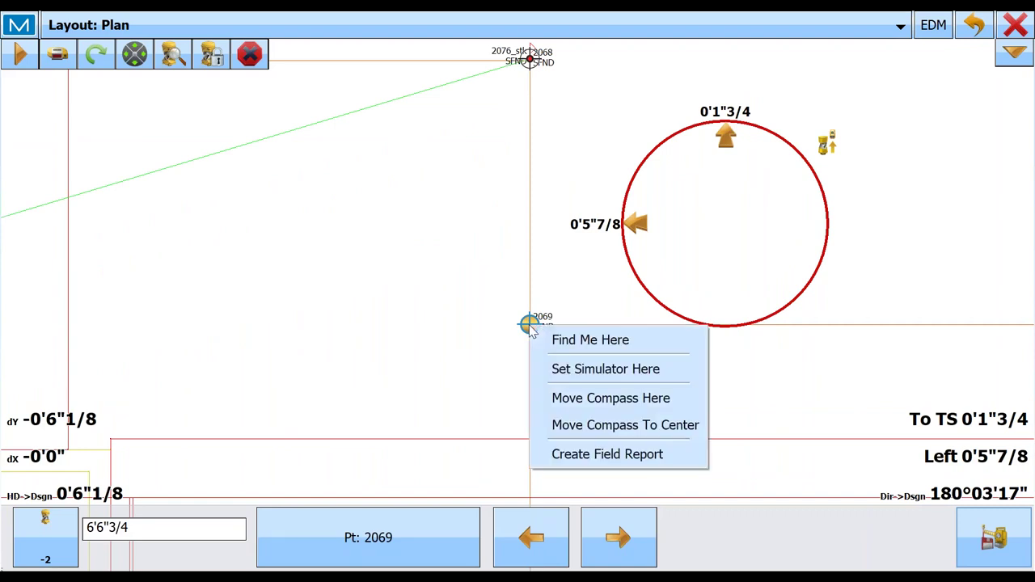
left_click(563, 370)
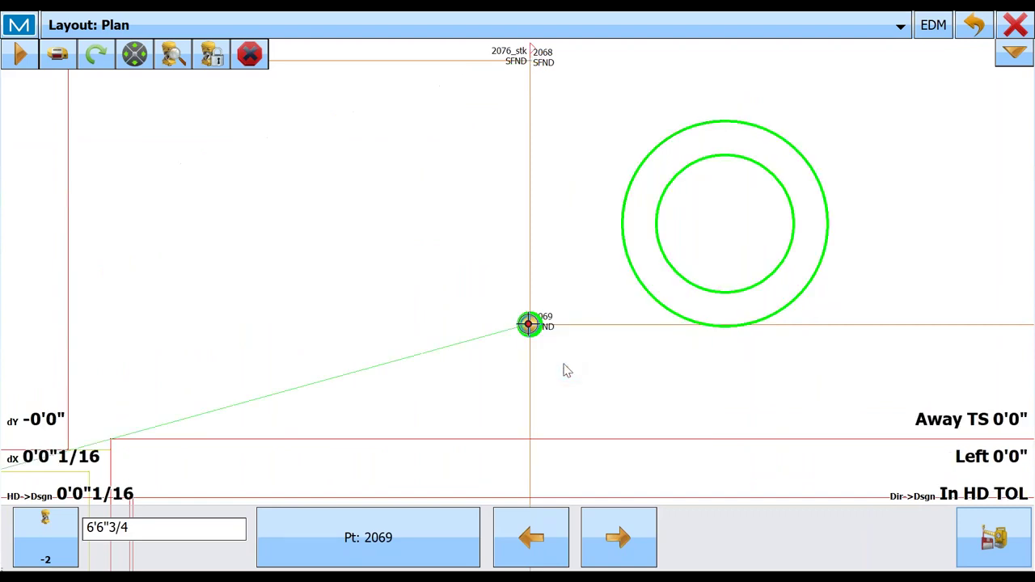
left_click(996, 540)
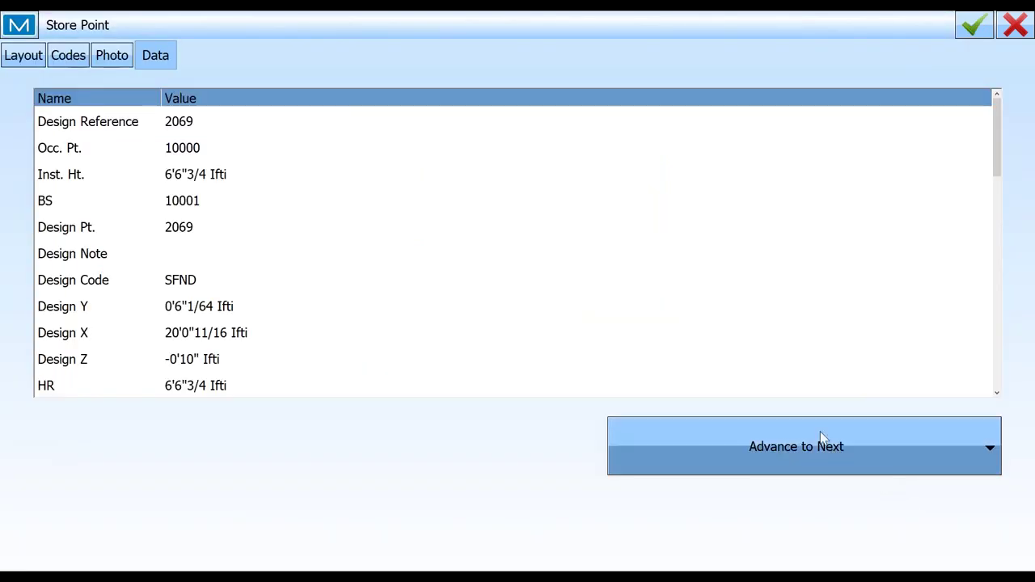
left_click(977, 25)
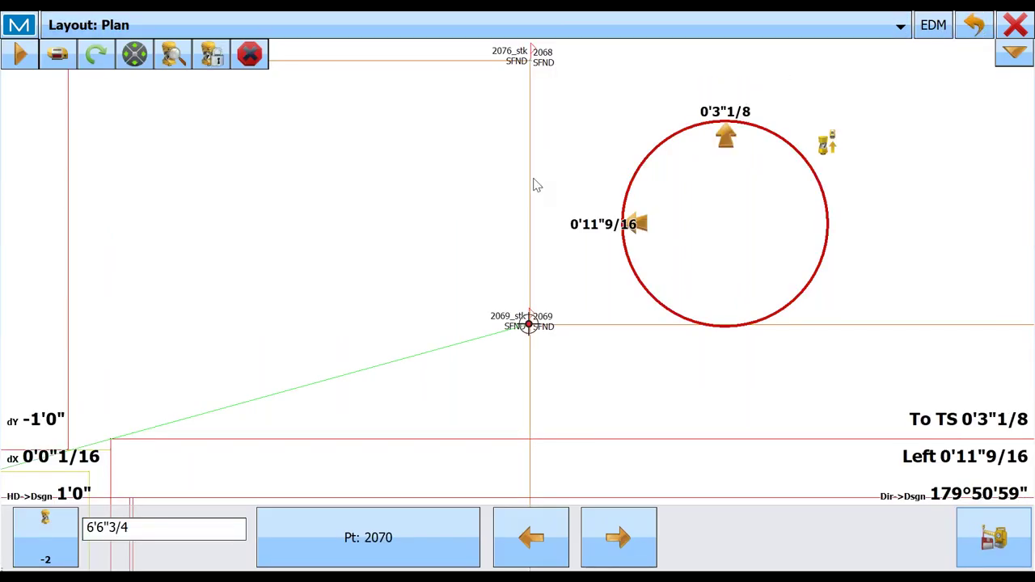
Step: Reposition the simulator twice around the already staked point 2069
scroll(534, 184, "down", 2)
scroll(536, 184, "down", 2)
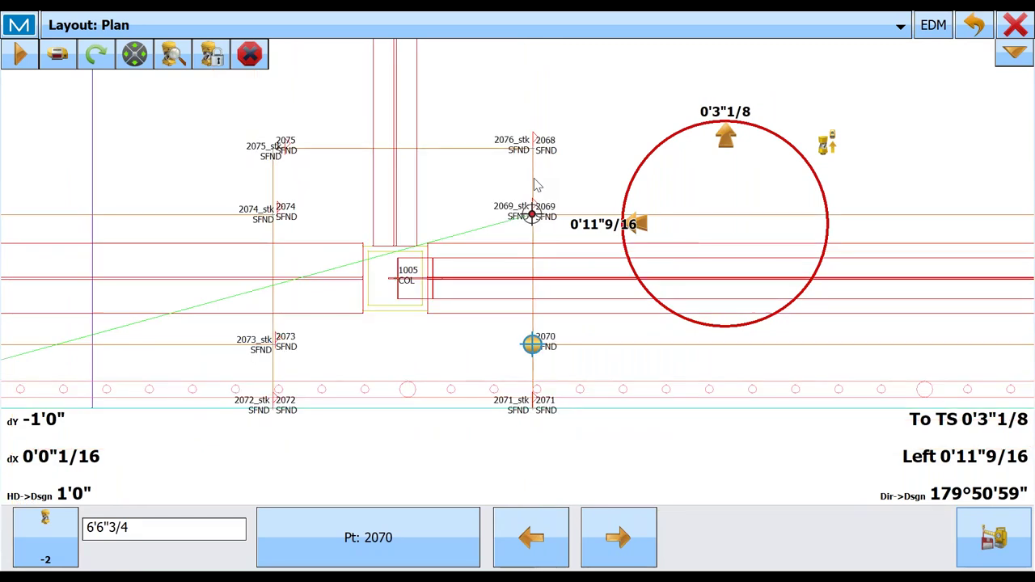
scroll(534, 355, "up", 2)
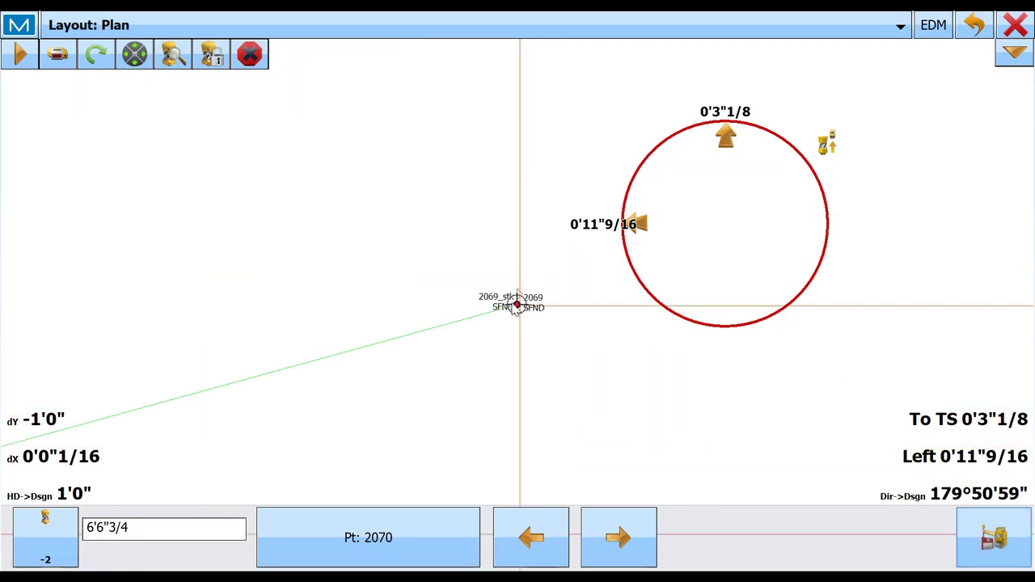
right_click(515, 302)
left_click(566, 346)
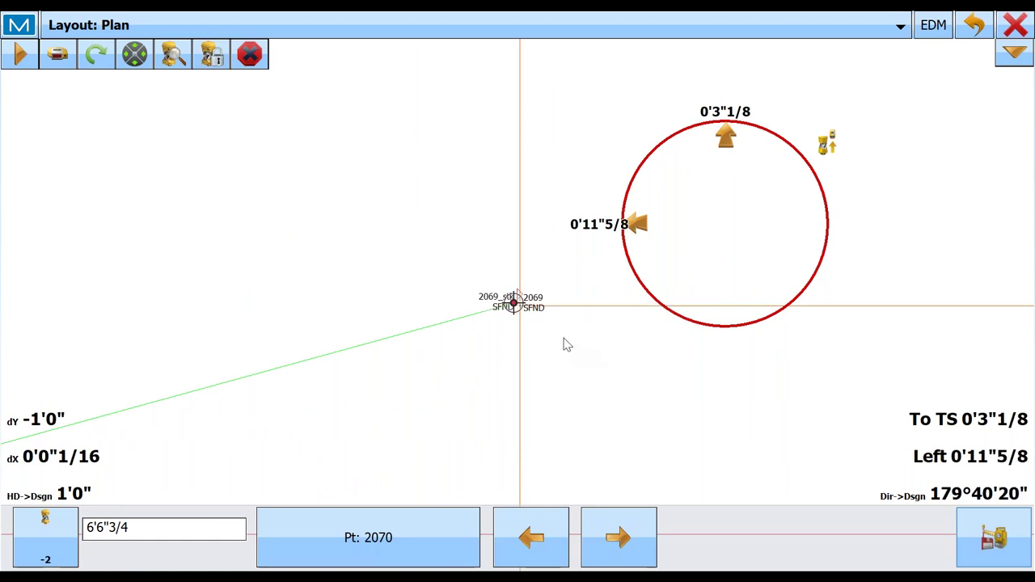
right_click(521, 314)
left_click(570, 354)
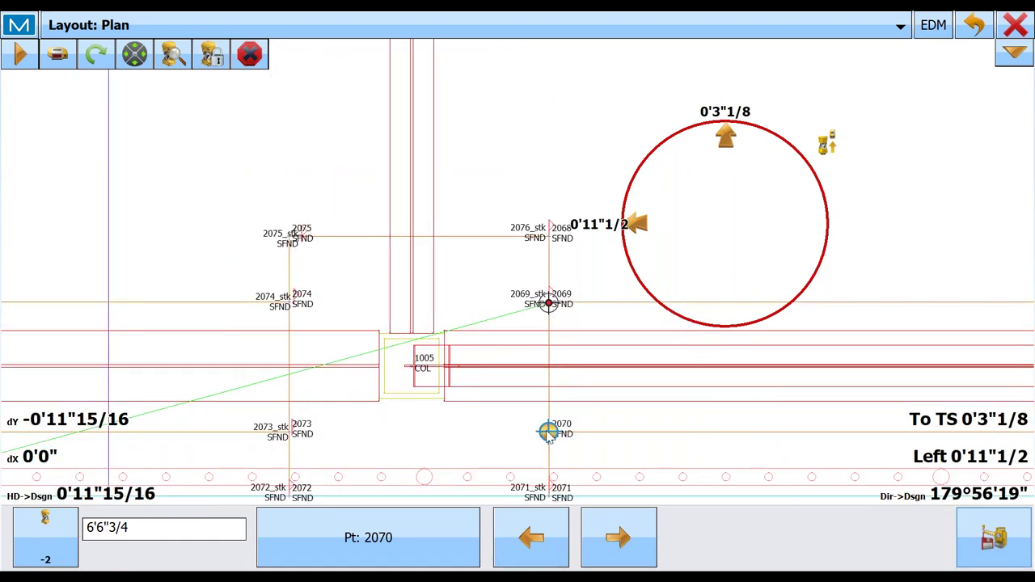
Step: Set the simulator on design point 2070 and store it as a staked point with Advance to Next
right_click(549, 433)
left_click(613, 340)
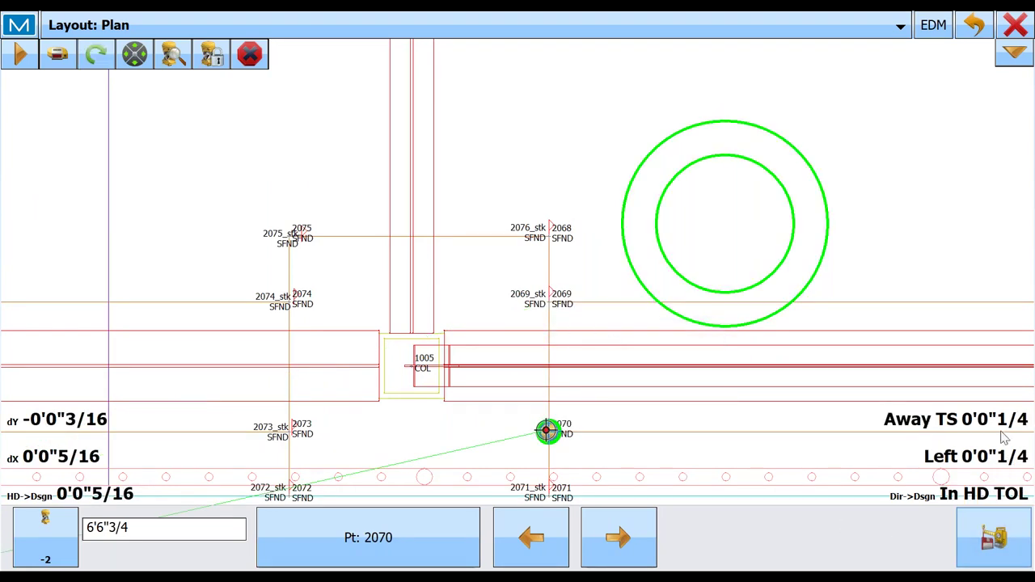
left_click(993, 535)
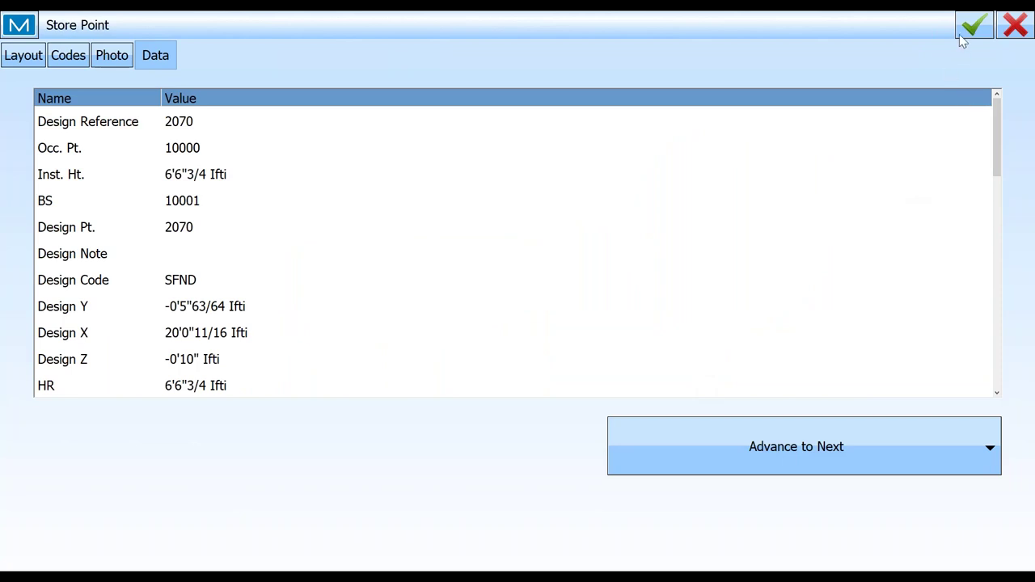
left_click(972, 27)
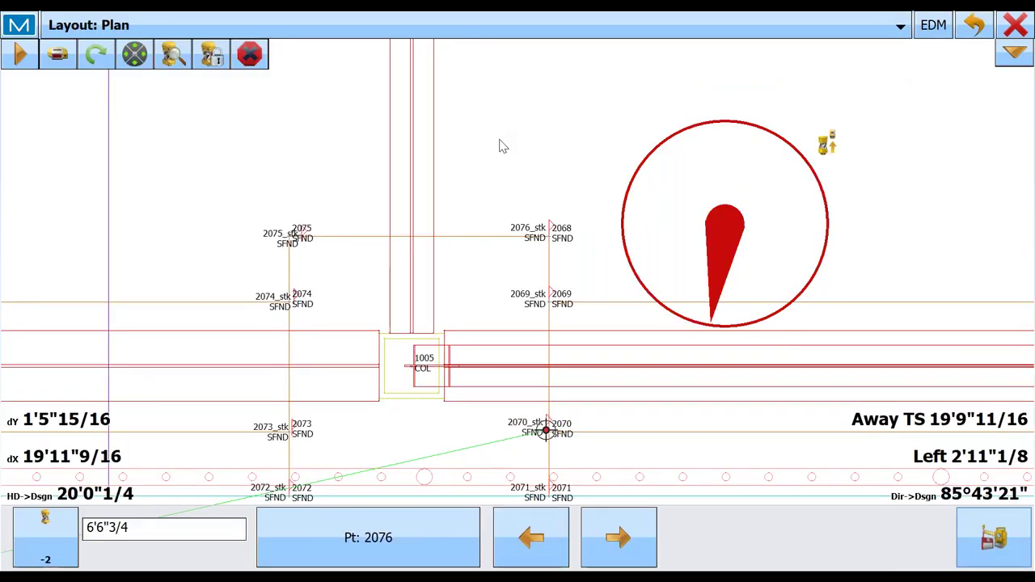
Step: Leave the plan layout and start exporting the job's points to a file in Topcon Text Custom format with filters enabled
scroll(498, 144, "down", 1)
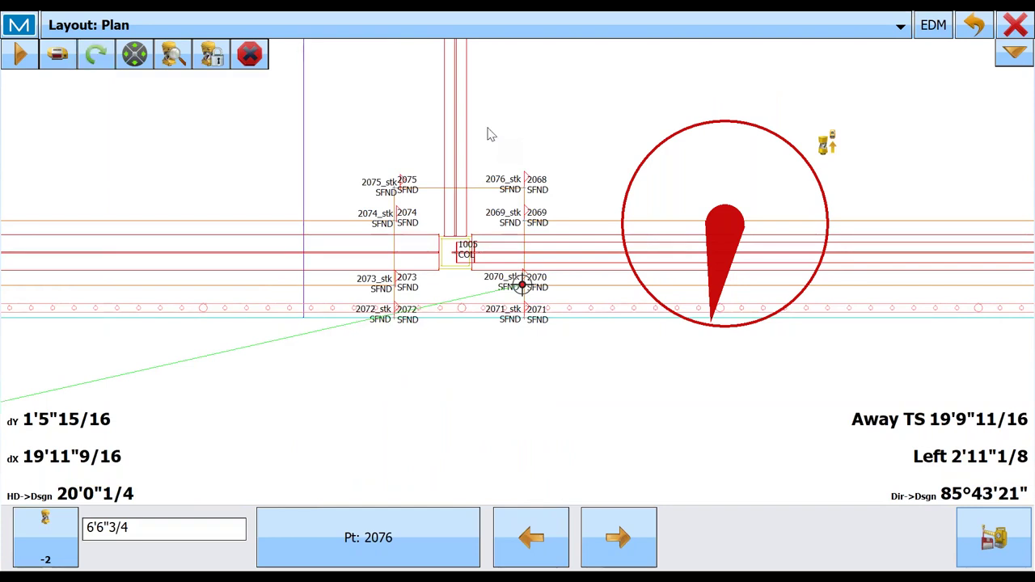
scroll(409, 322, "down", 1)
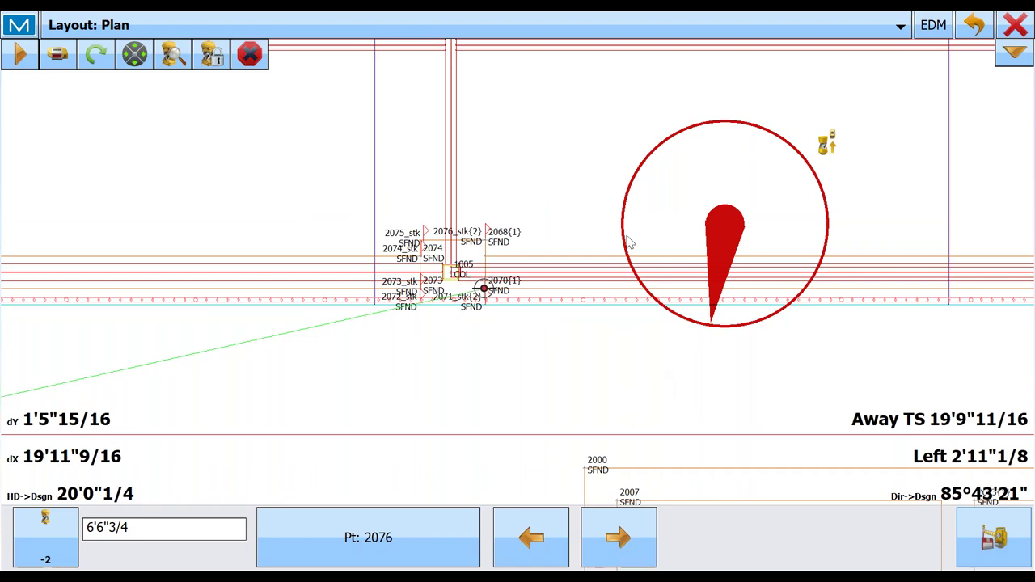
left_click(1020, 28)
left_click(1020, 27)
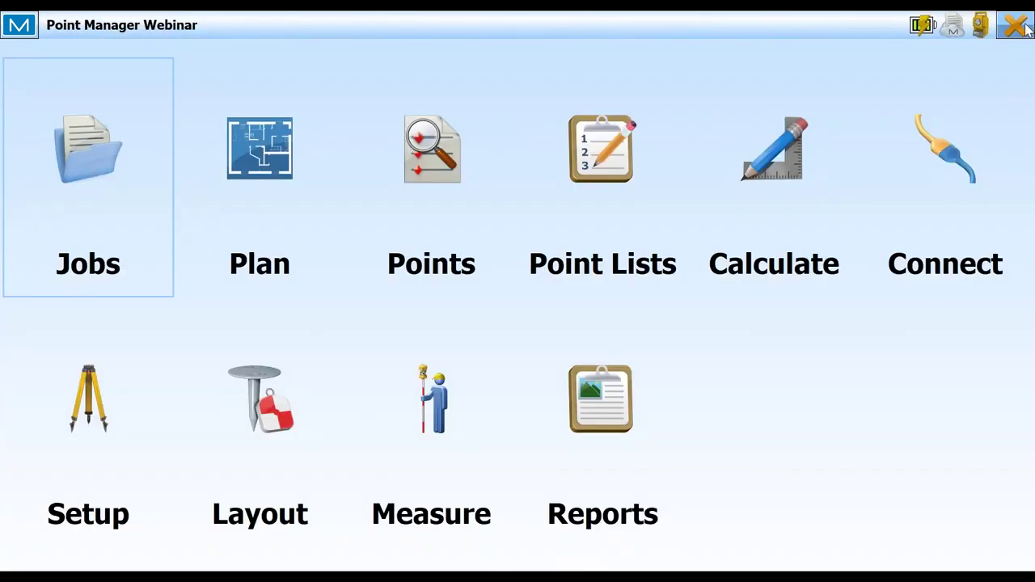
left_click(77, 168)
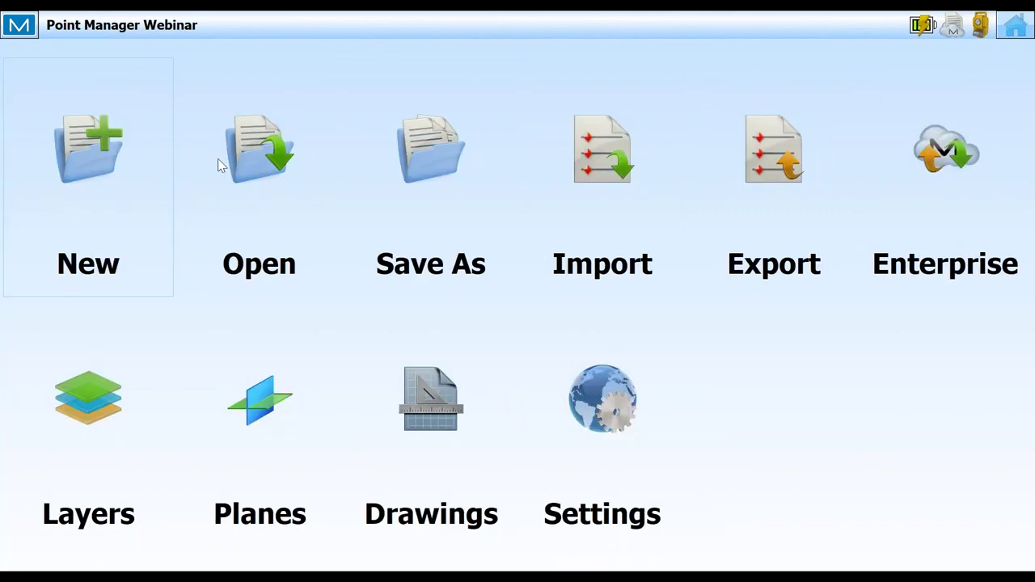
left_click(795, 176)
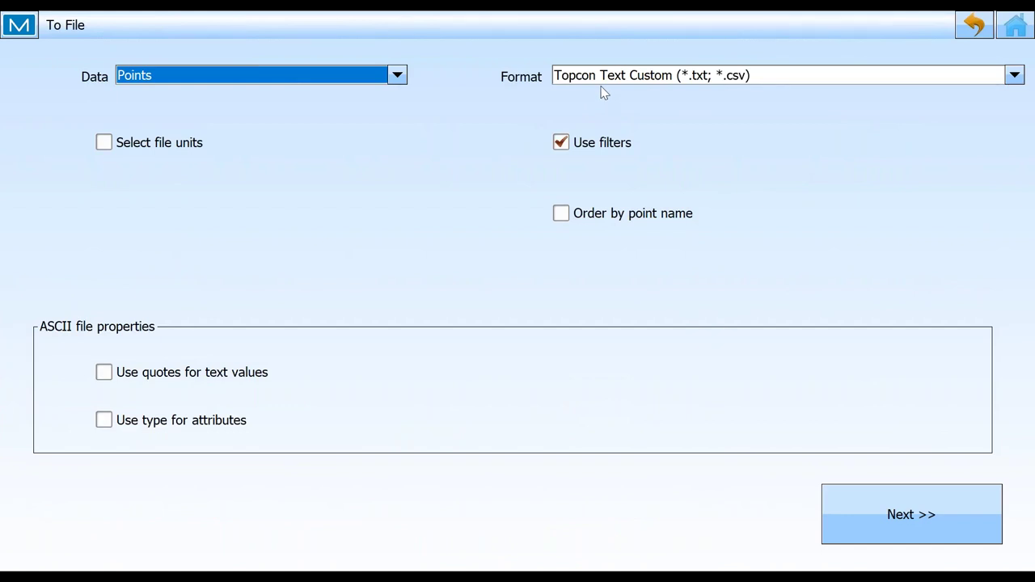
left_click(982, 517)
left_click(903, 522)
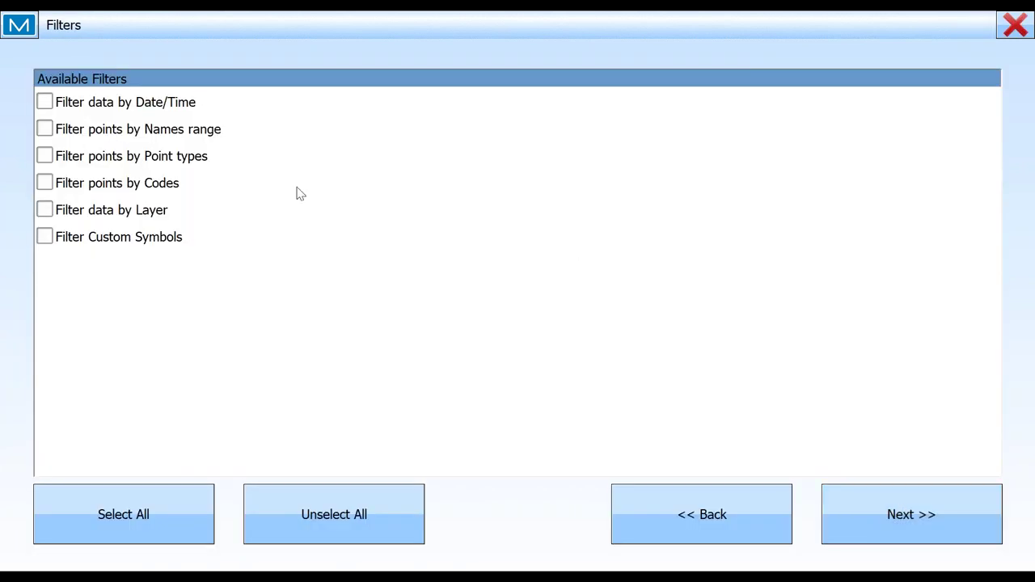
Step: Filter the export by point type, including only Layout Points
left_click(46, 157)
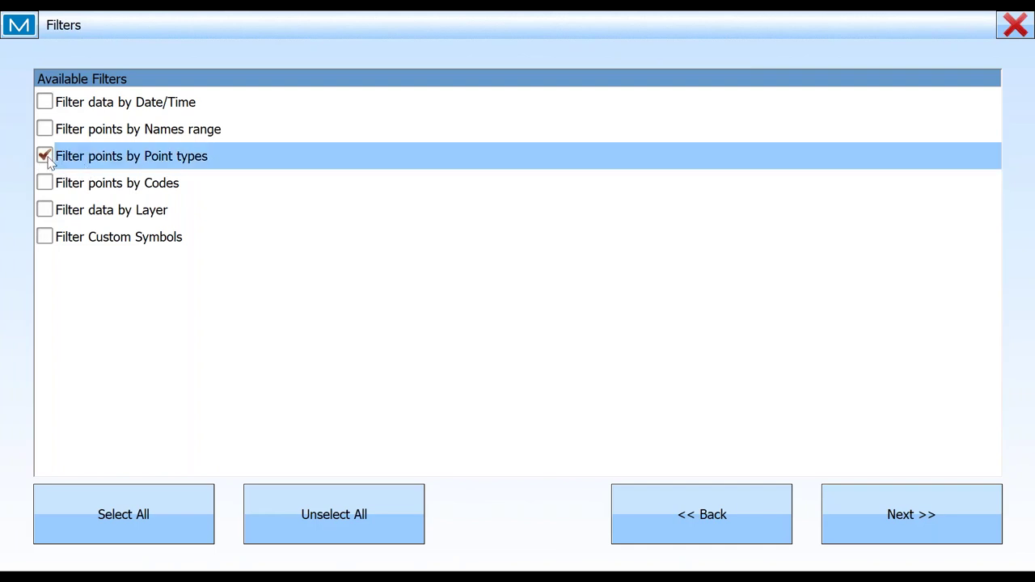
left_click(906, 515)
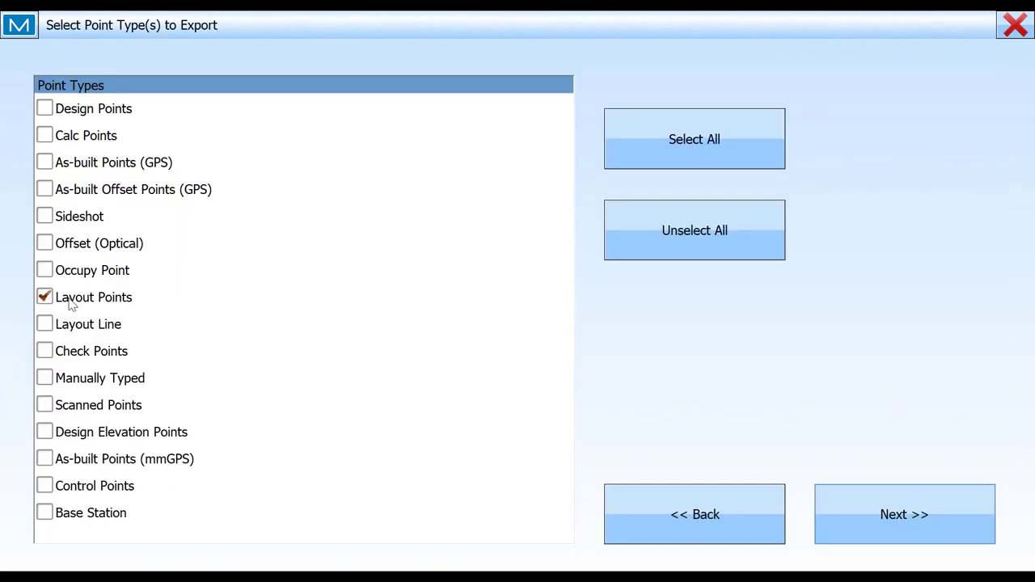
left_click(901, 495)
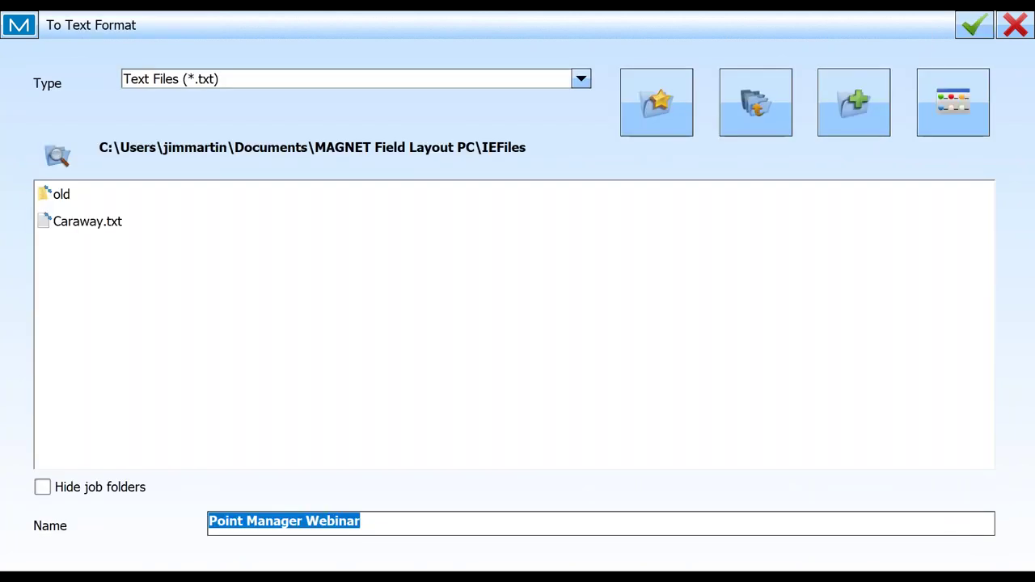
Step: Name the text file Point Manager Webinar 052721 and export it comma-delimited in the Name, X, Y, Elev, Codes style
double_click(373, 529)
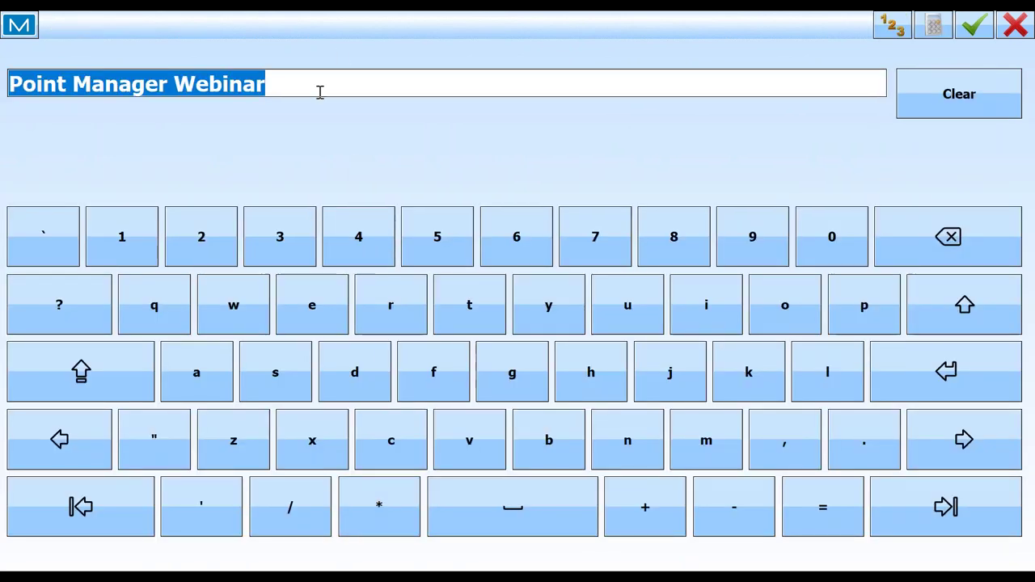
left_click(320, 92)
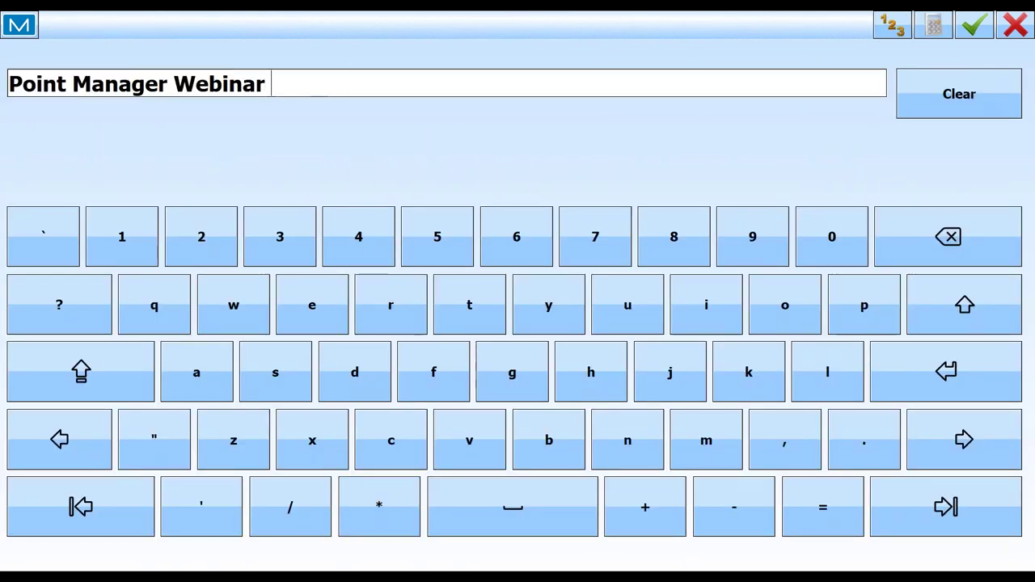
type("05")
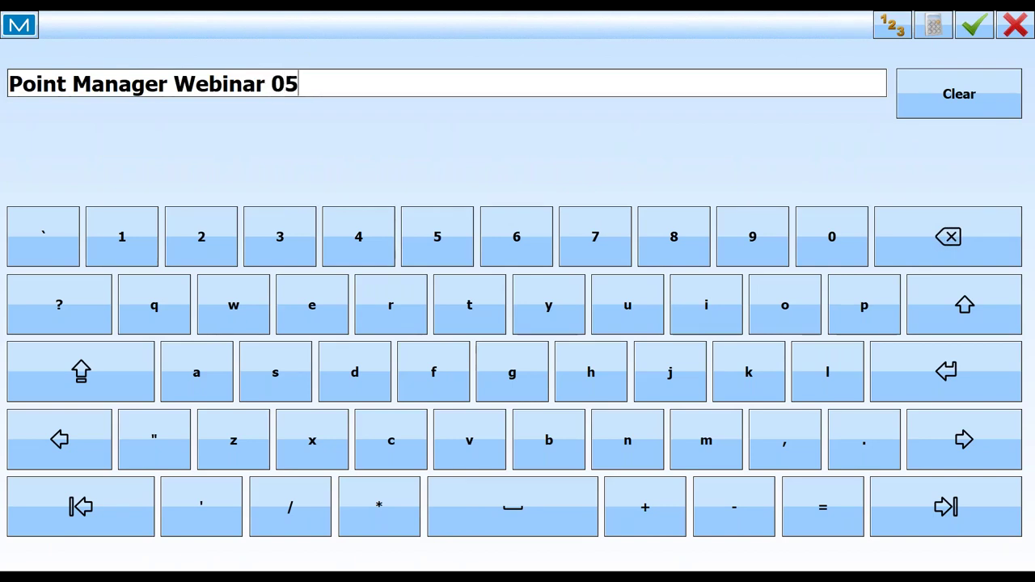
type("2721")
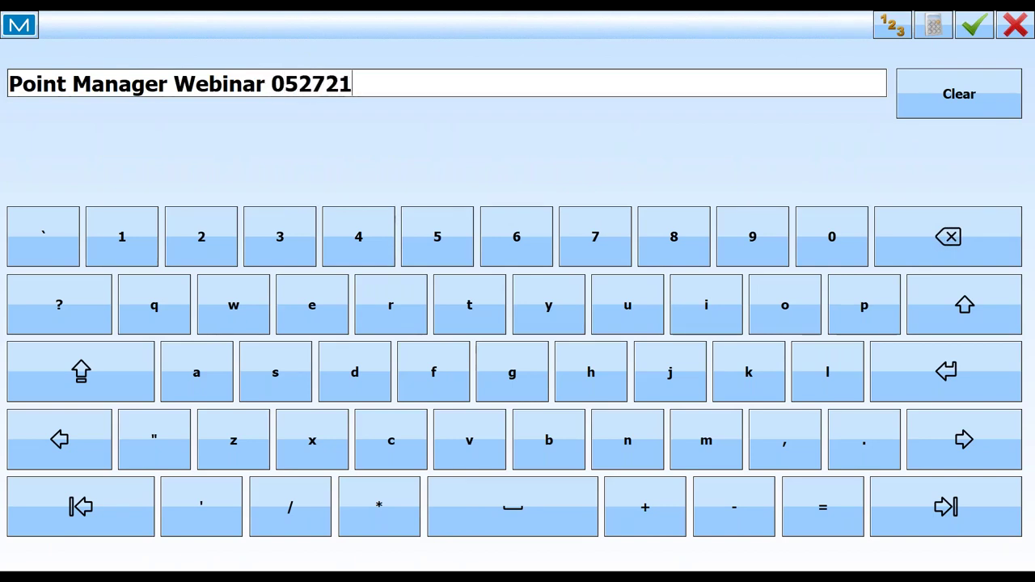
left_click(980, 26)
left_click(974, 27)
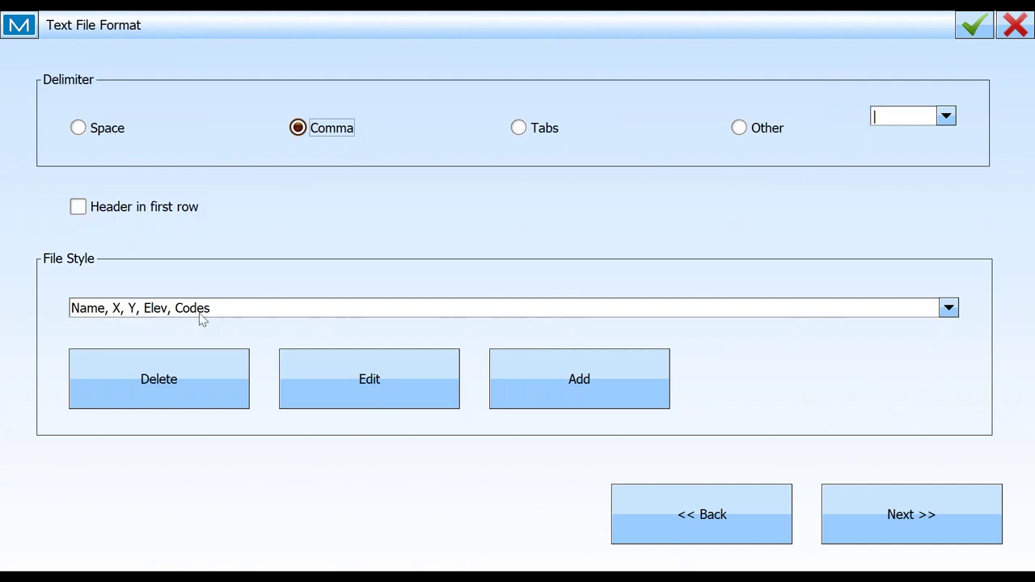
left_click(954, 523)
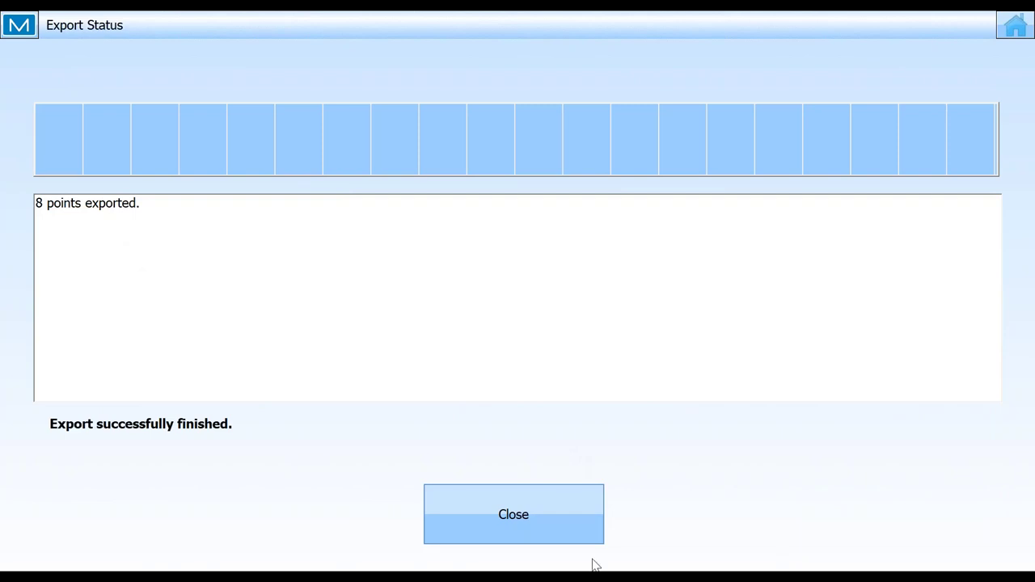
left_click(517, 524)
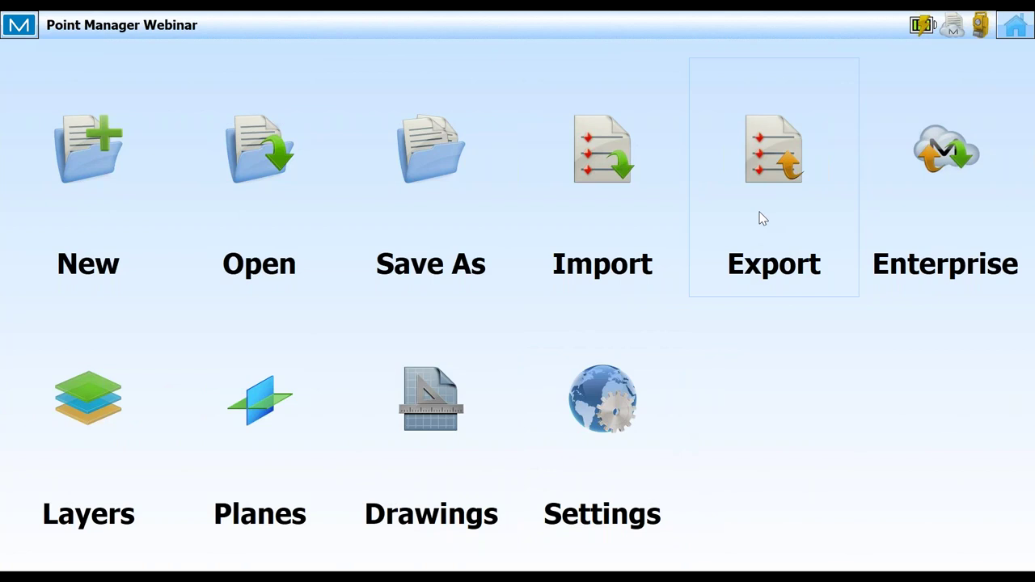
Step: Upload Point Manager Webinar 052721.txt to the Point Manager Demo project in Enterprise, then return home
left_click(964, 155)
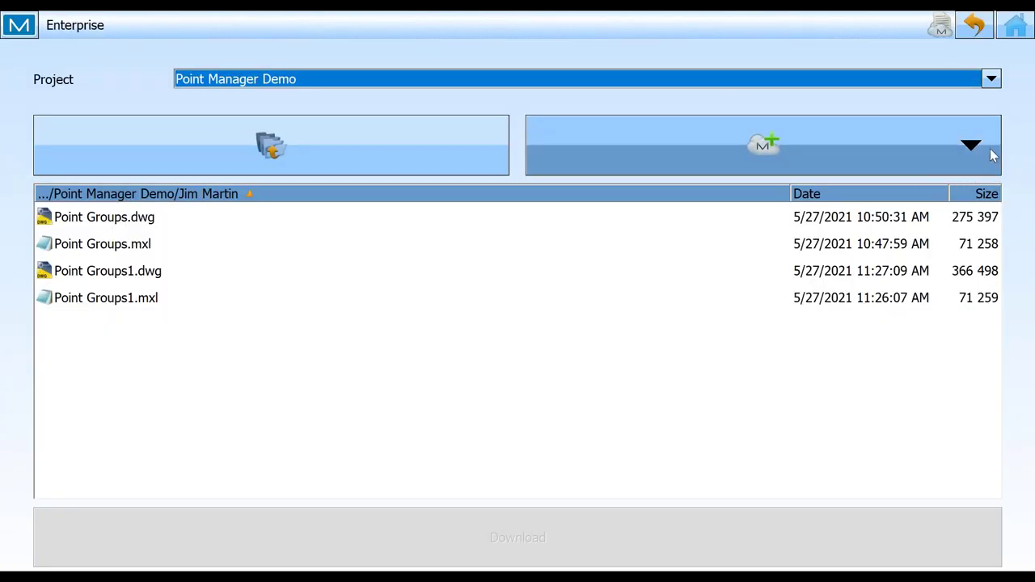
left_click(974, 149)
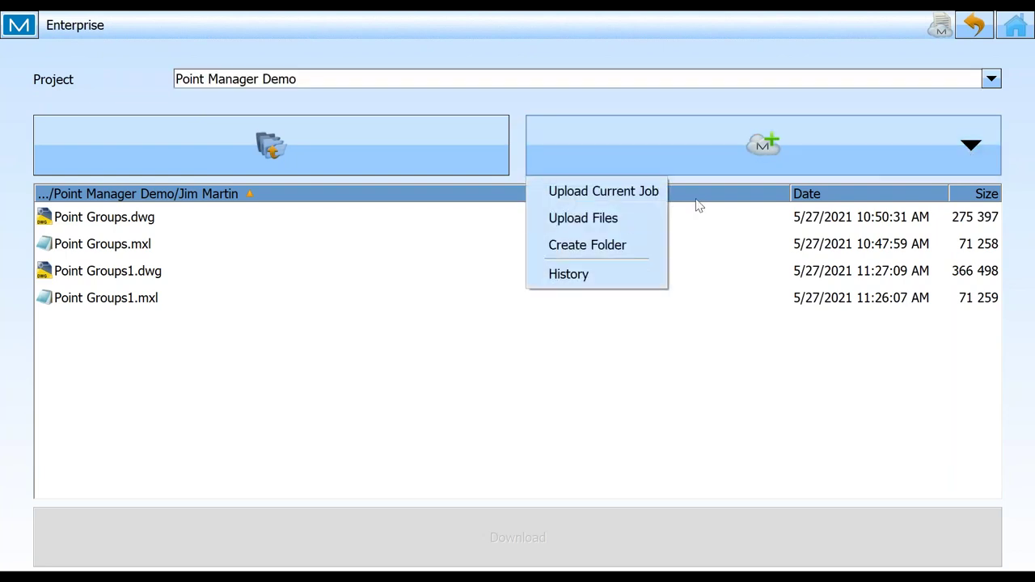
left_click(601, 222)
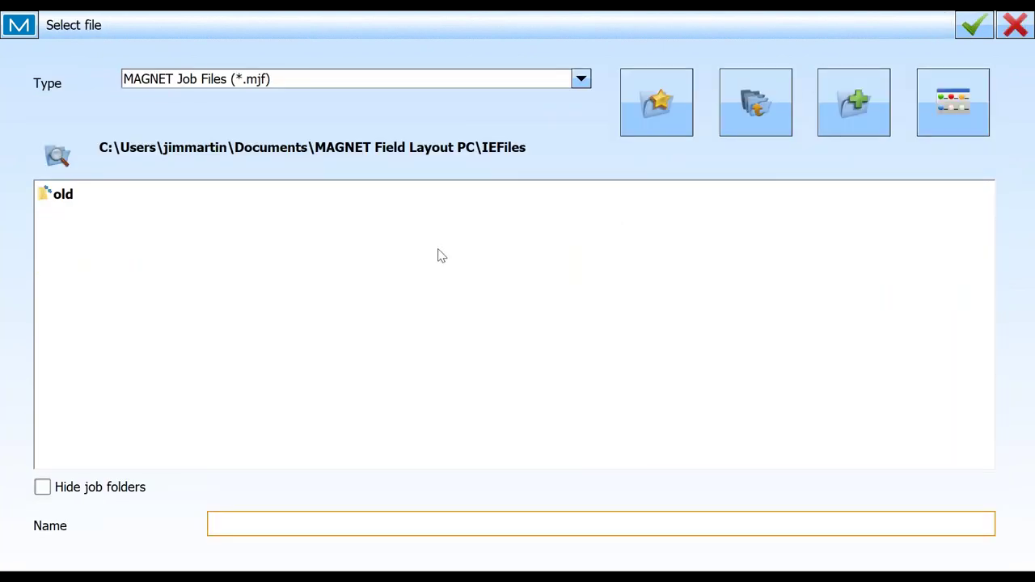
left_click(406, 84)
left_click(224, 171)
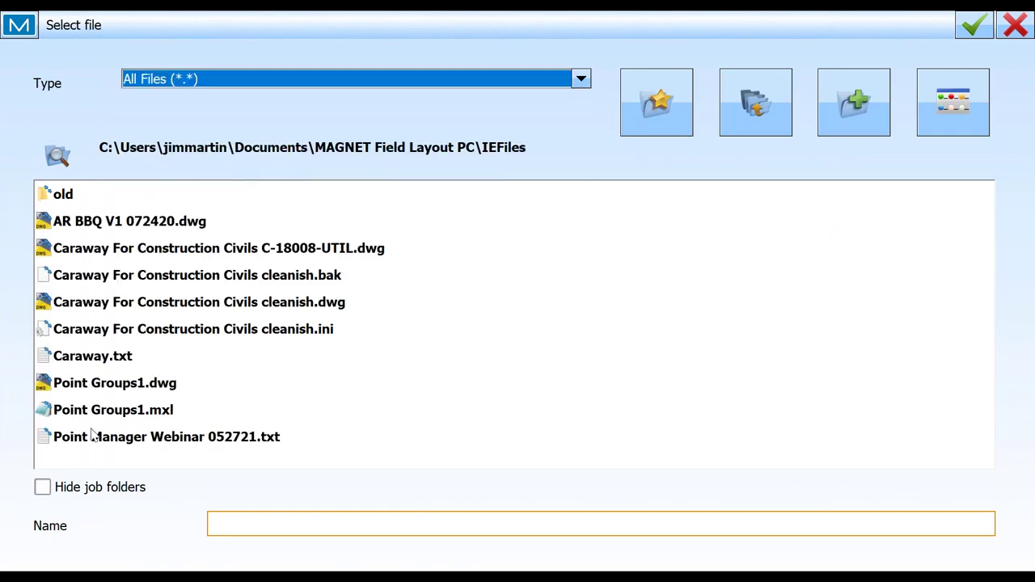
left_click(203, 439)
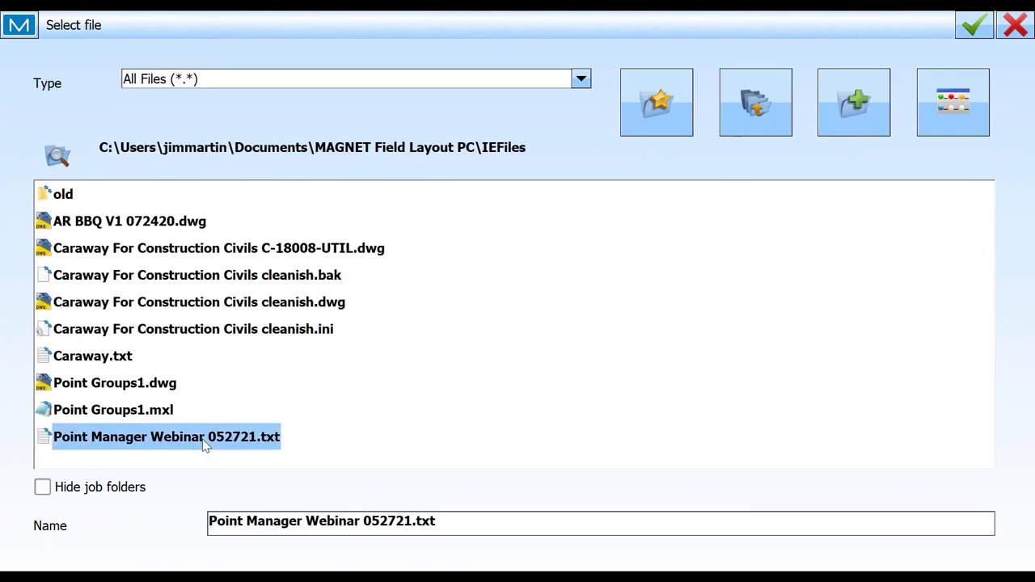
left_click(976, 25)
left_click(454, 527)
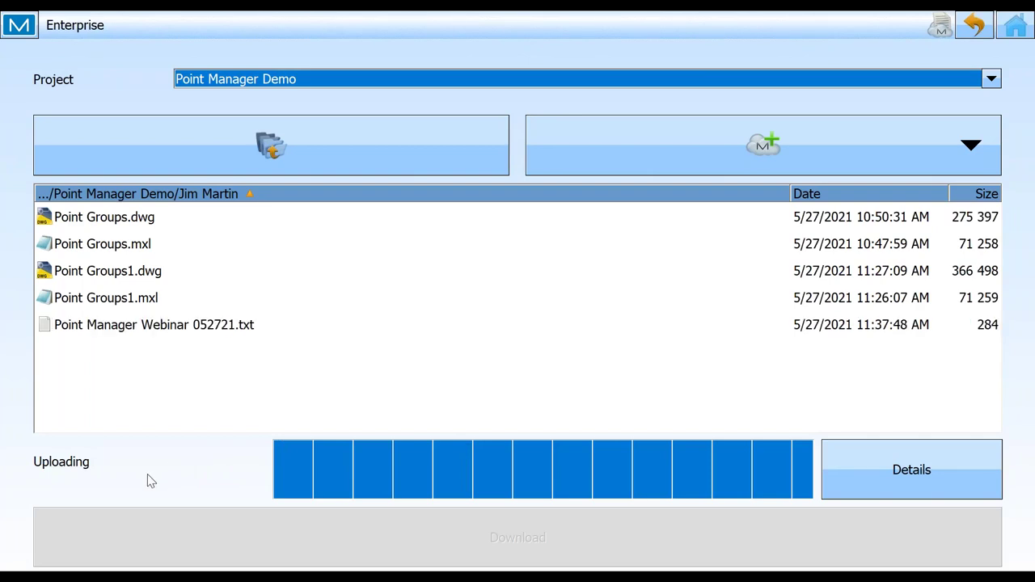
left_click(1015, 25)
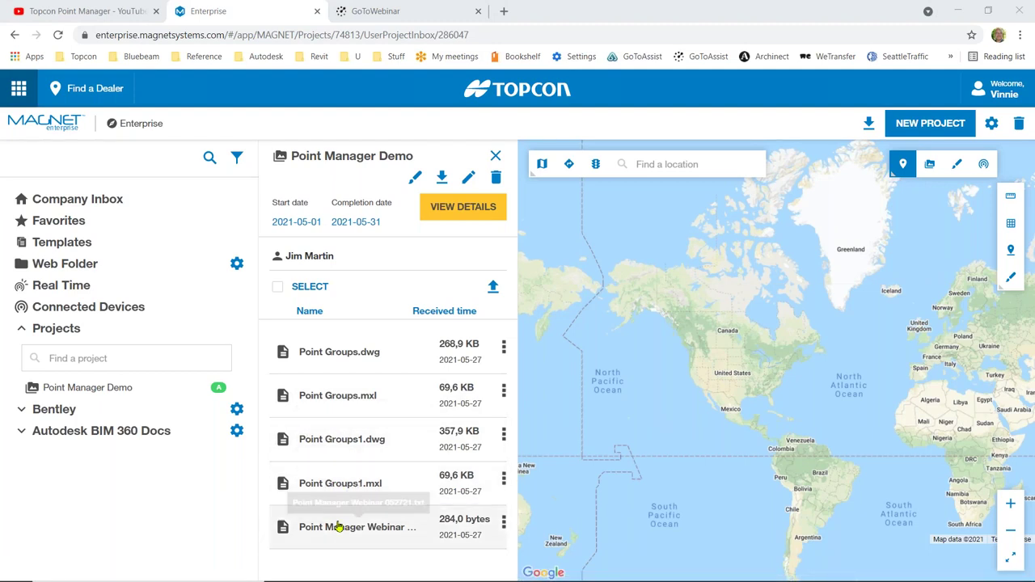
Step: Download the Point Manager Webinar 052721 text file from the Enterprise website and switch to Point Manager 2021
left_click(390, 527)
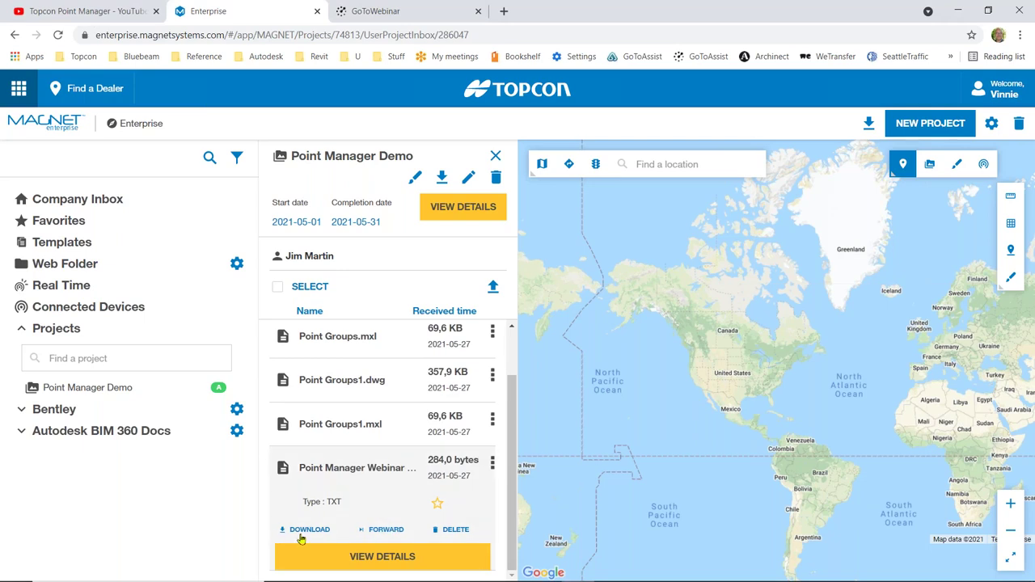
left_click(307, 530)
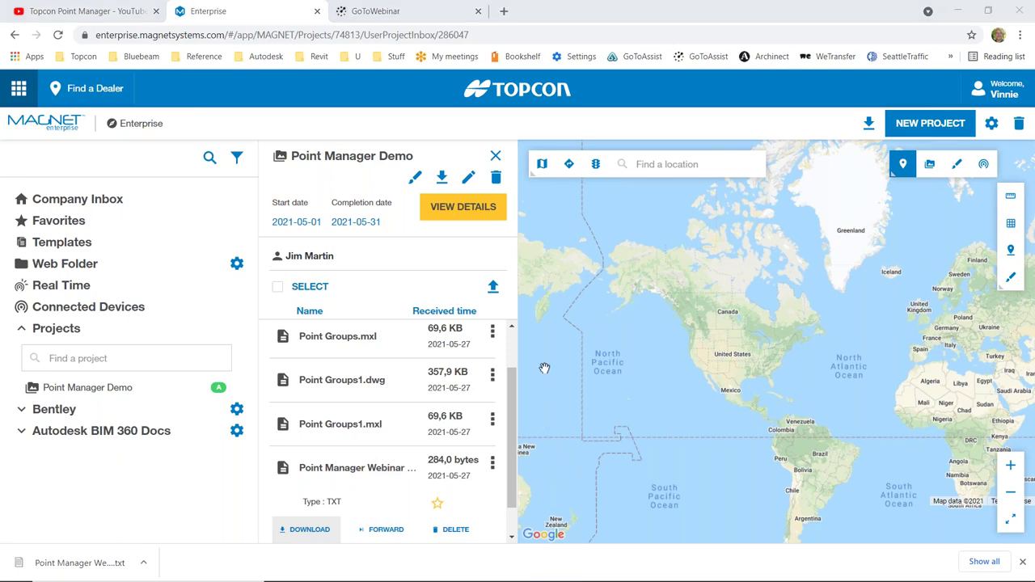
key("super")
key("super+Tab")
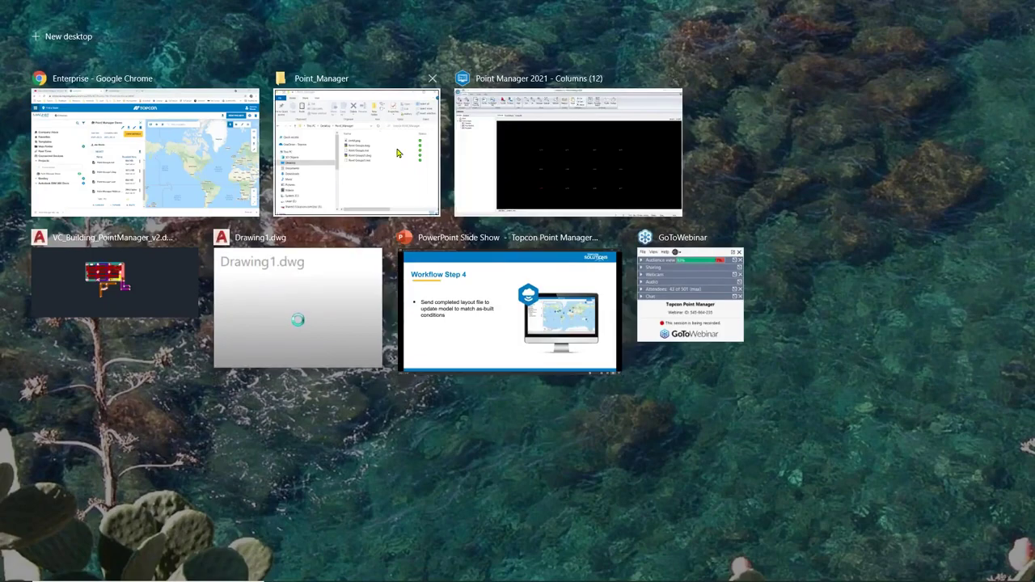
left_click(512, 177)
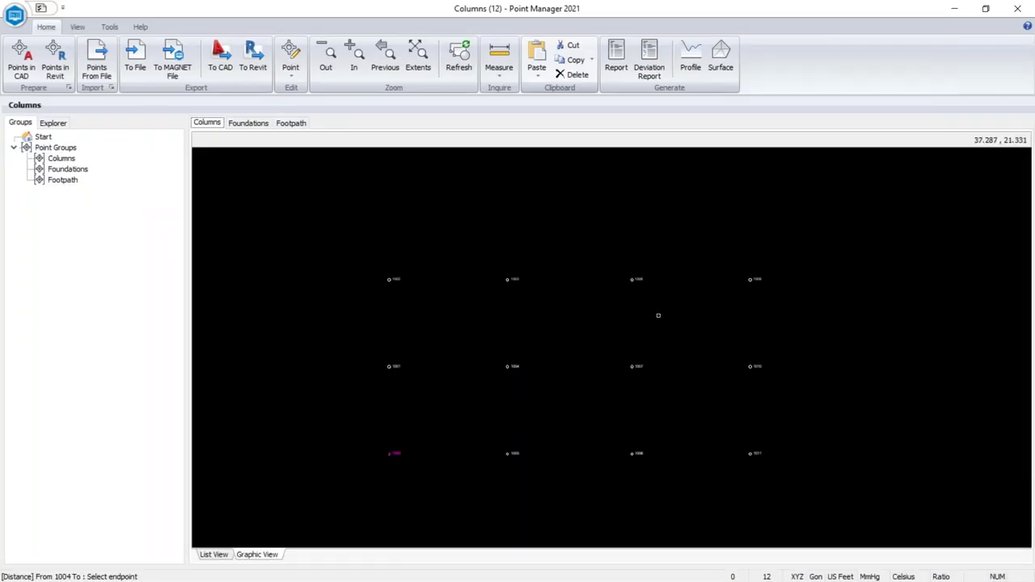
Step: Import the points from the ASCII file Point Manager Webinar 052721.txt in the Downloads folder
left_click(98, 72)
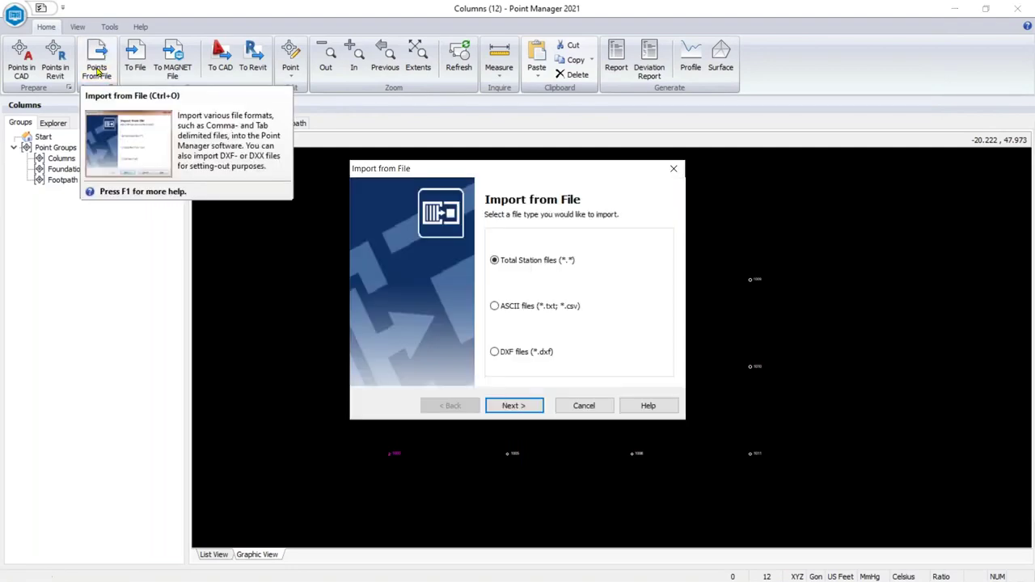
left_click(506, 312)
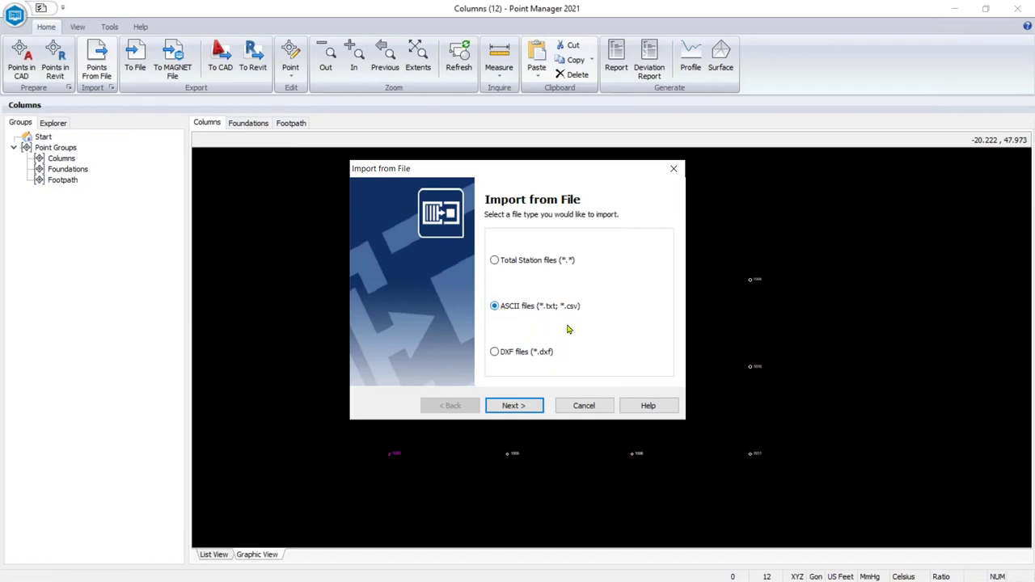
left_click(513, 407)
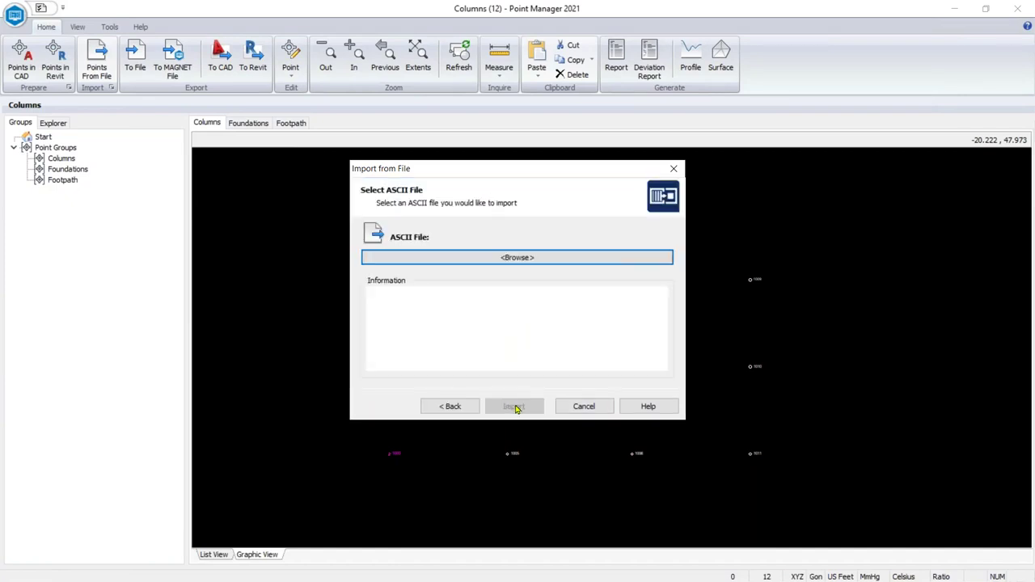
left_click(522, 260)
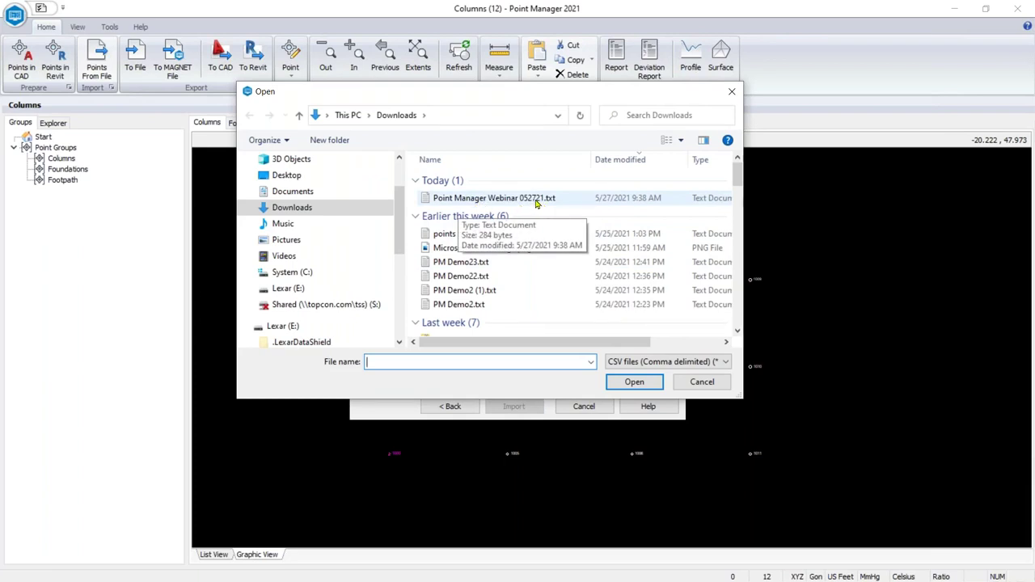
left_click(534, 205)
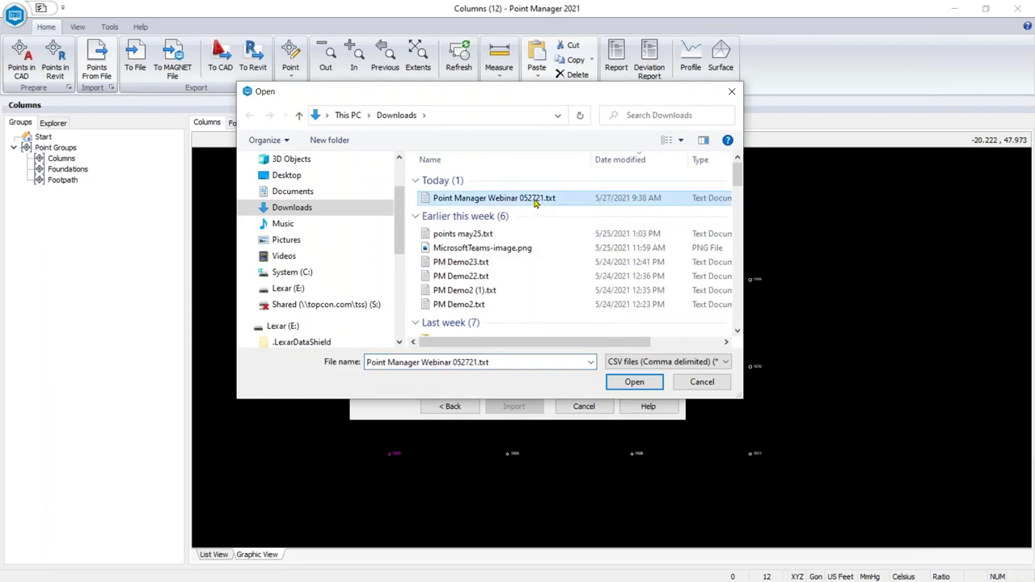
left_click(634, 382)
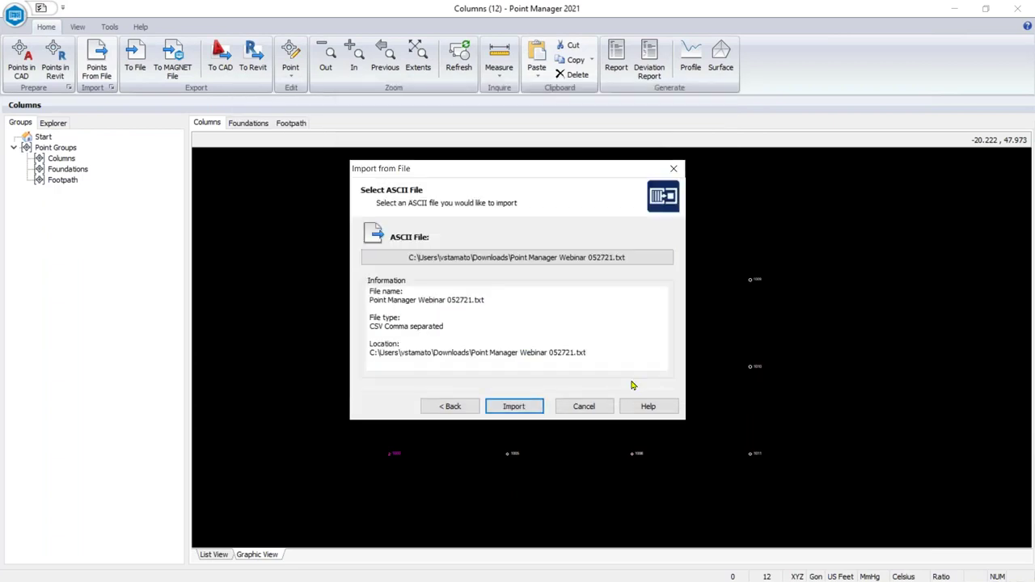
left_click(514, 407)
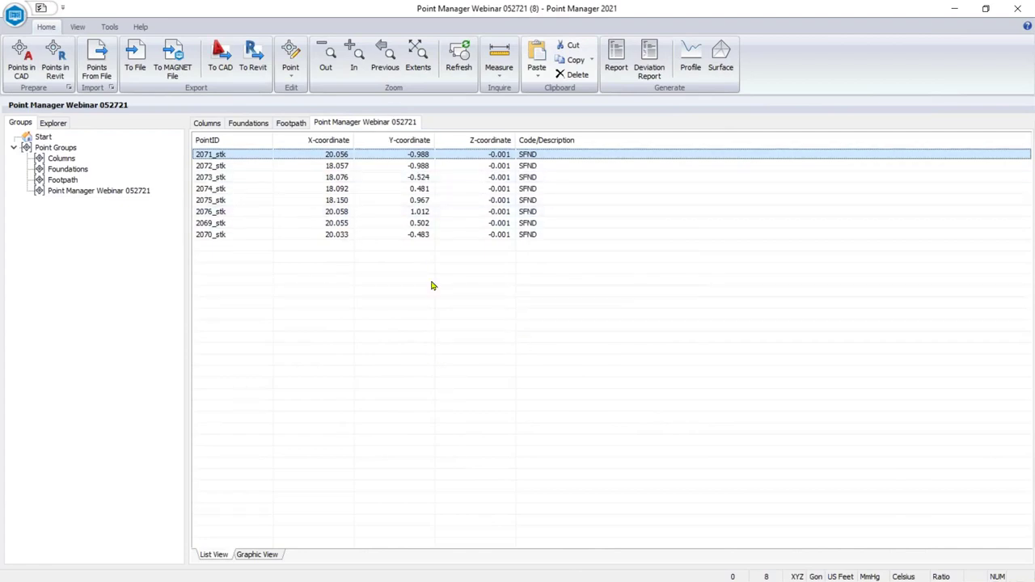
Step: Copy points 2073_stk and 2074_stk from the Point Manager Webinar 052721 group and switch to the VC_Building_PointManager_v2 drawing in AutoCAD
left_click(275, 123)
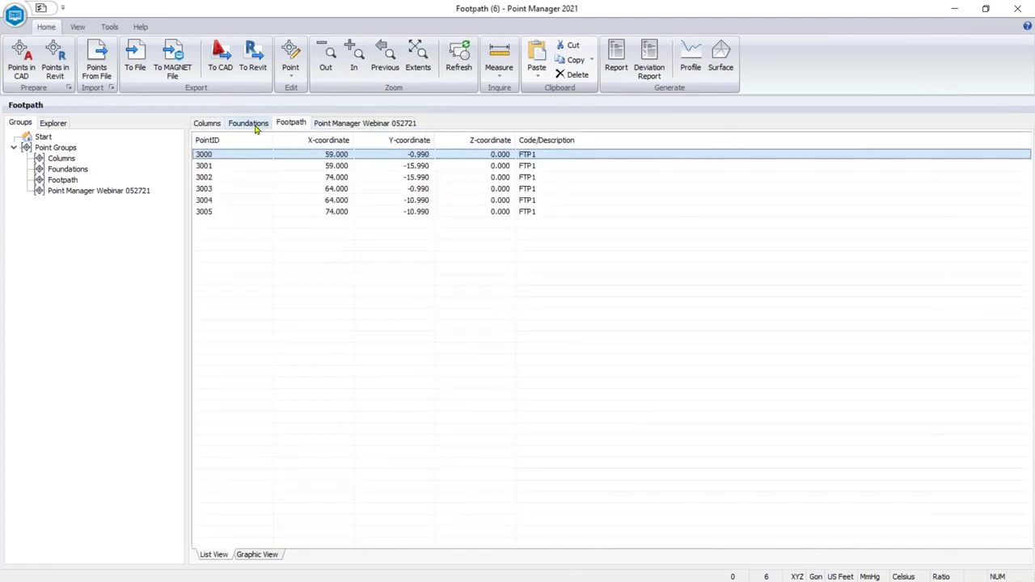
left_click(390, 123)
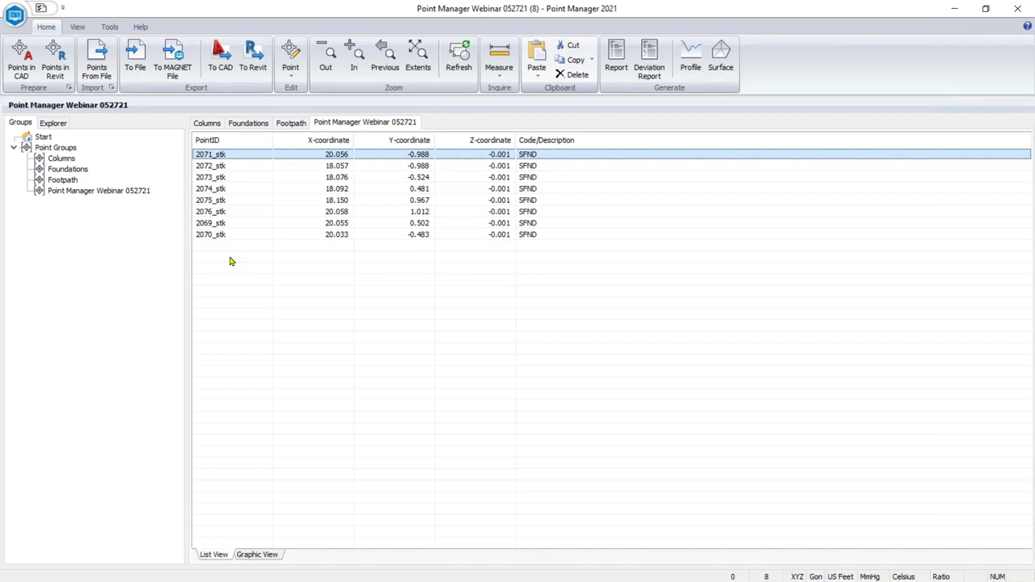
left_click(218, 191)
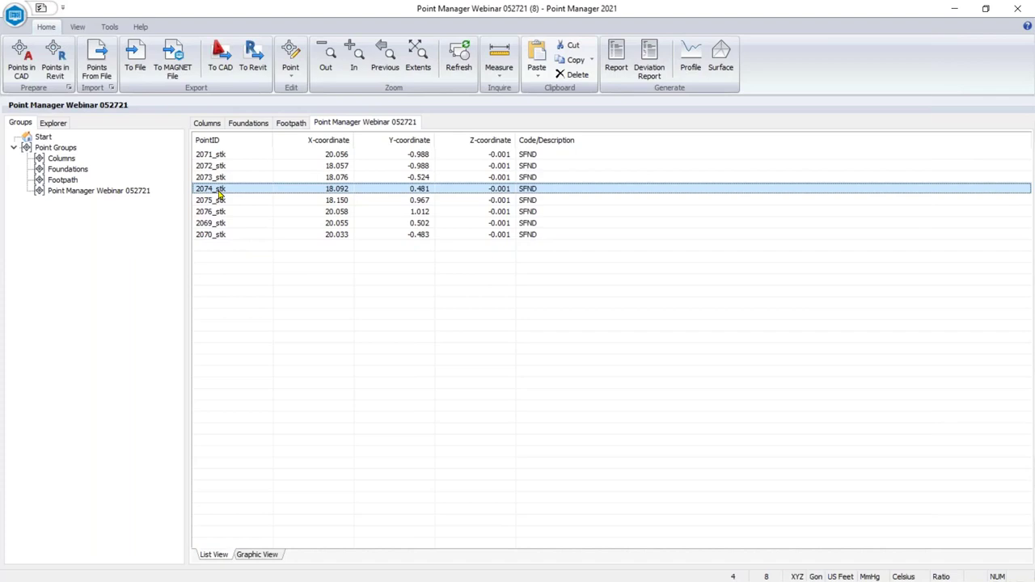
left_click_drag(202, 179, 230, 187)
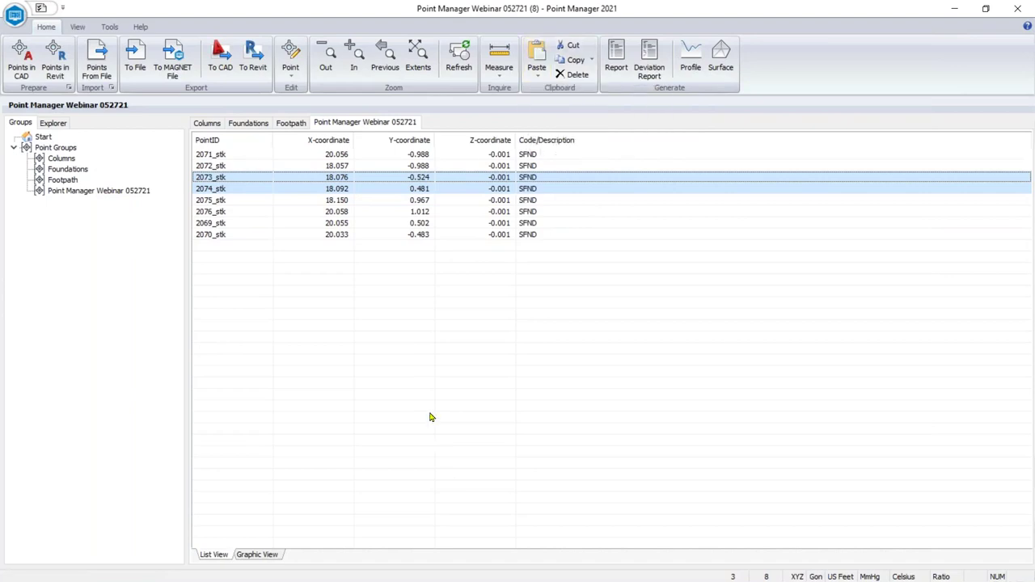
key("super+Tab")
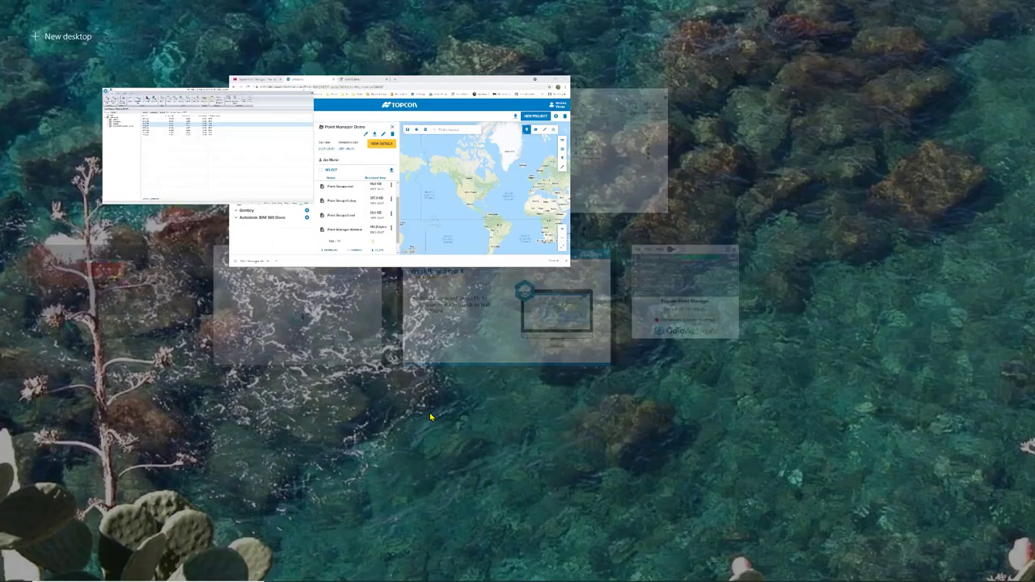
left_click(175, 291)
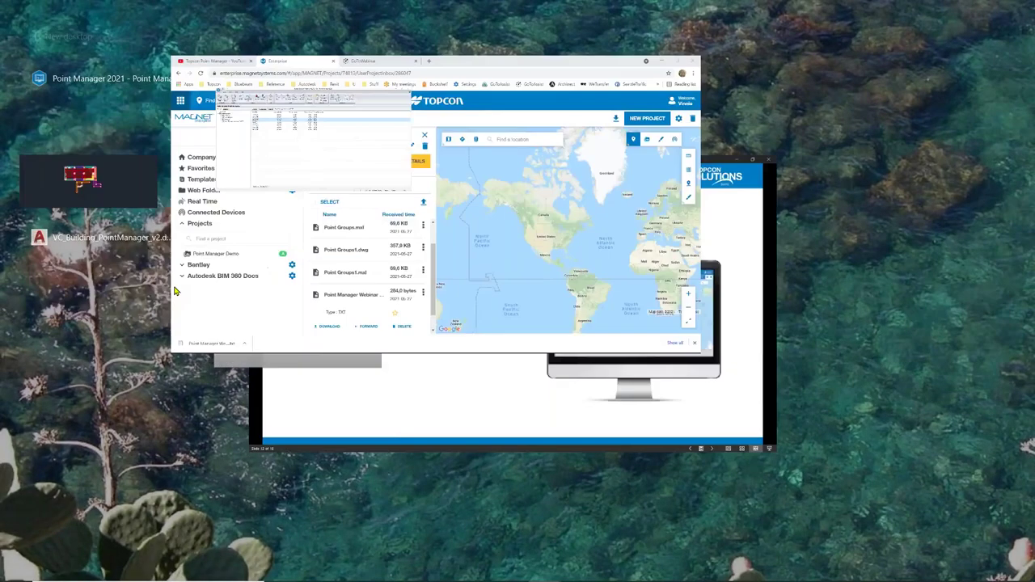
scroll(418, 254, "up", 1)
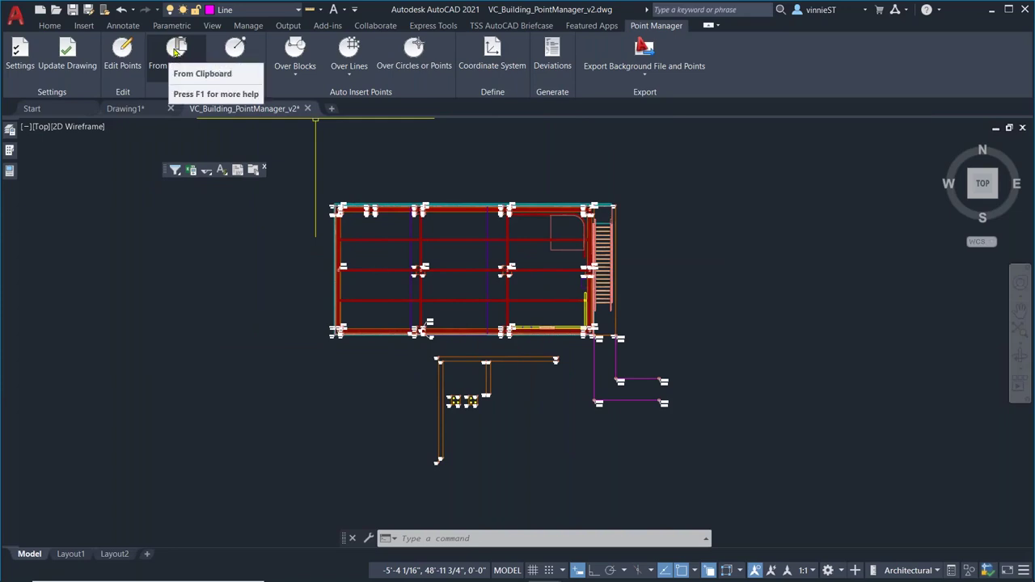
Step: Insert the points from the clipboard and store them in a new group named Fieldpoints
left_click(176, 51)
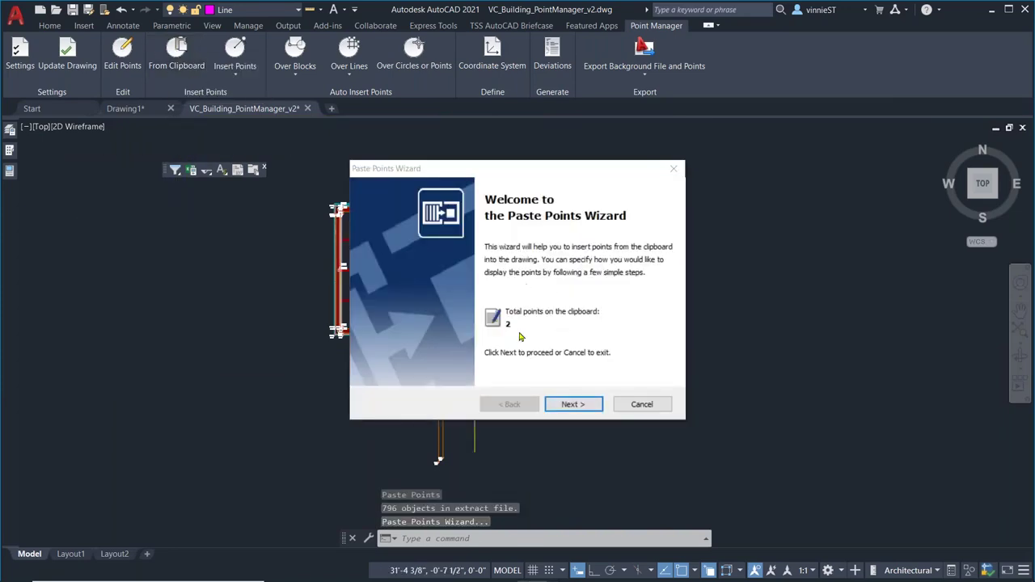
left_click(570, 406)
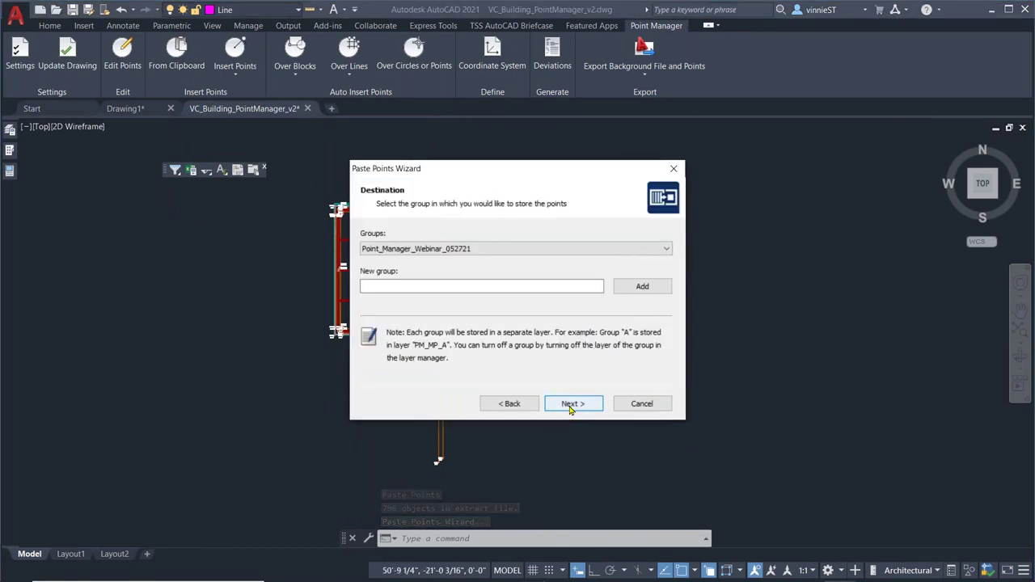
left_click(529, 290)
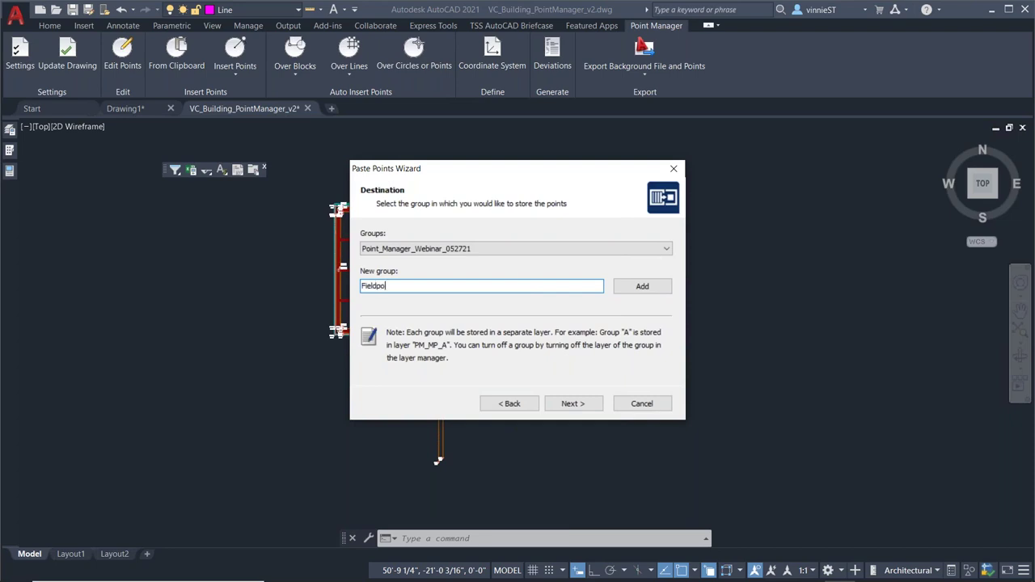
left_click(651, 289)
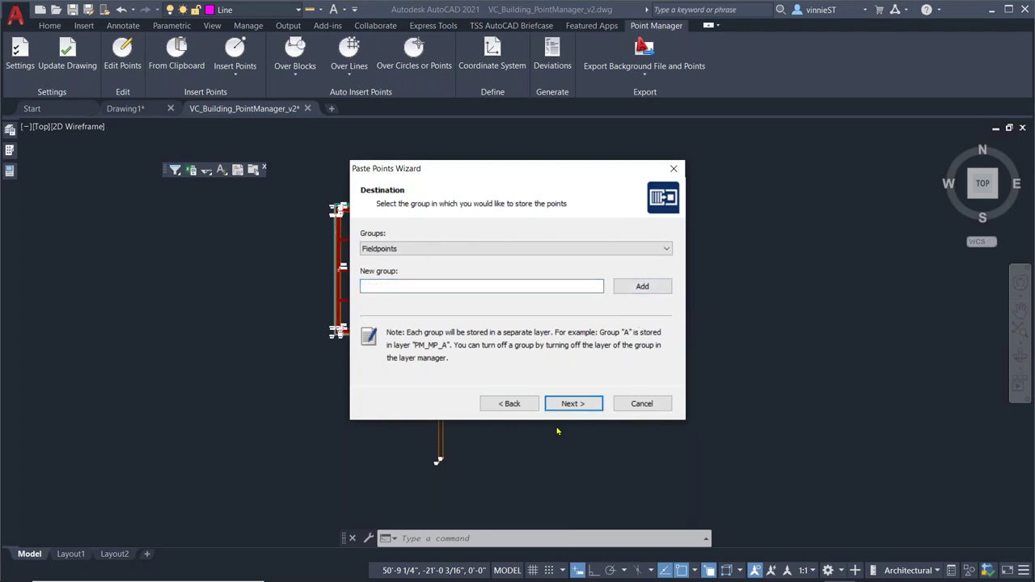
left_click(571, 405)
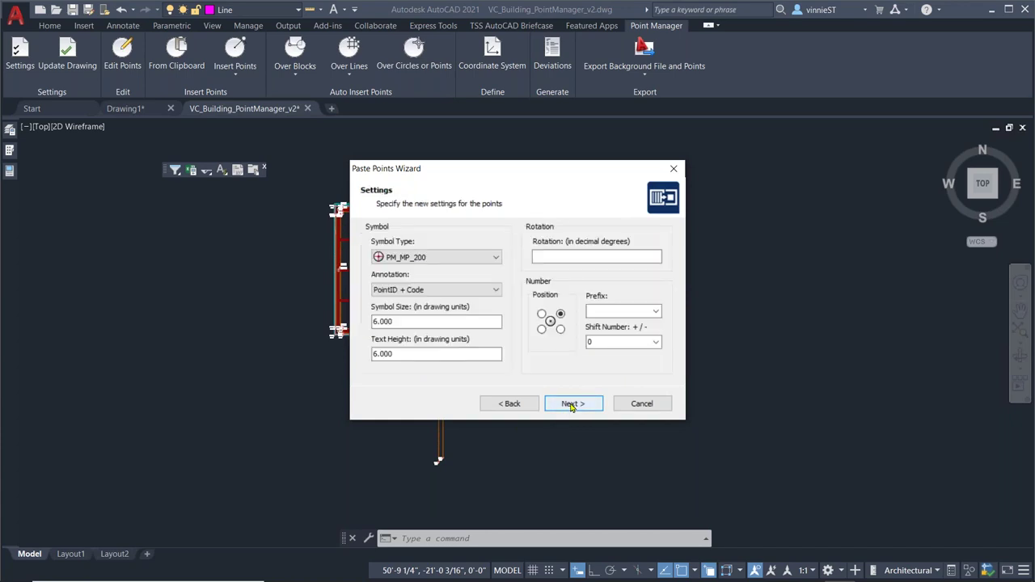
Step: Set the pasted points' symbol size and text height to 3 and place the number at the symbol's lower left
left_click(466, 322)
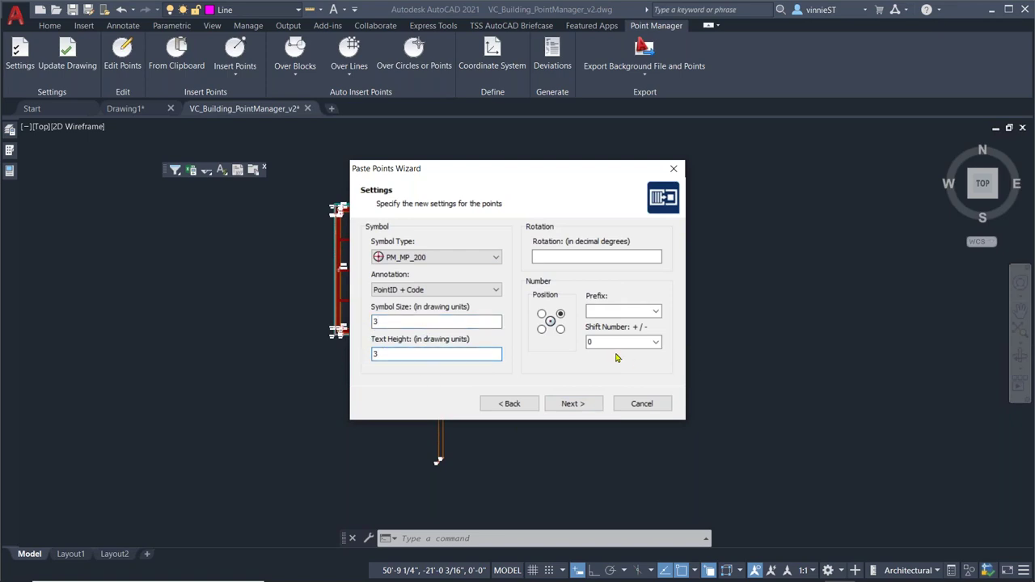
left_click(542, 330)
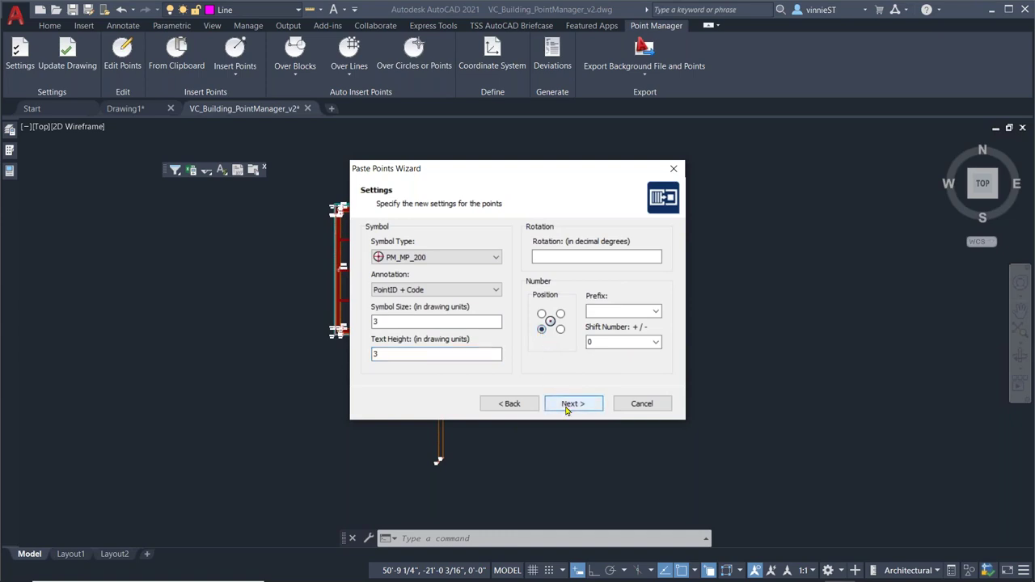
left_click(568, 406)
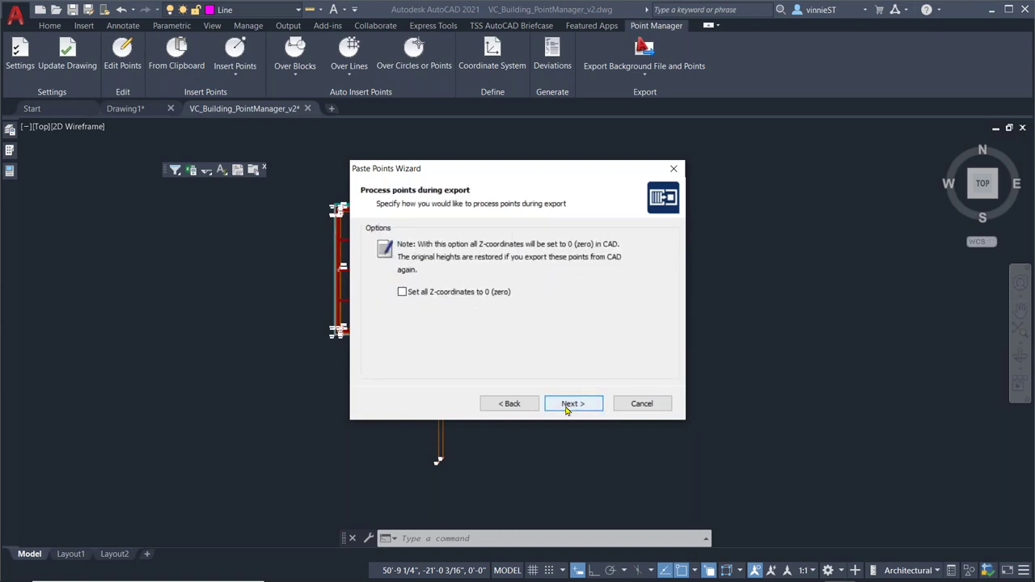
Step: Finish pasting the points without linework, leaving the Z-coordinates unzeroed, and update the drawing
left_click(567, 408)
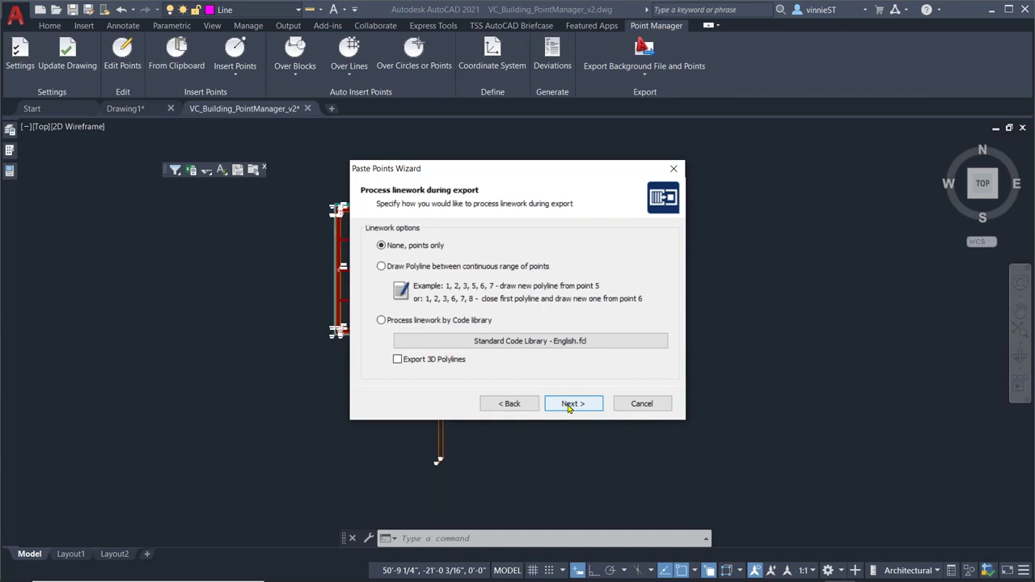
left_click(568, 408)
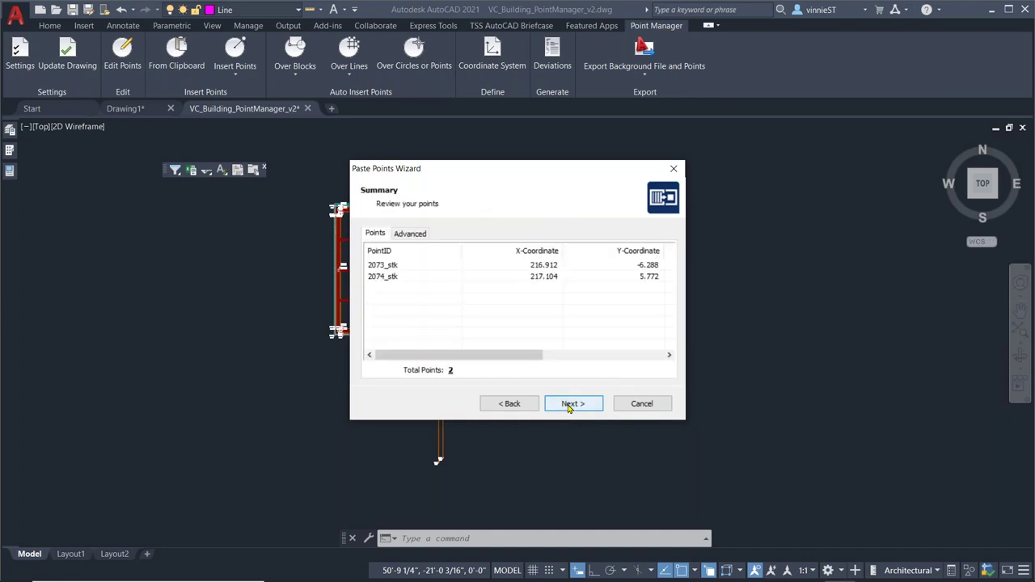
left_click(569, 408)
left_click(572, 404)
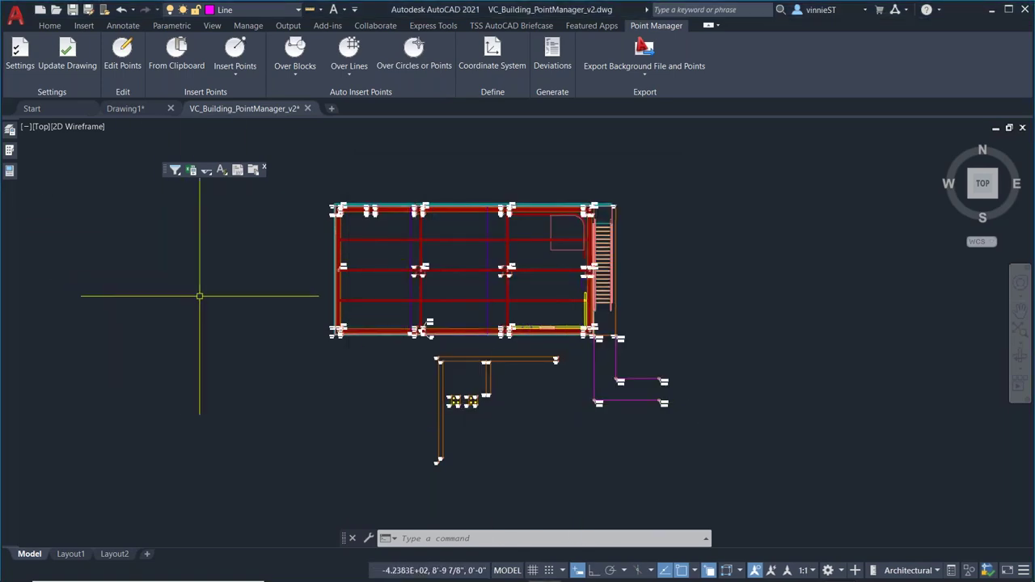
left_click(66, 52)
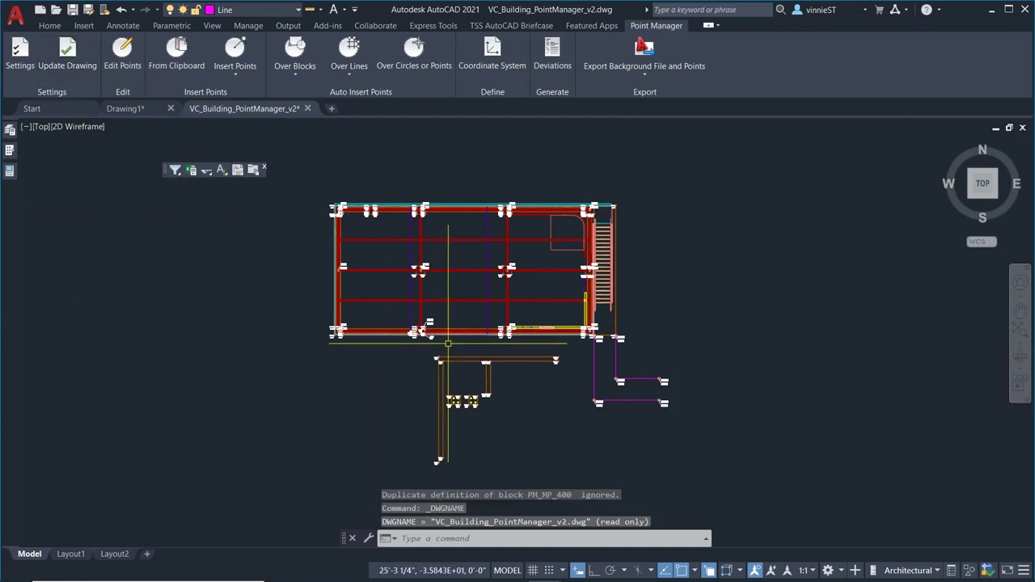
Step: Turn off the PM_MP_Columns, PM_MP_Footpath and PM_MP_Foundations layers
scroll(489, 339, "up", 6)
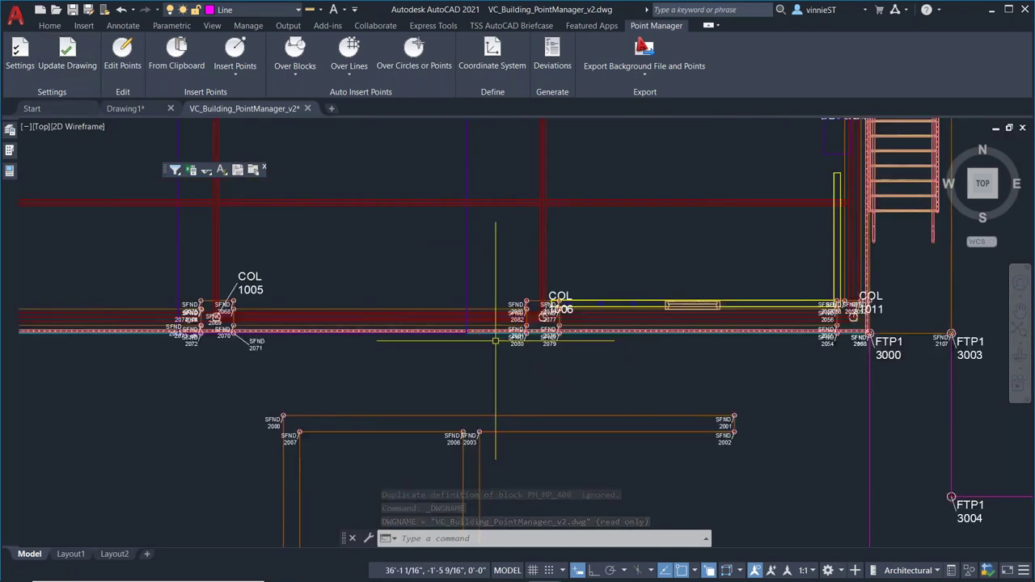
scroll(495, 340, "up", 3)
scroll(494, 341, "down", 4)
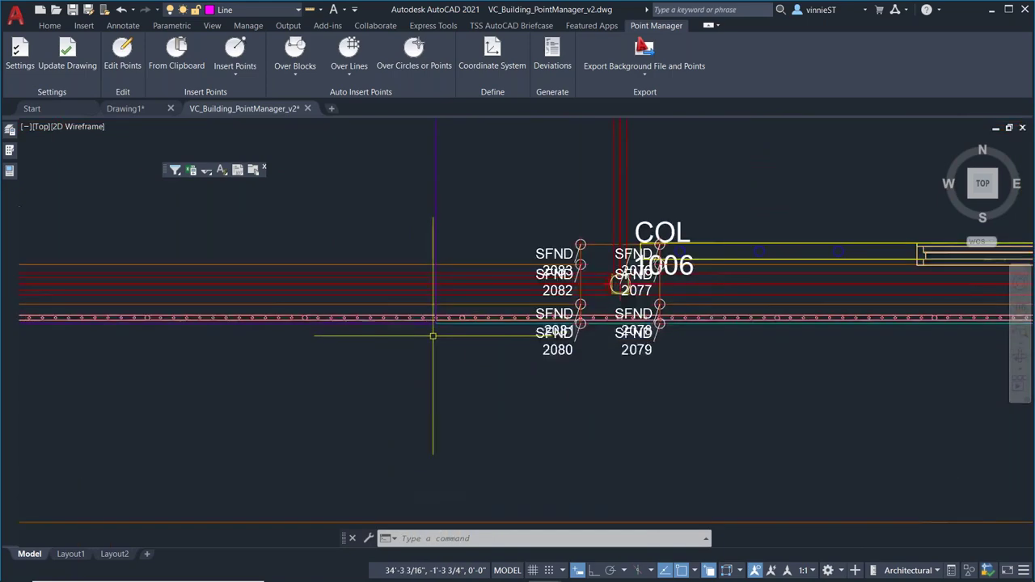
scroll(414, 346, "down", 2)
scroll(414, 346, "up", 2)
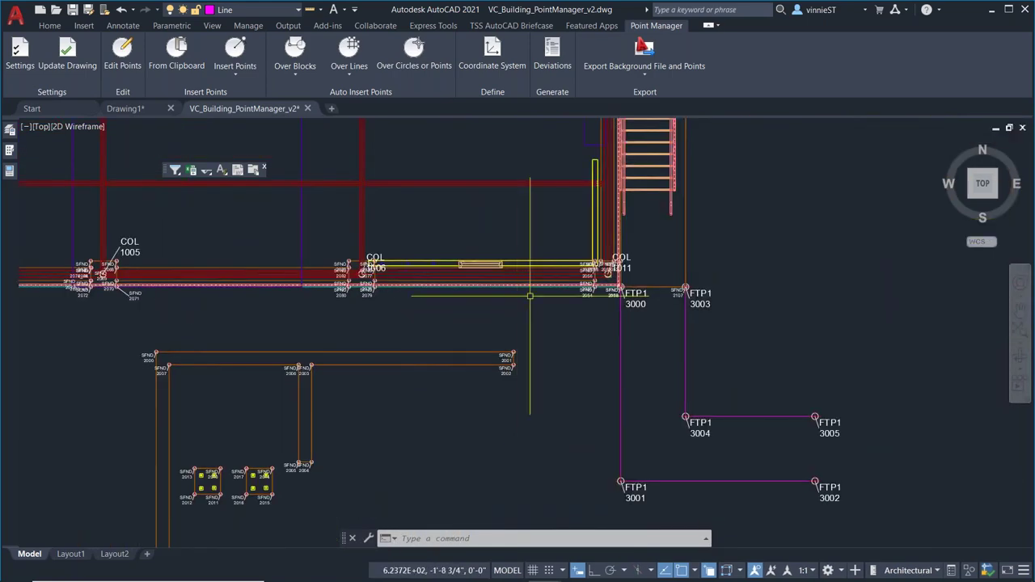
scroll(367, 289, "up", 5)
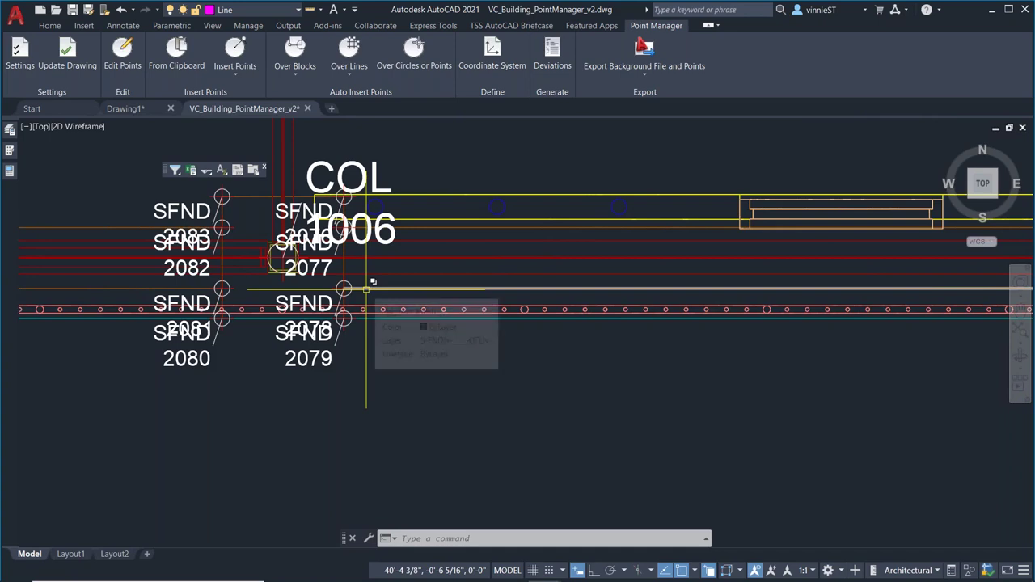
scroll(379, 361, "down", 4)
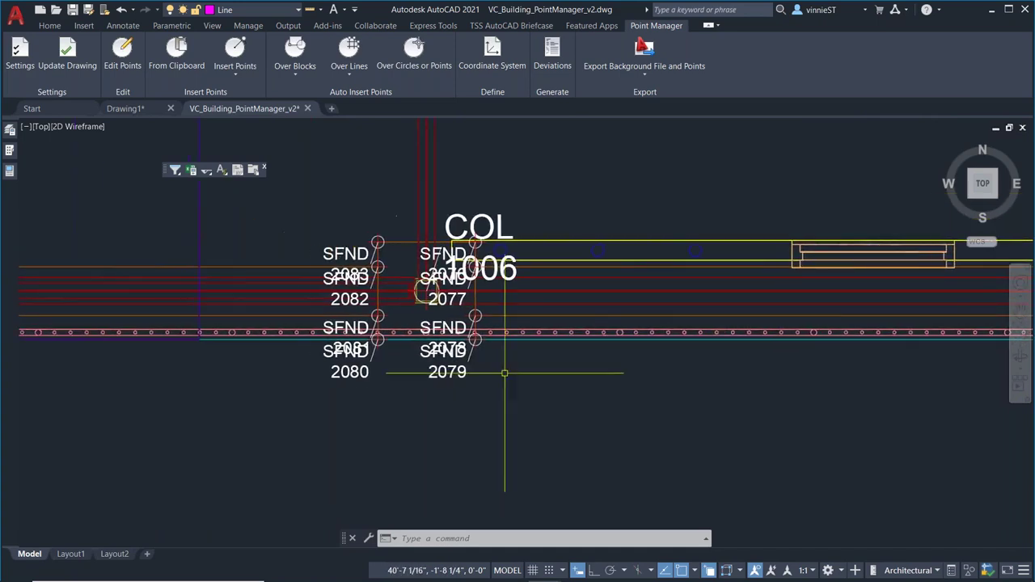
left_click(255, 9)
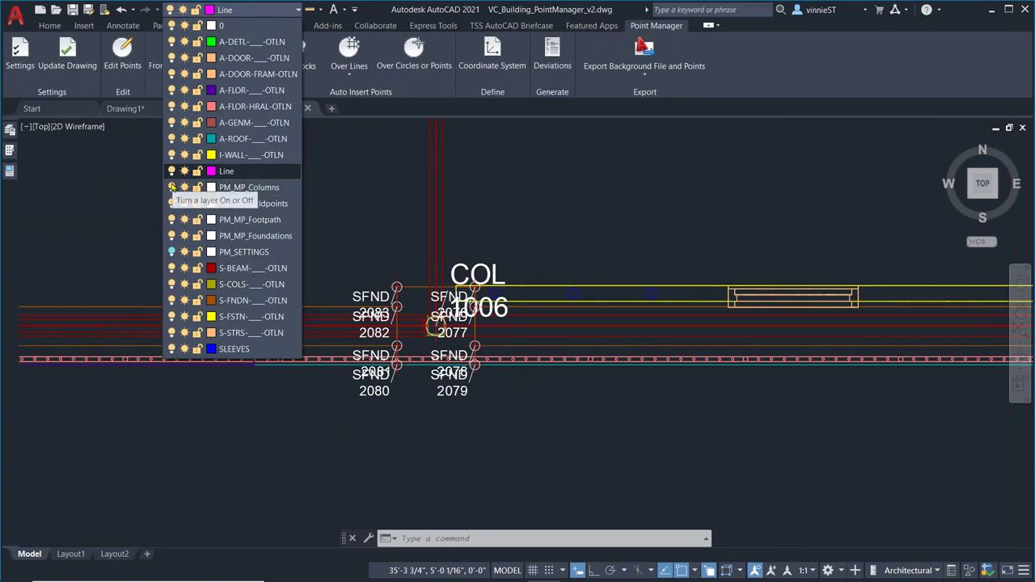
left_click(173, 188)
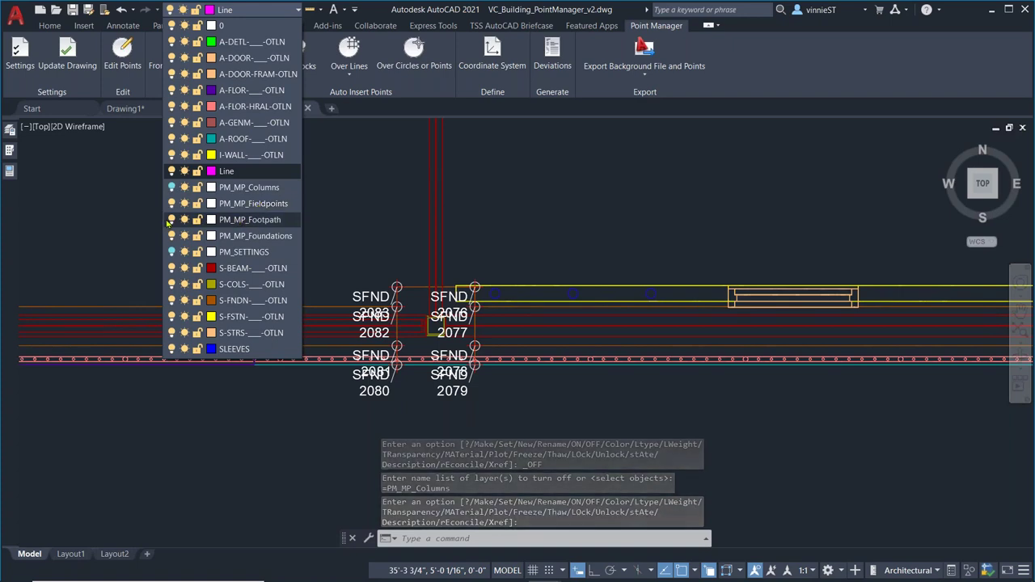
left_click(172, 219)
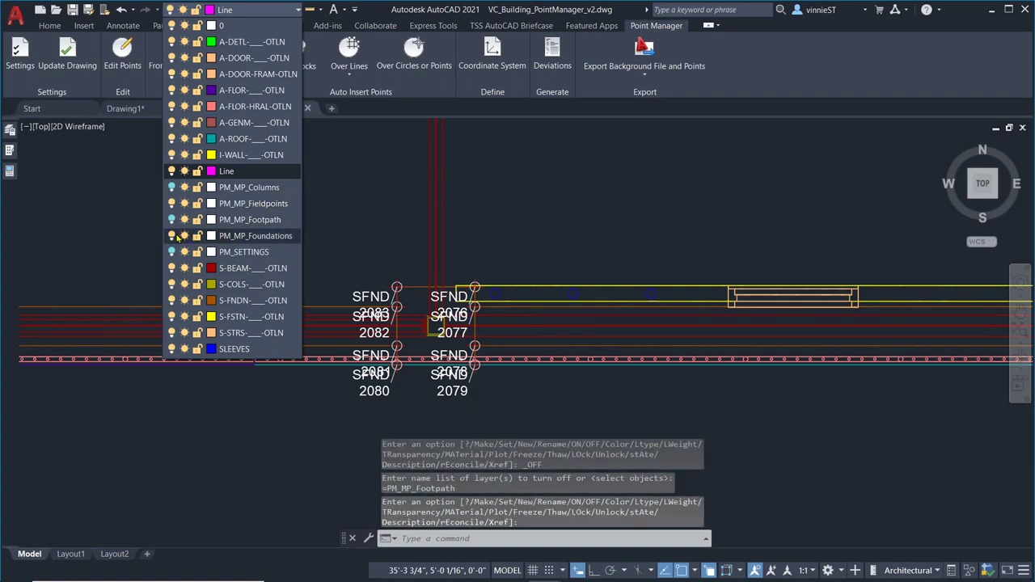
left_click(171, 235)
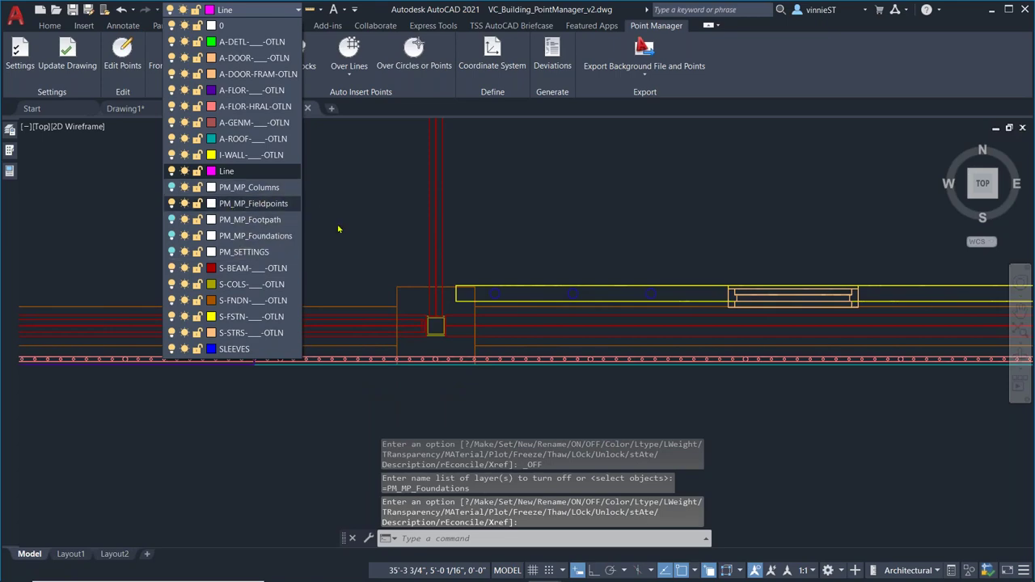
Step: Examine how field points 2073_stk and 2074_stk sit against the foundation outline beside the column
scroll(338, 230, "down", 5)
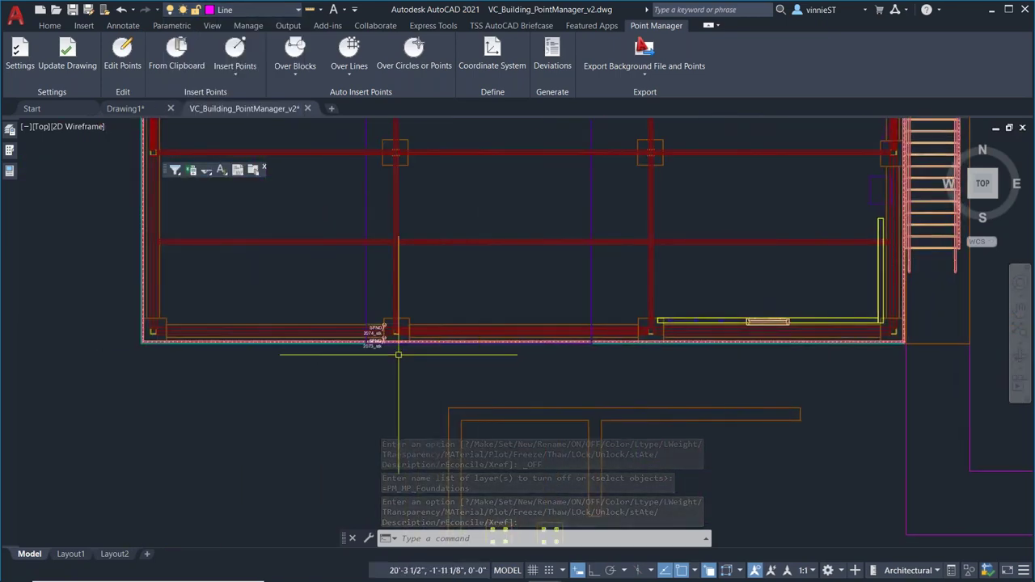
scroll(398, 354, "up", 5)
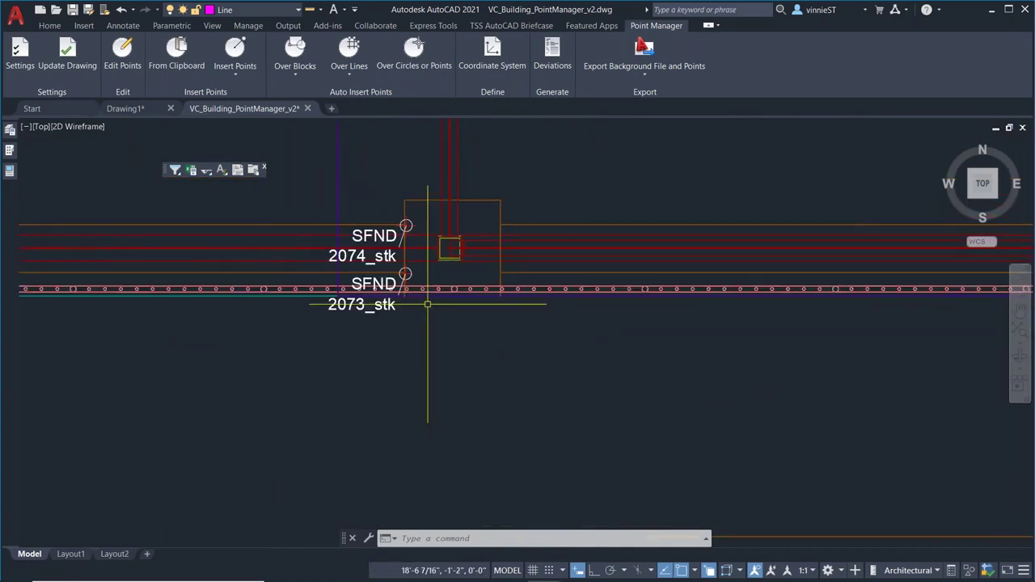
scroll(426, 307, "up", 2)
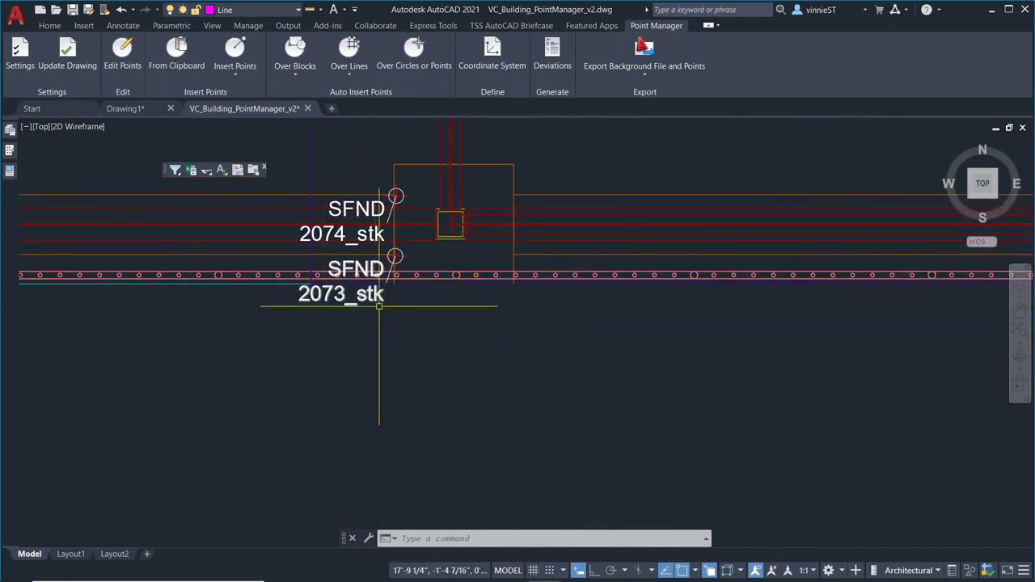
mouse_move(393, 289)
middle_mouse_down()
mouse_move(376, 260)
mouse_move(465, 279)
middle_mouse_up()
scroll(376, 260, "up", 5)
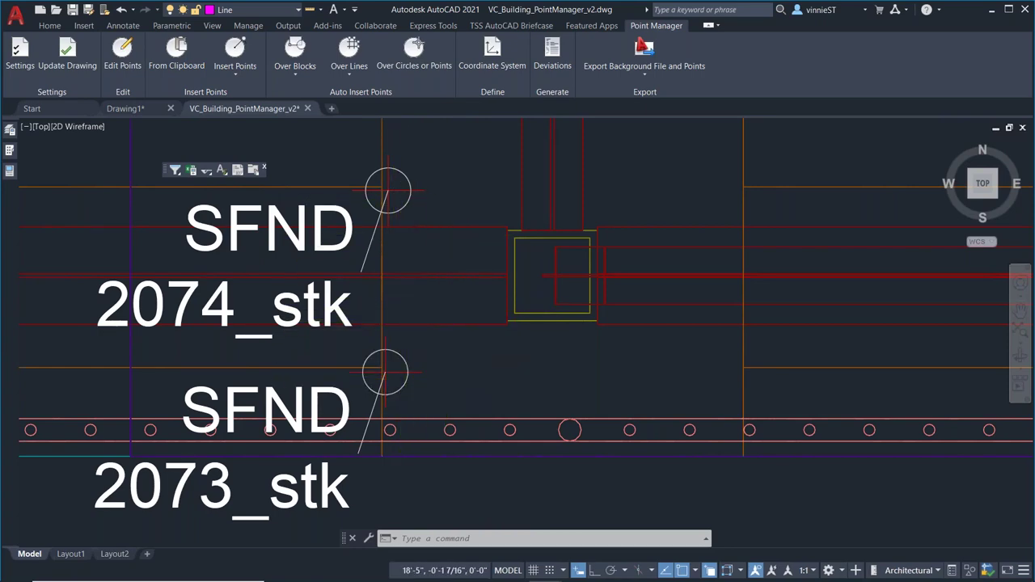
scroll(447, 301, "down", 2)
scroll(446, 299, "down", 2)
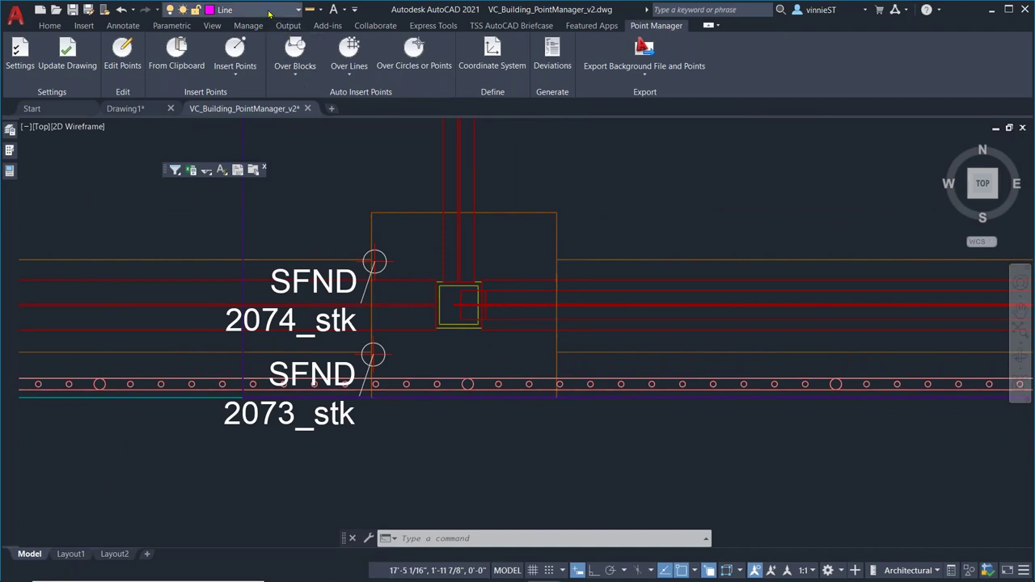
Step: Turn the PM_MP_Foundations layer back on to display the foundation design points
left_click(242, 10)
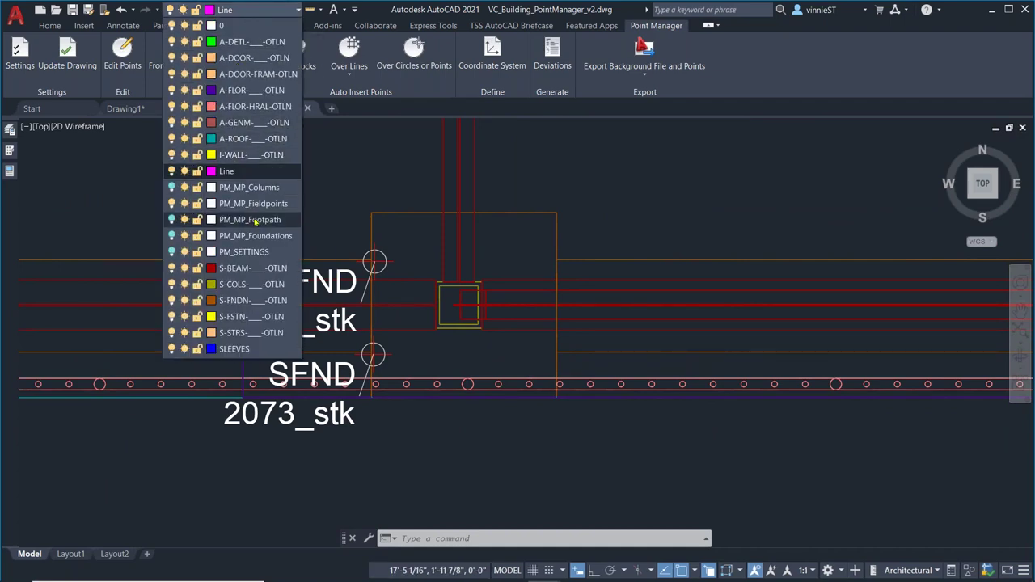
left_click(172, 236)
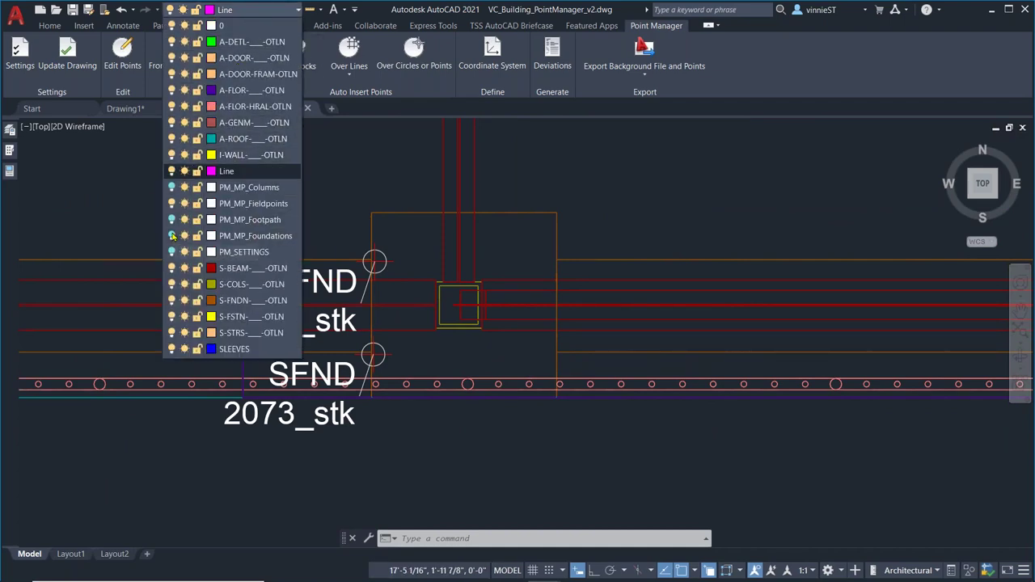
left_click(399, 170)
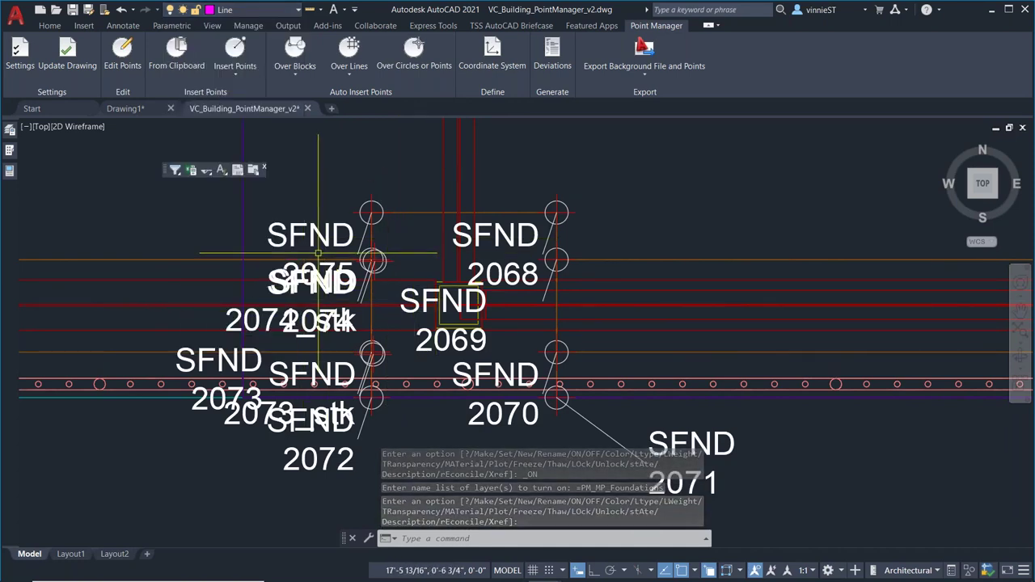
Step: Move the 2075 label up and the 2074_stk label to the upper left, clear of the overlapping point text
left_click(353, 254)
left_click(353, 254)
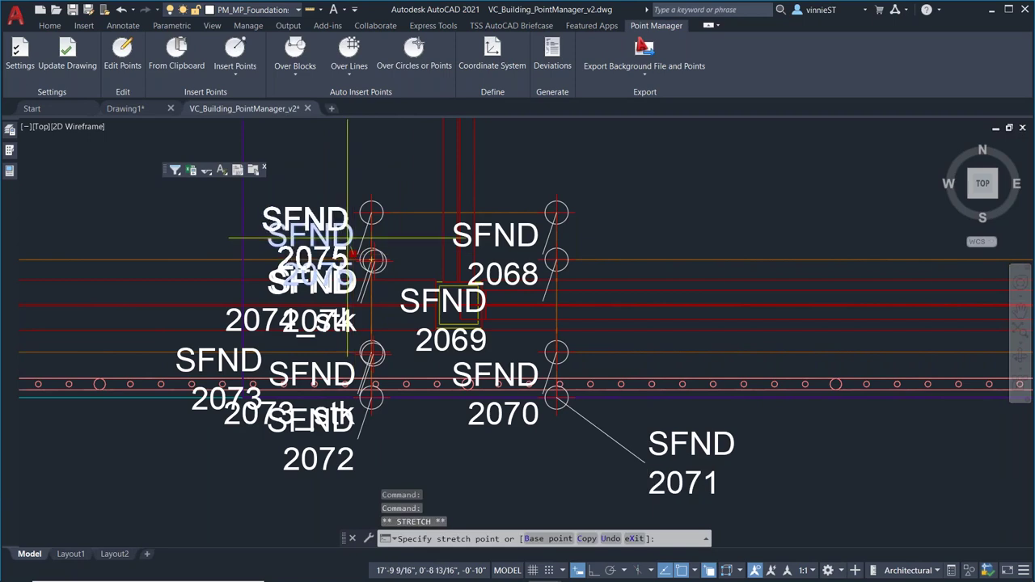
left_click(359, 296)
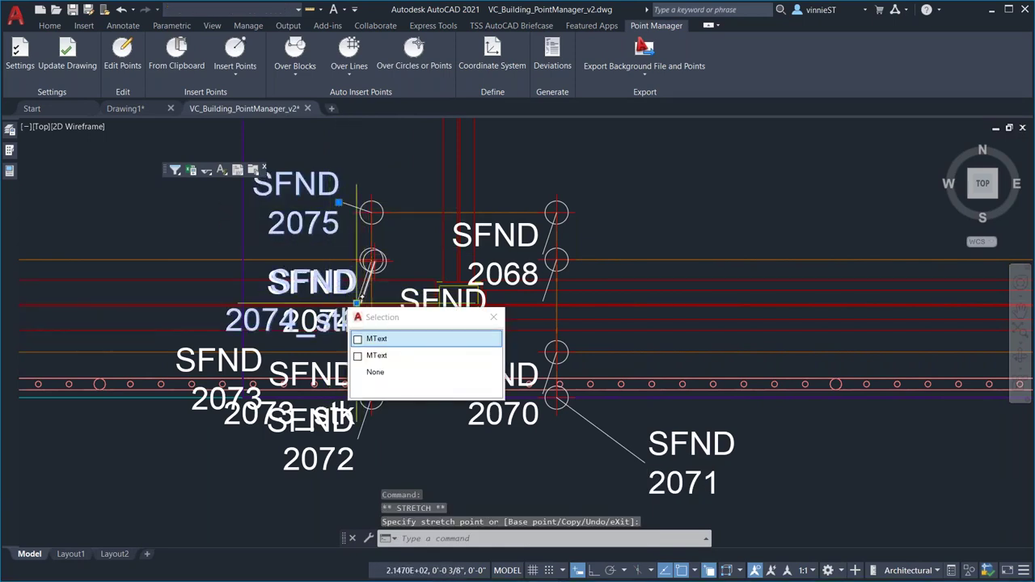
left_click(404, 338)
left_click(355, 300)
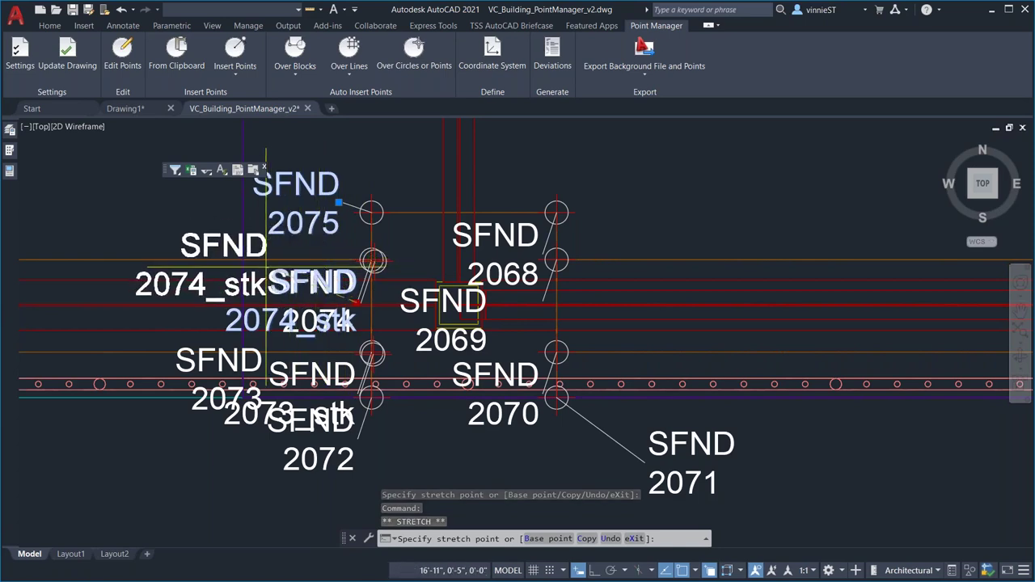
left_click(267, 265)
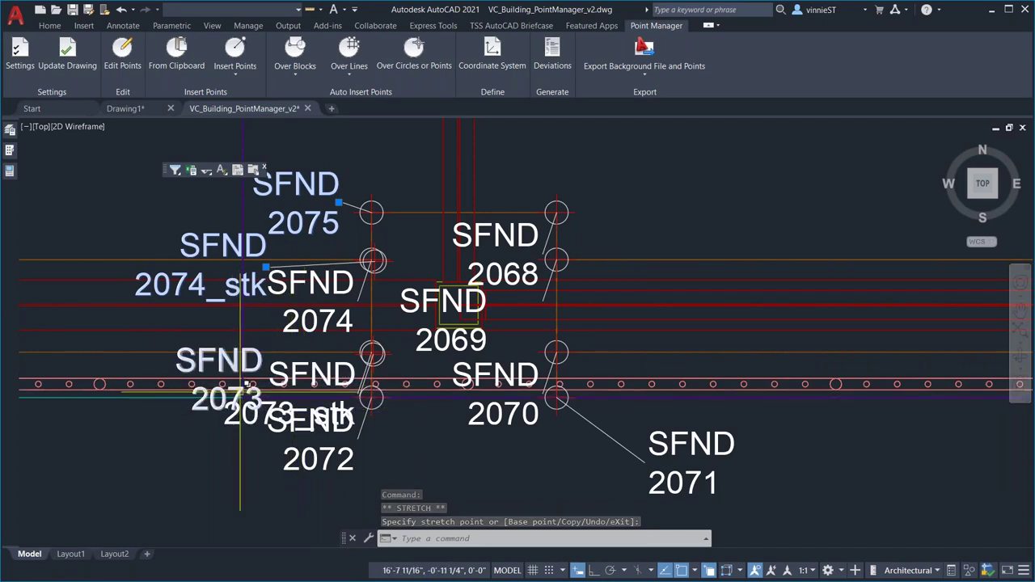
Step: Move the label of design point 2073 down and to the left onto the corner of the floor outline
left_click(263, 378)
left_click(266, 408)
left_click(288, 441)
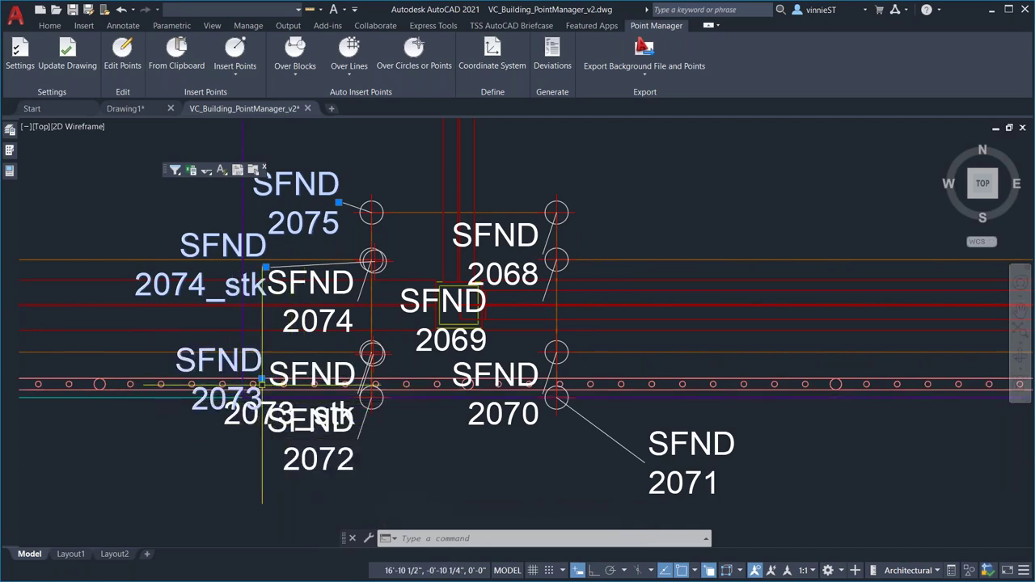
left_click(242, 397)
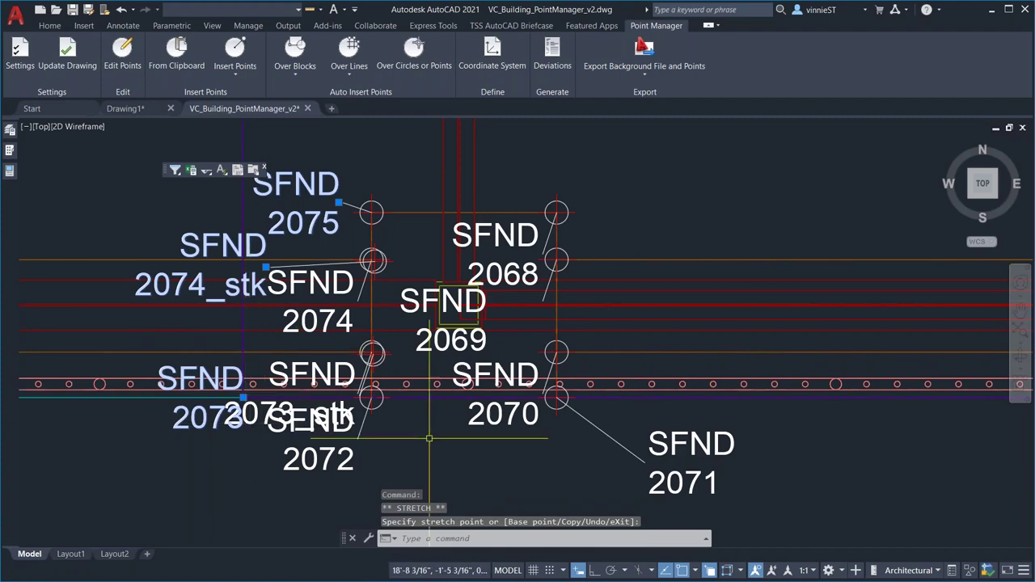
scroll(416, 318, "down", 2)
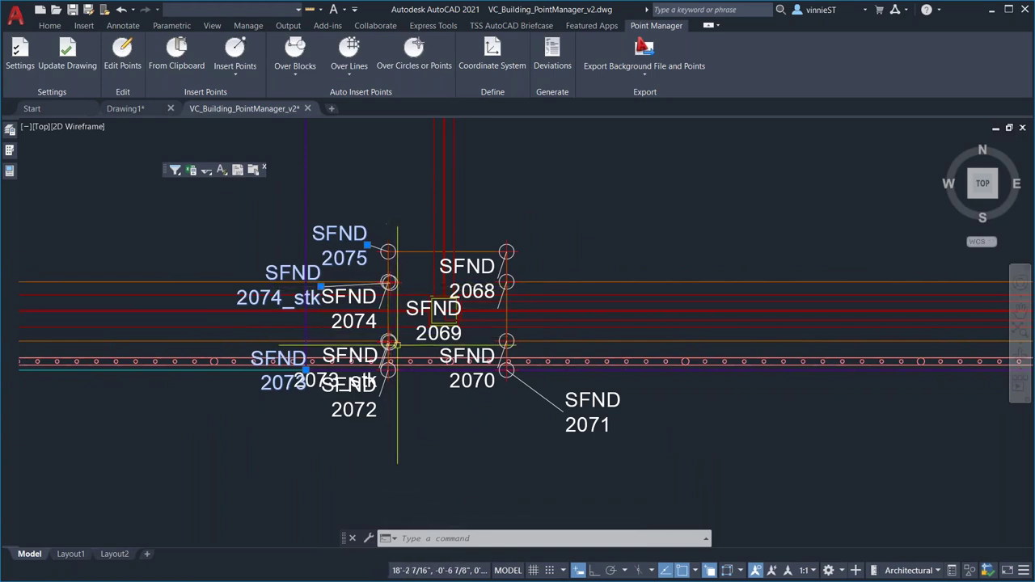
scroll(388, 342, "up", 1)
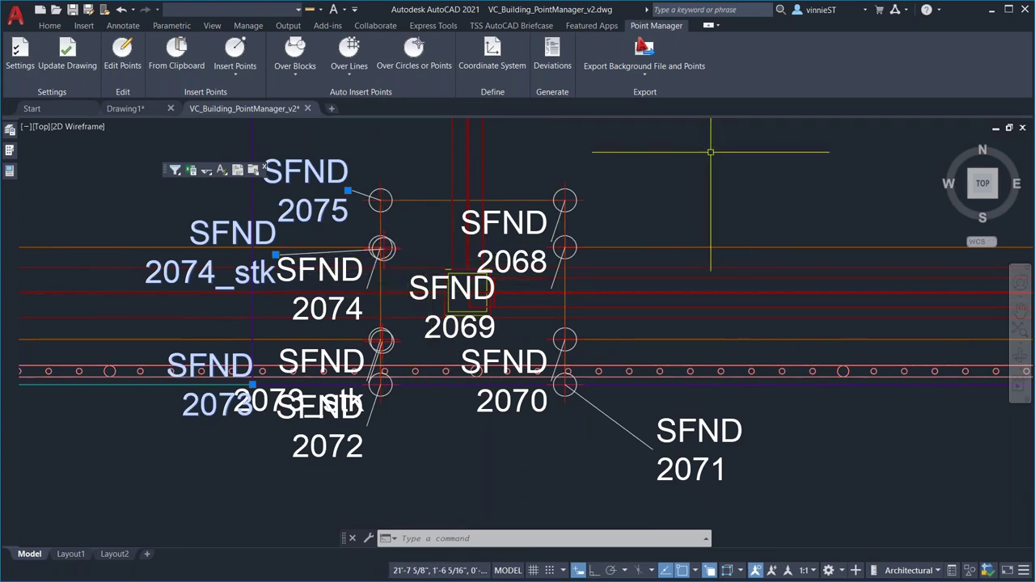
left_click(644, 76)
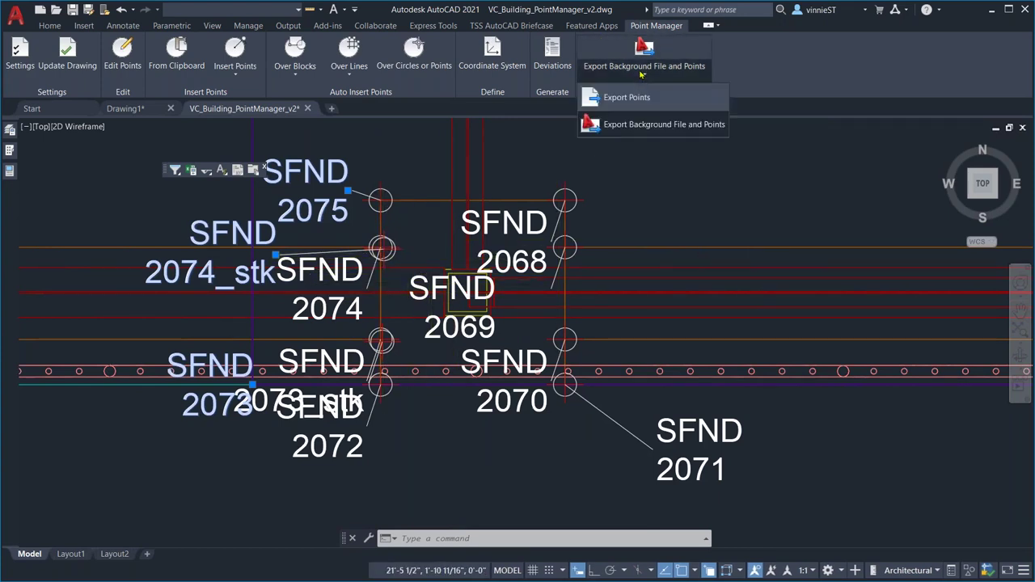
left_click(660, 125)
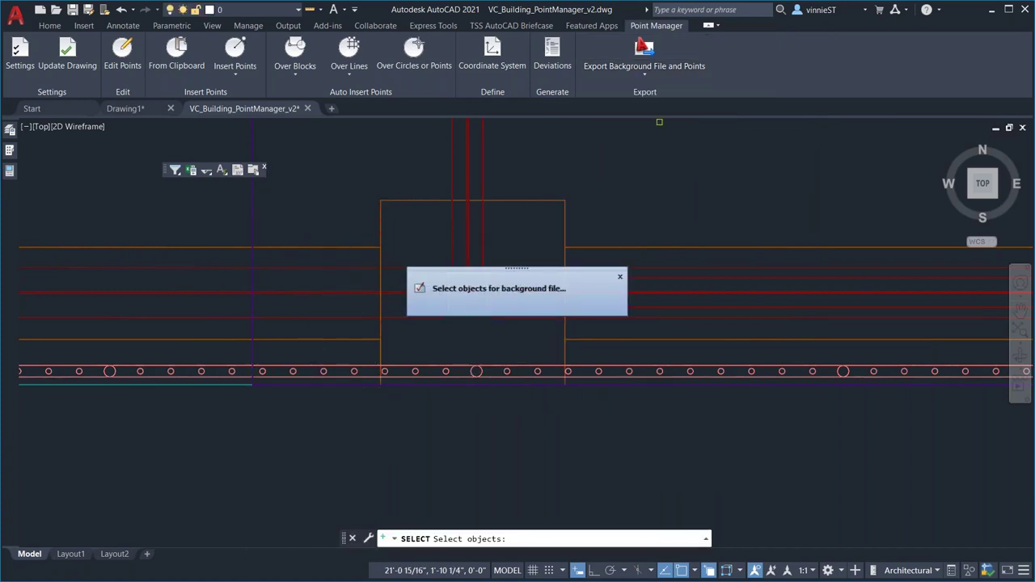
scroll(653, 193, "down", 5)
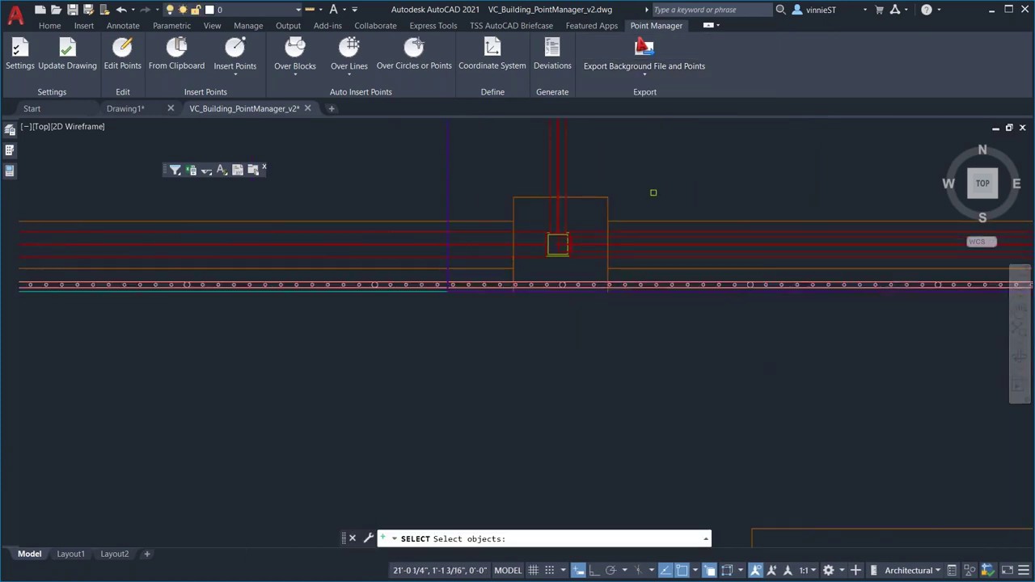
scroll(666, 278, "down", 6)
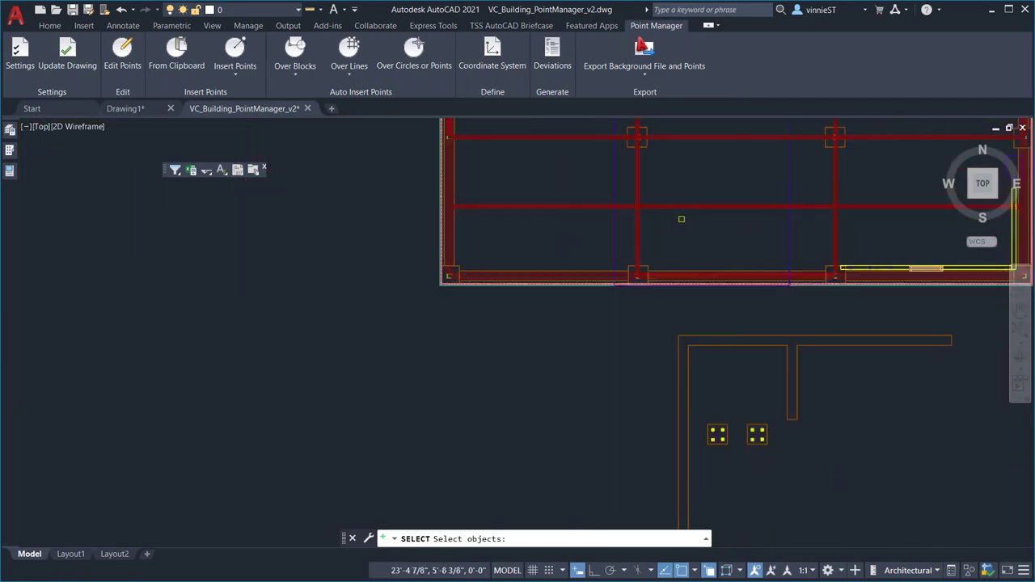
middle_click_drag(678, 275, 496, 284)
scroll(497, 284, "down", 2)
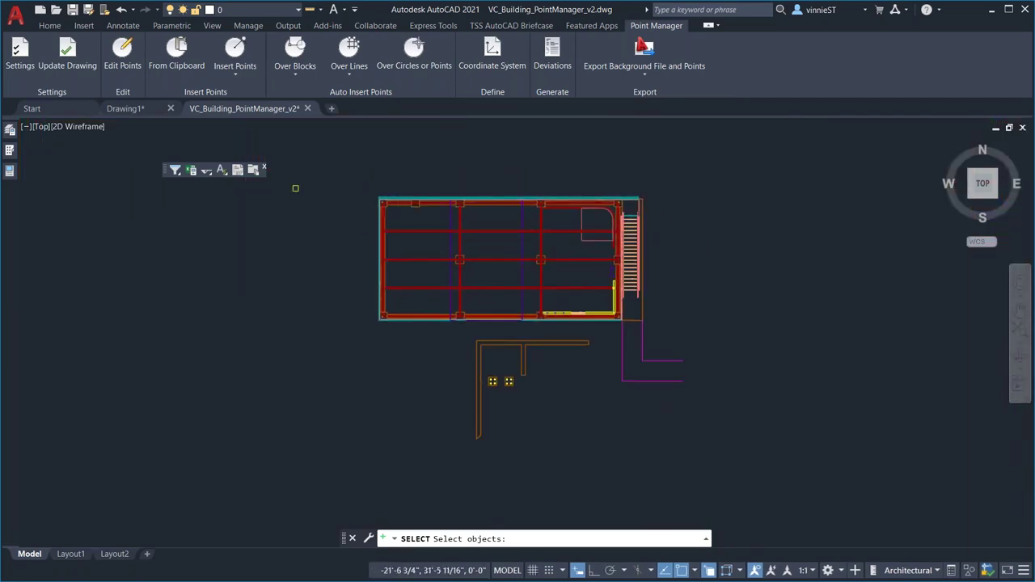
middle_click_drag(496, 321, 486, 299)
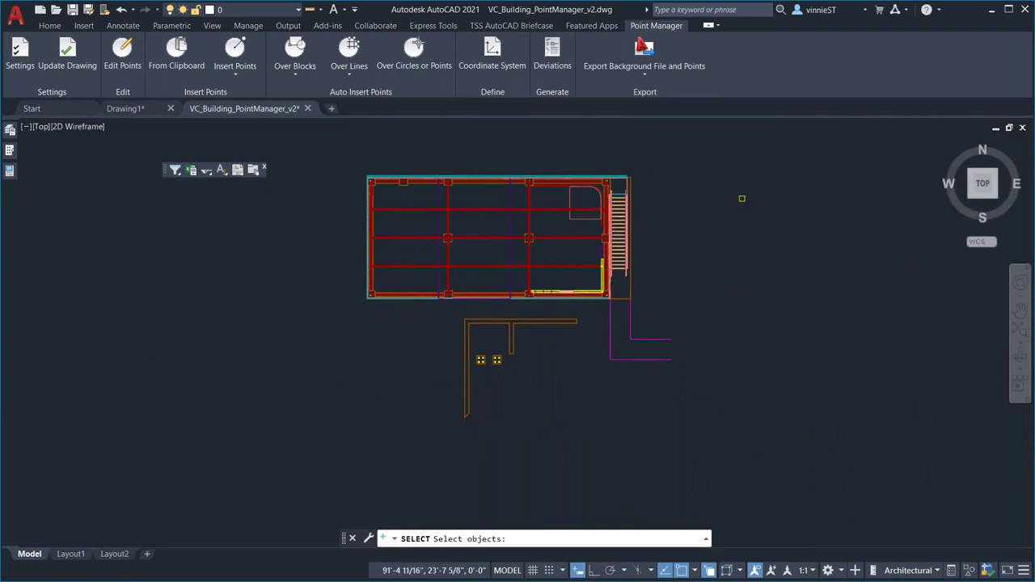
key("Escape")
key("Escape")
key("Escape")
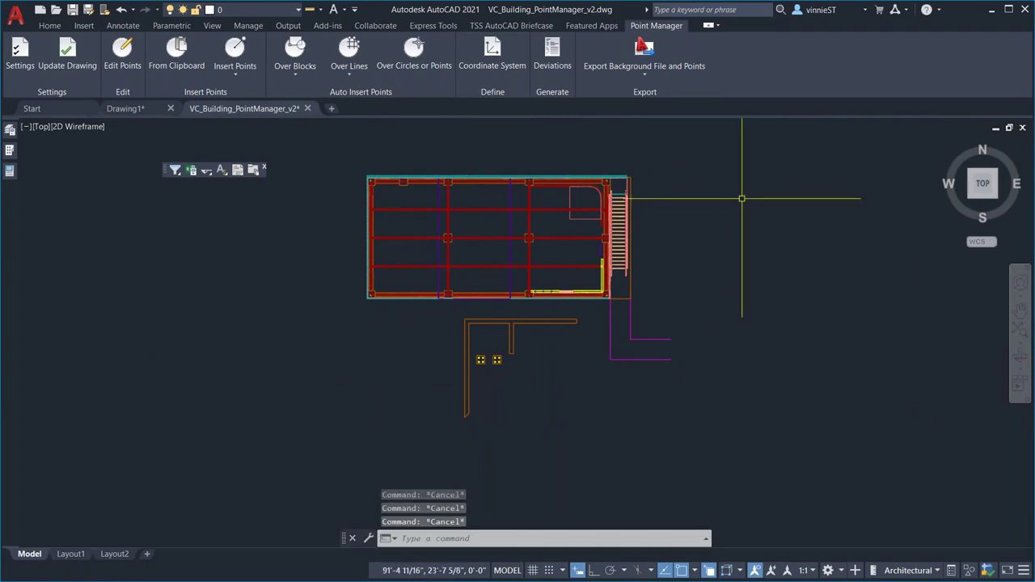
Step: Start a deviation comparison of the measured points on the clipboard against the Foundations design point group
left_click(550, 70)
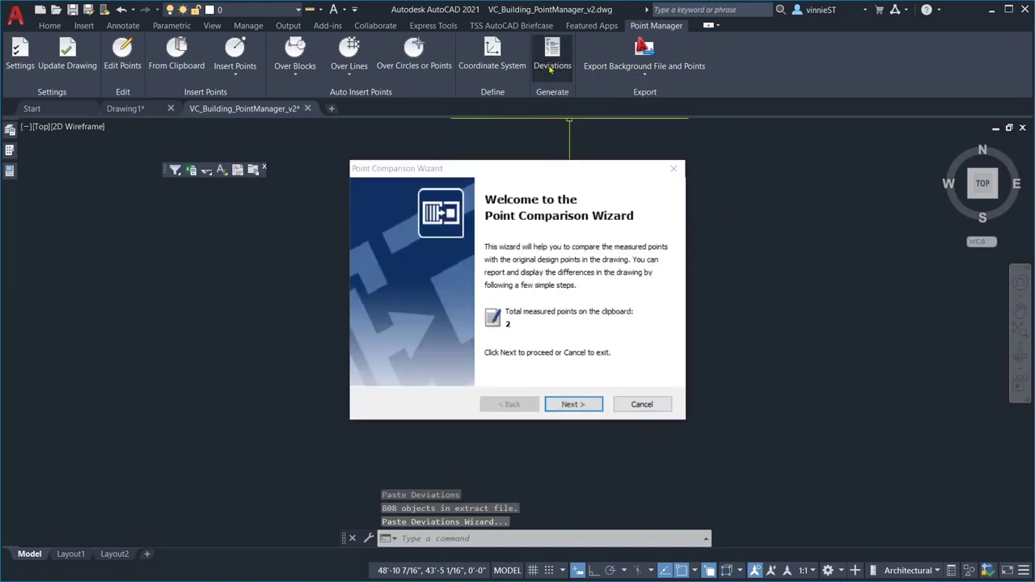
left_click(575, 404)
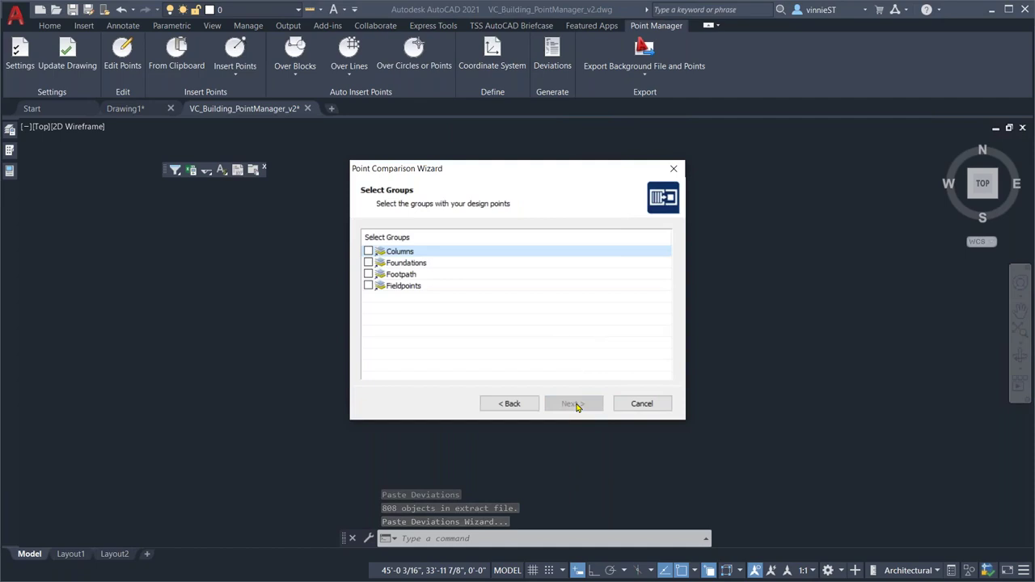
left_click(368, 287)
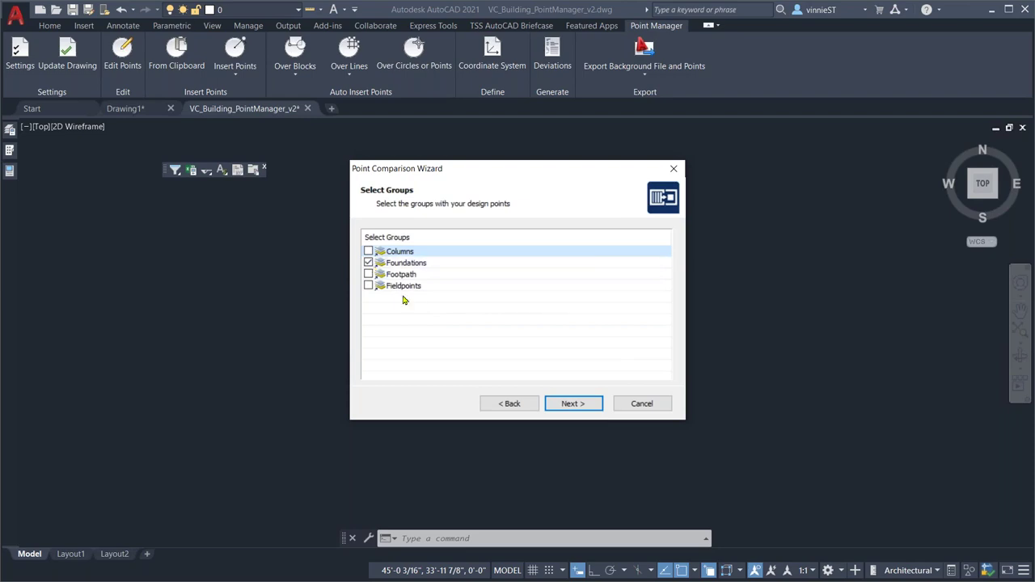
left_click(571, 404)
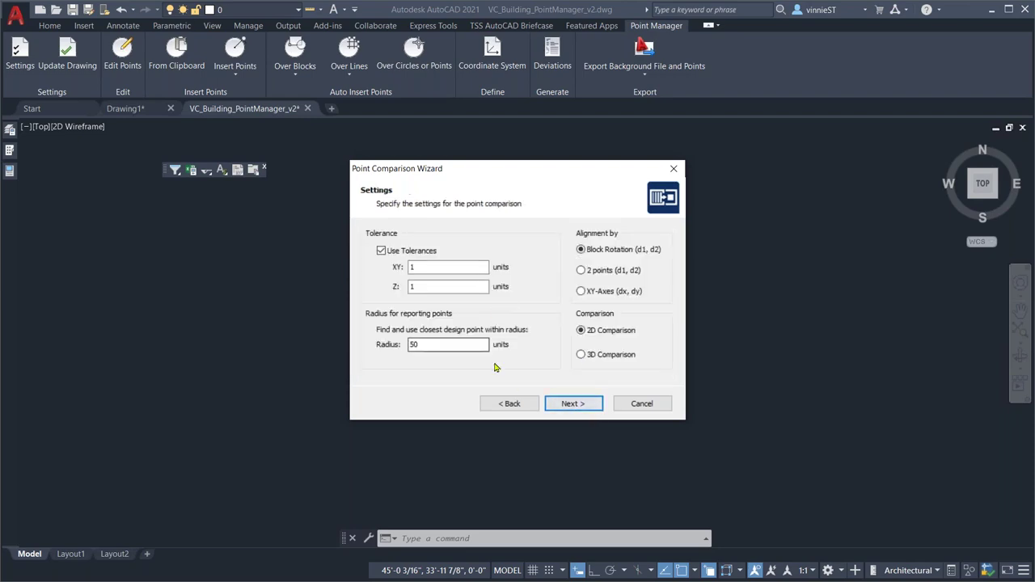
Step: Set the XY and Z tolerances to .05 units, report results in decimal inches and accept the deviation report
double_click(437, 286)
type(".05")
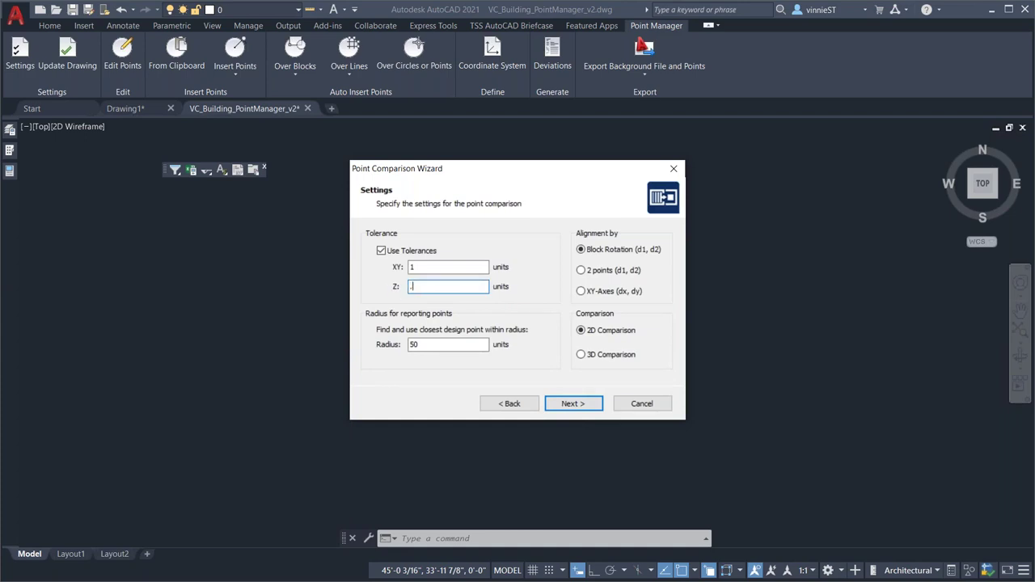
left_click(440, 267)
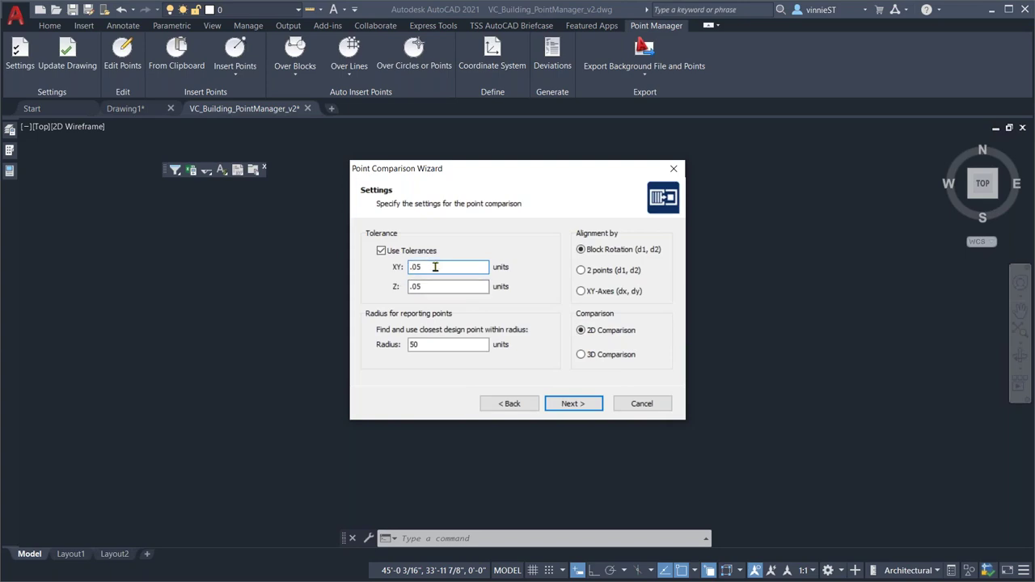
left_click(567, 404)
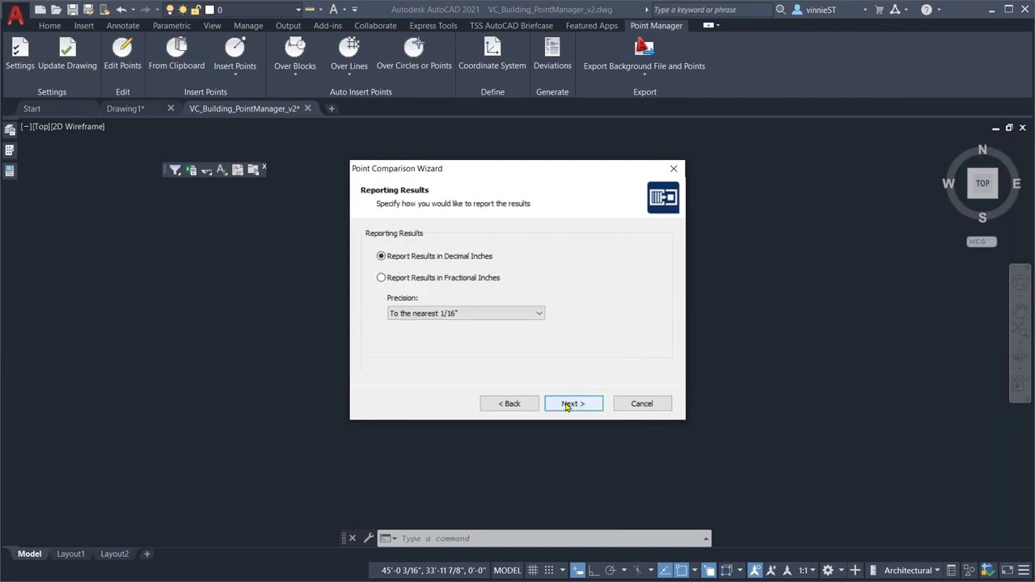
left_click(567, 404)
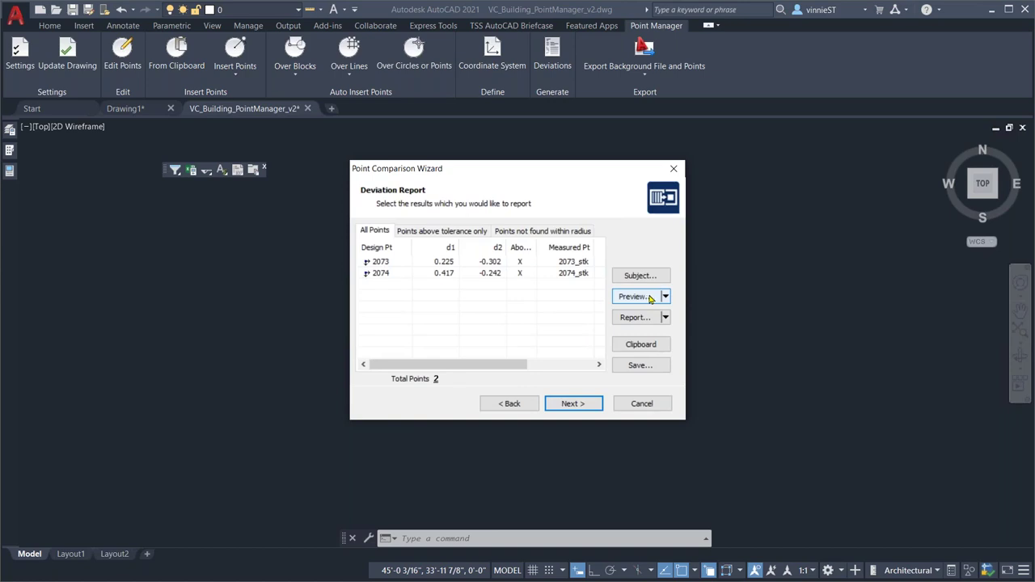
left_click(573, 403)
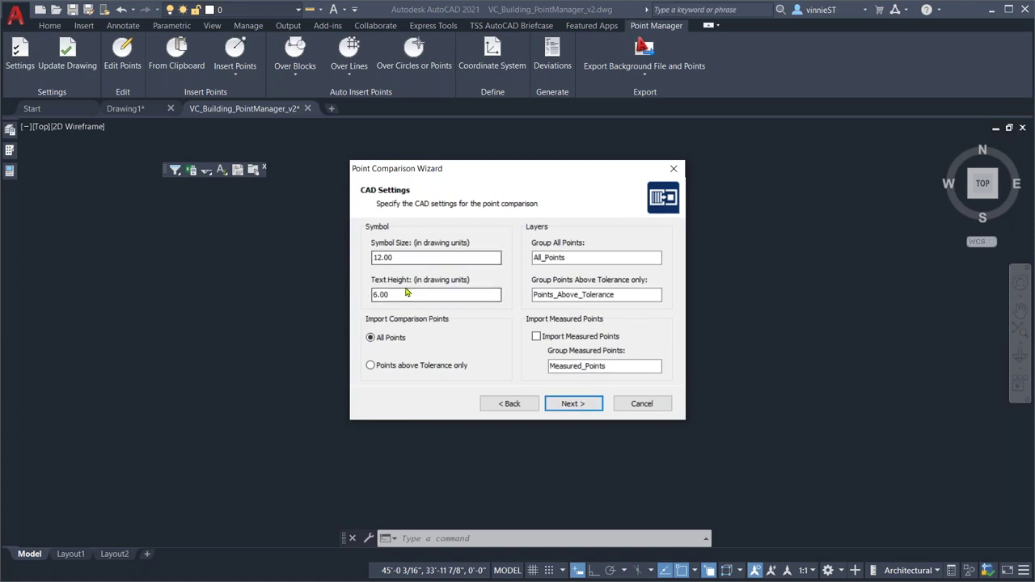
Step: Keep the default comparison symbol and layer settings and mark points above tolerance with clouds of symbol size 40
left_click(570, 404)
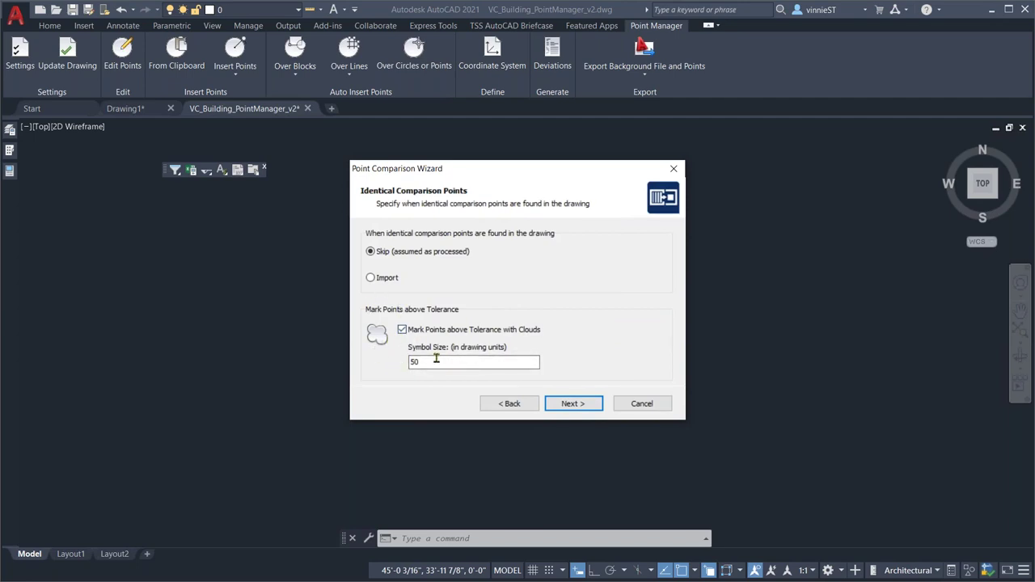
left_click_drag(424, 361, 404, 369)
type("40")
left_click(564, 401)
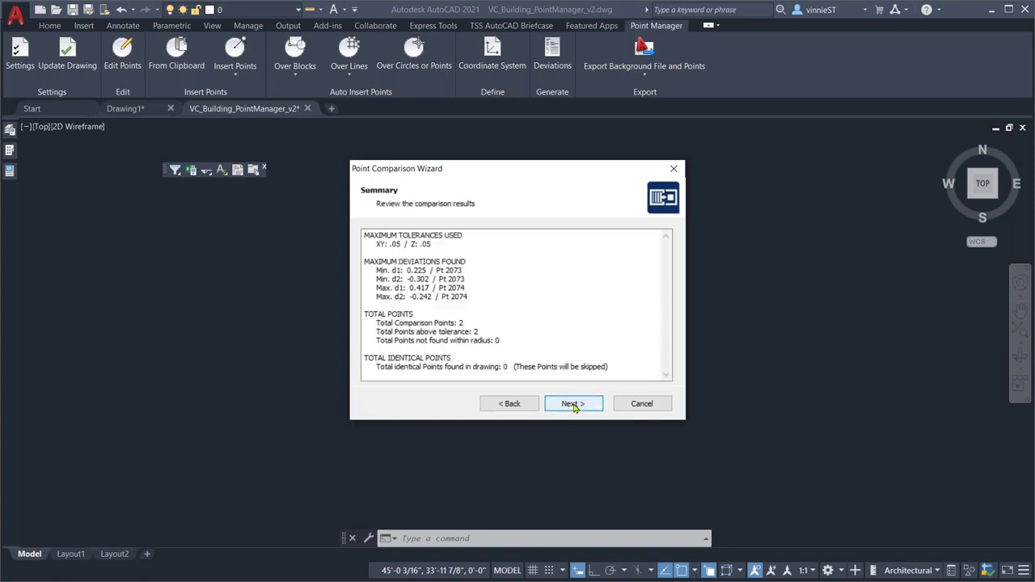
Step: Finish the point comparison and update the drawing to insert the deviations
left_click(573, 405)
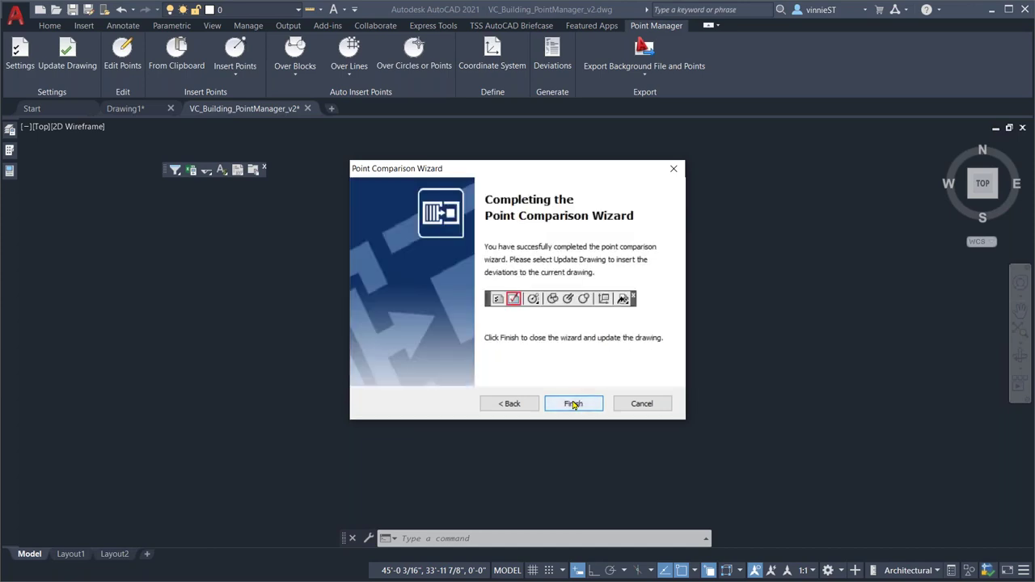
left_click(573, 403)
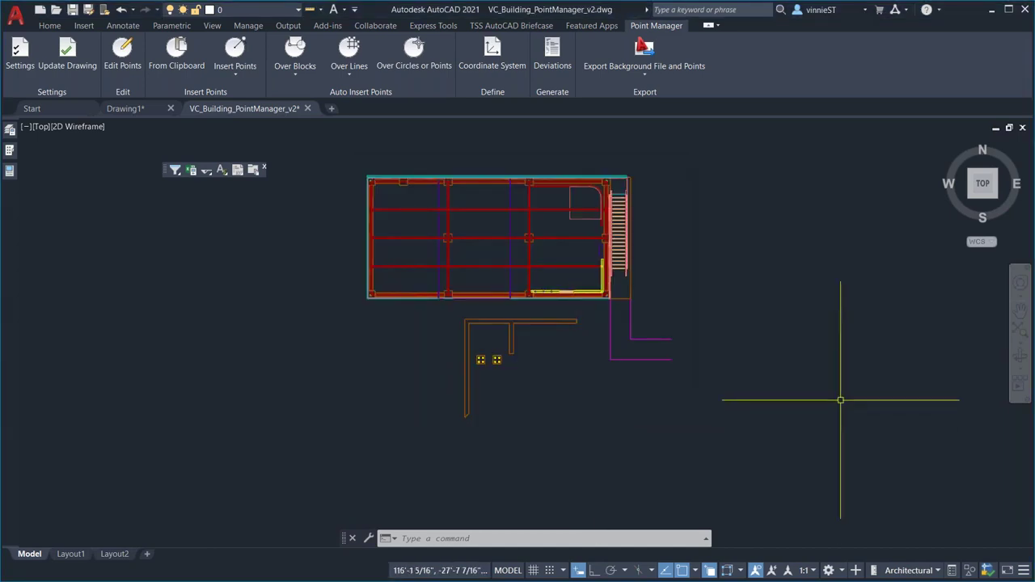
left_click(66, 69)
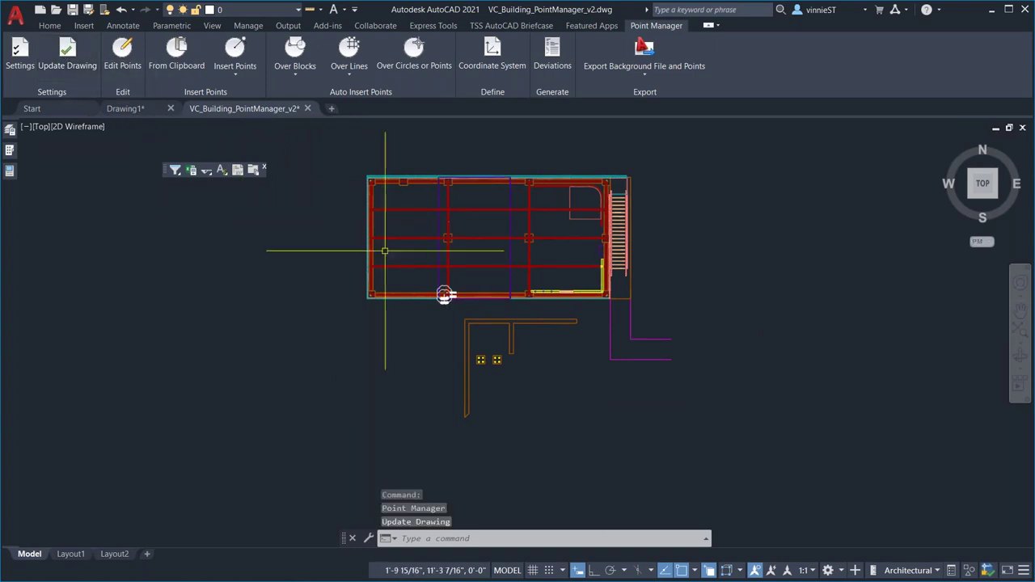
Step: Turn on the PM_MP_Foundations layer to show the foundation design points around the clouded deviations
scroll(444, 294, "up", 10)
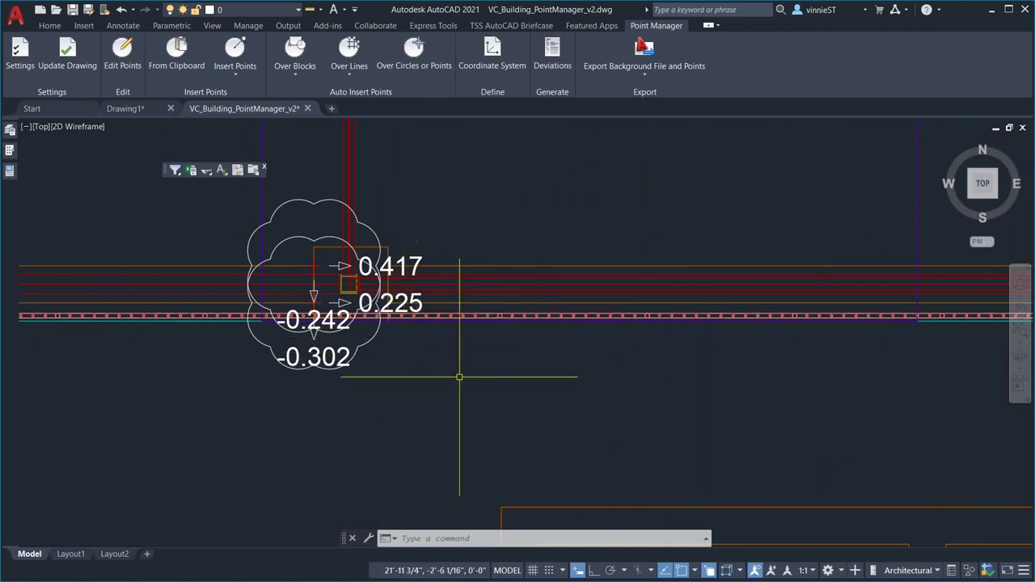
mouse_move(460, 377)
middle_mouse_down()
mouse_move(467, 410)
mouse_move(530, 410)
middle_mouse_up()
scroll(467, 410, "up", 1)
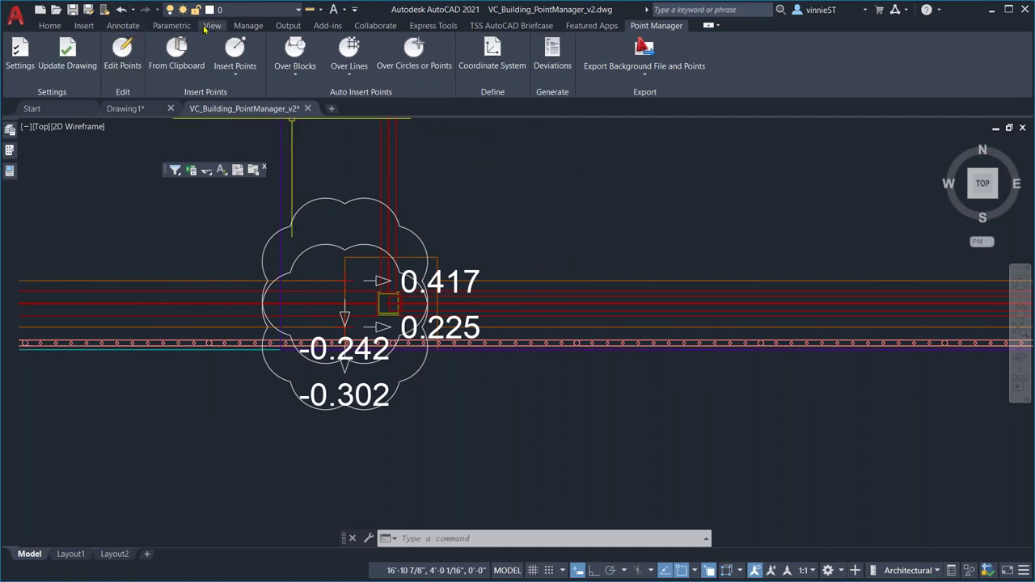
left_click(239, 12)
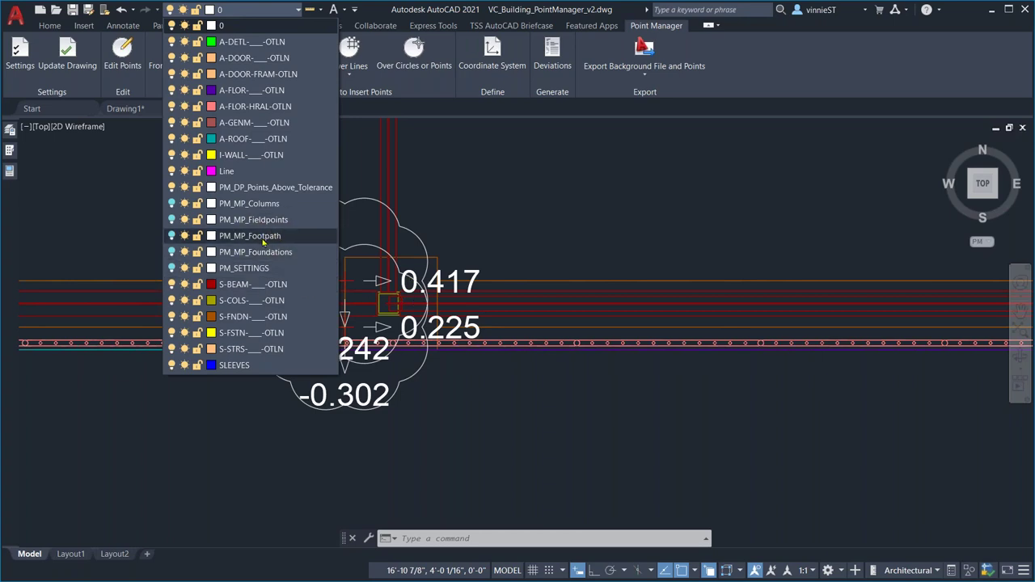
left_click(171, 251)
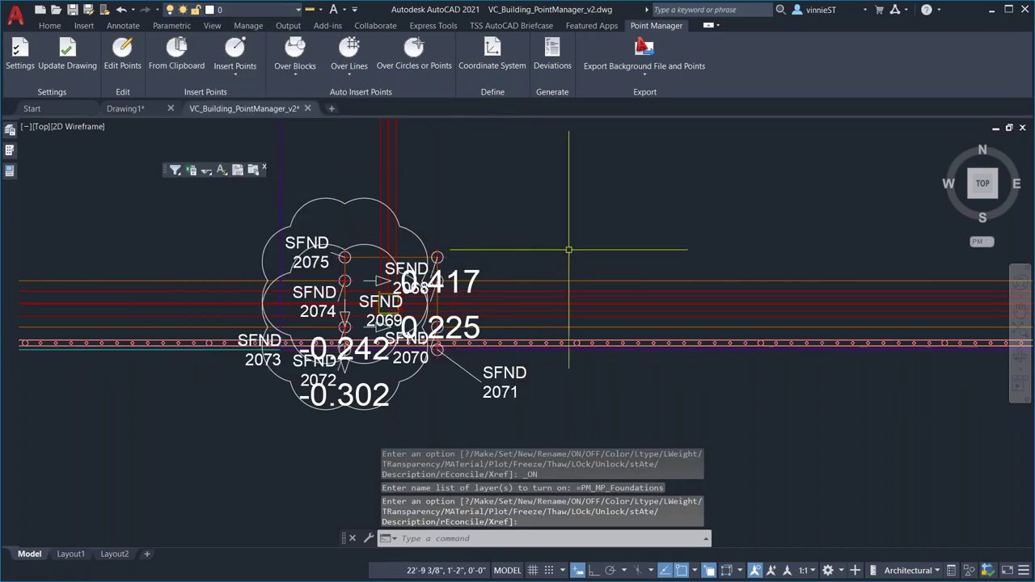
Step: Rerun the deviation comparison against the Foundations group with the default tolerance settings, up to the deviation report
left_click(552, 64)
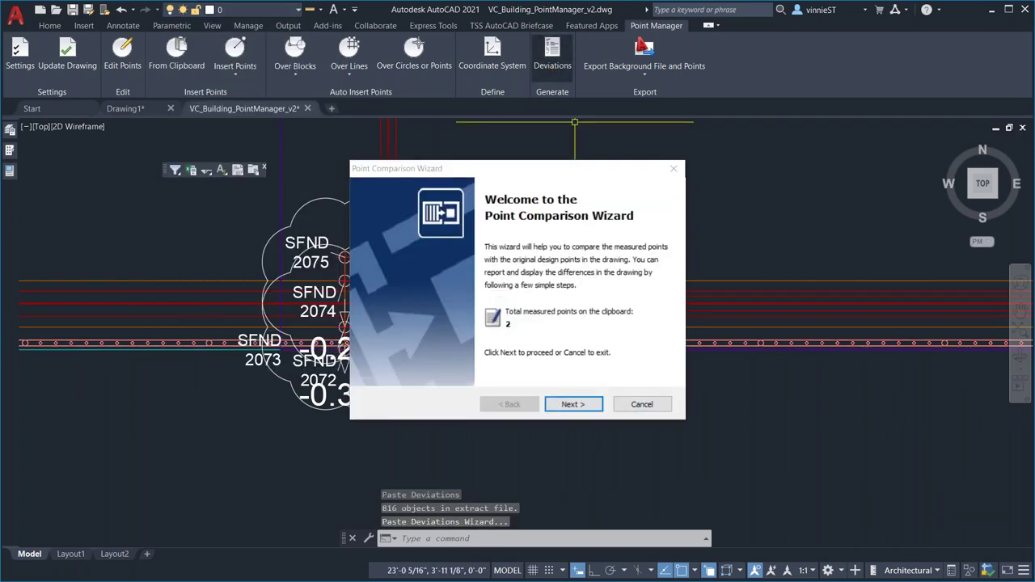
left_click(728, 160)
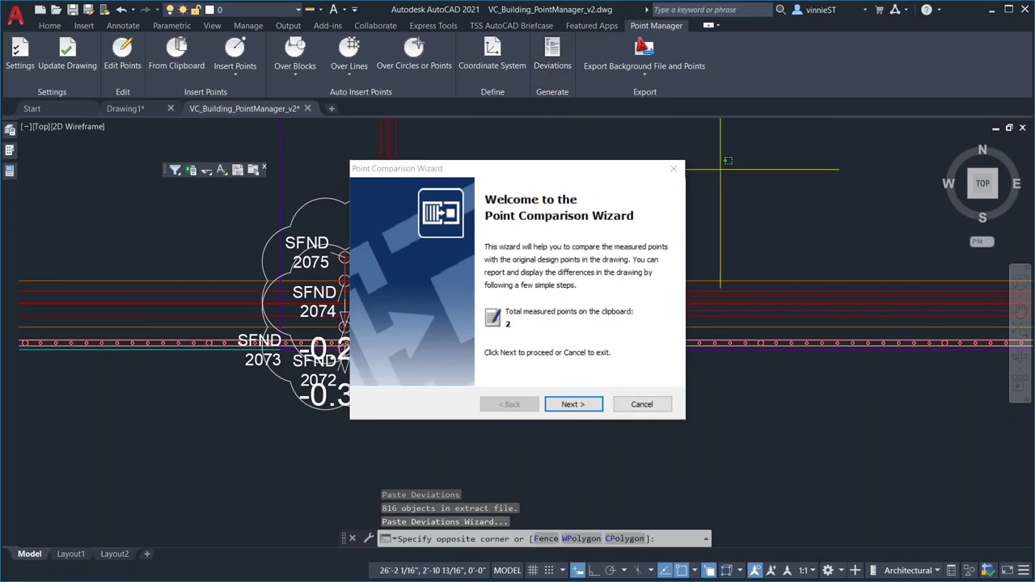
left_click(566, 407)
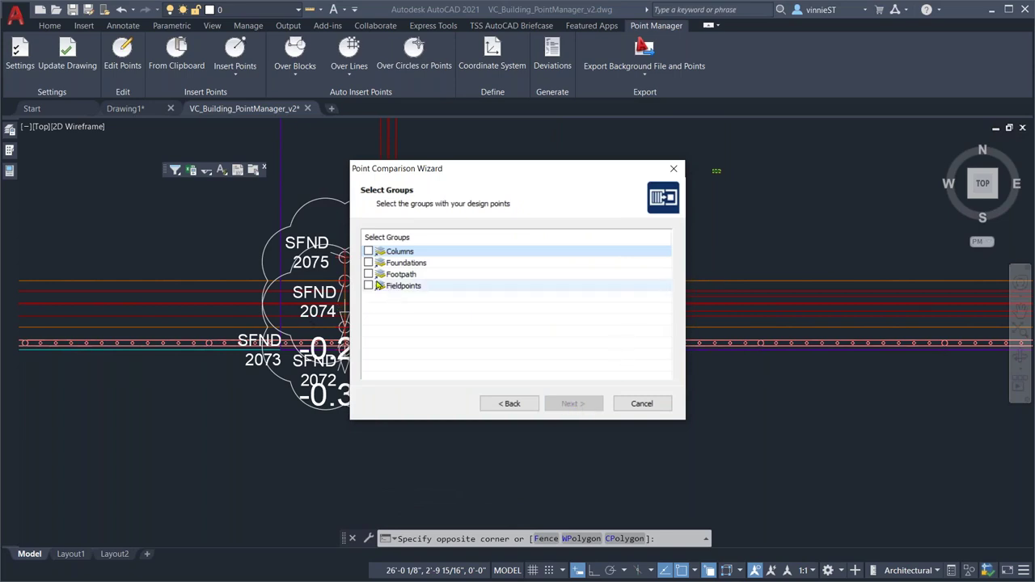
left_click(368, 263)
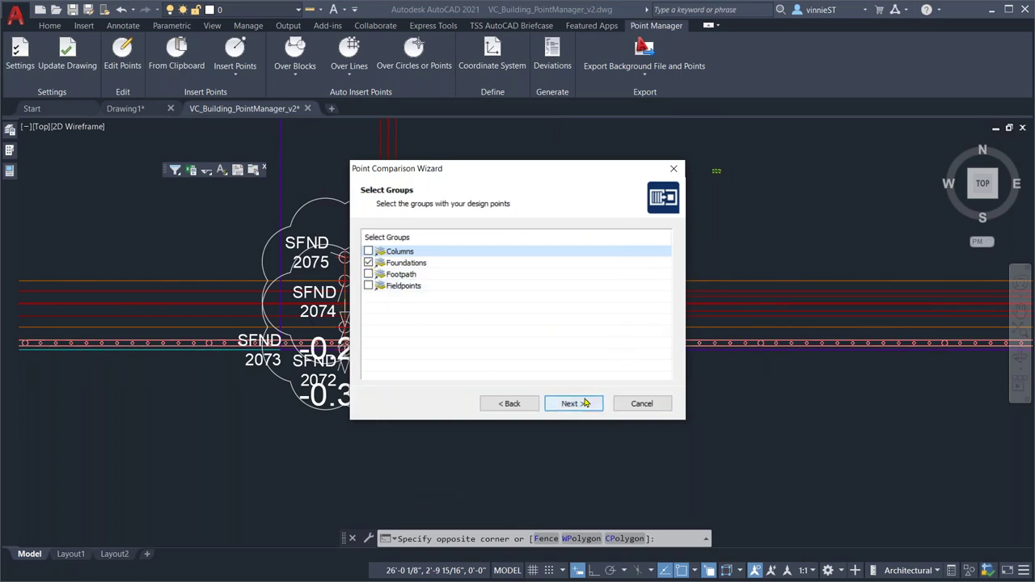
left_click(586, 404)
left_click(573, 403)
left_click(572, 404)
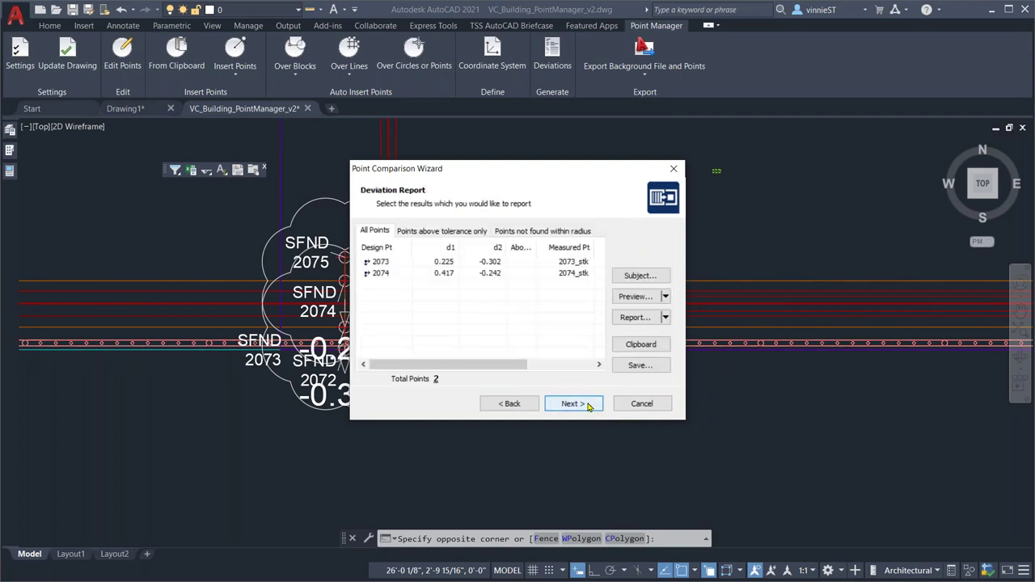
Step: Preview the 2D Deviation Report, examine its symbol explanation, summary and point deviations, and return to the drawing without a selection
left_click(635, 297)
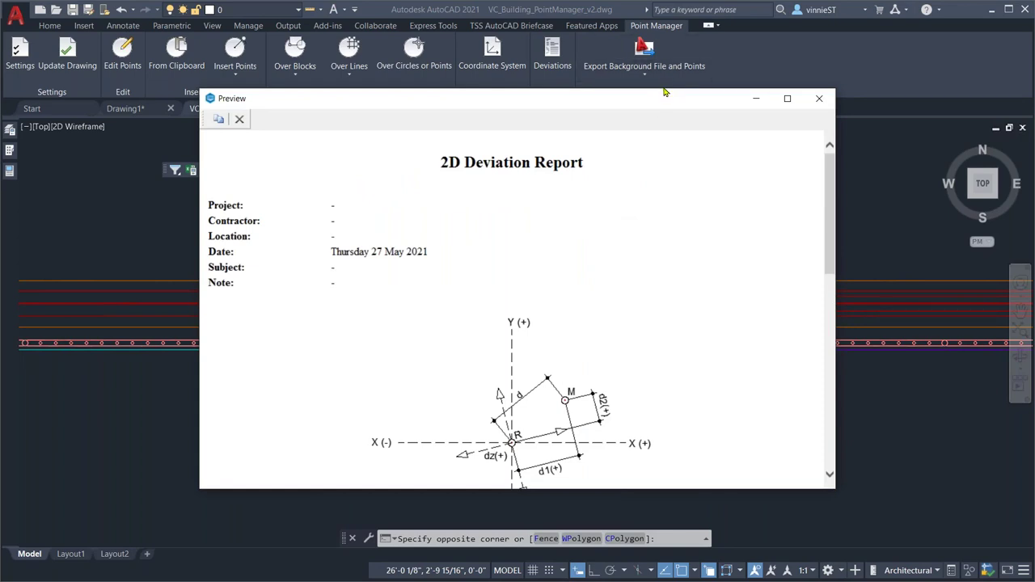
left_click_drag(667, 81, 667, 1)
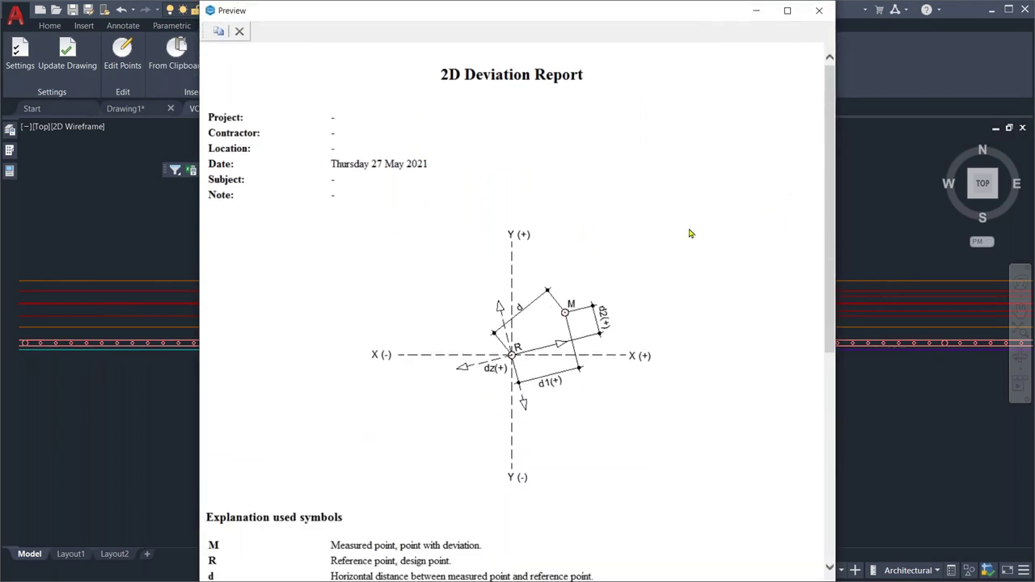
left_click_drag(830, 269, 827, 510)
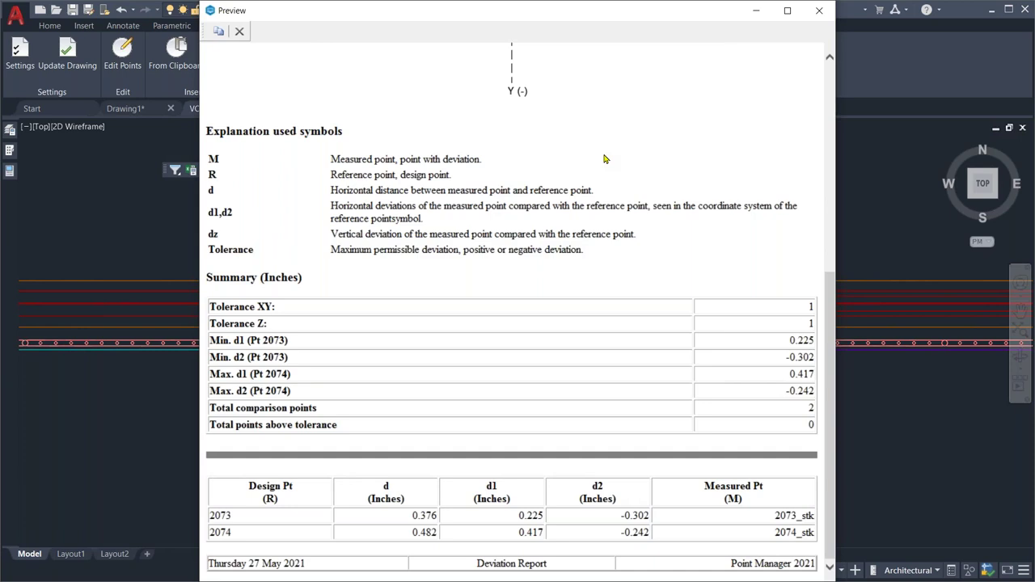
scroll(603, 158, "up", 2)
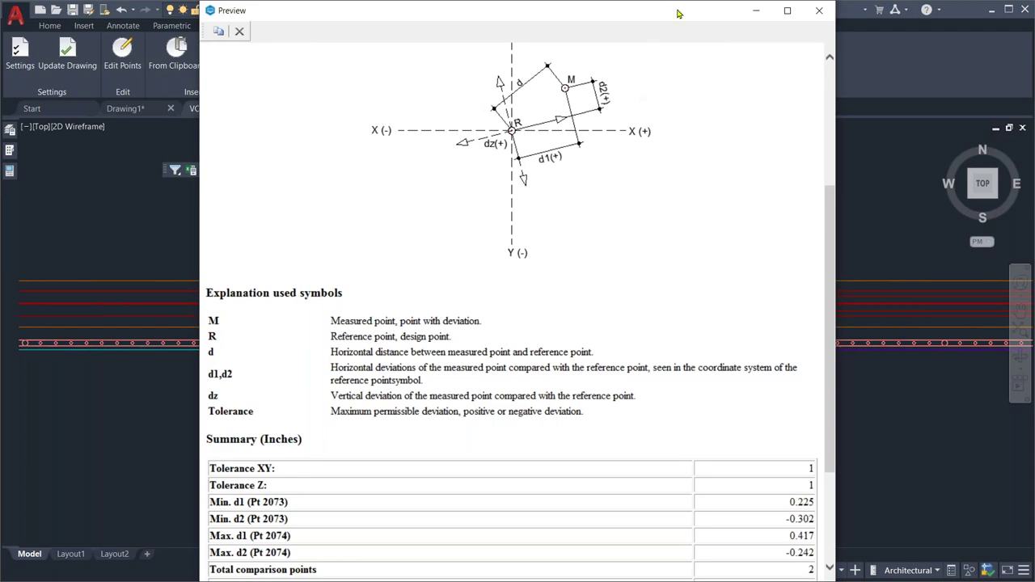
left_click_drag(682, 5, 675, 65)
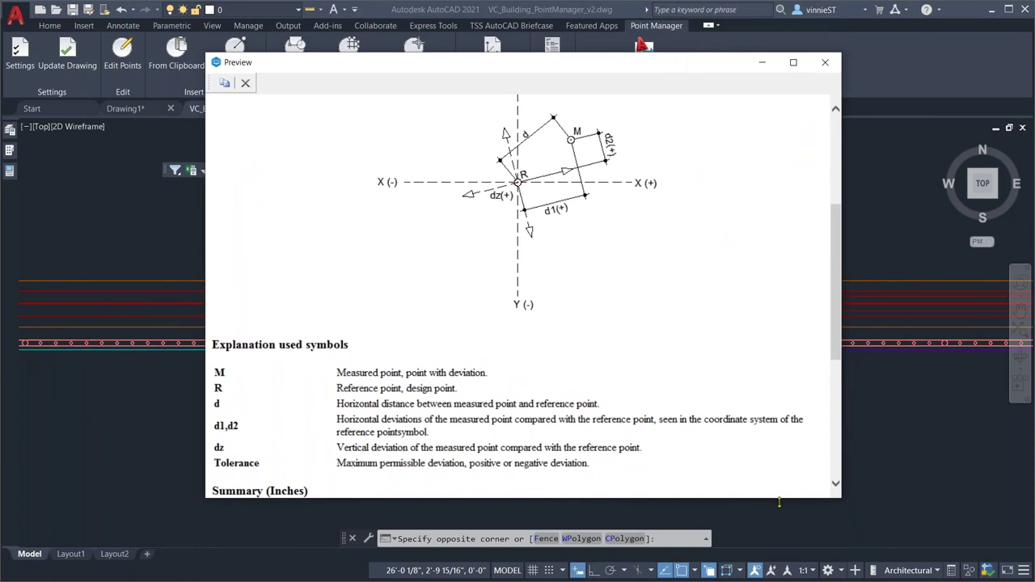
left_click_drag(781, 498, 782, 547)
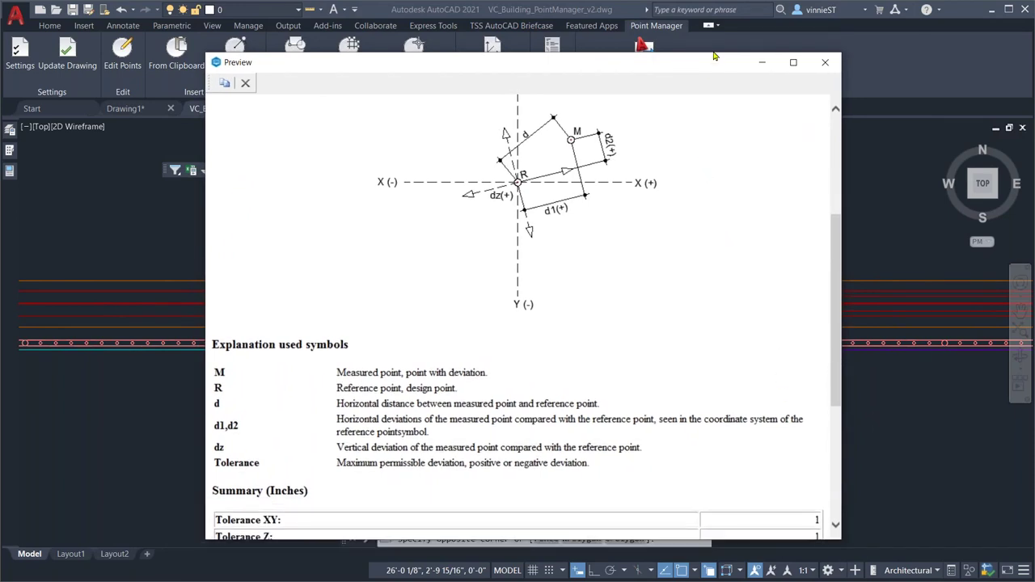
left_click_drag(716, 67, 730, 41)
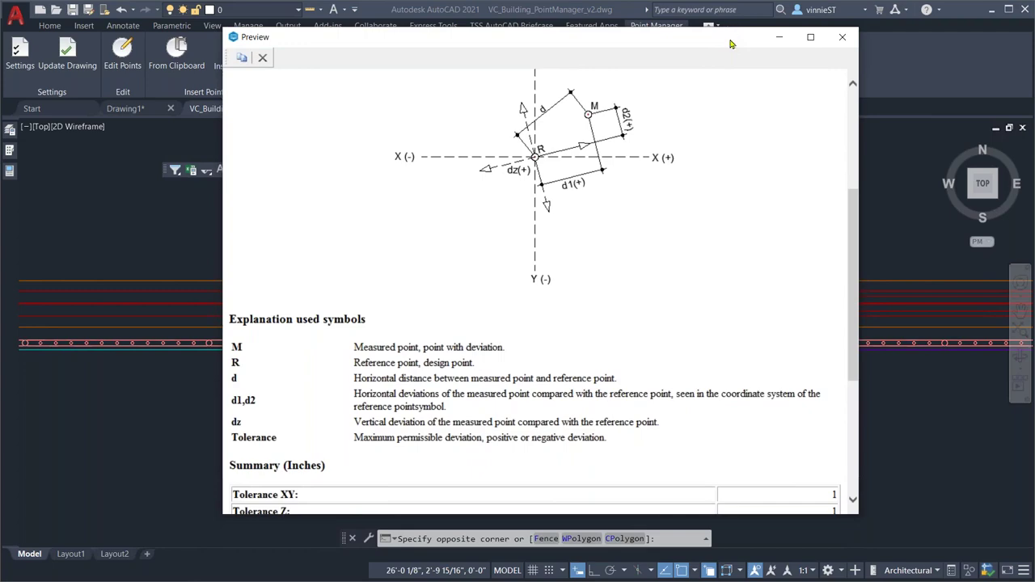
left_click(778, 43)
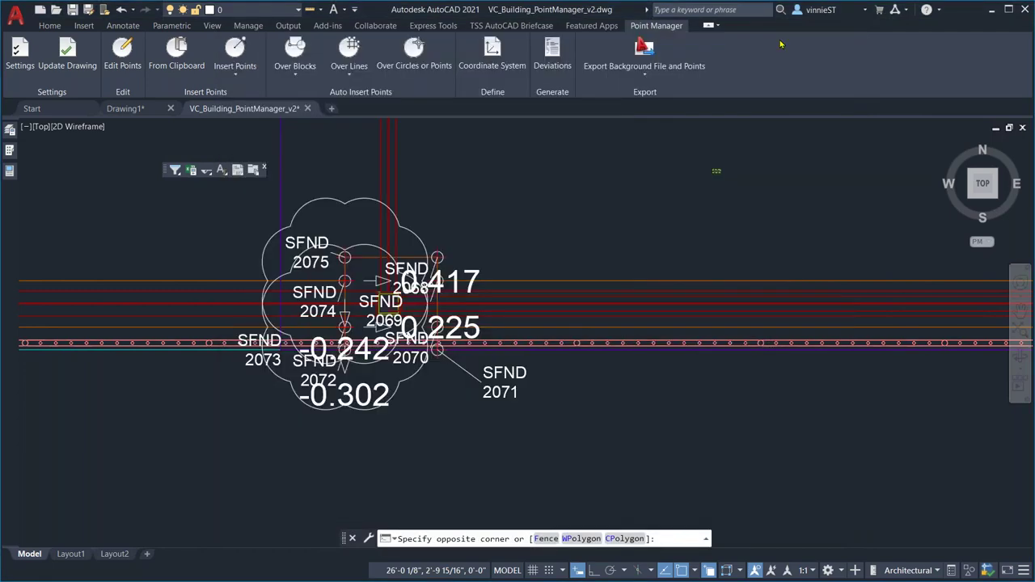
scroll(631, 189, "down", 3)
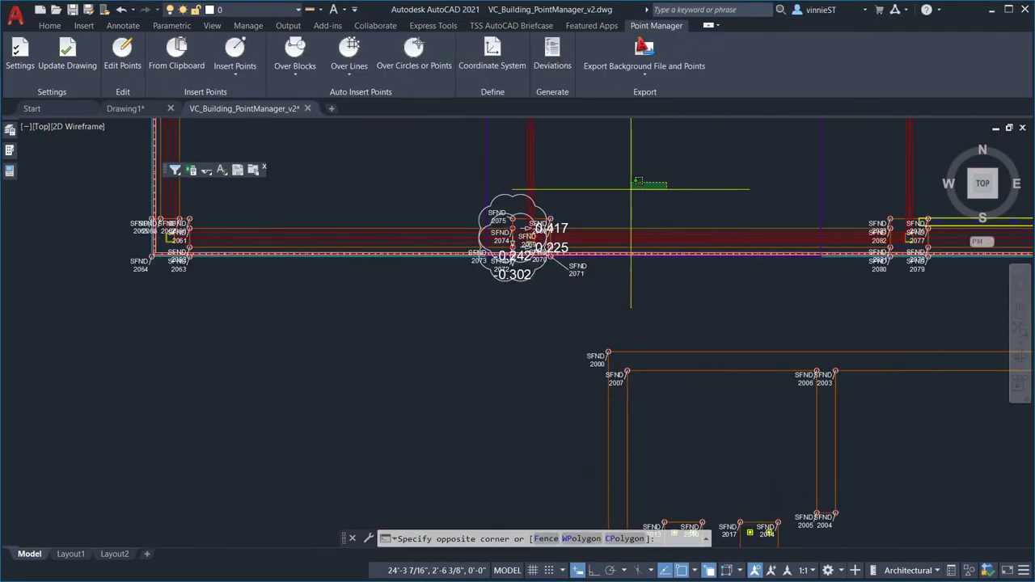
key("Escape")
Step: Turn off the PM_MP_Foundations layer and turn on PM_MP_Columns to show the column points instead
scroll(630, 174, "down", 3)
mouse_move(640, 162)
middle_mouse_down()
mouse_move(516, 291)
mouse_move(547, 291)
mouse_move(553, 312)
middle_mouse_up()
scroll(549, 287, "down", 2)
scroll(548, 283, "up", 2)
scroll(245, 425, "up", 5)
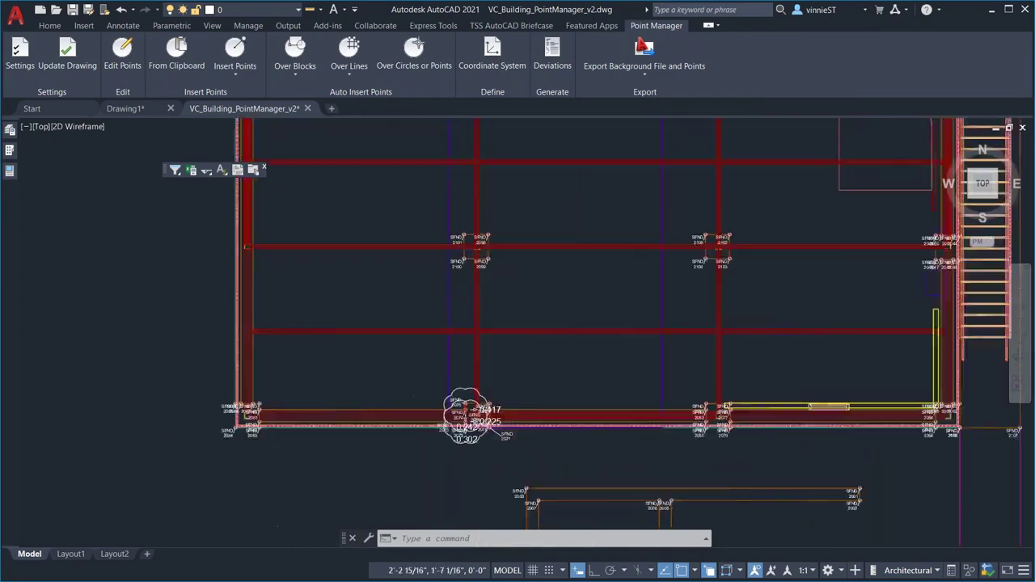
scroll(245, 425, "up", 2)
middle_click_drag(245, 424, 306, 425)
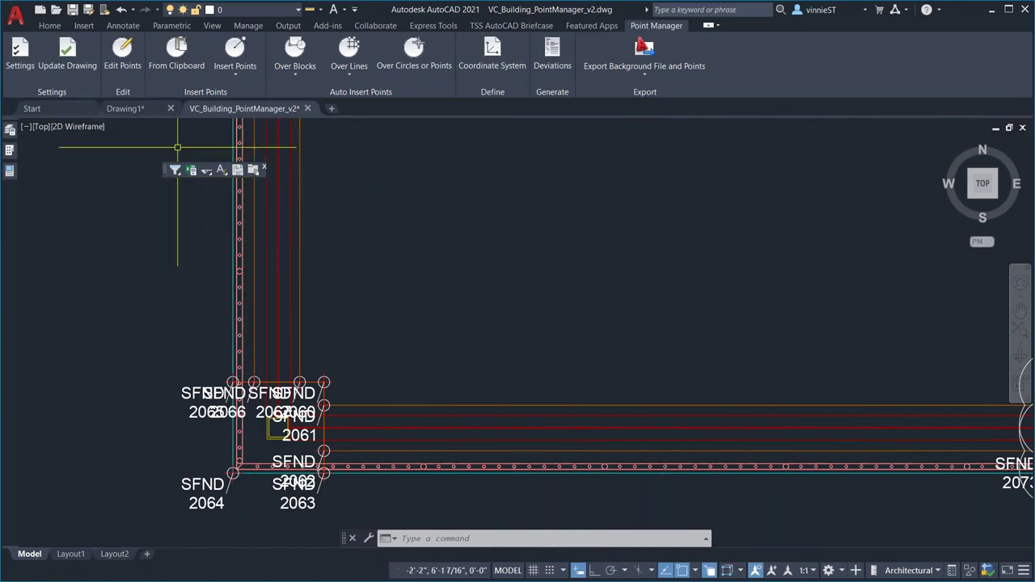
left_click(253, 10)
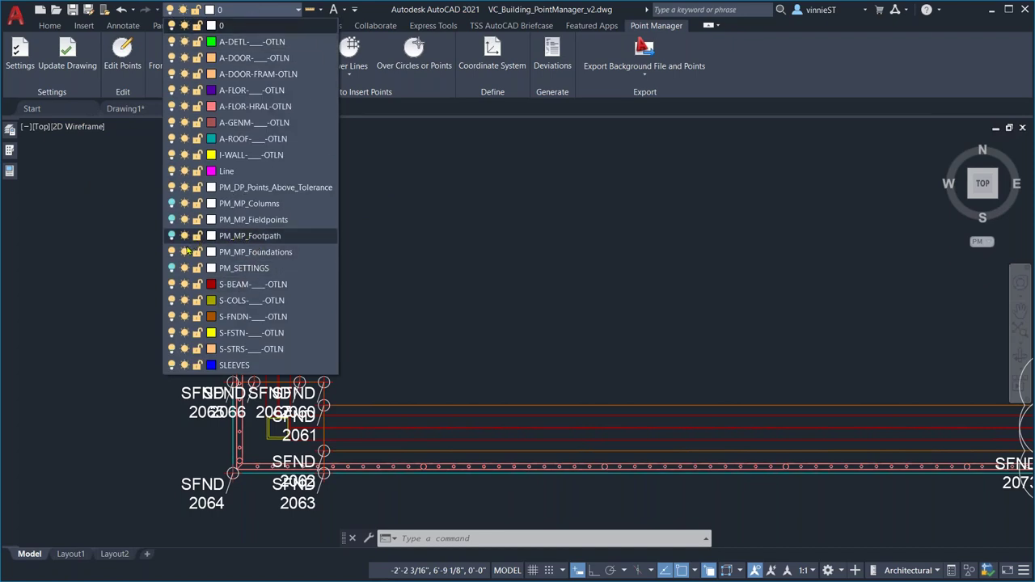
left_click(173, 251)
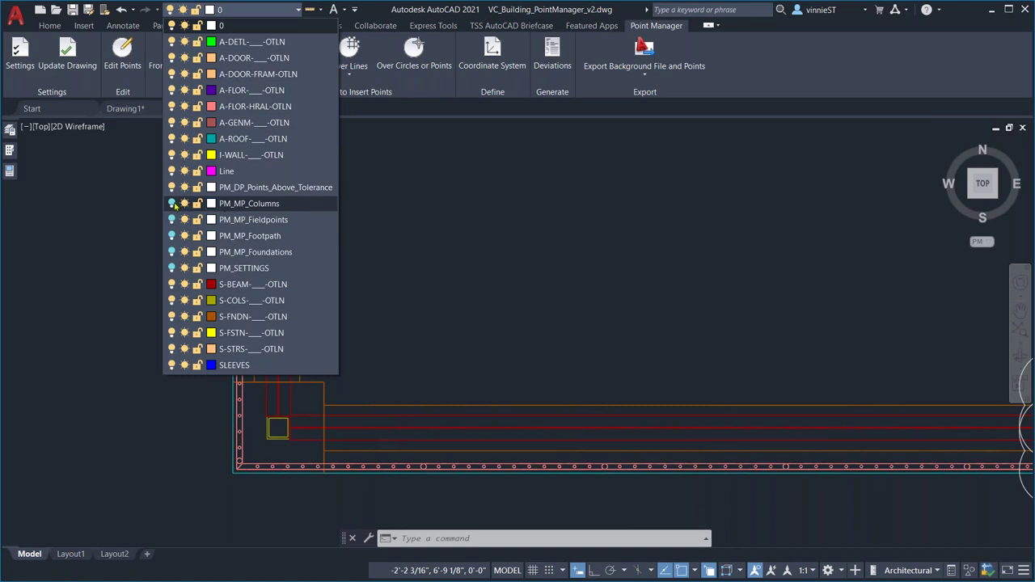
left_click(171, 203)
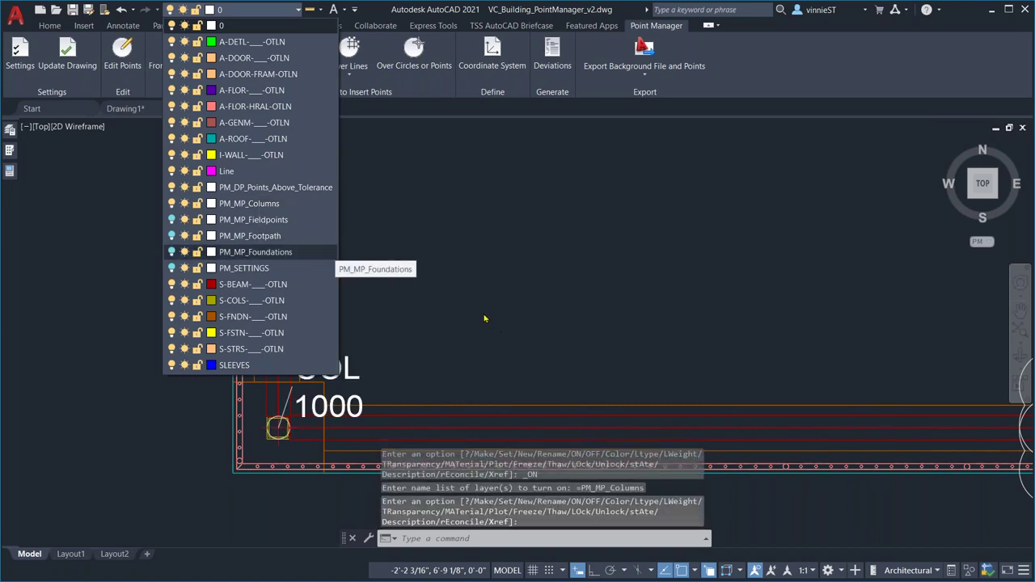
scroll(484, 318, "down", 3)
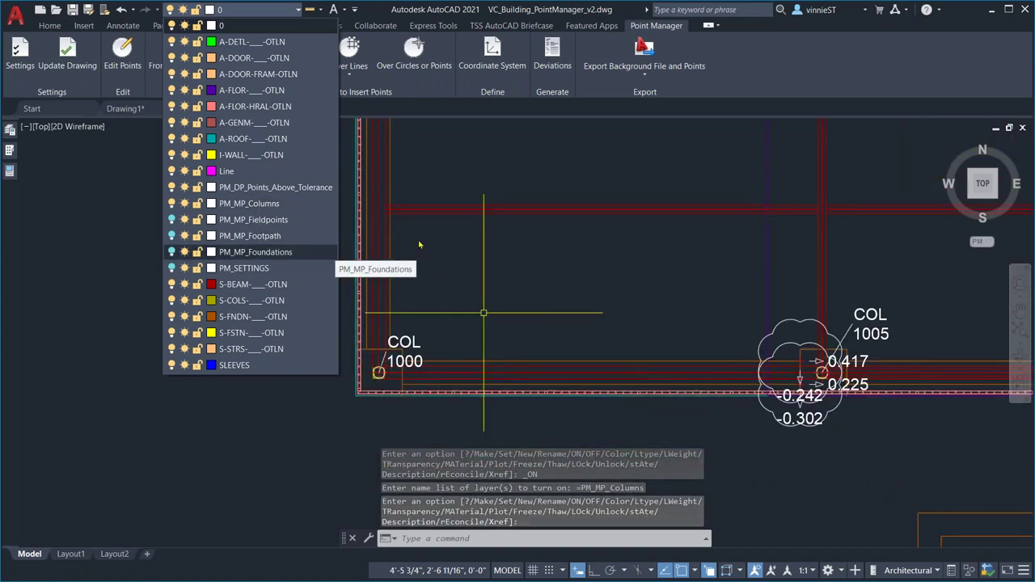
left_click(483, 312)
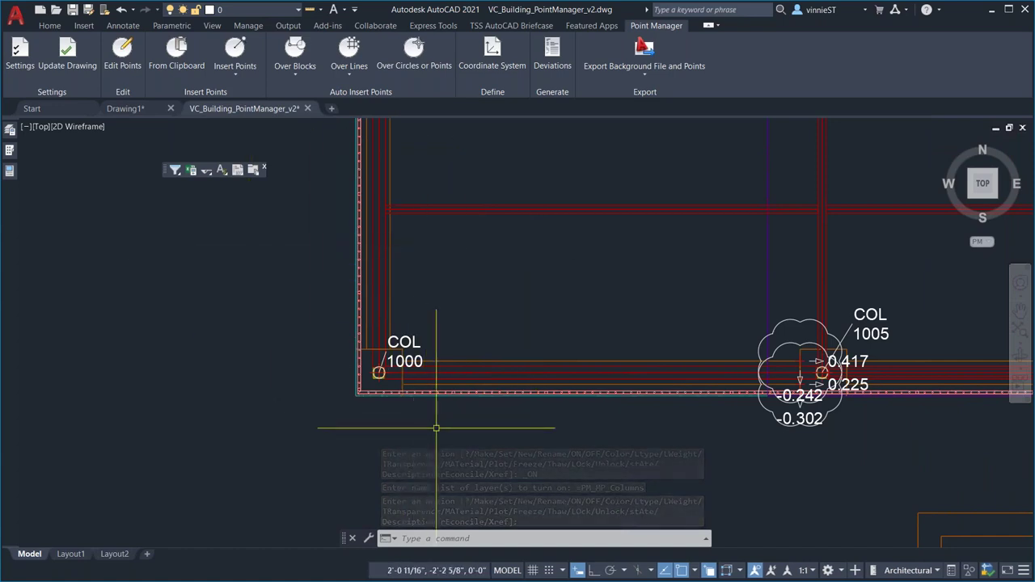
Step: Start an Edit Points session for the Columns group with the Edit Group option
left_click(403, 354)
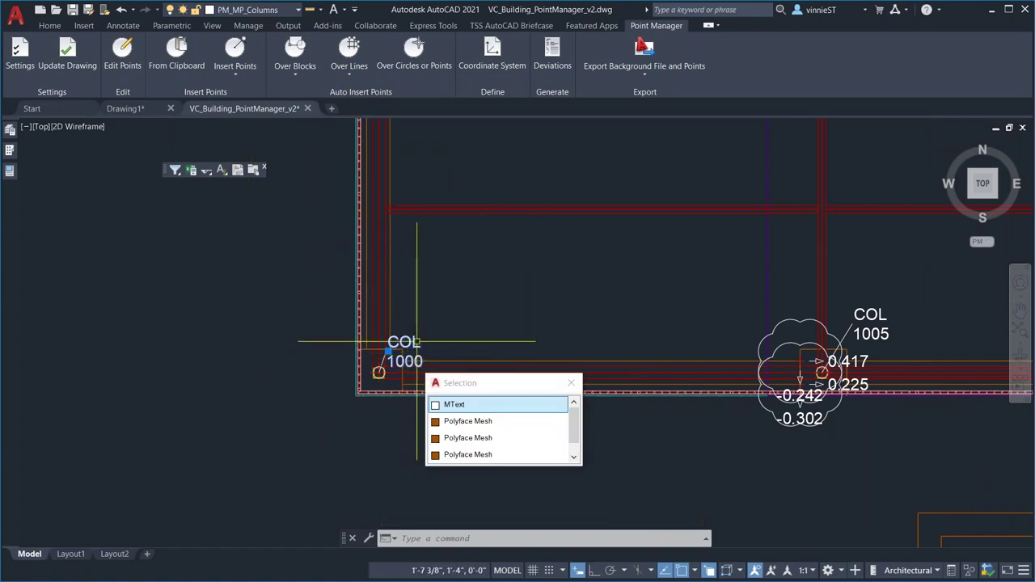
key("Escape")
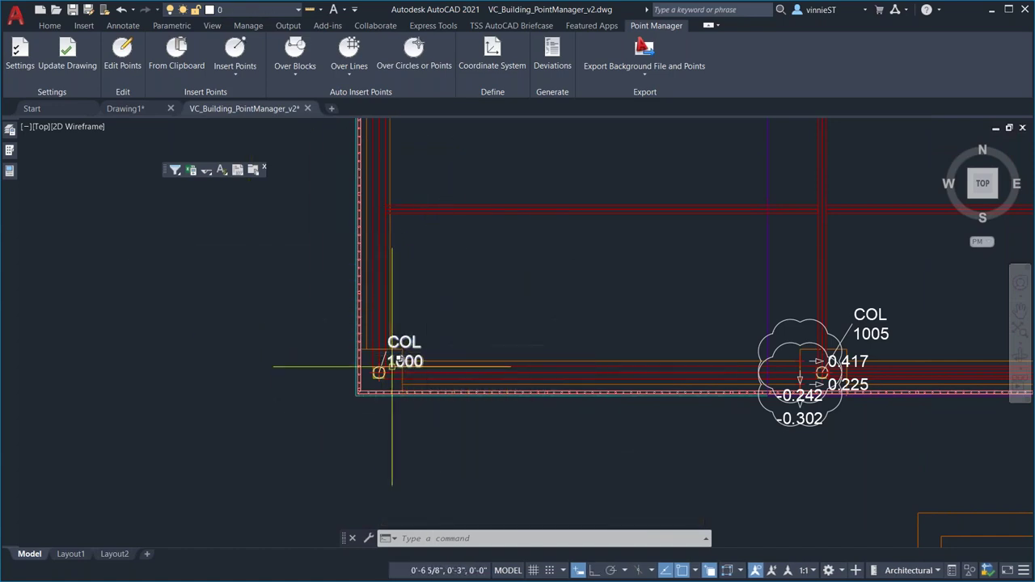
left_click(118, 57)
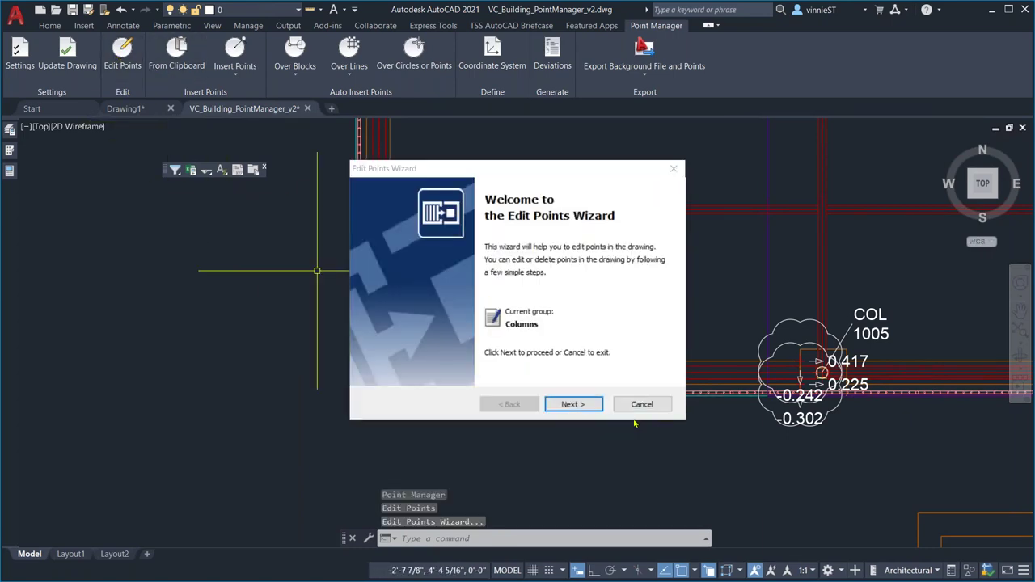
left_click(587, 404)
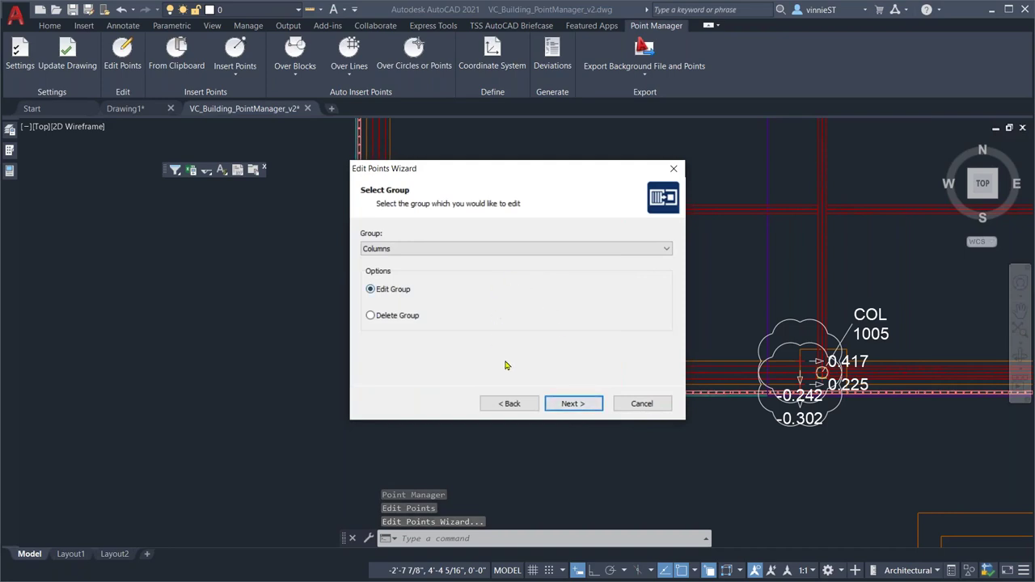
left_click(568, 404)
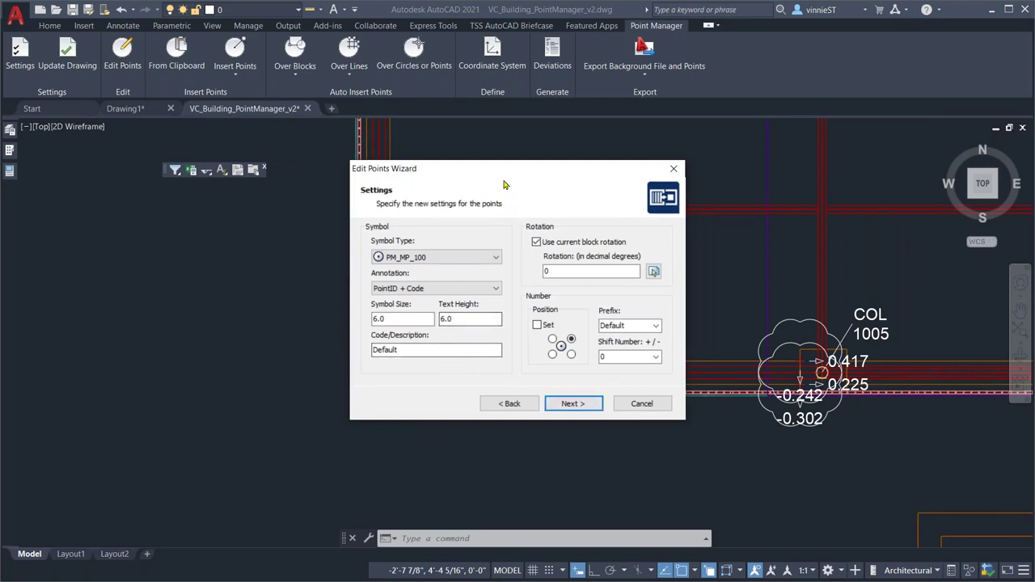
Step: Set the column points' code to COL and their annotation to PointID + Code + Height
left_click_drag(483, 180, 669, 165)
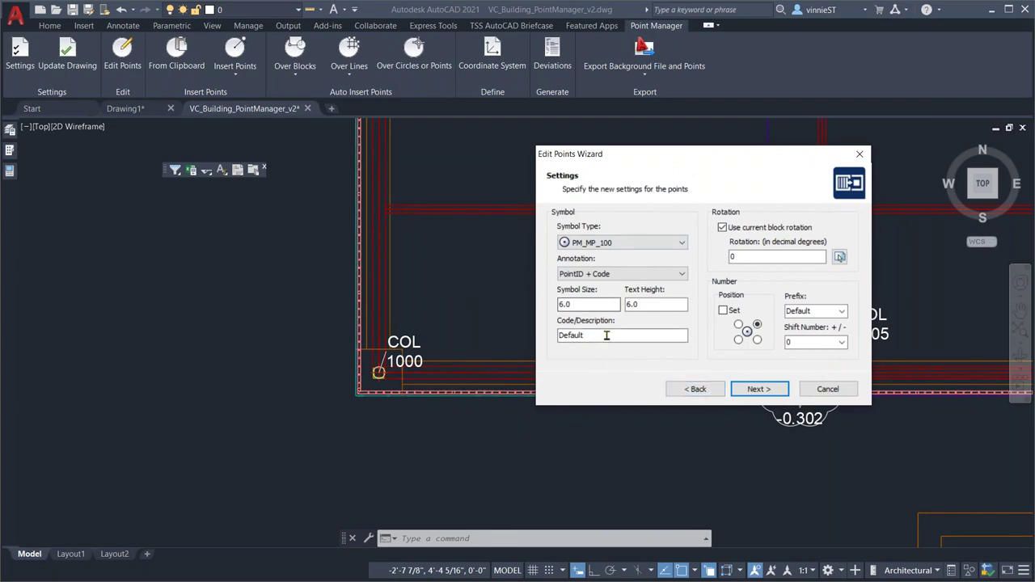
left_click_drag(585, 336, 540, 343)
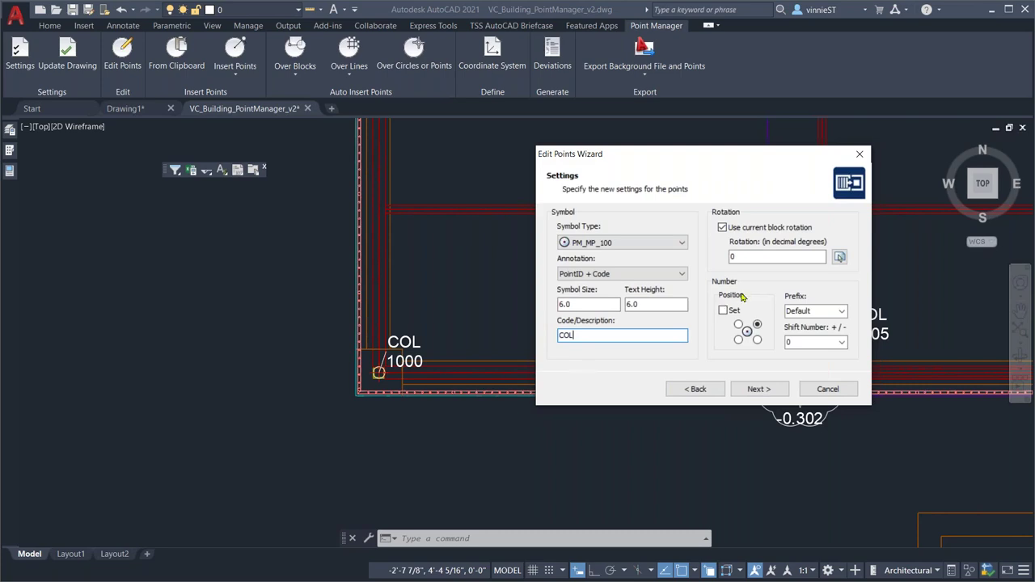
left_click(749, 390)
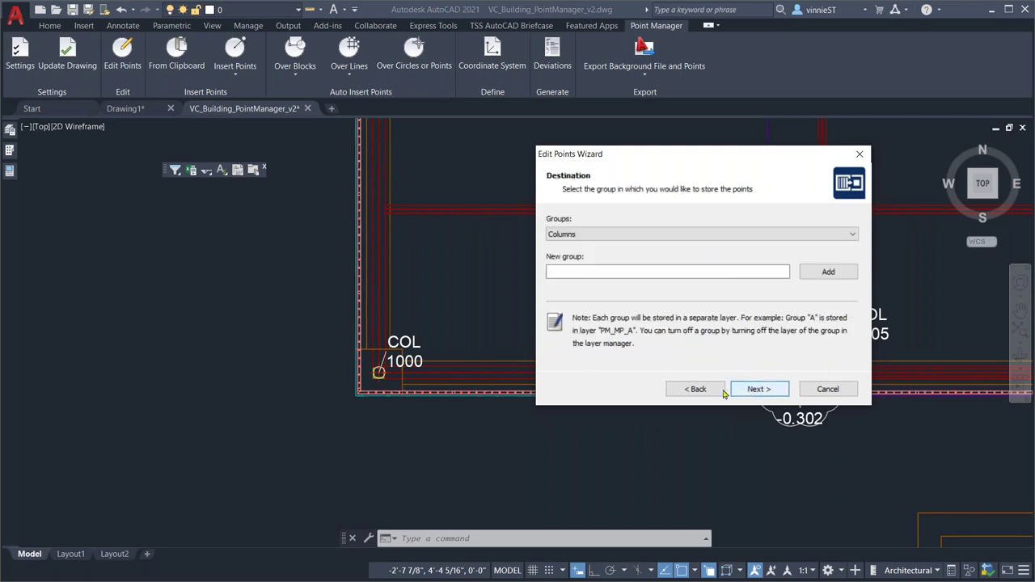
left_click(694, 389)
left_click(652, 276)
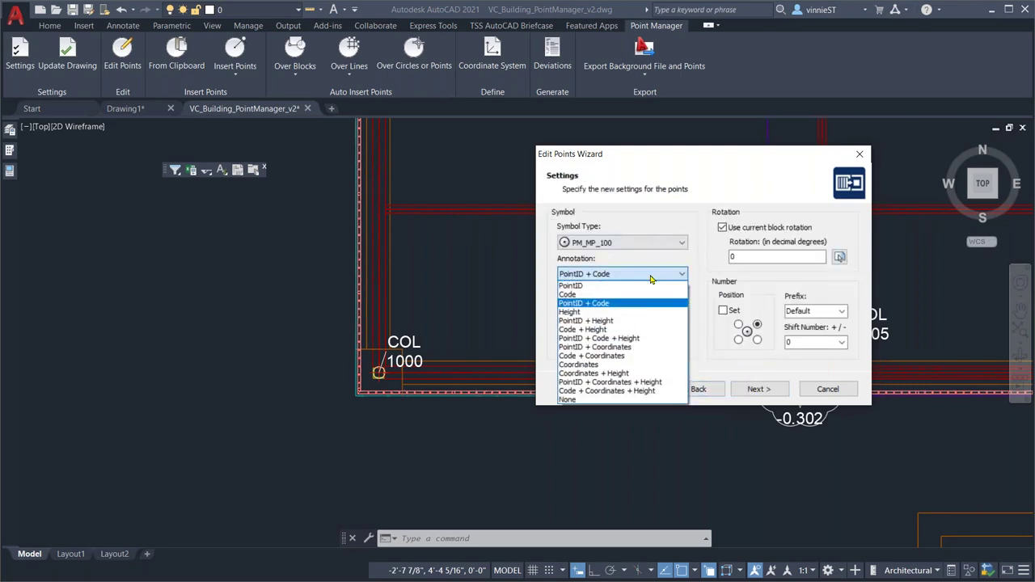
left_click(647, 345)
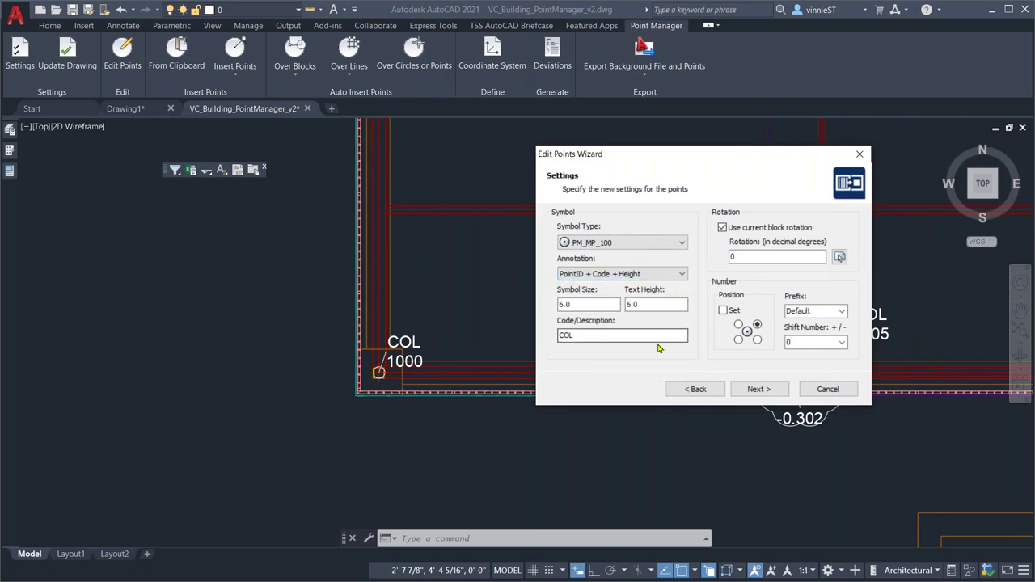
Step: Finish the Edit Points wizard for the Columns group and update the drawing to apply the new labels
left_click(754, 389)
left_click(752, 389)
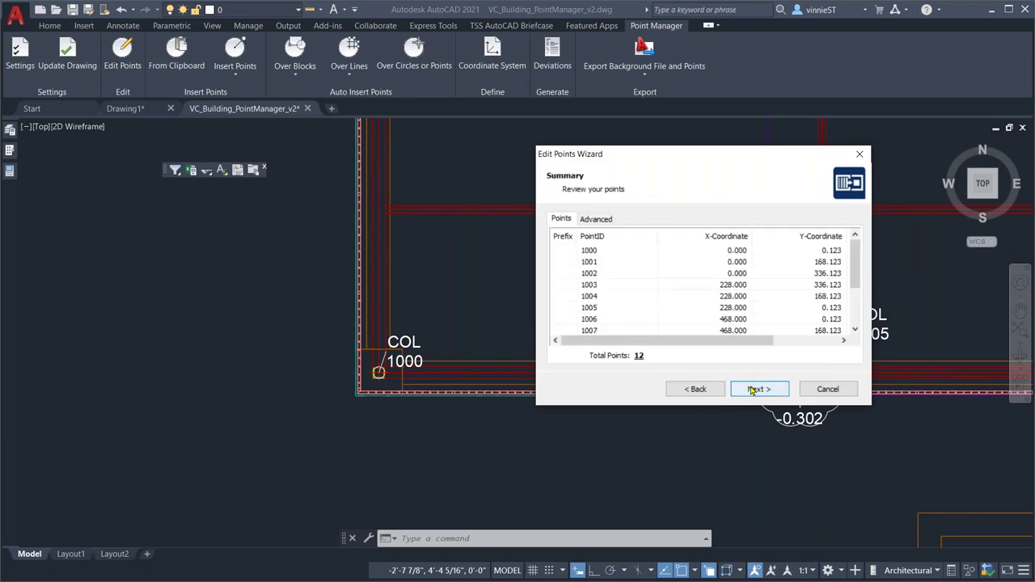
left_click(752, 390)
left_click(756, 389)
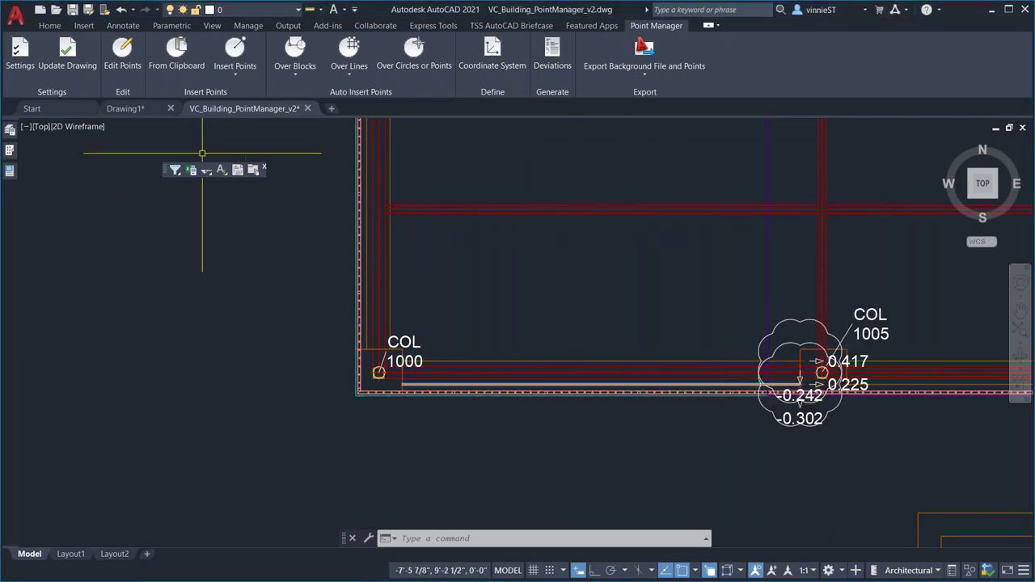
left_click(68, 51)
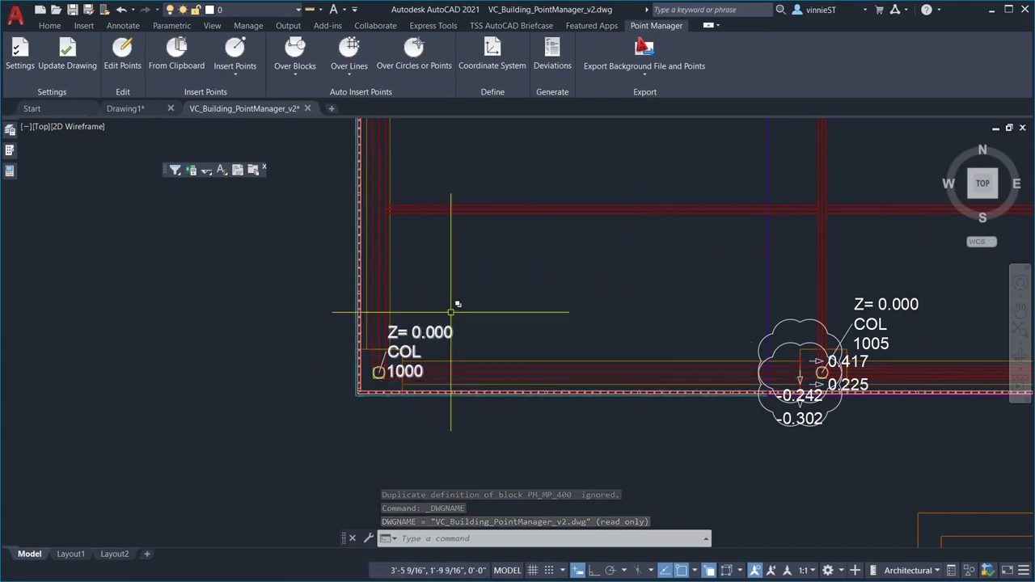
Step: Start an Edit Points session for the Foundations group and set its annotation to PointID + Coordinates + Height
left_click(121, 55)
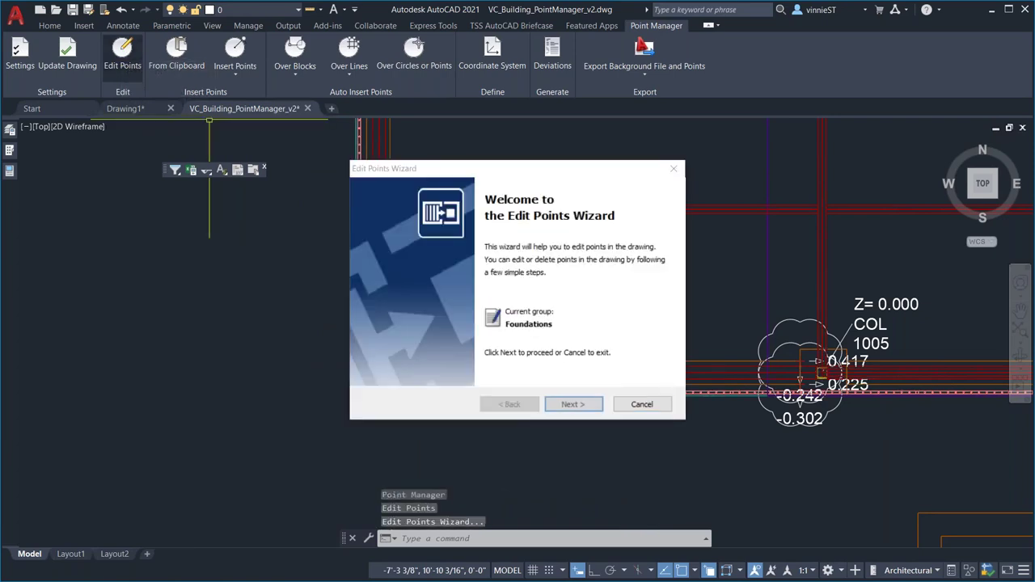
left_click(581, 406)
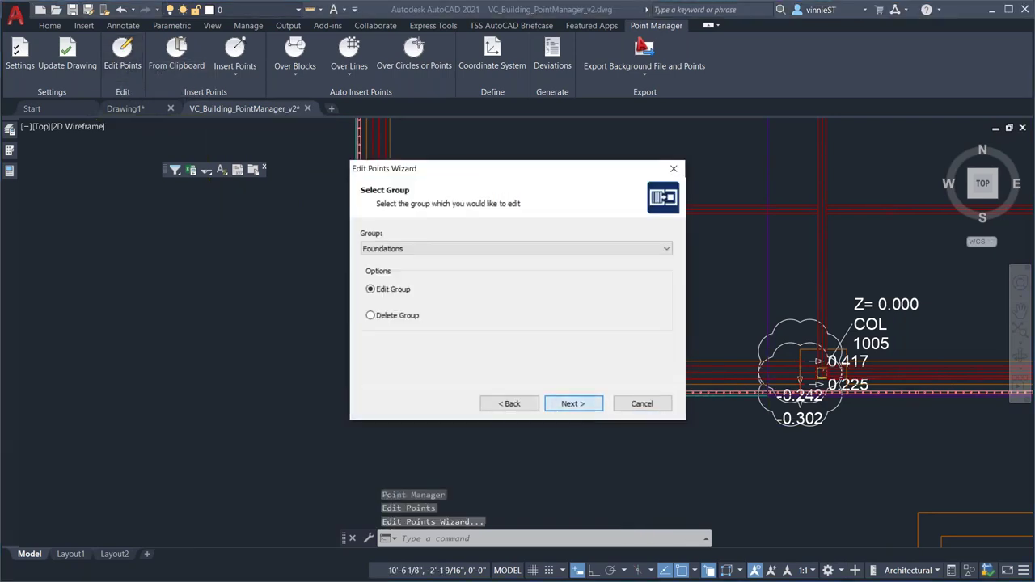
left_click(576, 405)
left_click(487, 289)
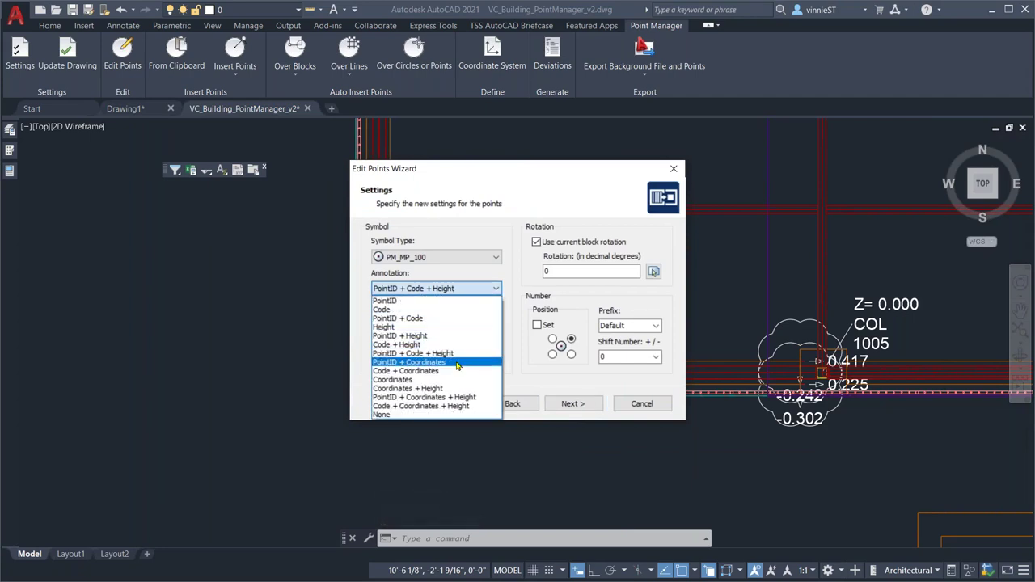
left_click(479, 398)
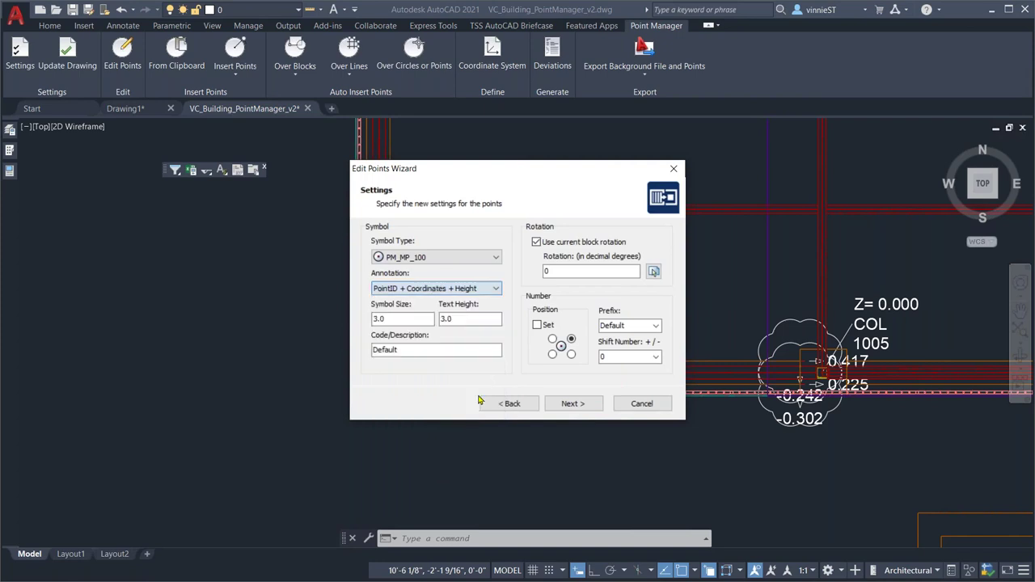
Step: Complete the wizard with Foundations as the destination group and update the drawing with its coordinate labels
left_click(570, 404)
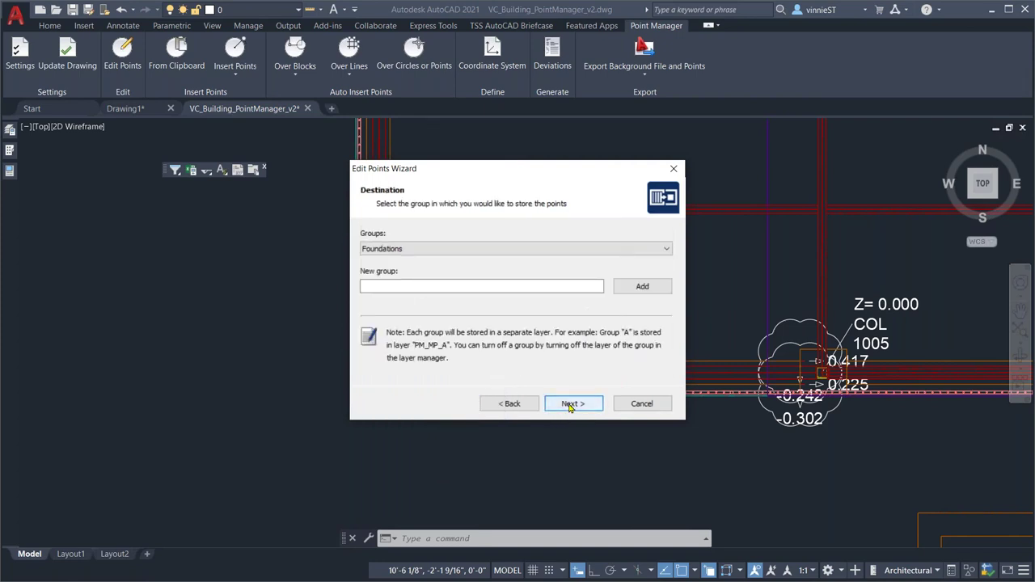
left_click(570, 404)
left_click(570, 404)
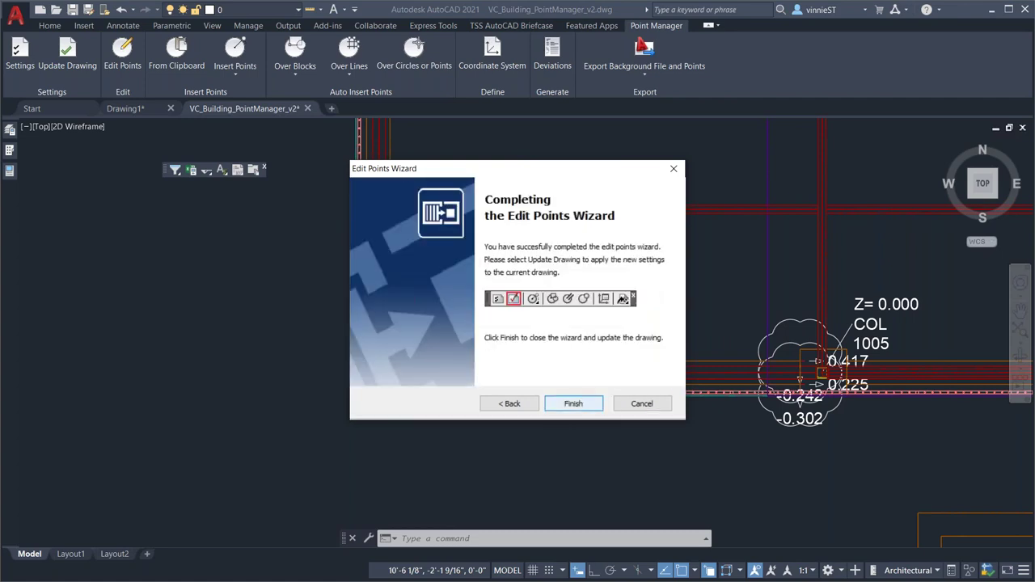
left_click(568, 403)
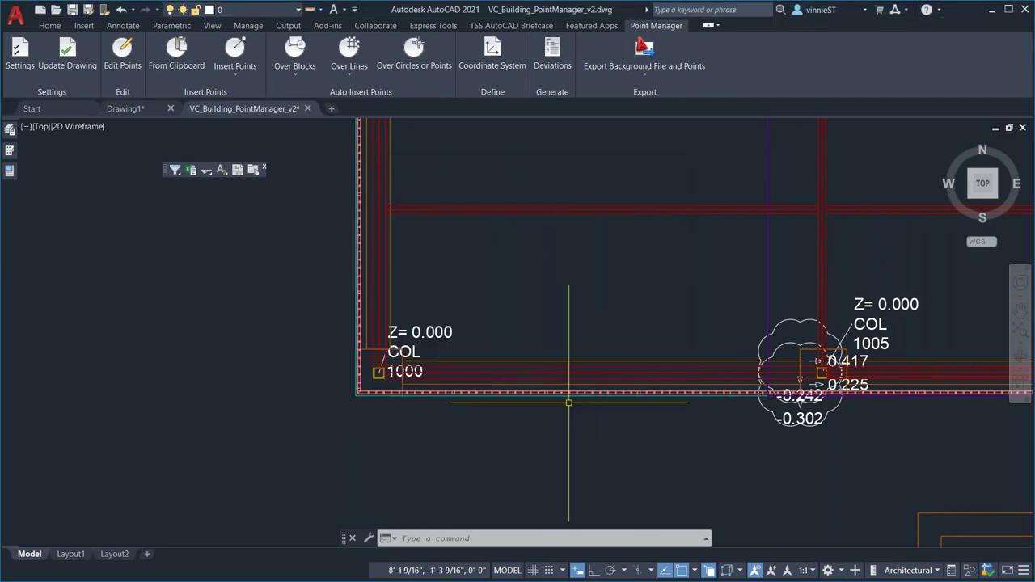
left_click(68, 53)
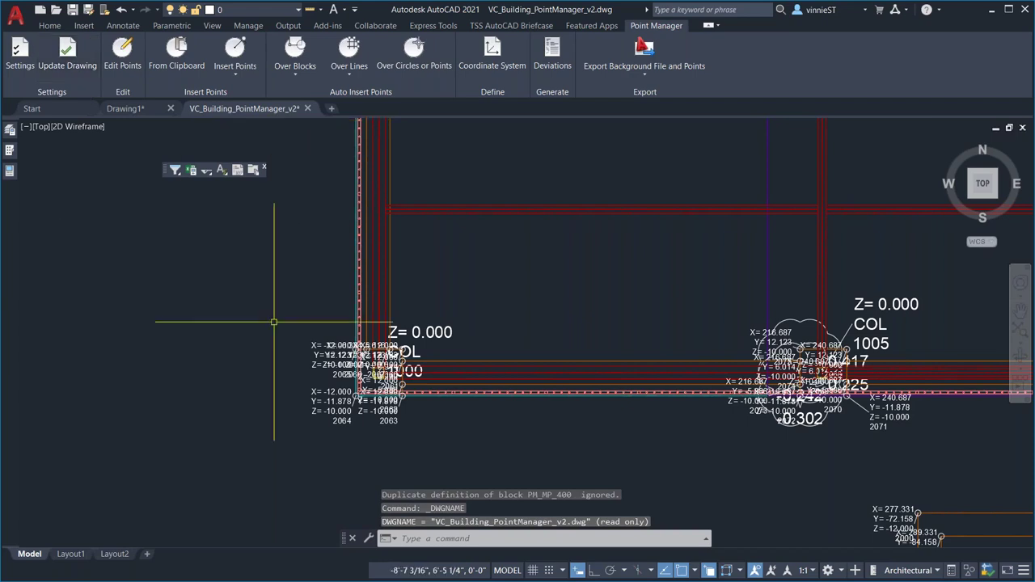
Step: Move the label of foundation point 2067 up and to the right, clear of the overlapping labels at the corner footing
scroll(392, 389, "up", 3)
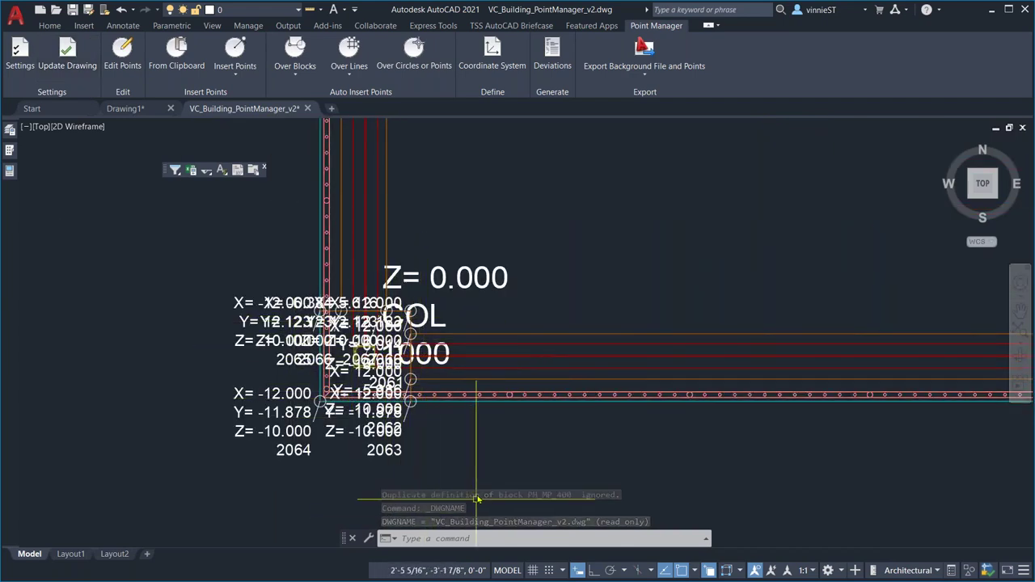
mouse_move(410, 459)
middle_mouse_down()
mouse_move(393, 415)
mouse_move(358, 400)
middle_mouse_up()
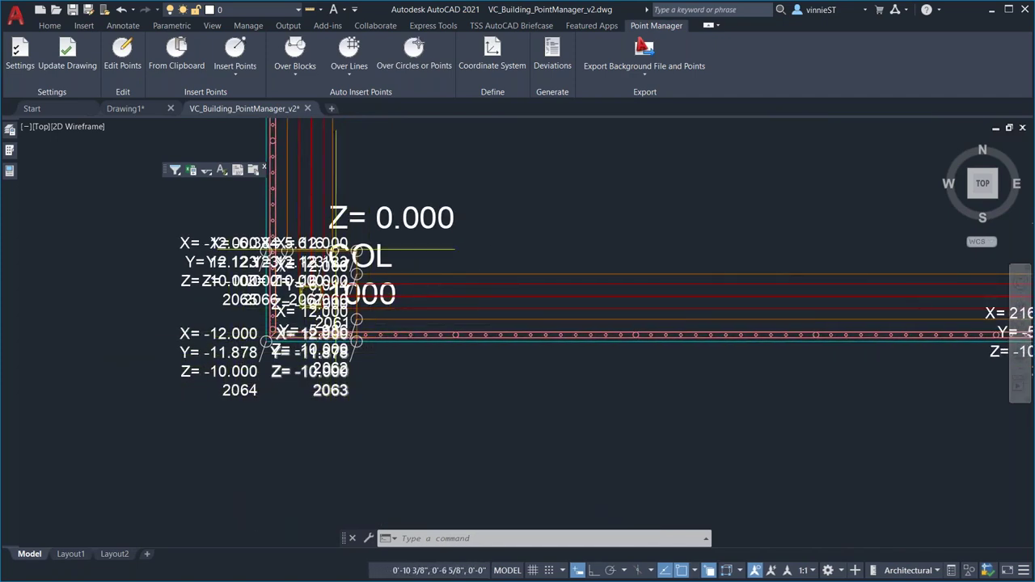
left_click(267, 242)
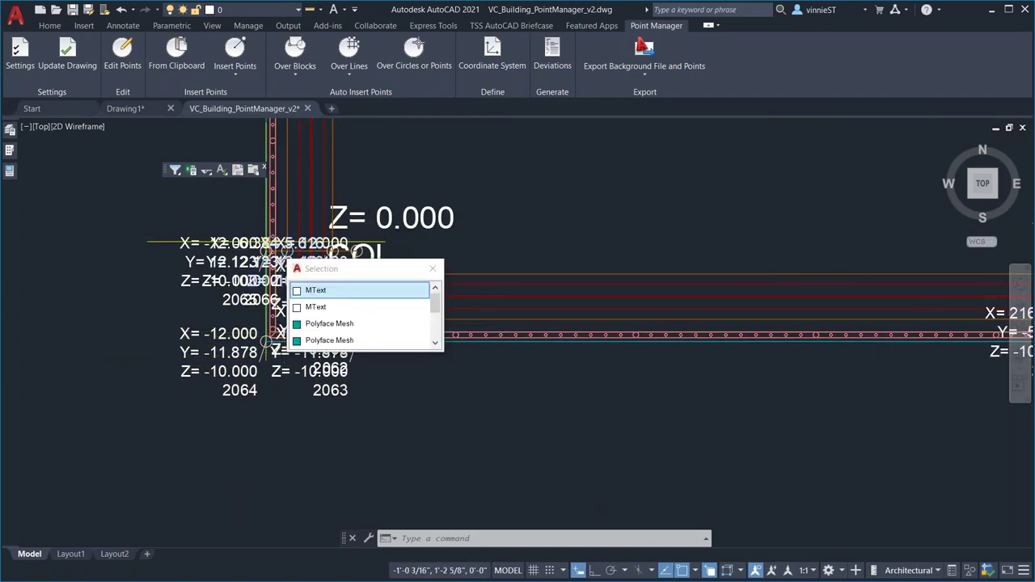
left_click(316, 291)
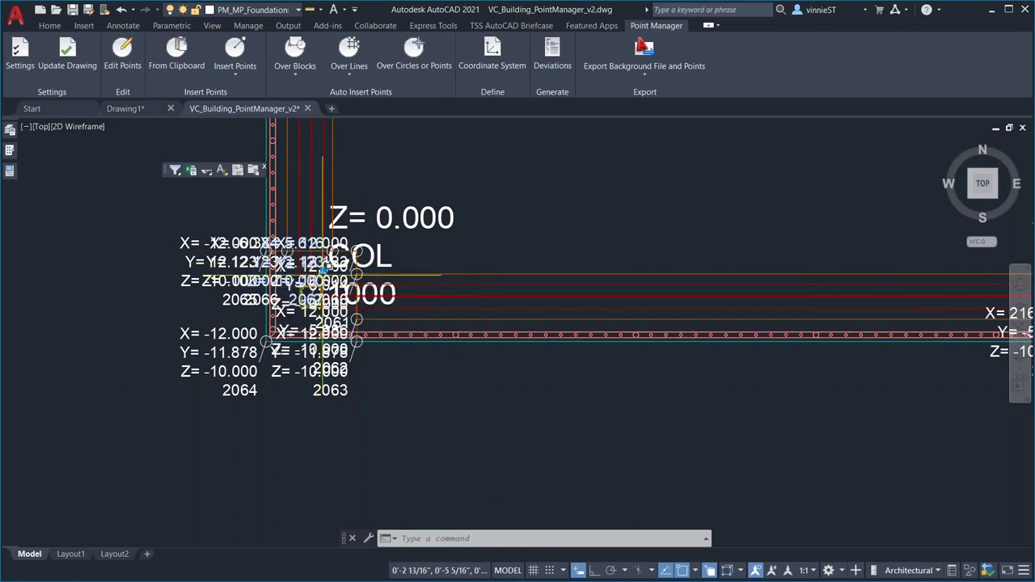
left_click(323, 272)
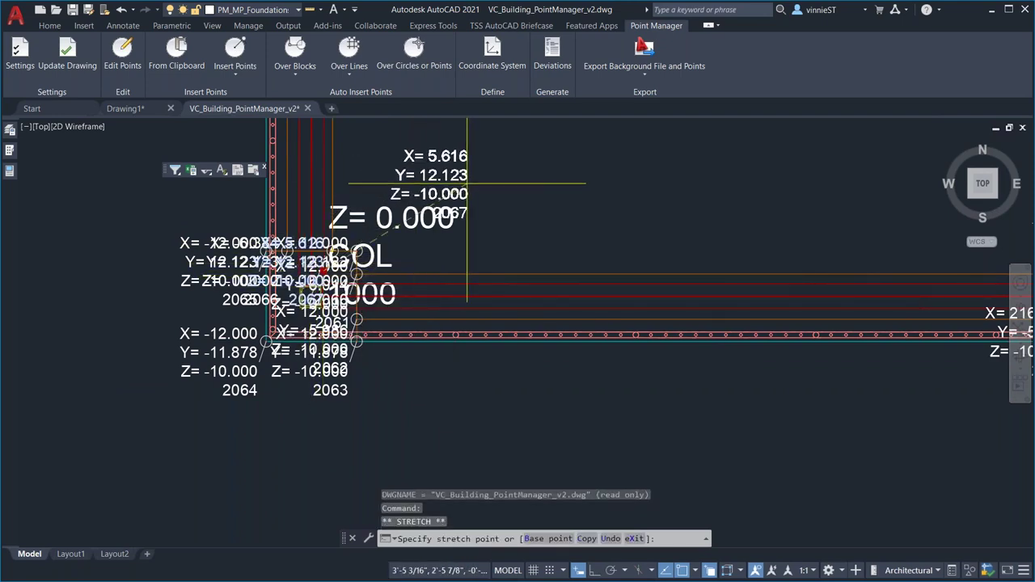
left_click(416, 171)
Step: Move the label of point 2062 to the right of the corner footing and the label of point 2063 down and left
left_click(356, 338)
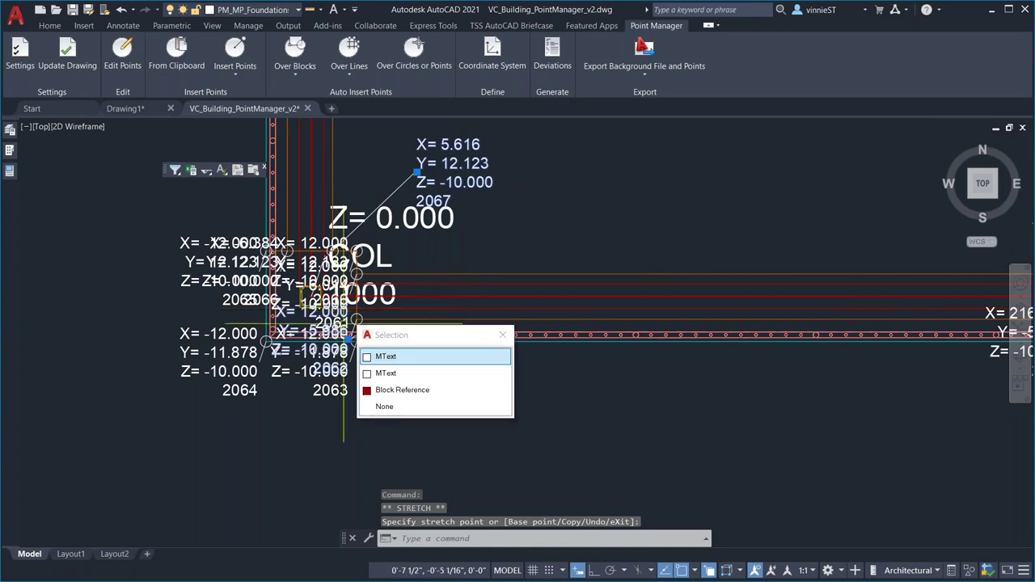
left_click(385, 357)
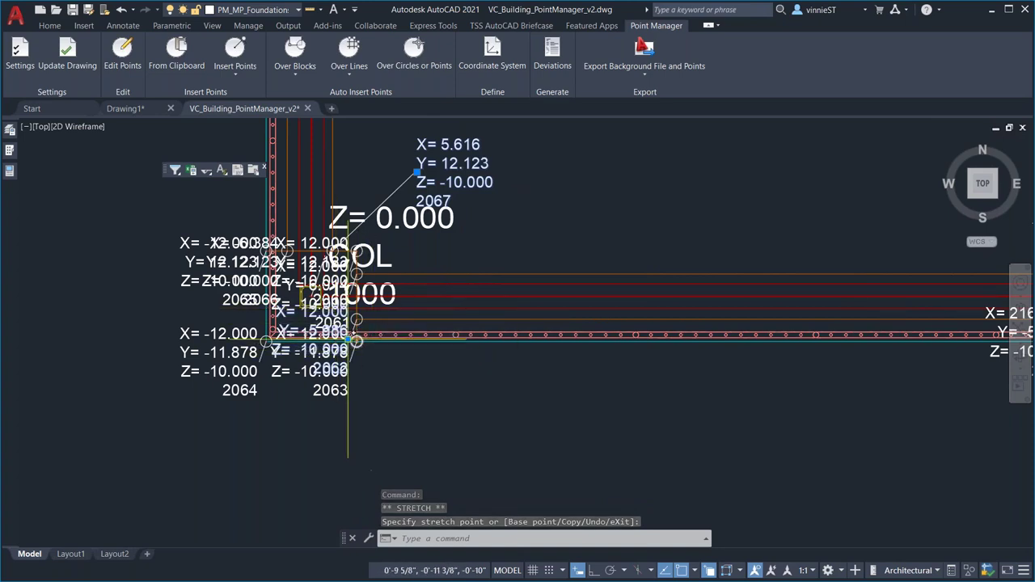
left_click(356, 340)
left_click(461, 360)
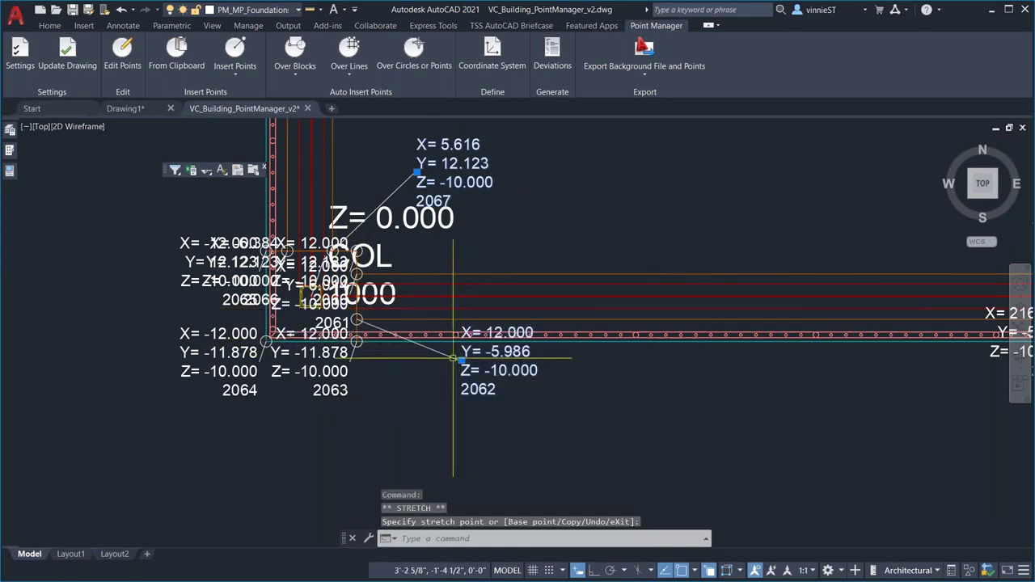
left_click(326, 354)
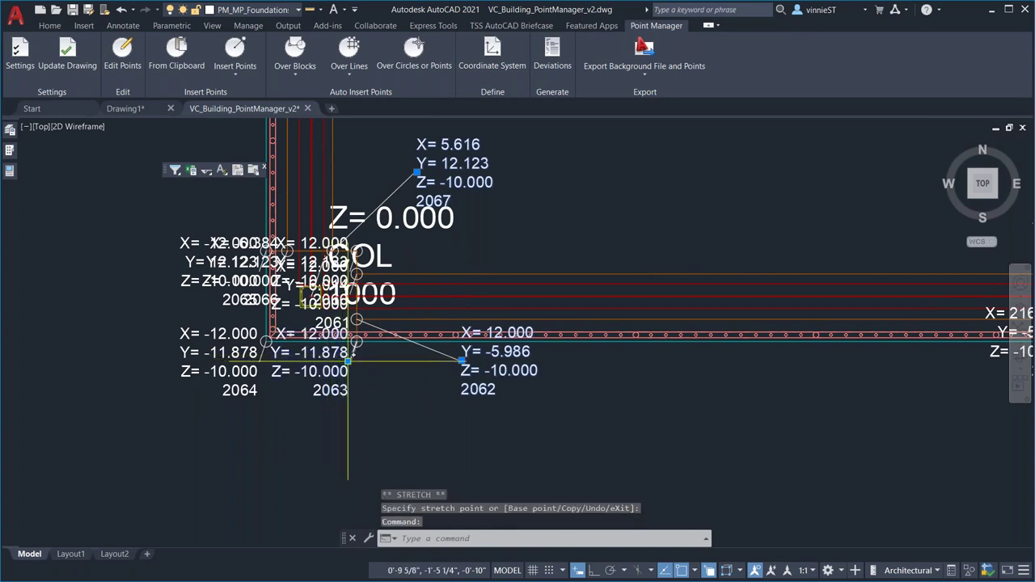
left_click(349, 361)
left_click(333, 375)
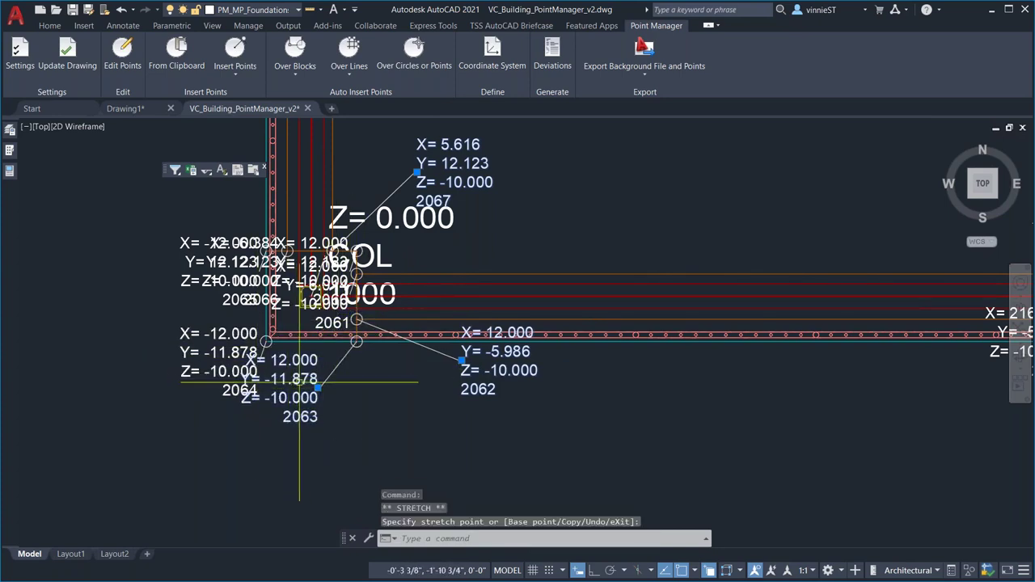
Step: Shift the label of point 2061 slightly left within the corner footing and clear the selection
left_click(336, 320)
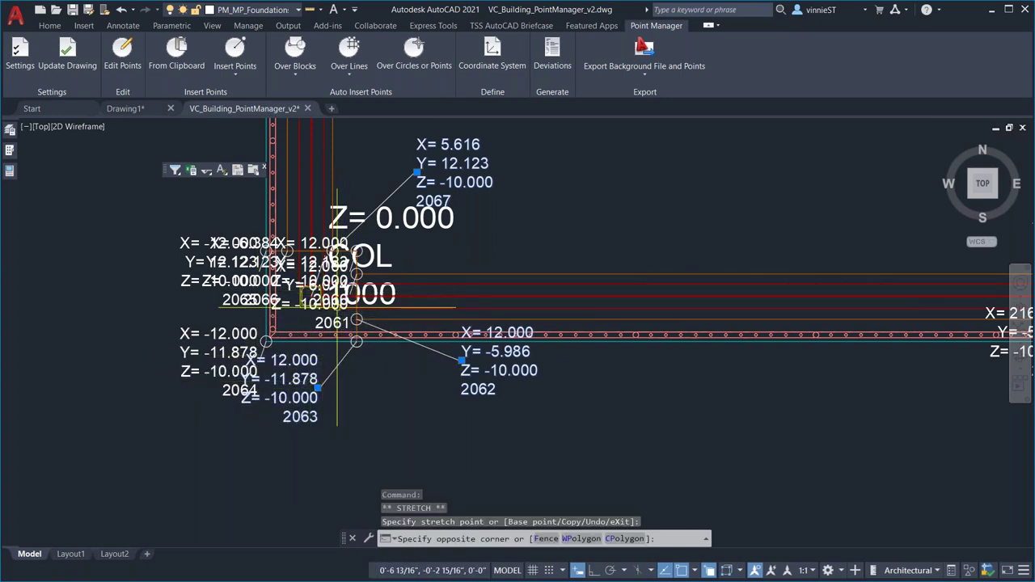
key("Escape")
left_click(337, 315)
left_click(364, 350)
left_click(350, 294)
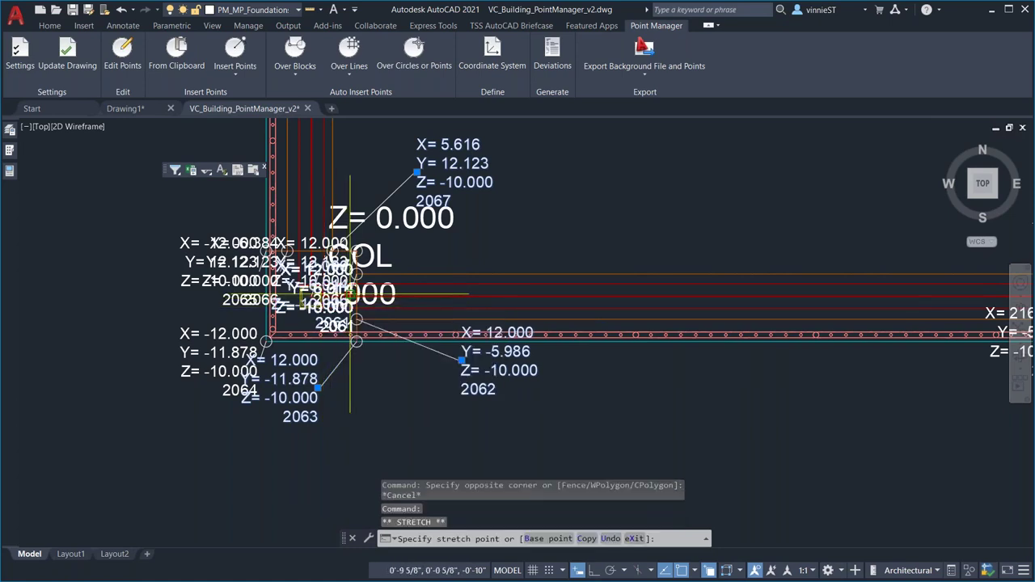
key("Escape")
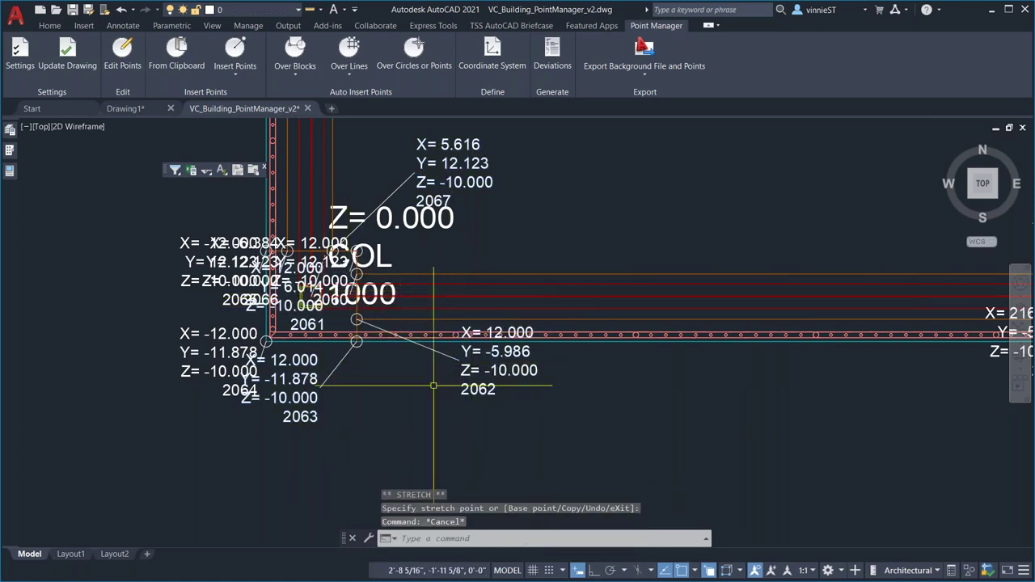
Step: Move the label of point 2066 down and left, outside the wall, and clear the selection
left_click(253, 283)
key("Escape")
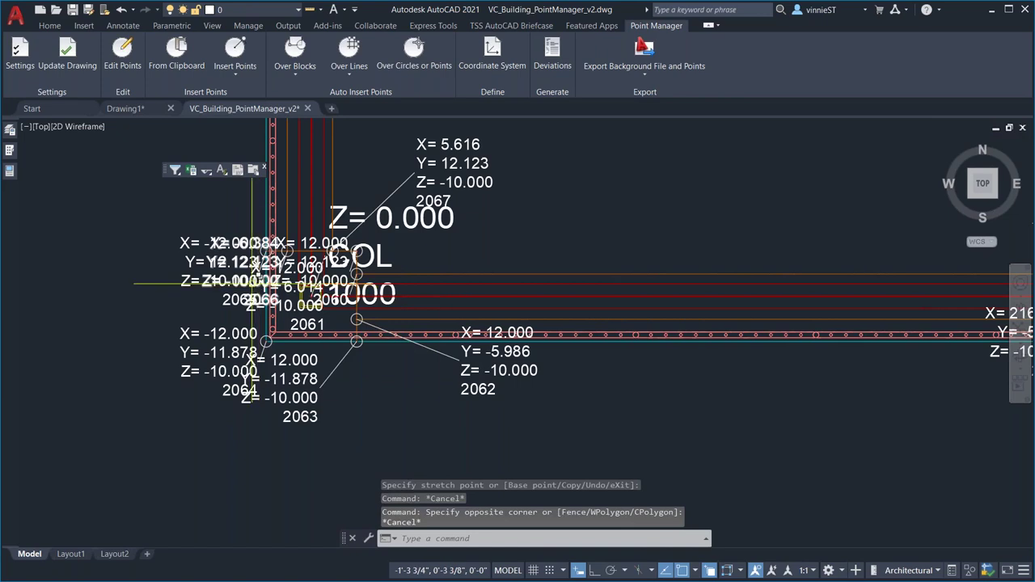
left_click(266, 282)
left_click(308, 328)
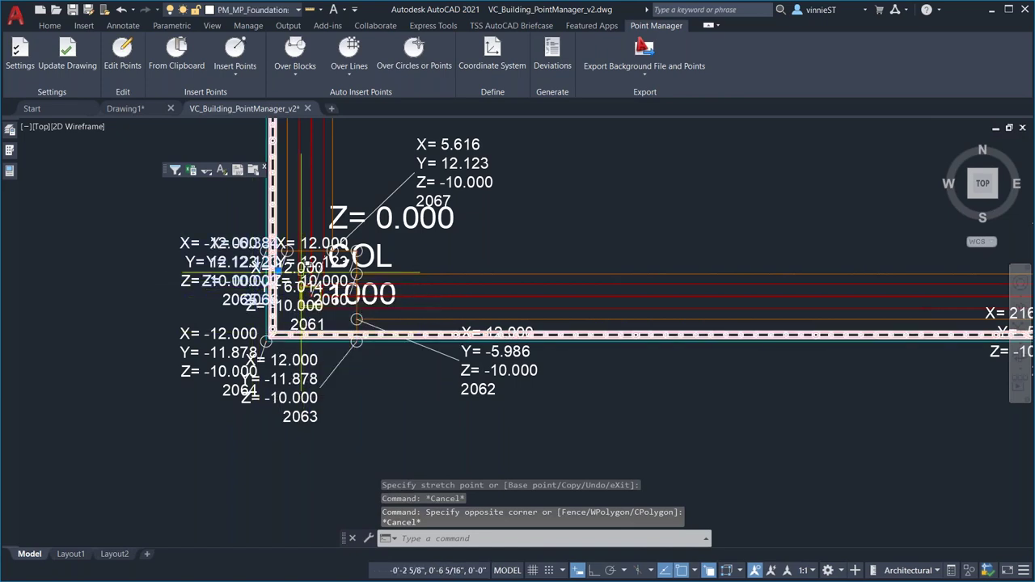
left_click(279, 271)
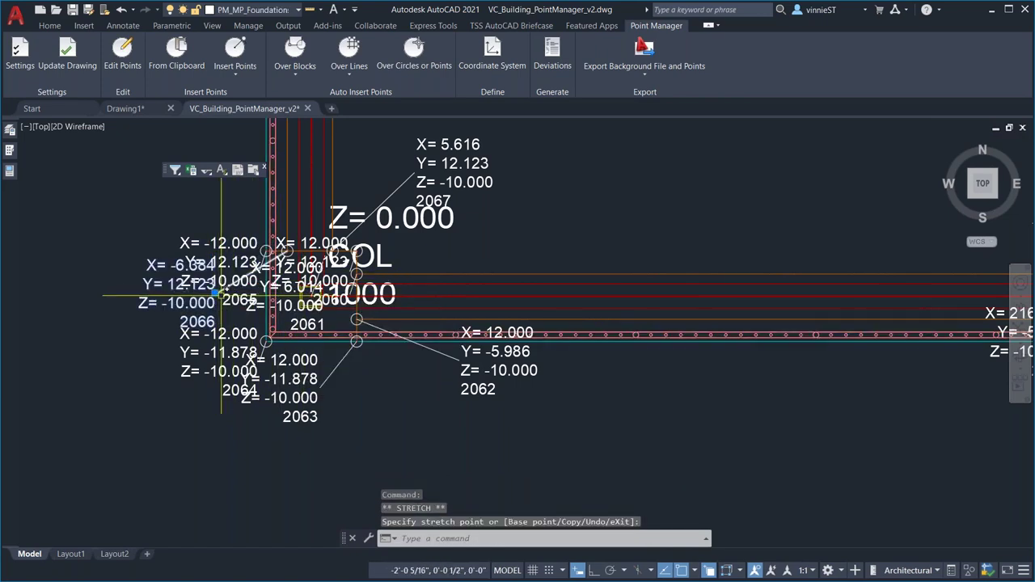
key("Escape")
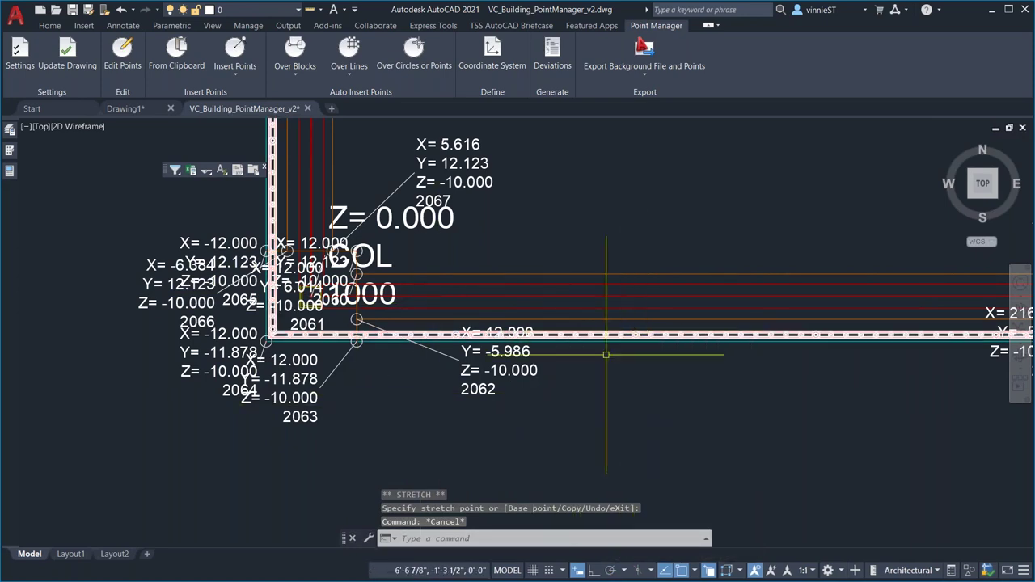
left_click(516, 356)
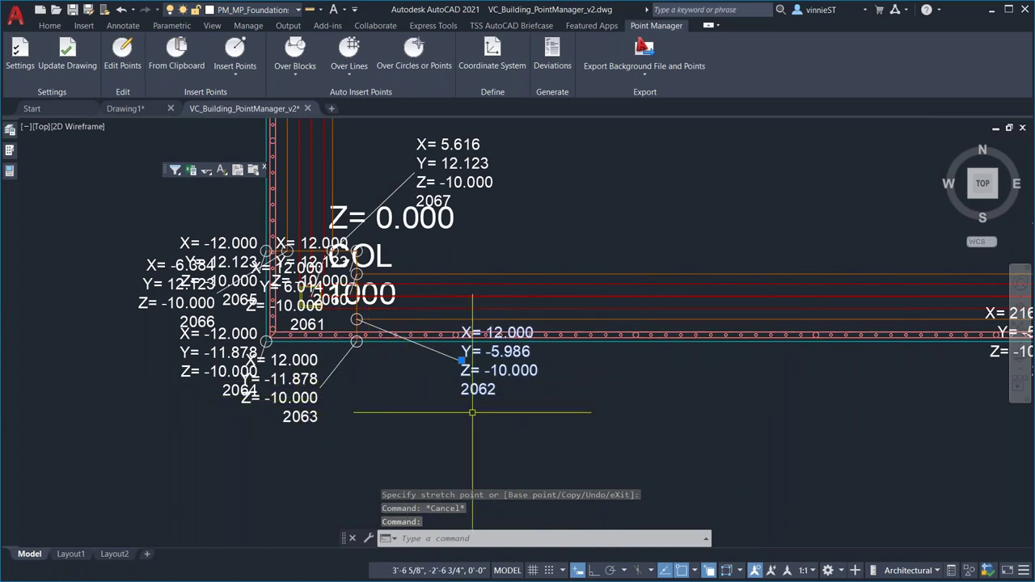
key("Escape")
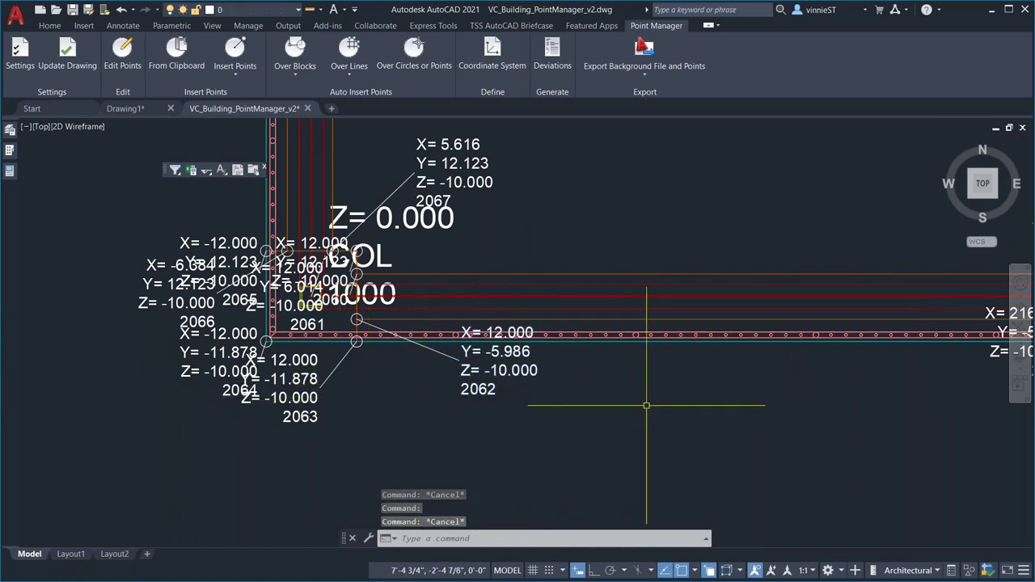
Step: Minimize AutoCAD, switch to Autodesk Revit and maximize its window
left_click(992, 10)
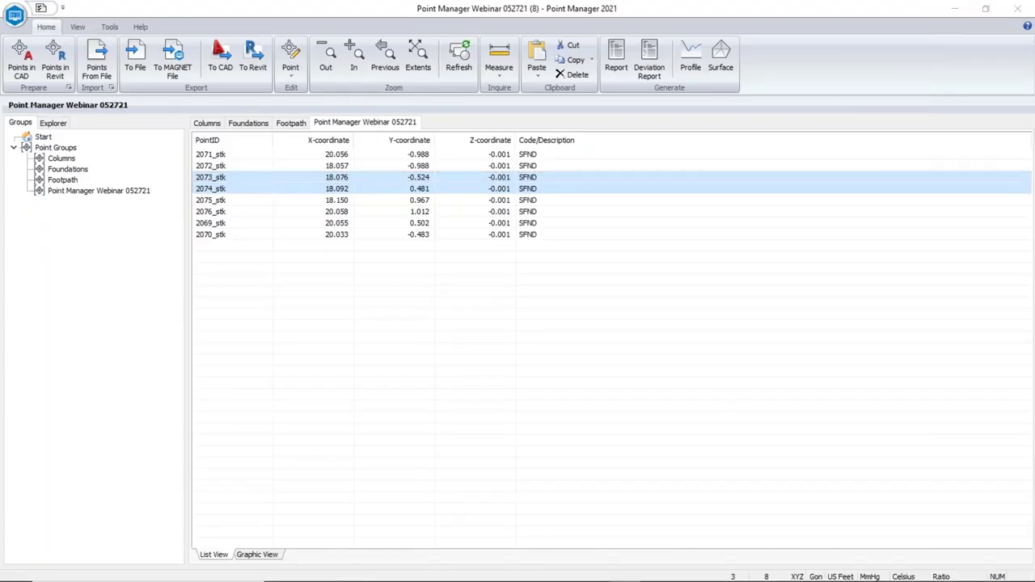
key("super+Tab")
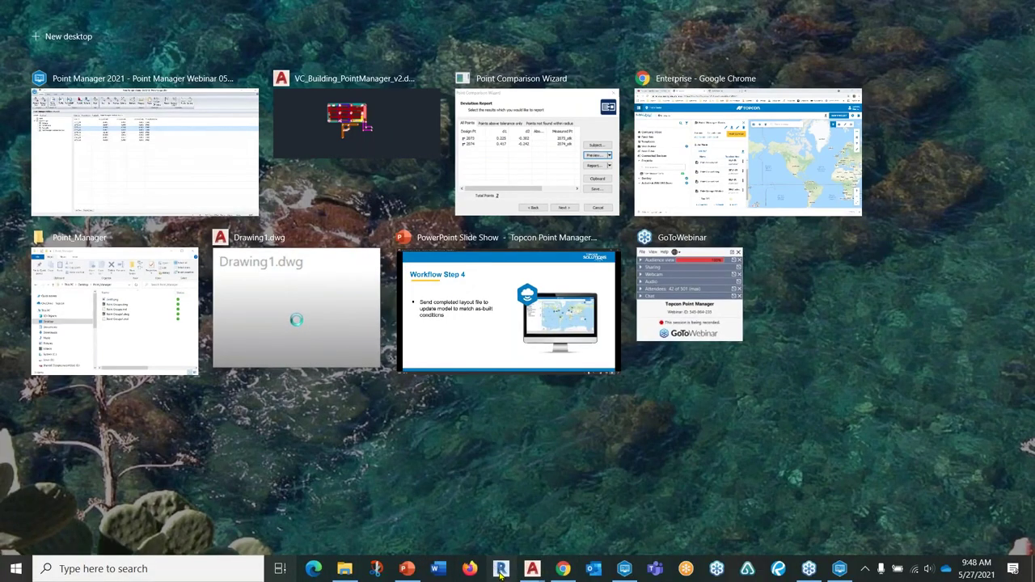
left_click(146, 150)
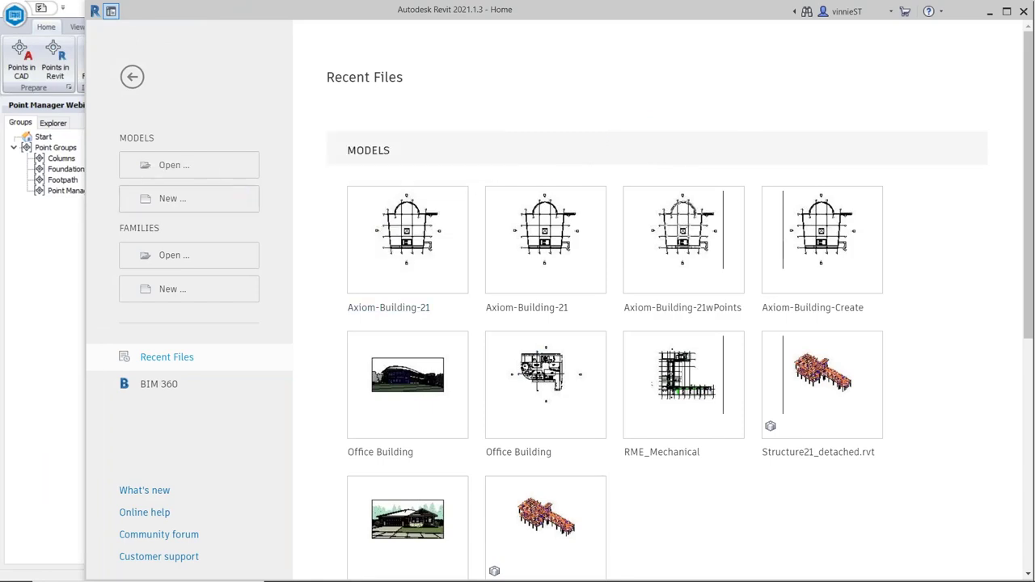
left_click(1007, 11)
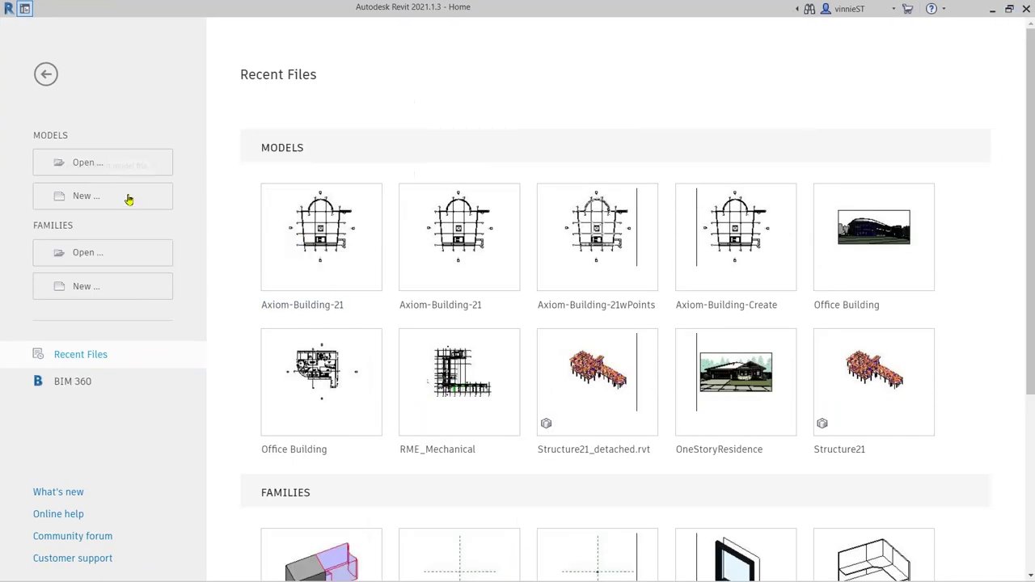
Step: Start opening a Revit model and browse from Documents to the Point Manager folder inside Webinar
left_click(87, 162)
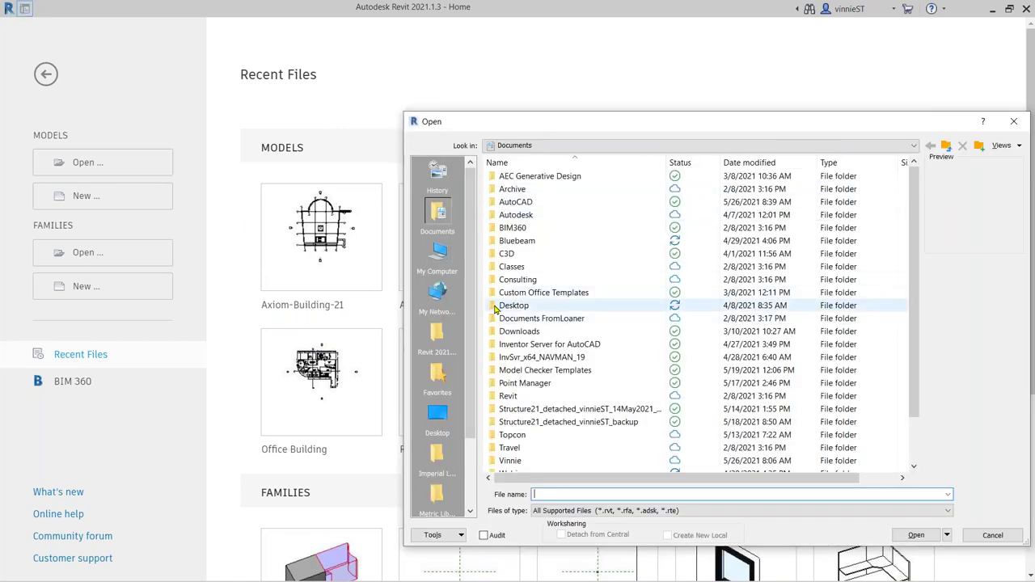
scroll(472, 296, "down", 2)
scroll(474, 294, "up", 2)
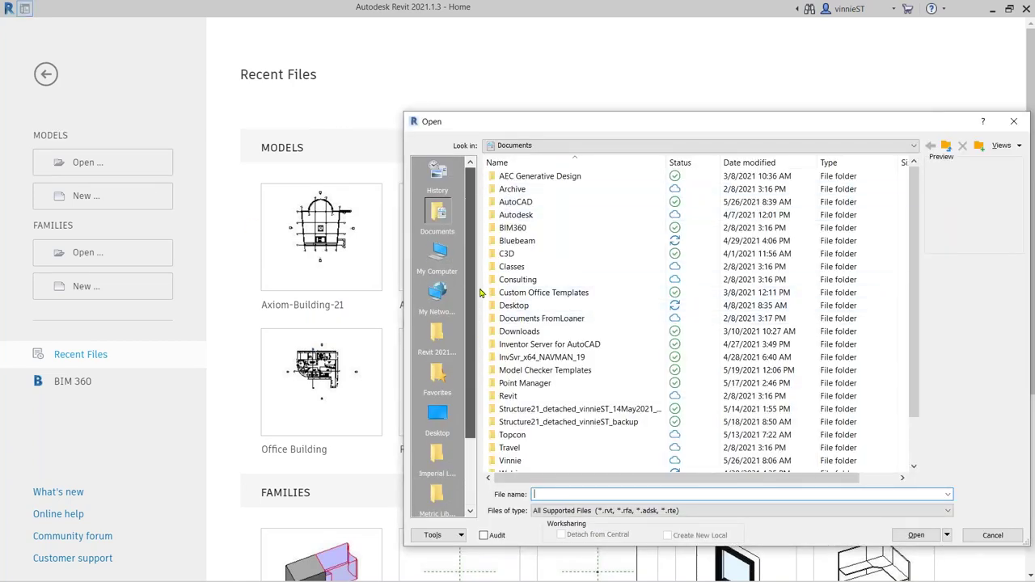
scroll(530, 275, "down", 2)
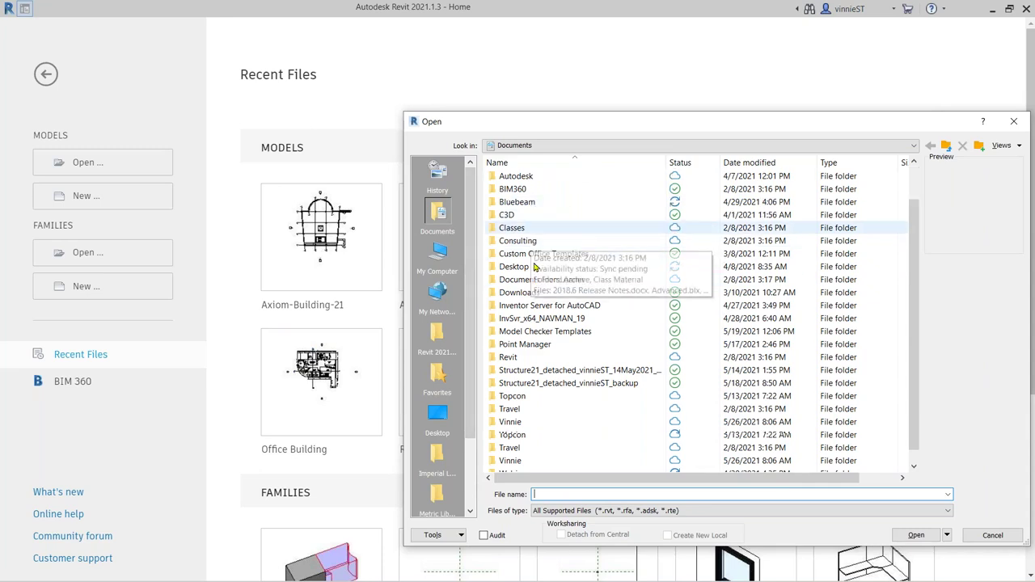
double_click(536, 422)
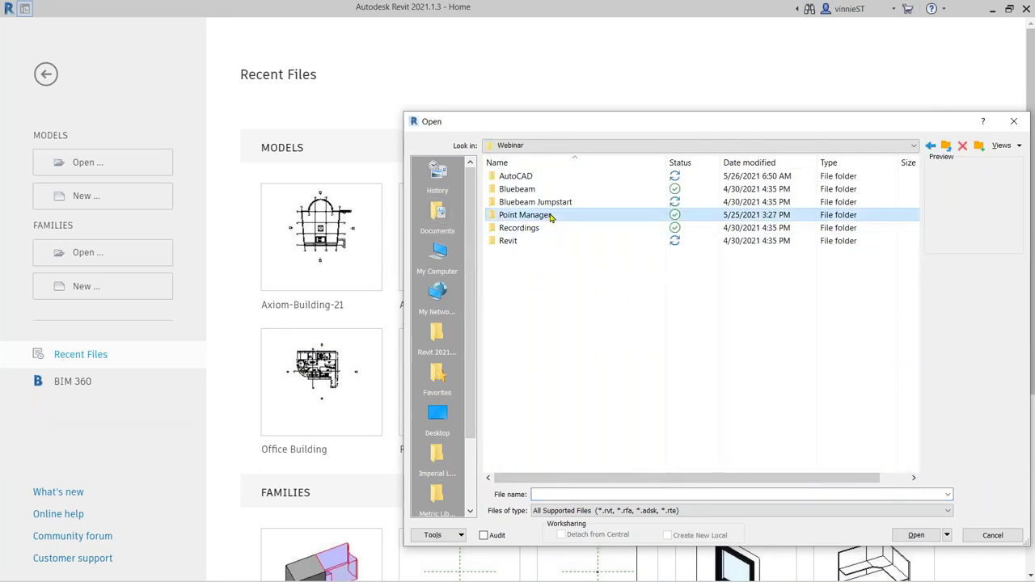
double_click(547, 215)
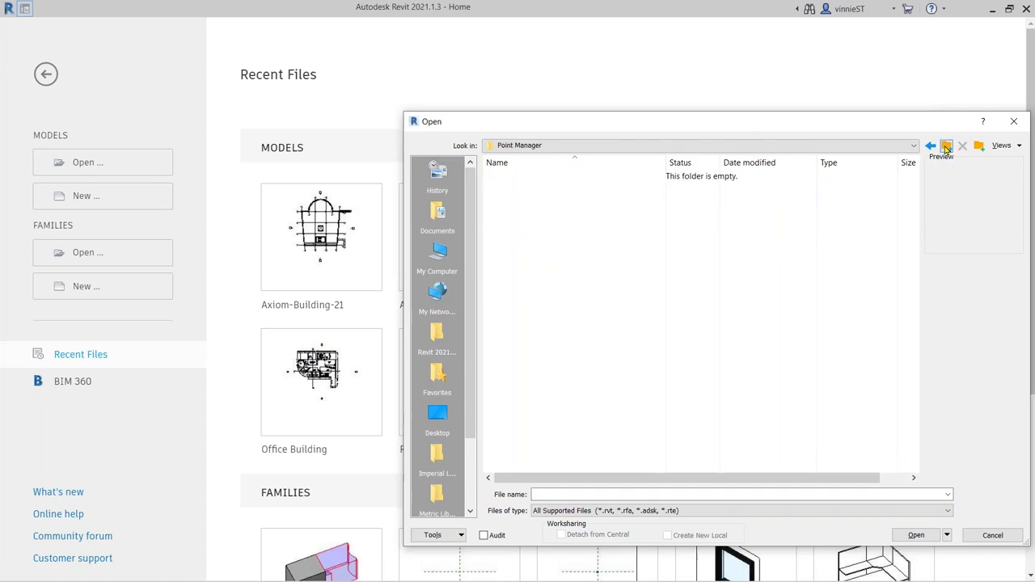